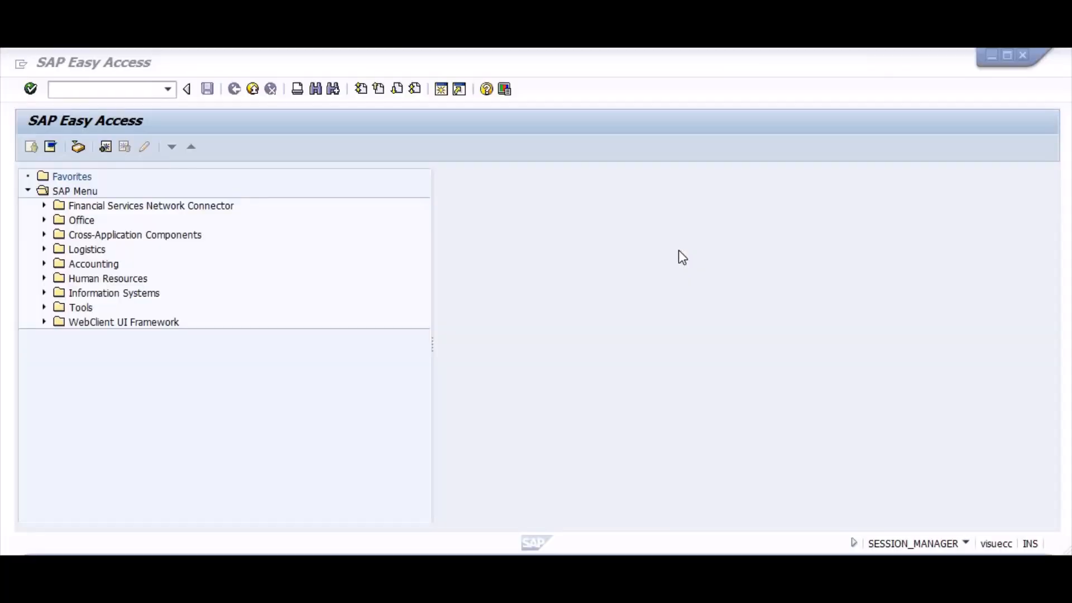
Open transaction EC08 and start copying an organizational object chart of depreciation
text(ecc)
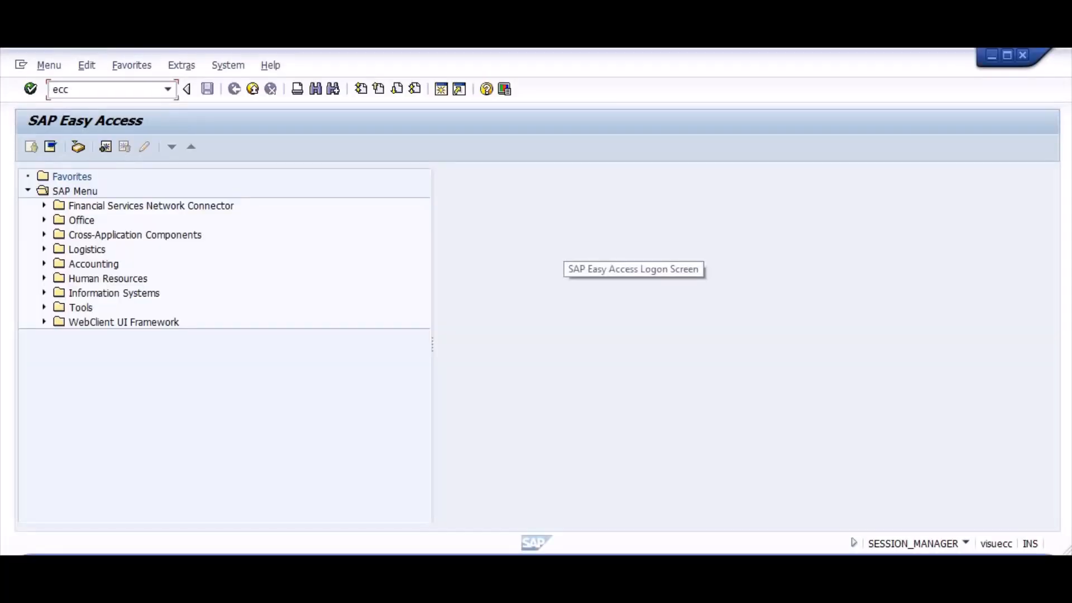
text(8)
key(Return)
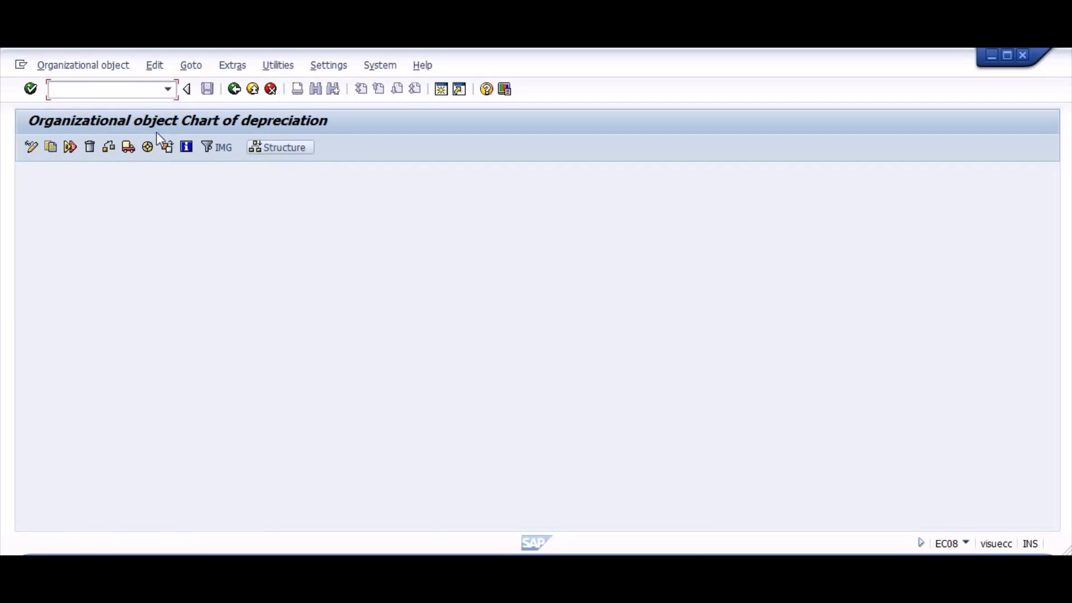
click(50, 148)
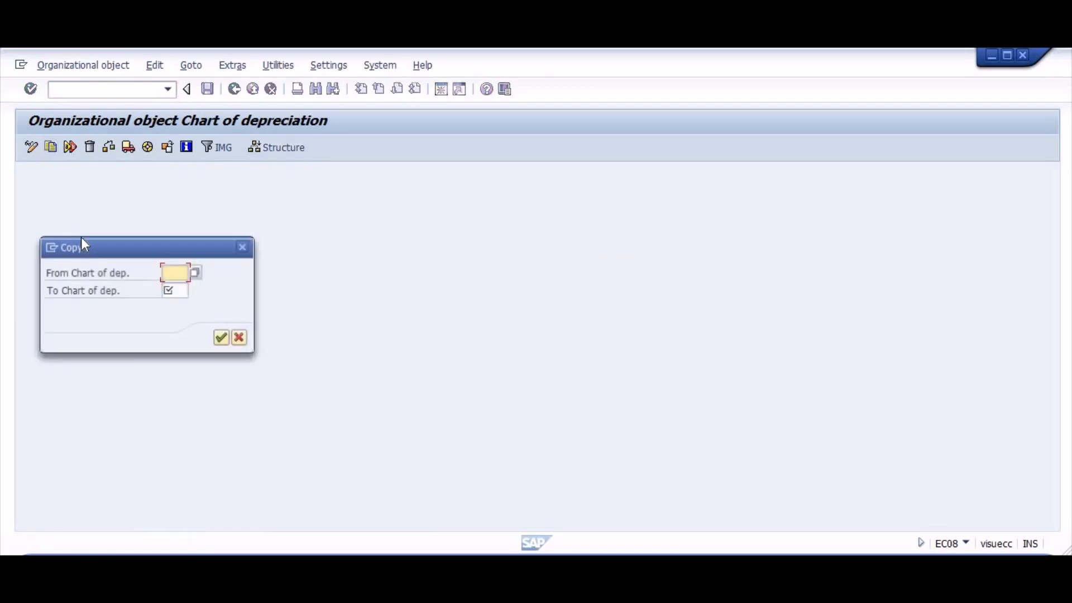
Choose 2SP, the sample chart of depreciation for India, as the chart to copy from
click(195, 274)
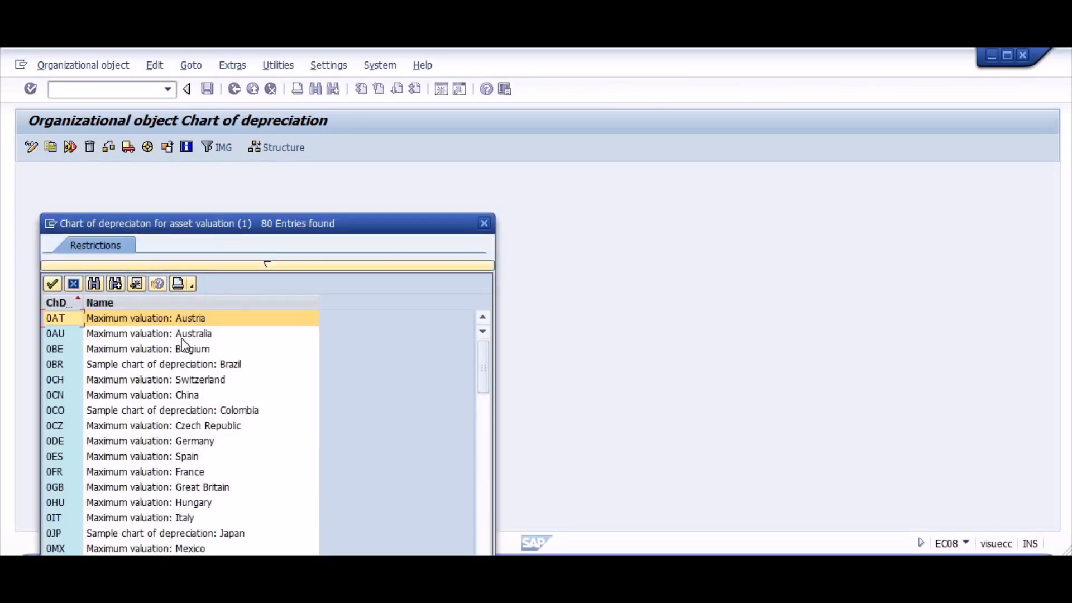
scroll(166, 380, down, 15)
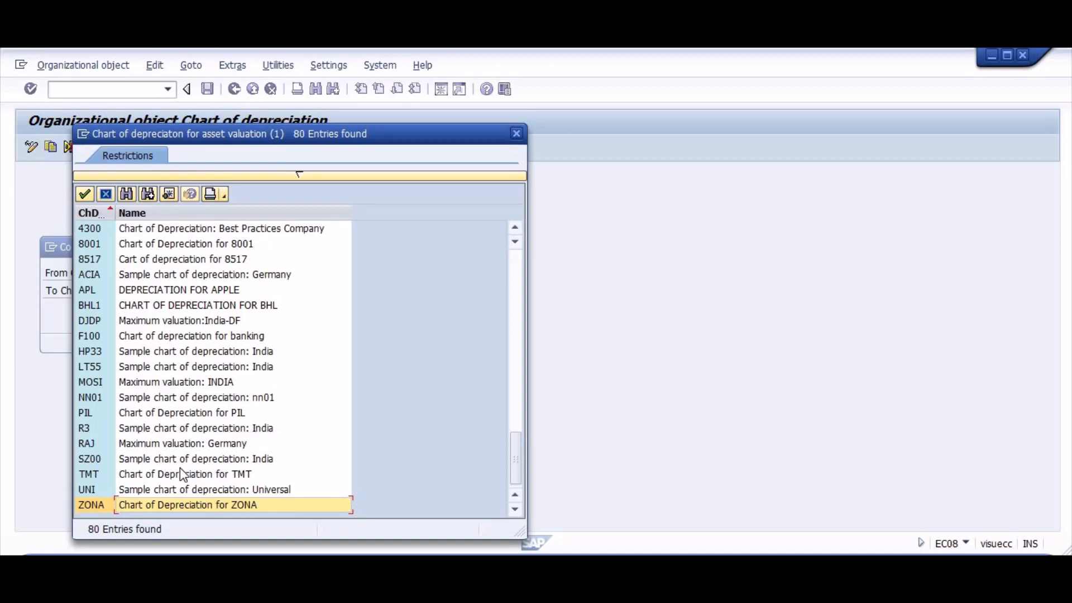
click(192, 473)
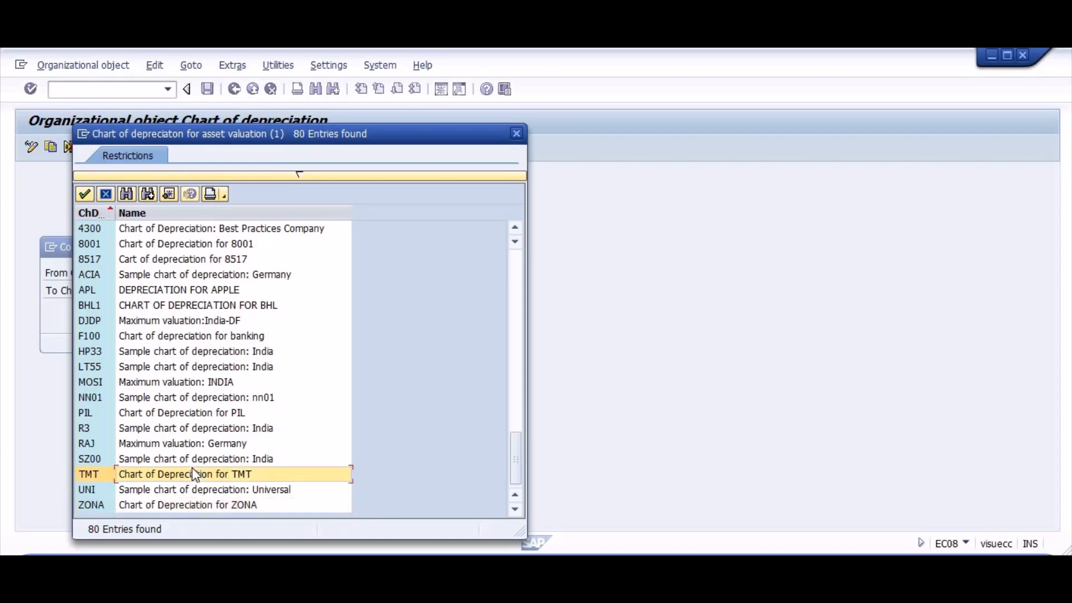
click(210, 401)
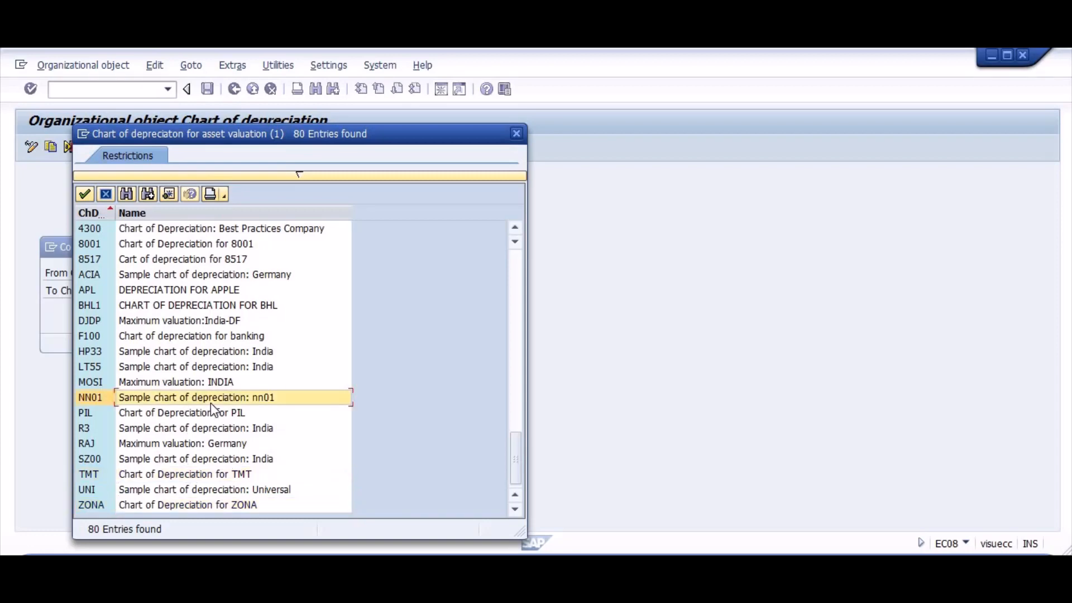
scroll(210, 403, up, 6)
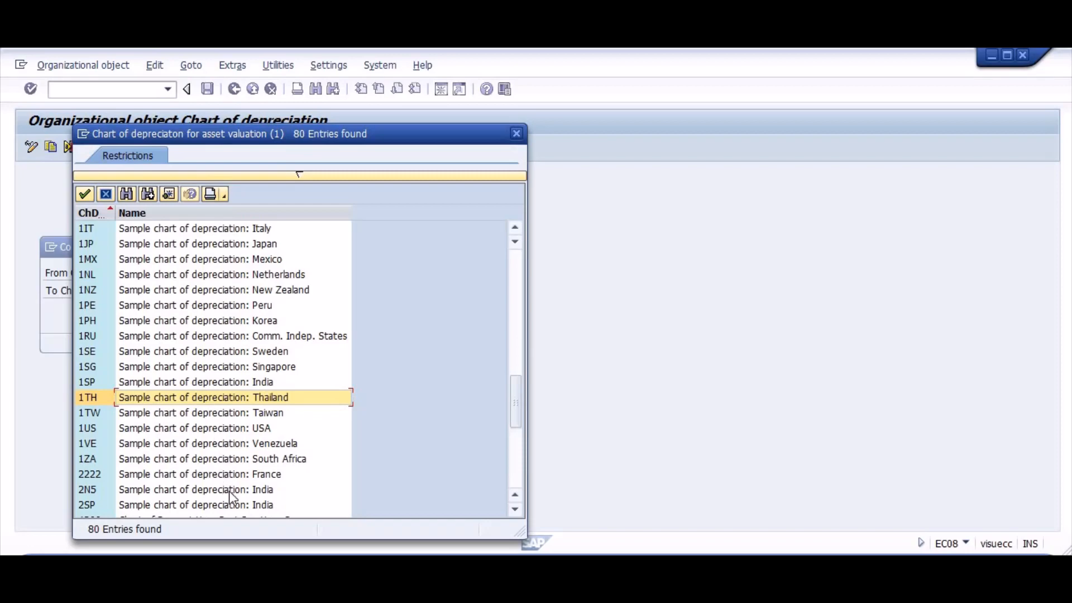
click(248, 494)
mouse_move(516, 405)
mouse_down()
mouse_move(518, 421)
mouse_move(518, 410)
mouse_up()
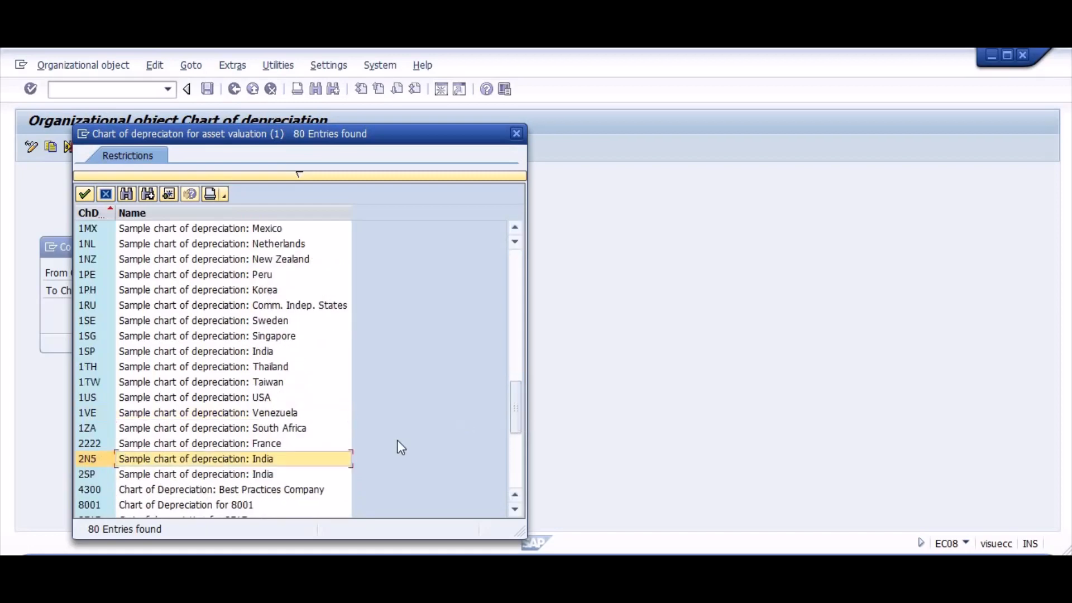
double_click(136, 473)
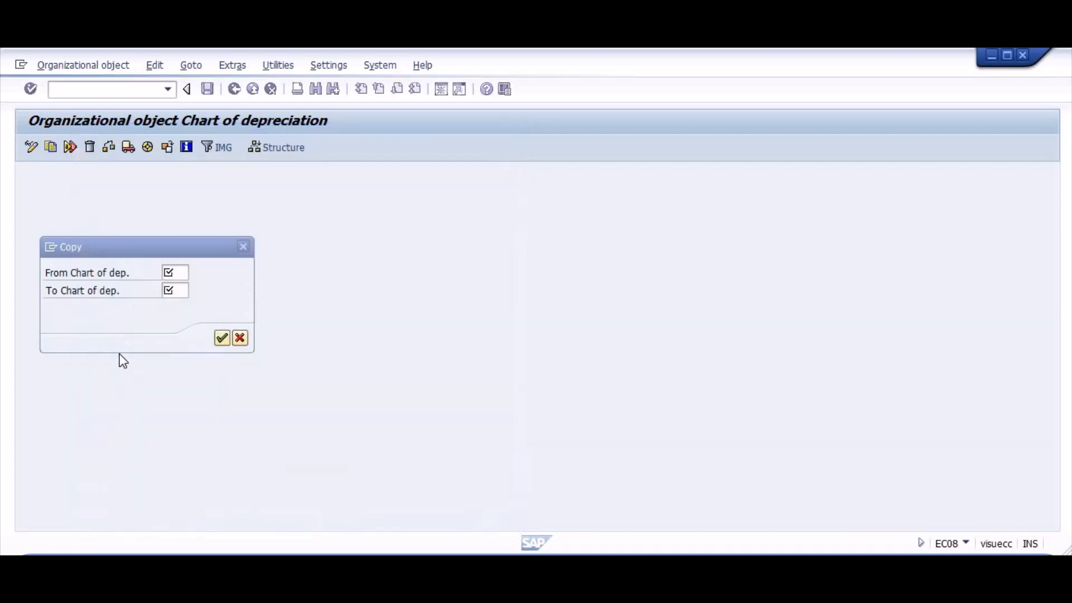
Copy the chart of depreciation to AS02, agreeing to transport the number ranges, and return to the start screen
key(Tab)
text(as)
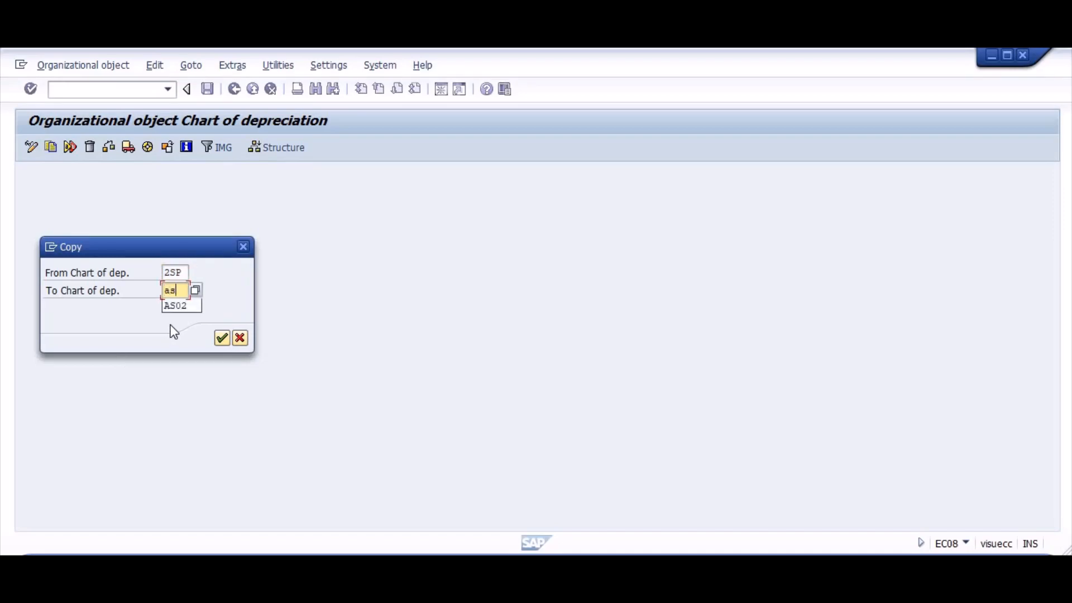
text(02)
key(Return)
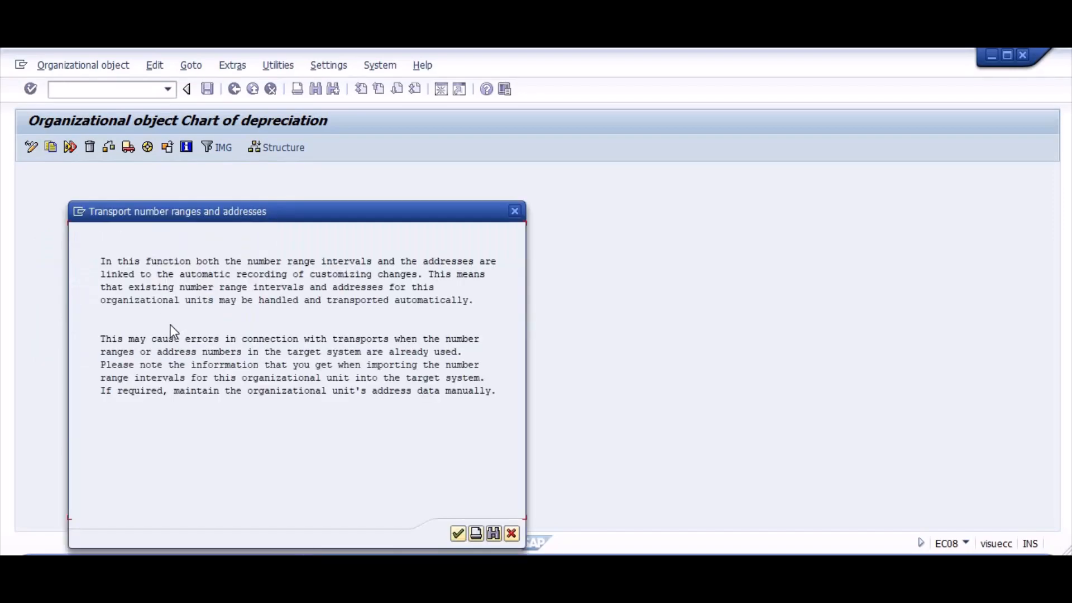
key(Return)
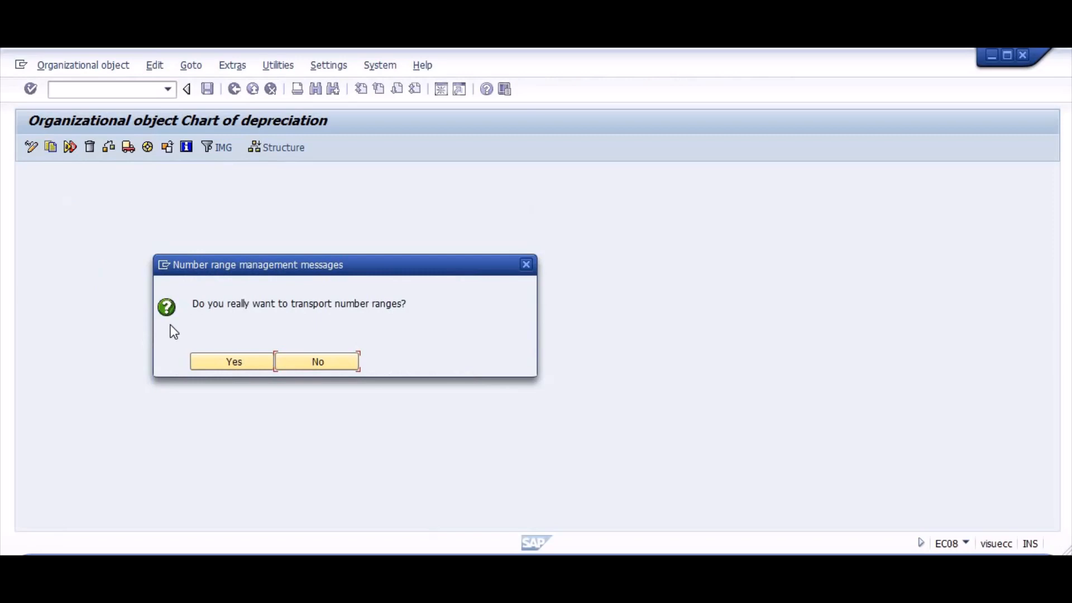
click(238, 365)
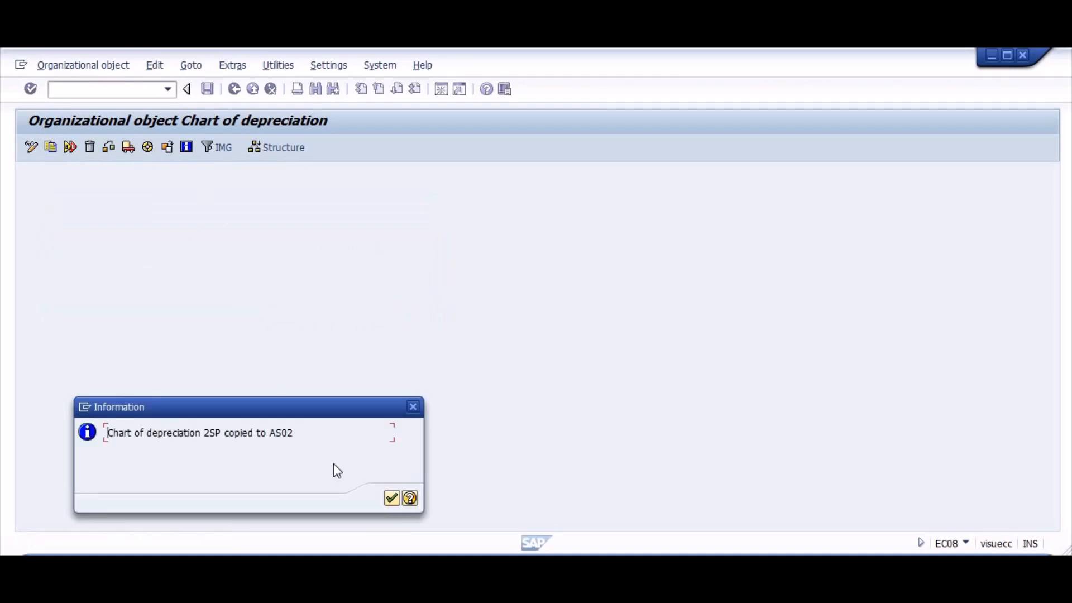
click(391, 498)
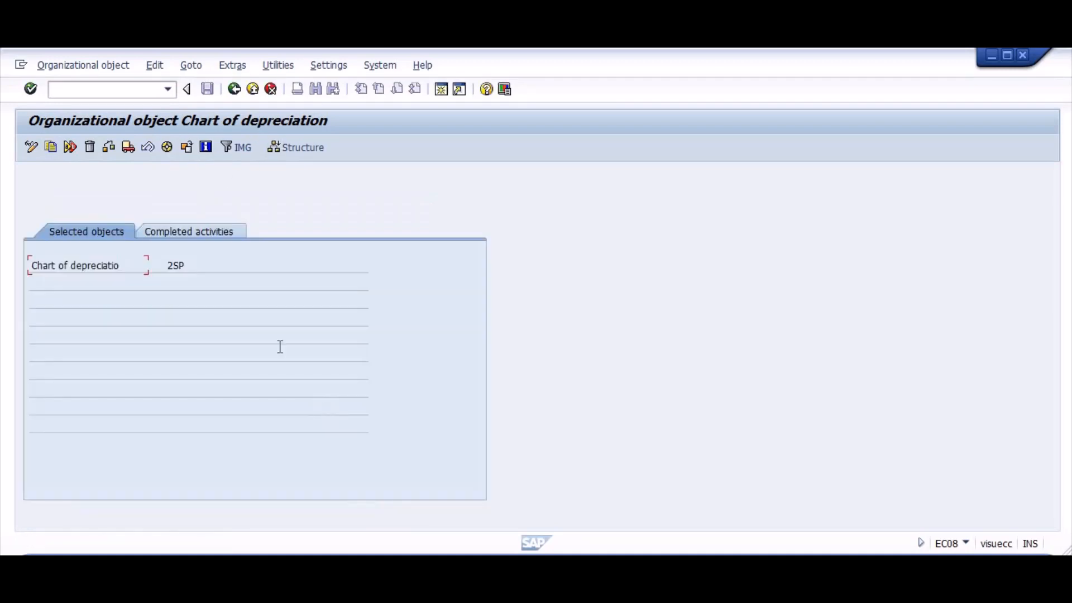
click(234, 89)
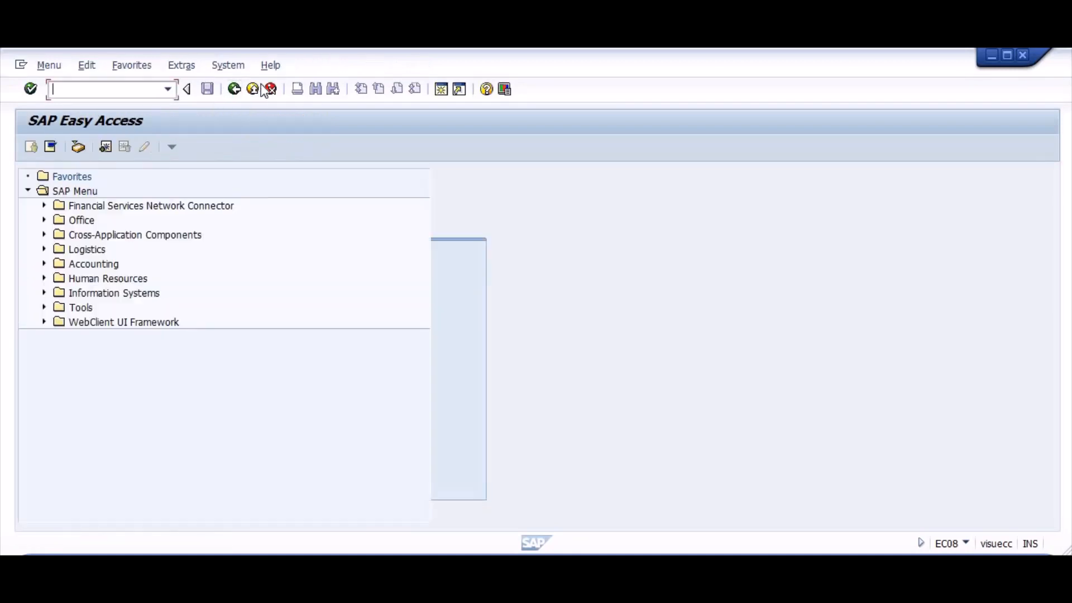
Consult the Word configuration guide, try to open OBCL in SAP, copy the locking user's name and decline displaying the locked data
key(alt+Tab)
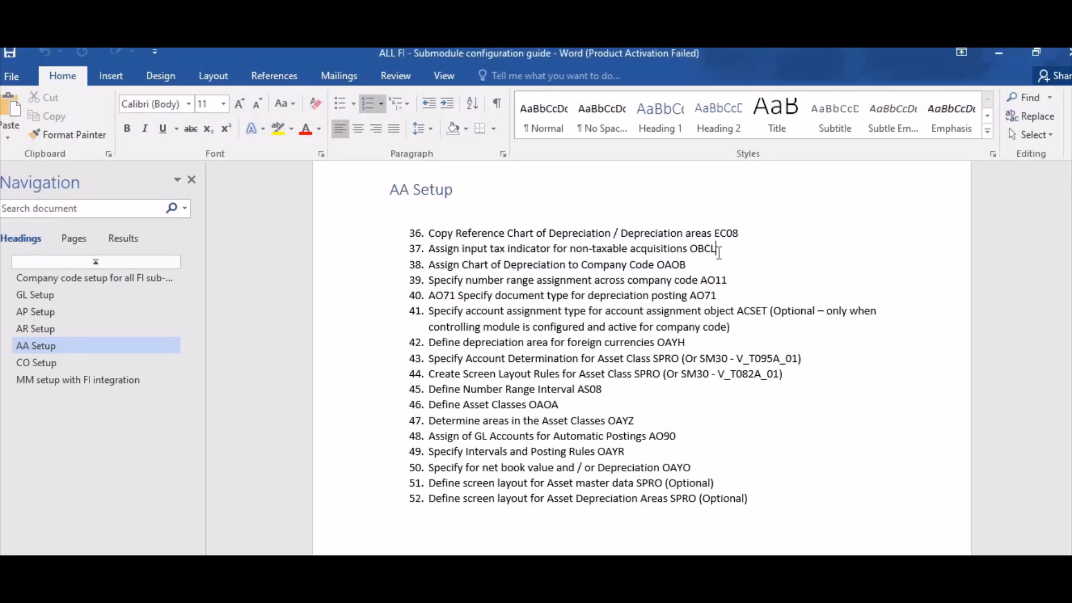
key(alt+Tab)
text(obcl)
key(Return)
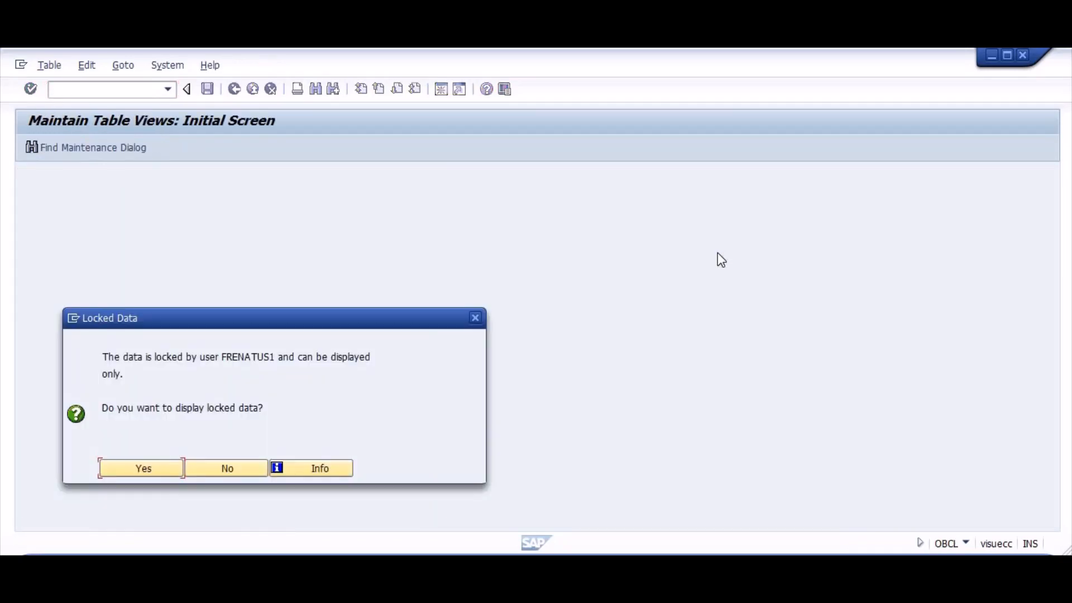
drag(222, 356, 276, 358)
click(232, 466)
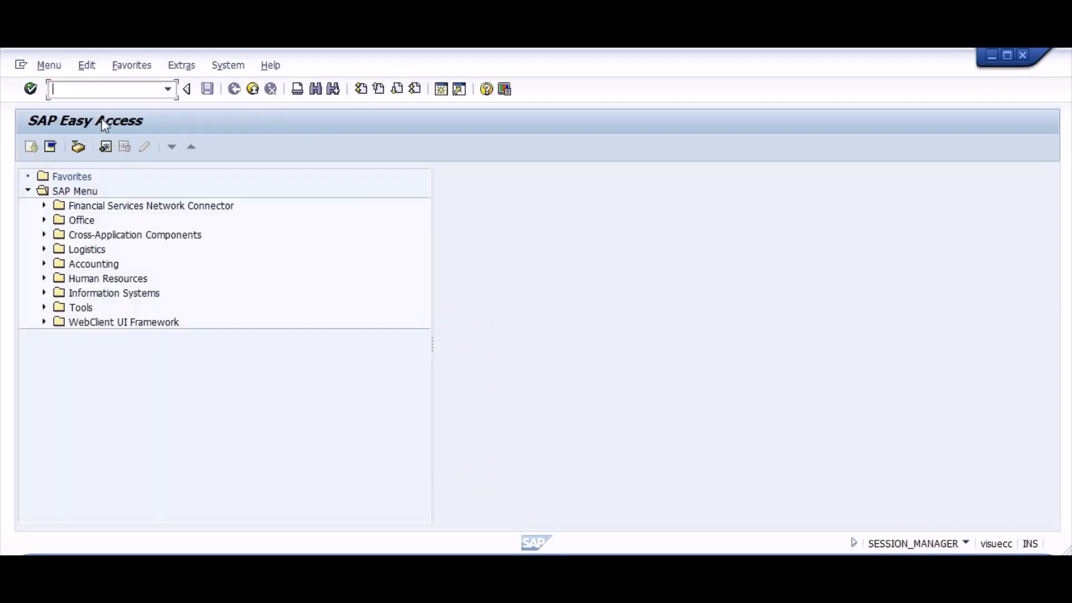
Open transaction SM12 and list the lock entries held by the user locking the OBCL data
text(sm12)
key(Return)
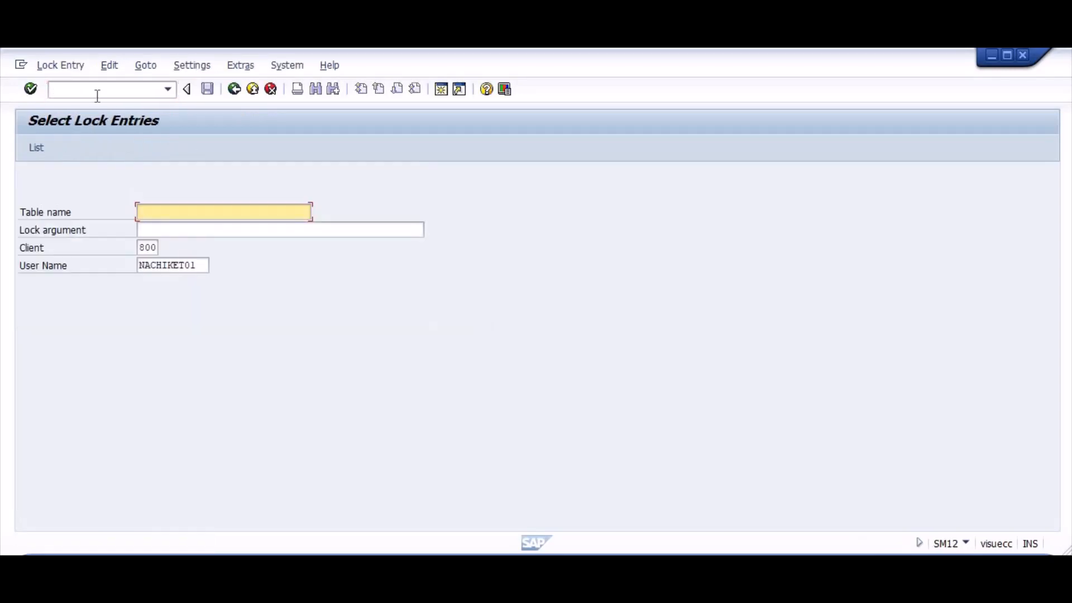
key(Tab)
key(Tab)
key(Tab)
text(FRENATUS1)
key(Return)
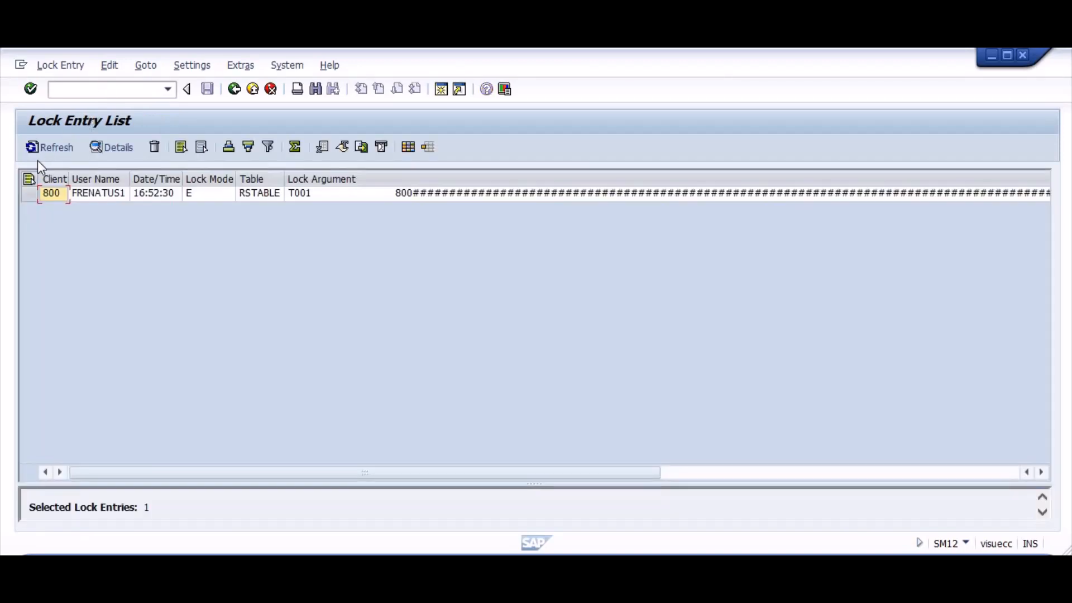
Delete that user's lock entry on table T001 and close the help text about the deletion
click(31, 184)
click(154, 146)
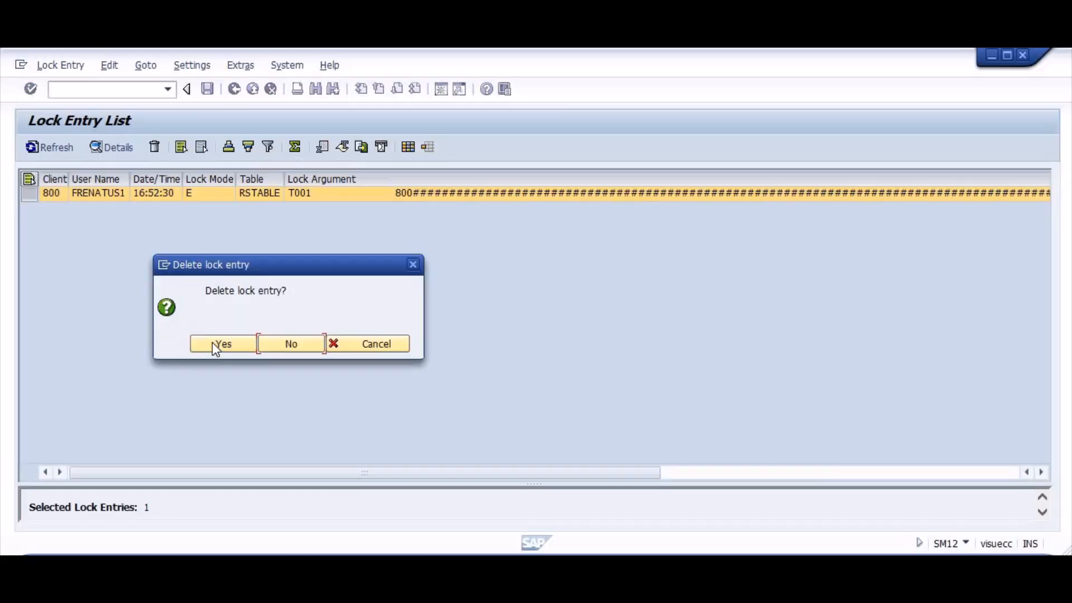
click(216, 343)
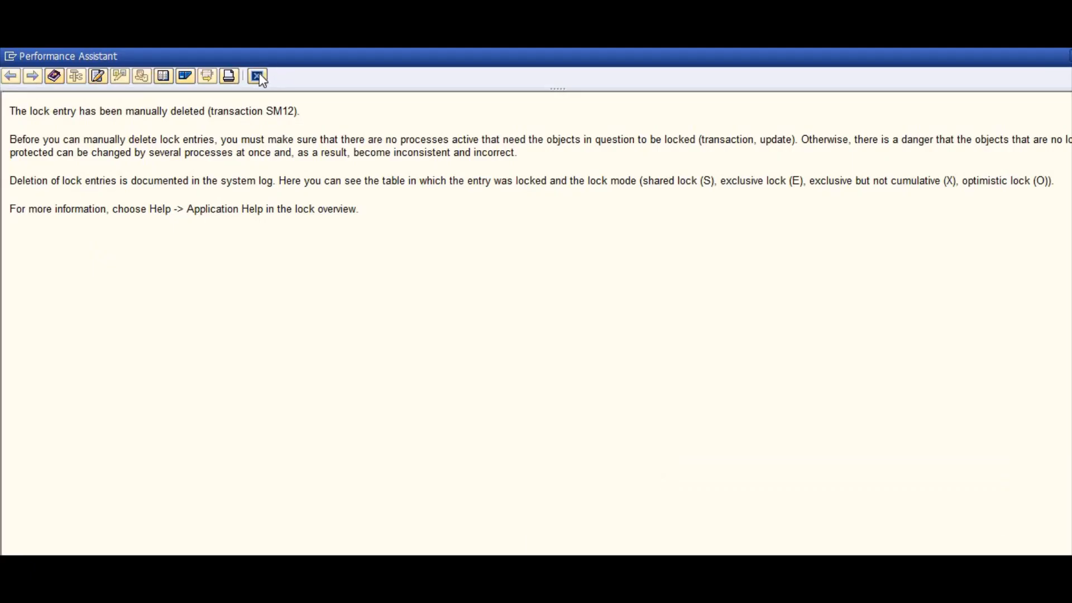
click(257, 76)
Switch to transaction OBCL and position the non-taxable transactions table at company code AS02
text(/)
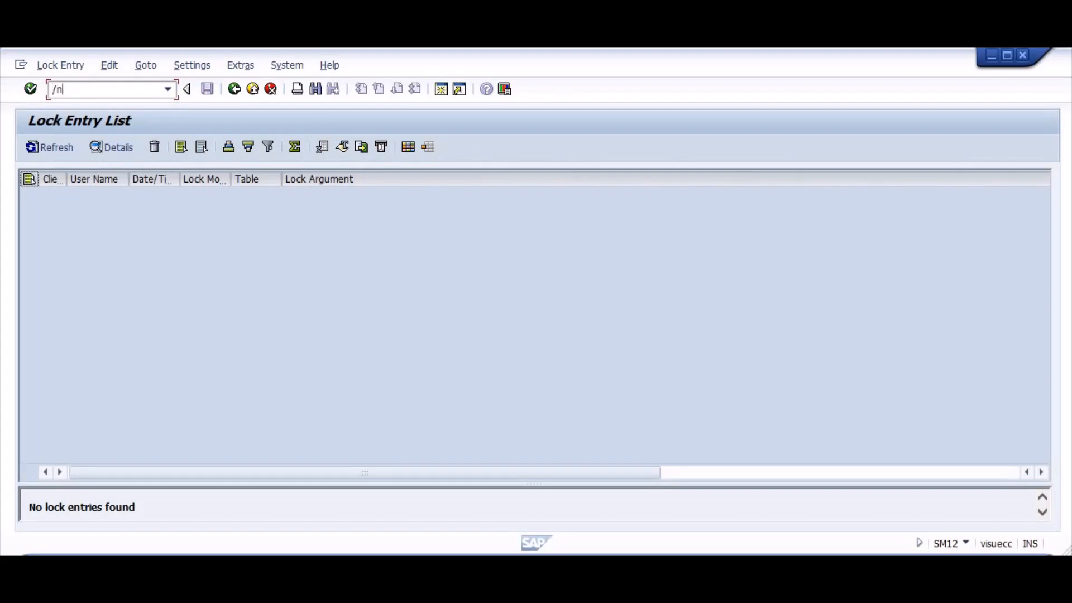
text(nobcl)
key(Return)
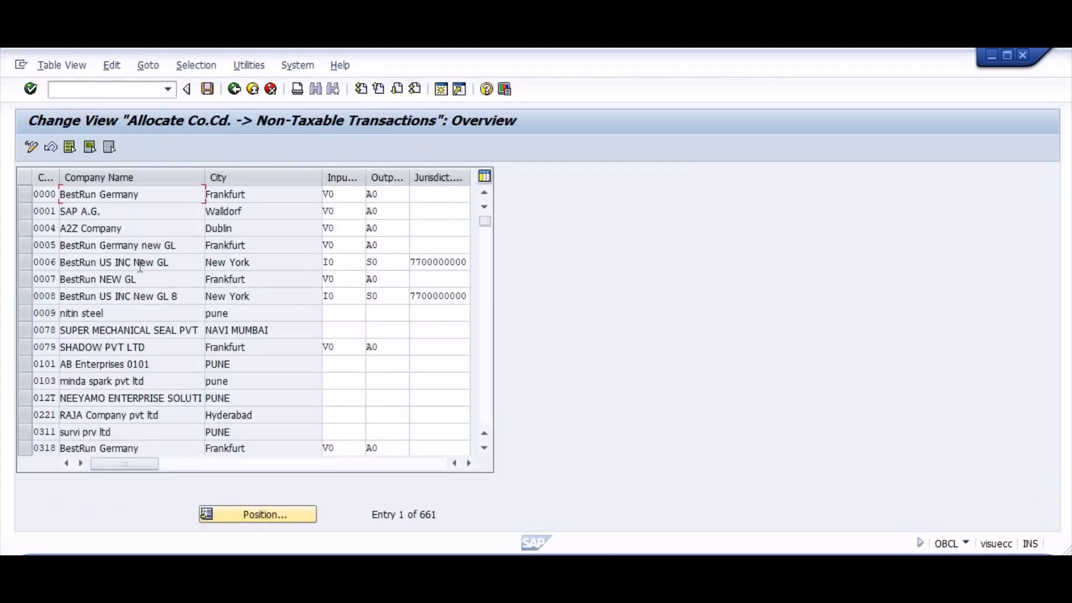
click(267, 513)
text(as02)
key(Return)
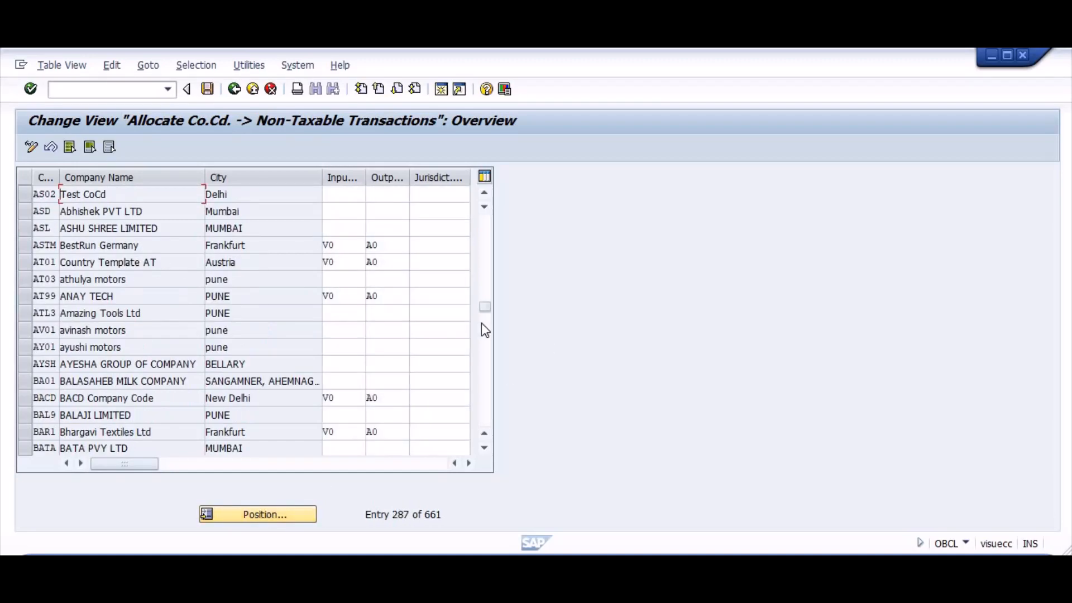
Assign input tax code V0 and output tax code A0 to company code AS02, save and leave the transaction
click(330, 194)
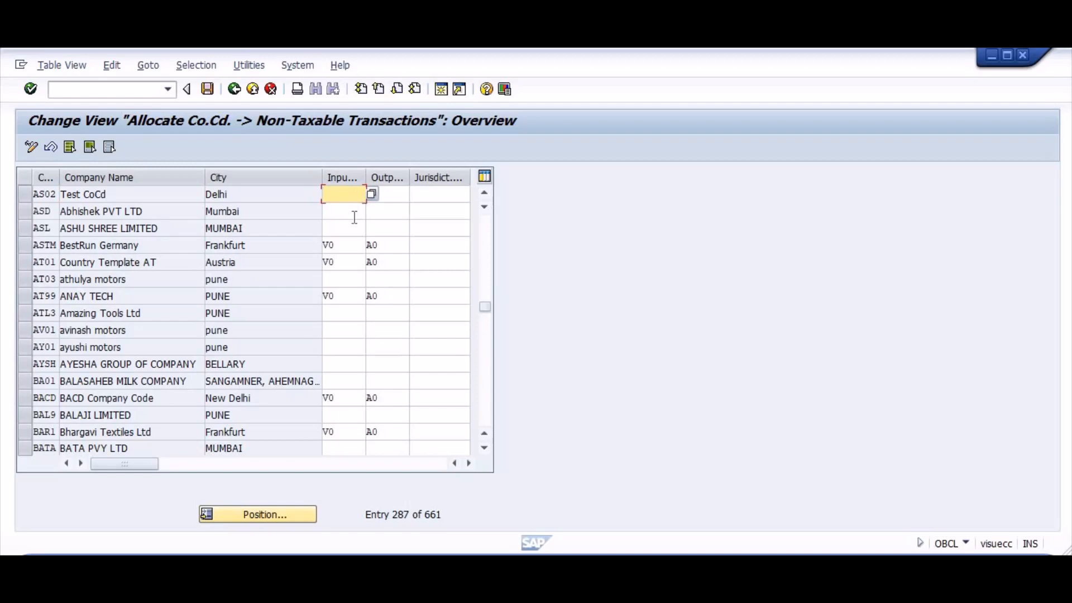
text(v0)
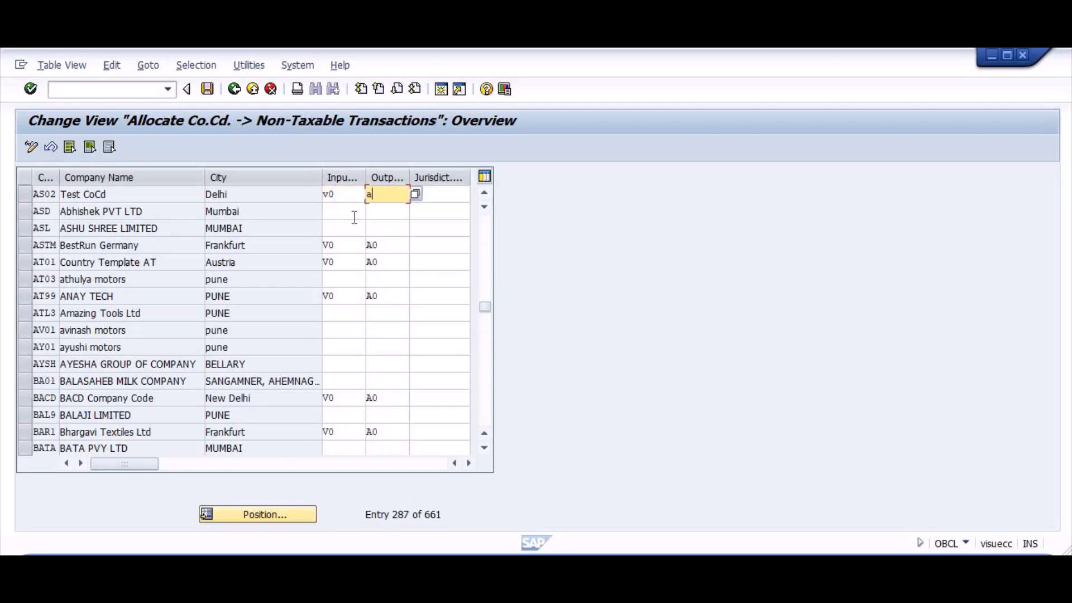
text(a0)
key(Return)
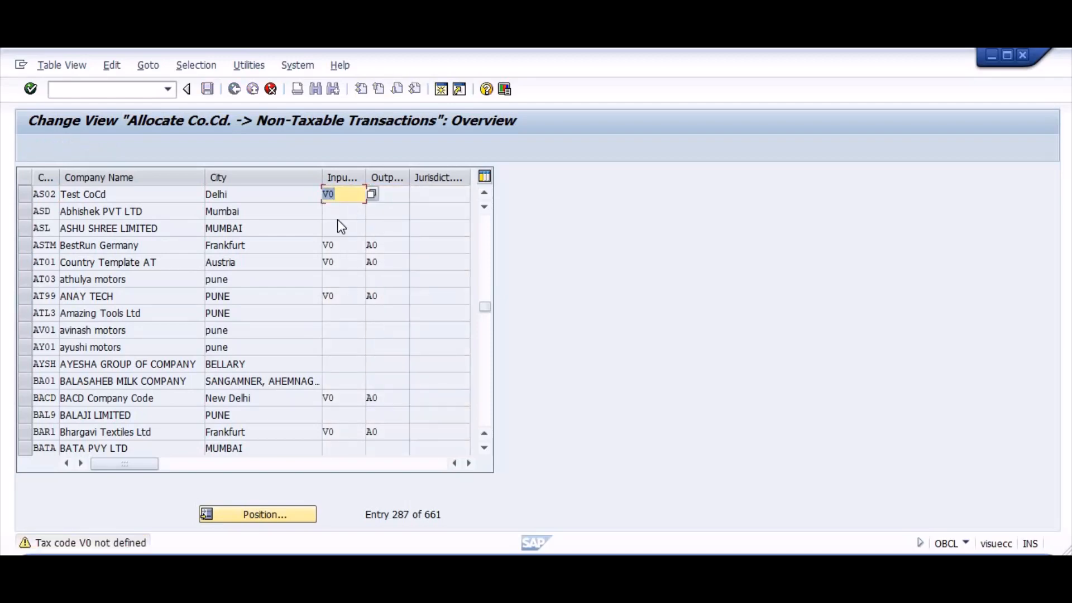
key(ctrl+s)
key(Return)
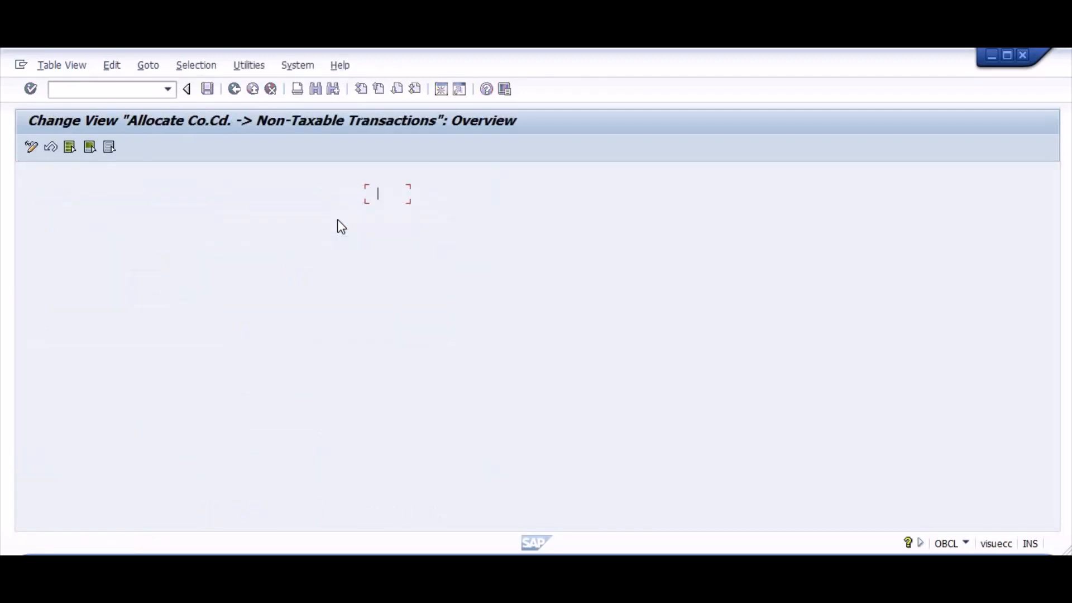
key(F3)
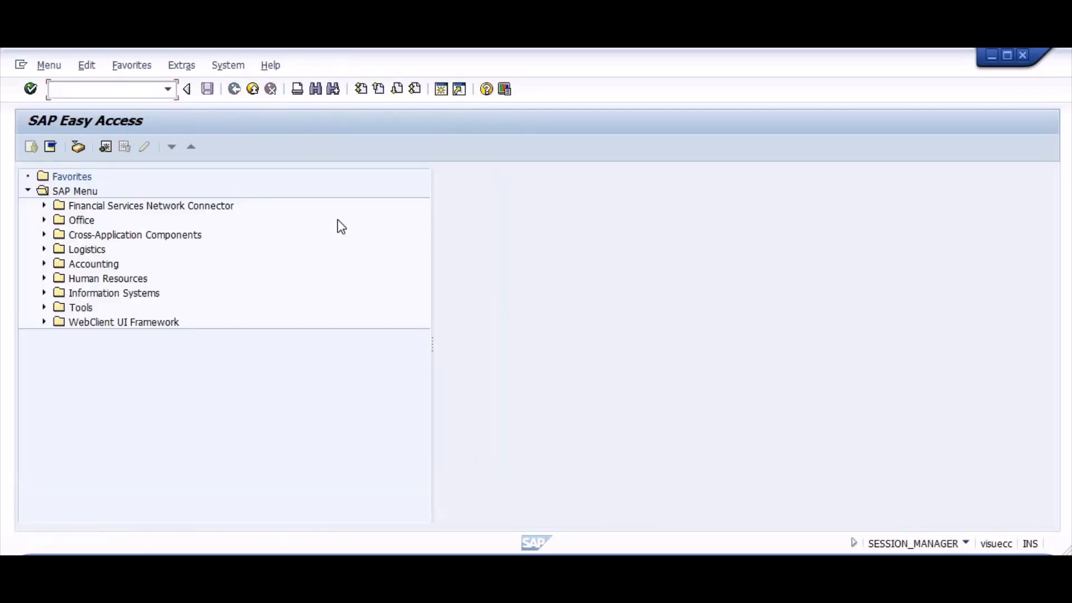
Look up the chart of depreciation assignment in the guide, open transaction OAOB and position the table at company code AS02
key(alt+Tab)
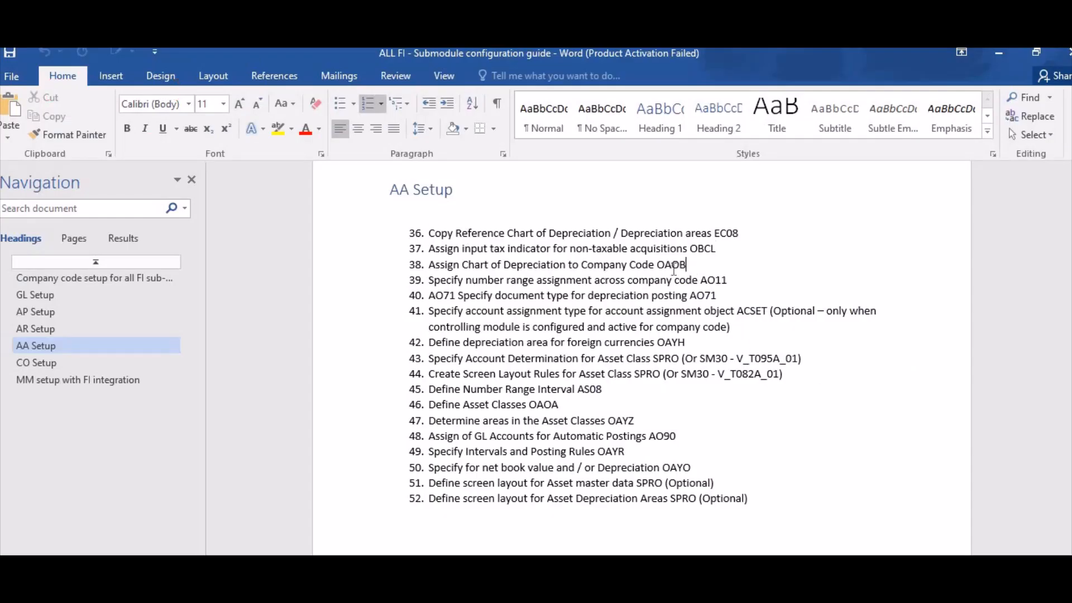
key(alt+Tab)
text(oaob)
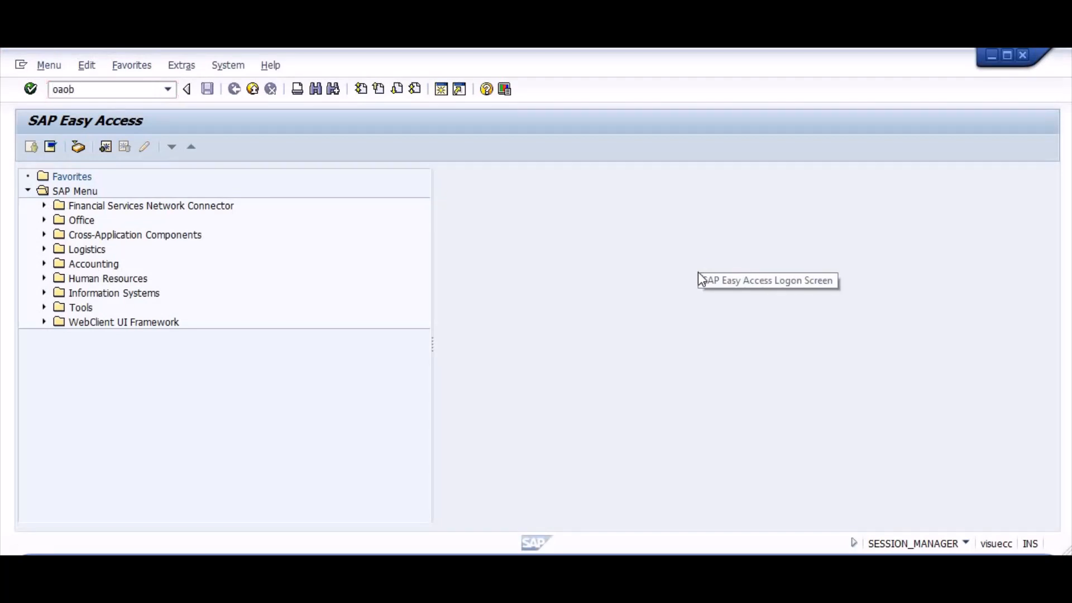
key(Return)
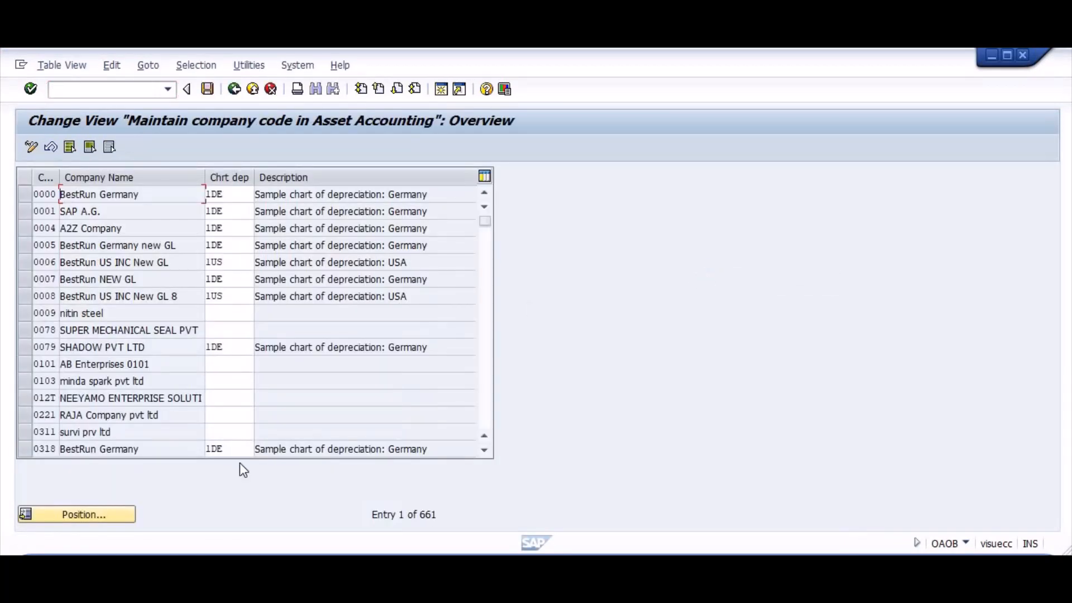
click(112, 512)
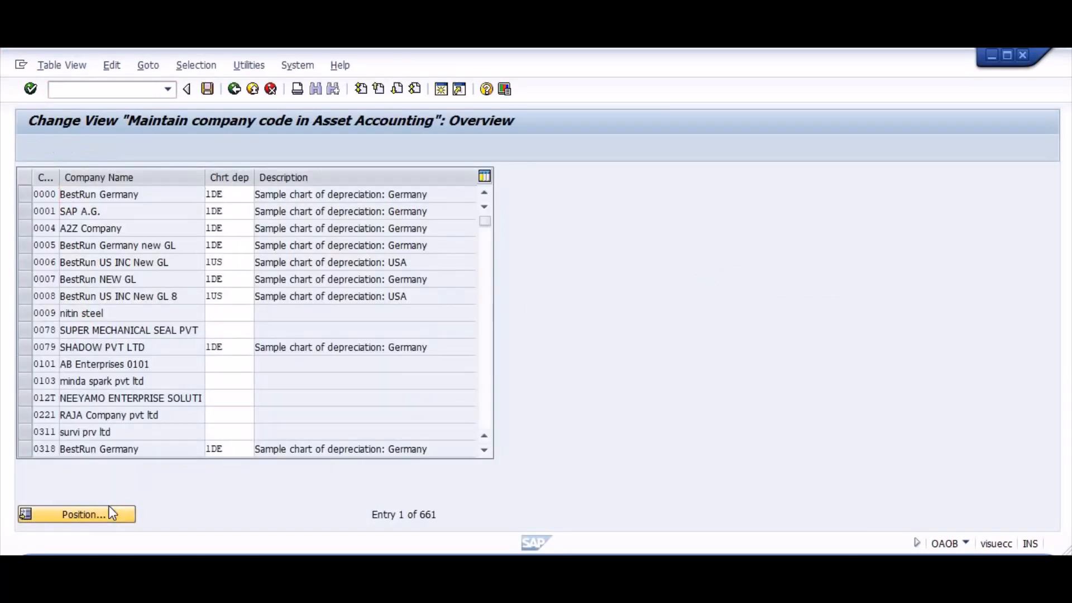
text(as02)
key(Return)
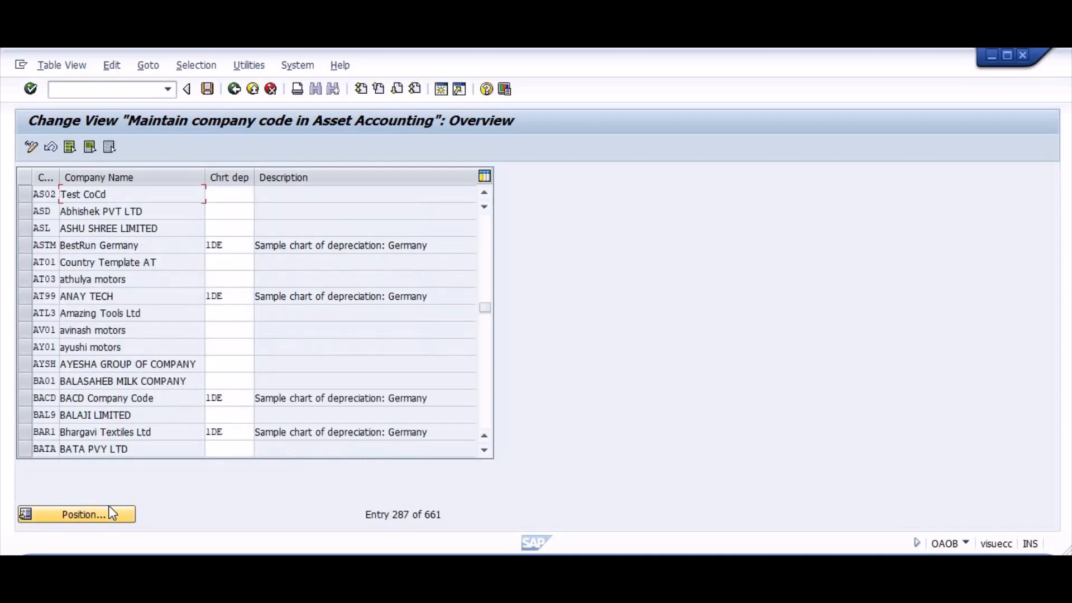
Assign chart of depreciation AS02 to company code AS02 and save the entry
text(as02)
key(Return)
key(ctrl+s)
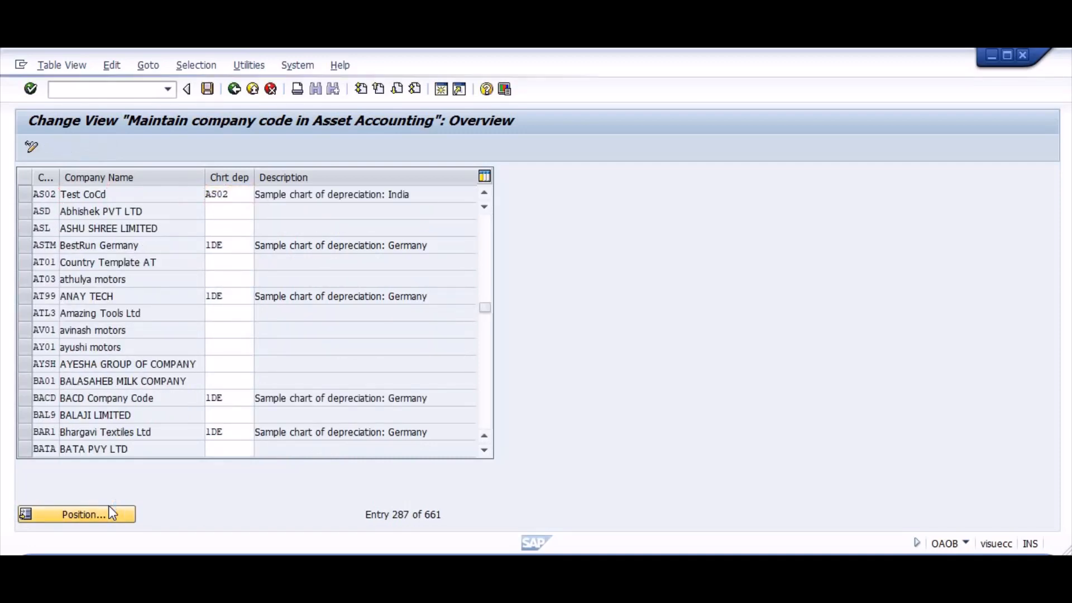
key(Return)
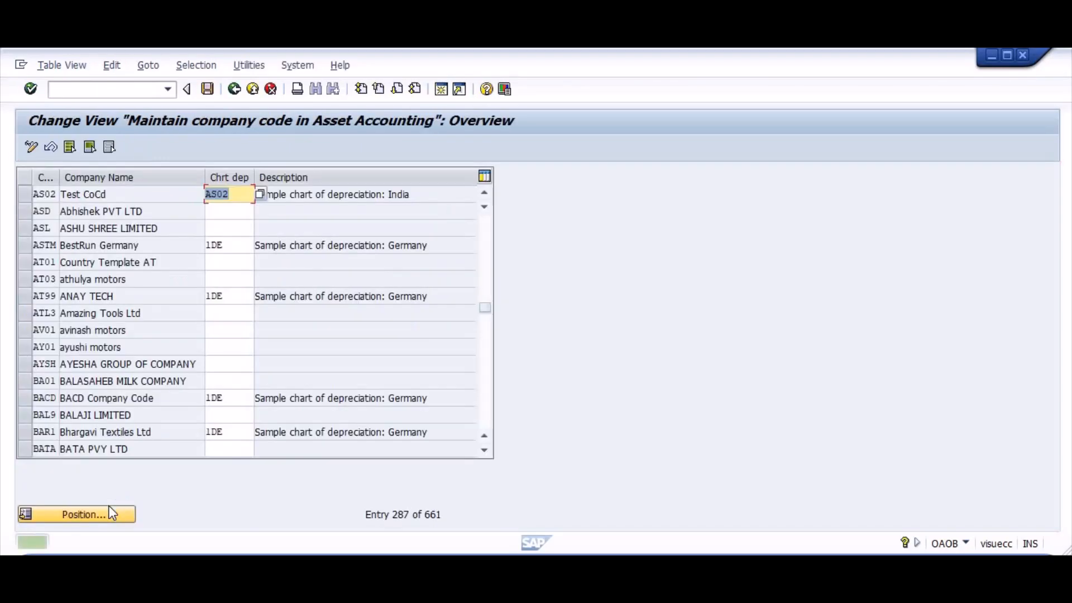
Look up the number range item in the guide, open transaction AO11 and check the assignment for company code AS02
key(alt+Tab)
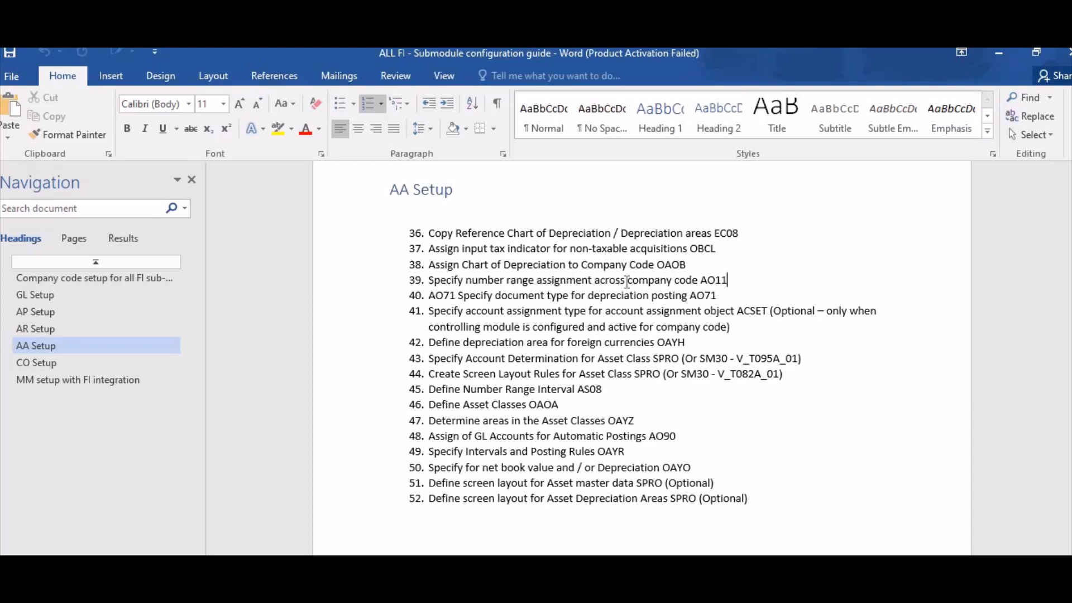
key(alt+Tab)
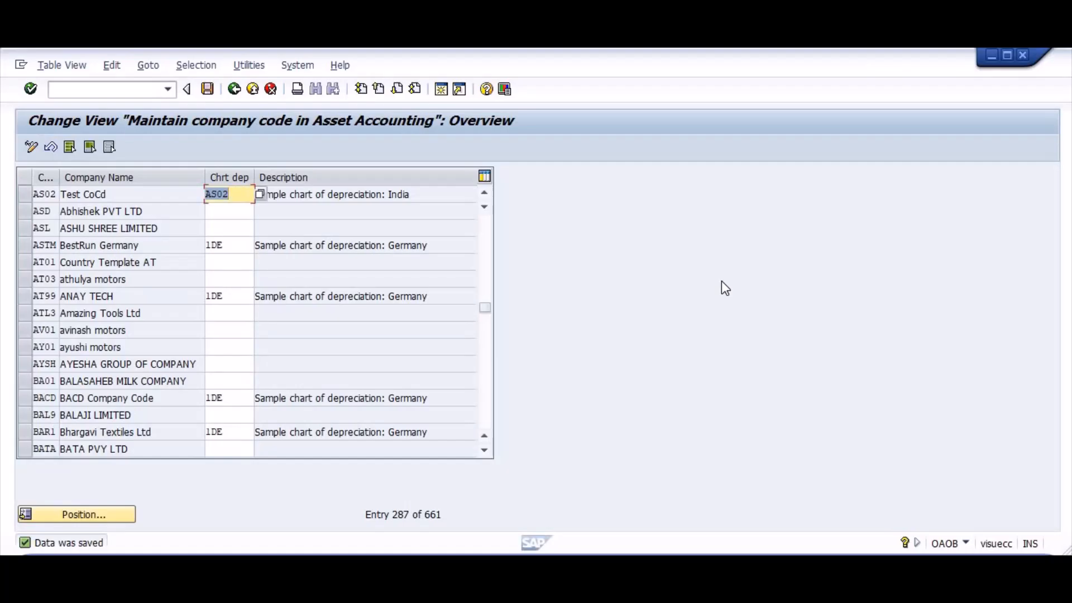
key(ctrl+slash)
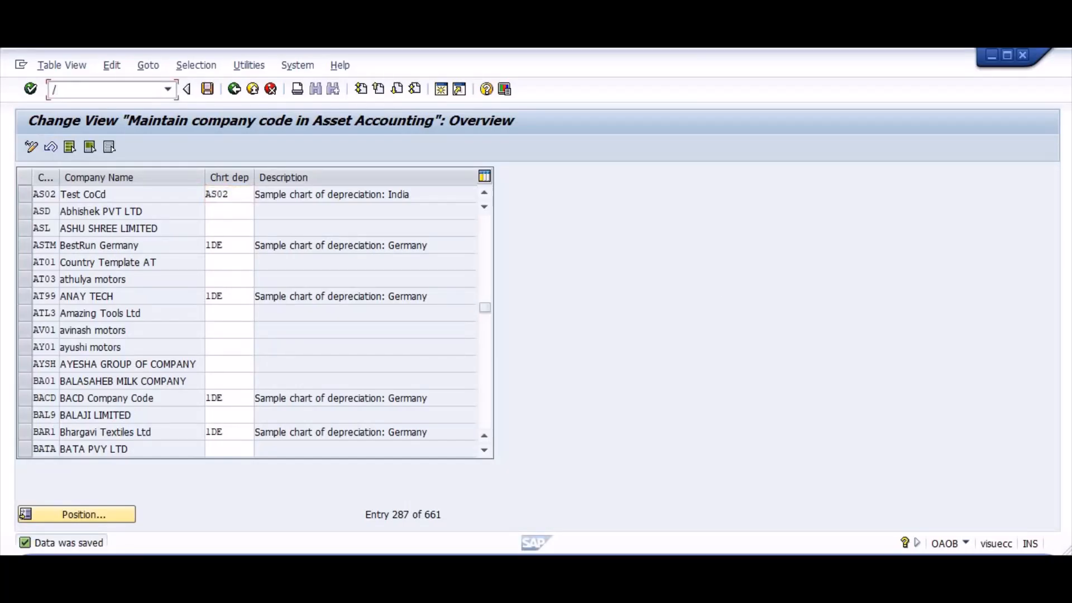
text(/nao11)
key(Return)
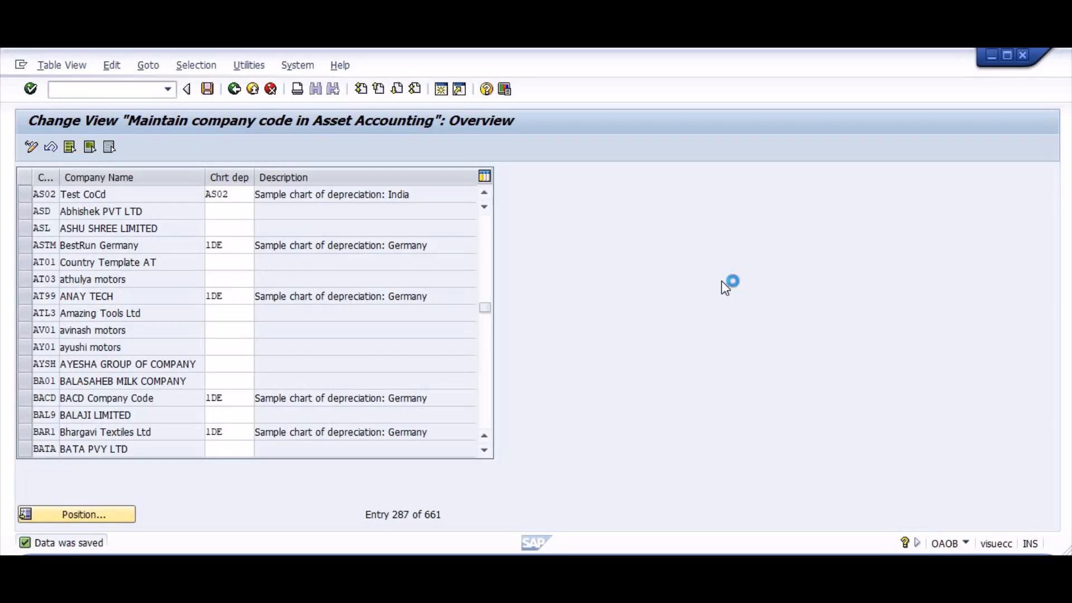
click(96, 513)
text(as02)
key(Return)
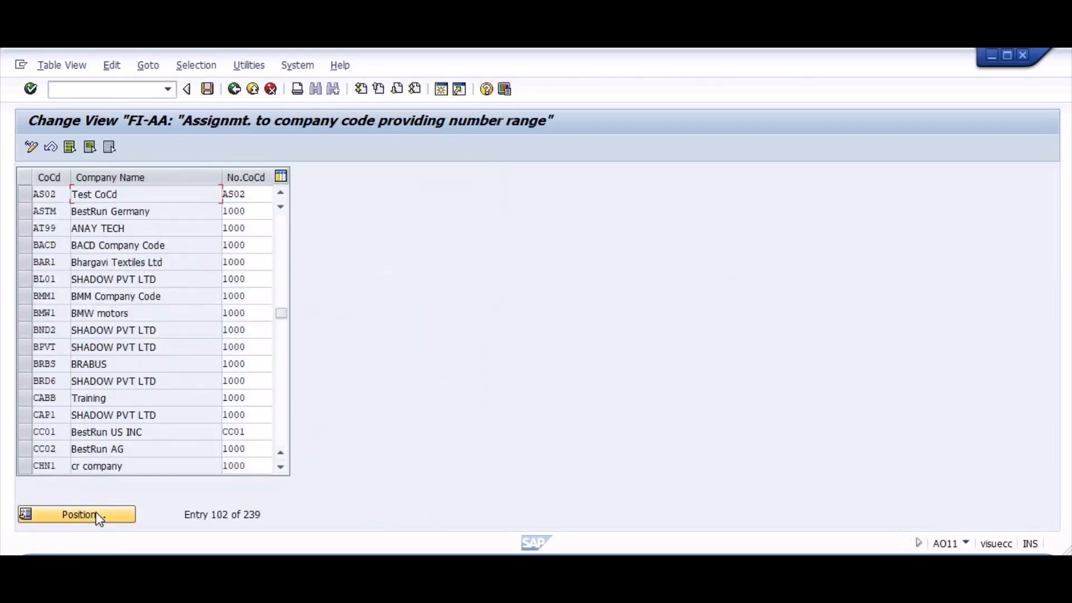
key(alt+Tab)
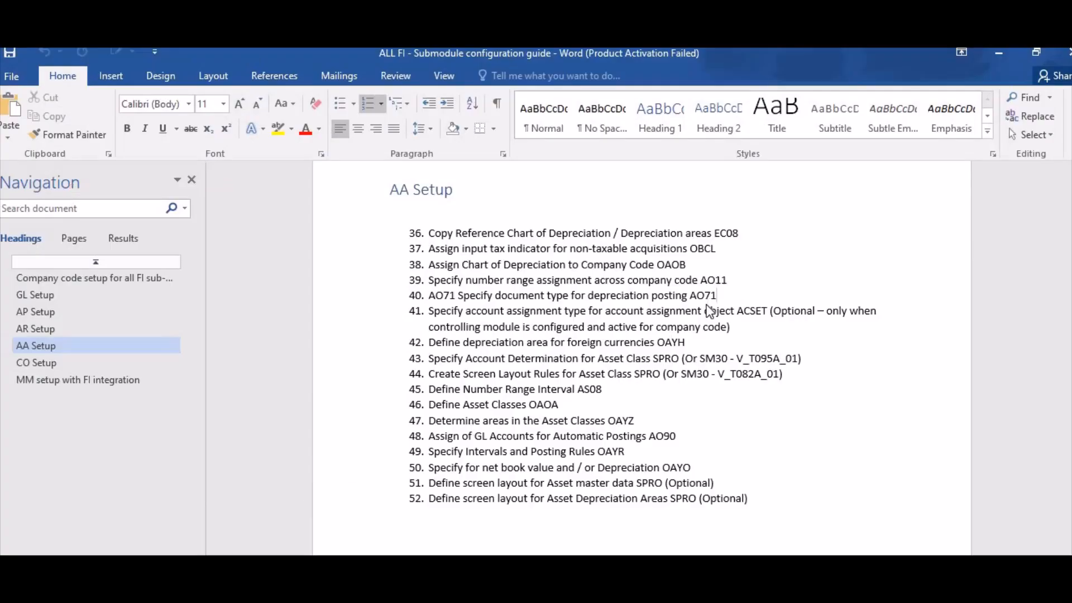
key(alt+Tab)
text(/nao11)
key(Return)
key(alt+Tab)
Open transaction AO71 and check the depreciation posting document type for company code AS02
key(ctrl+slash)
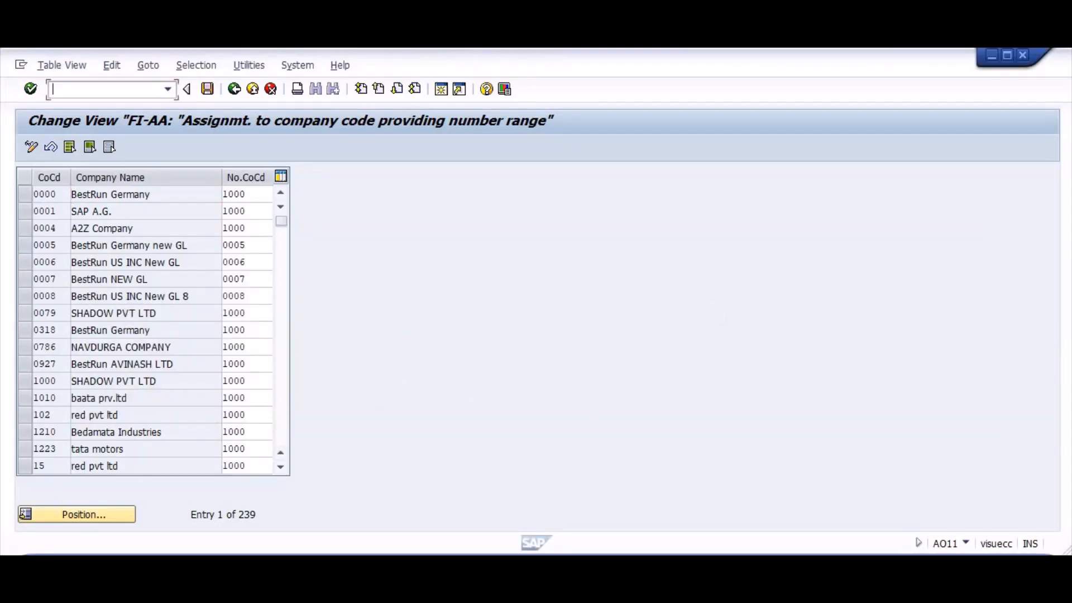
text(/nao71)
key(Return)
click(104, 508)
text(as02)
key(Return)
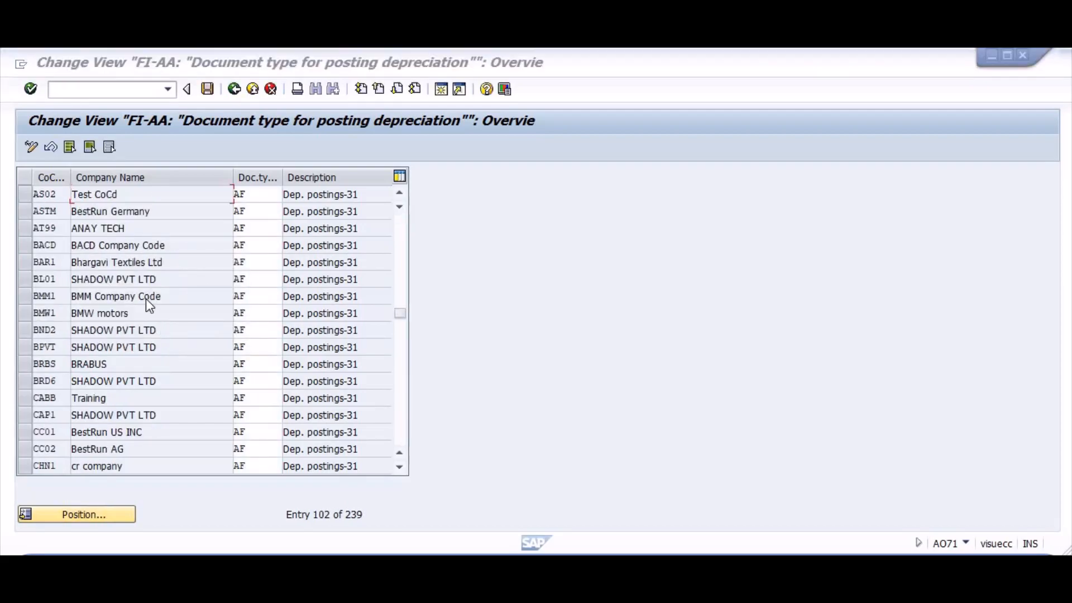
Review the conditions for the optional ACSET account assignment item in the Word guide's AA Setup list
key(alt+Tab)
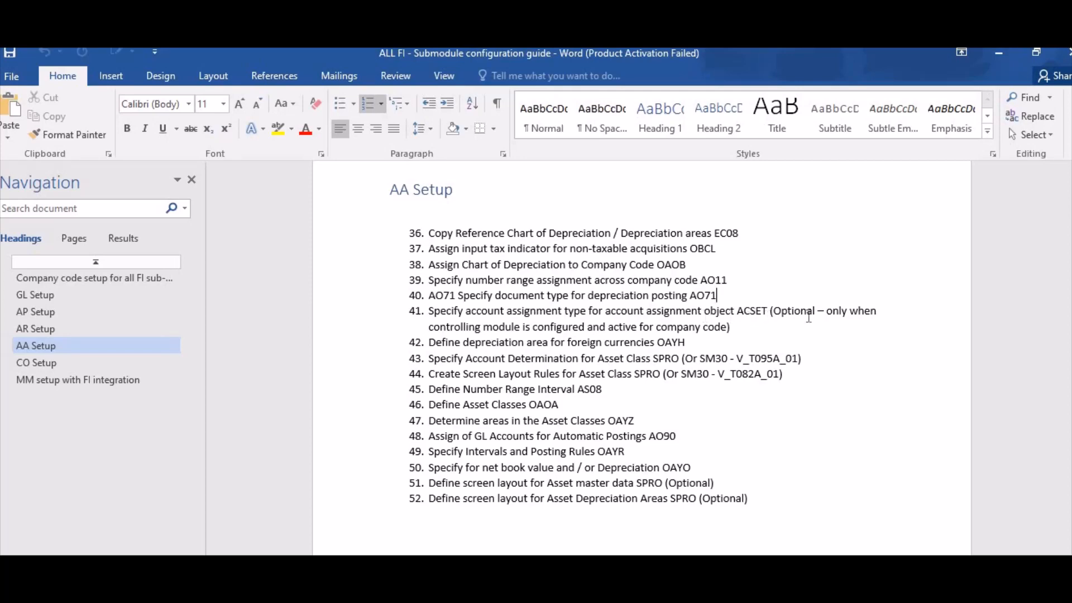
drag(774, 312, 849, 313)
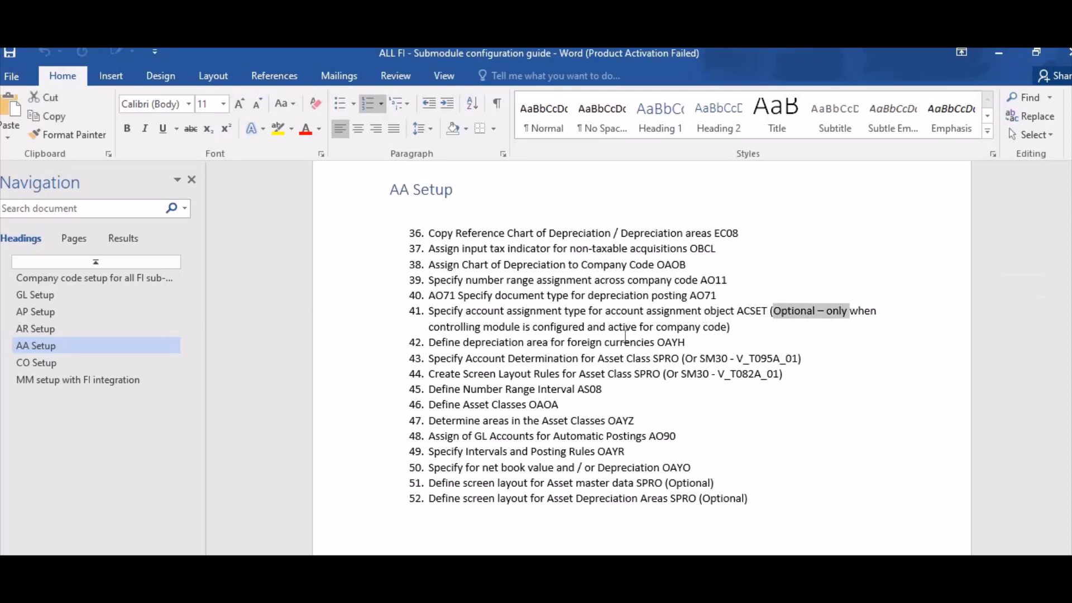
click(615, 337)
drag(592, 329, 533, 329)
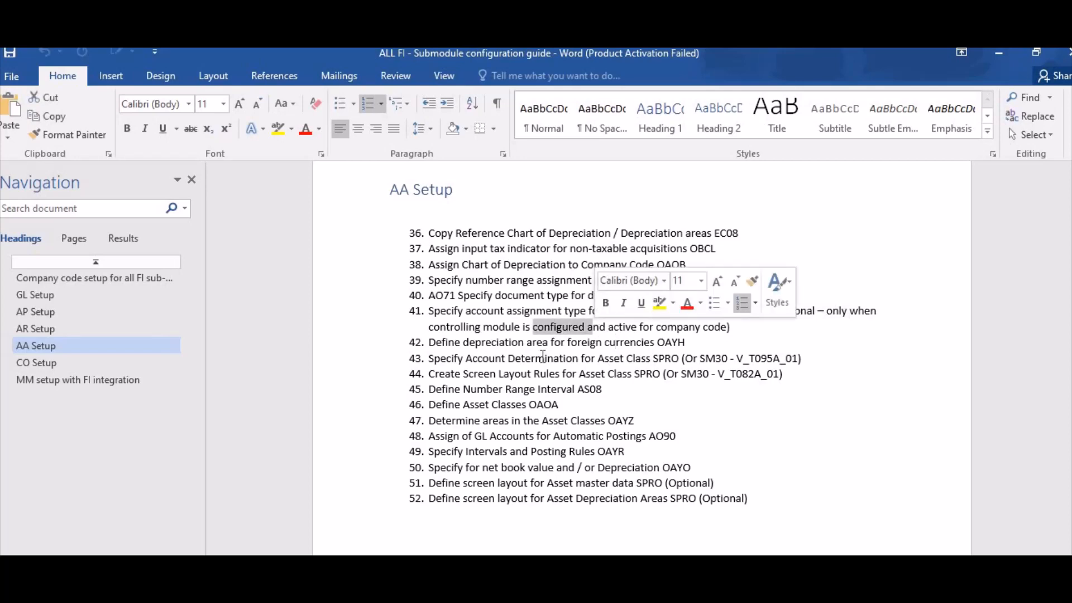
click(524, 357)
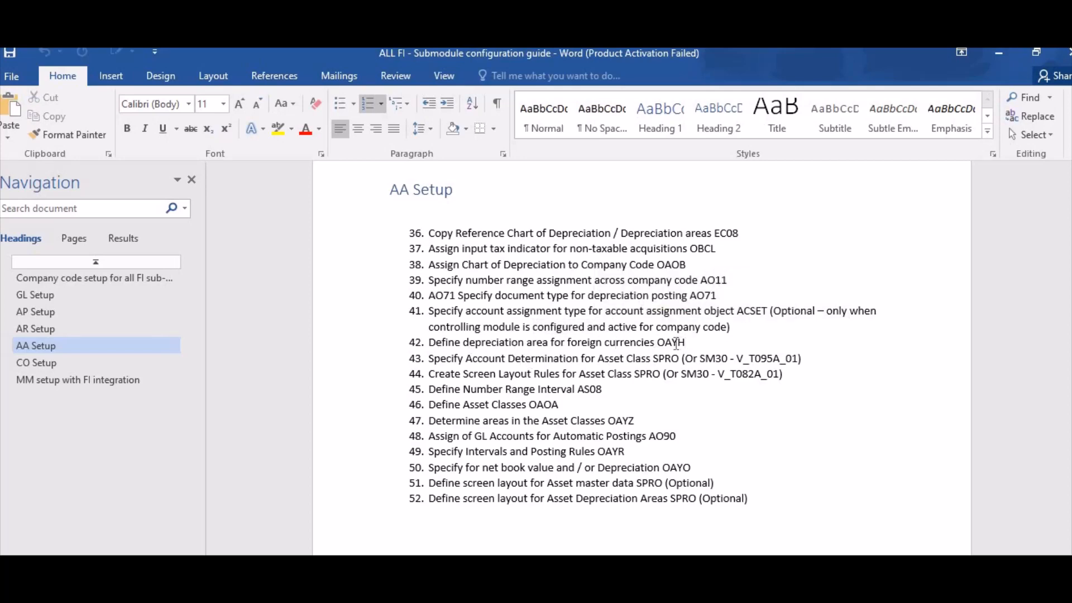
Return to SAP, open transaction OAYH and display the depreciation area currencies for company code AS02
key(alt+Tab)
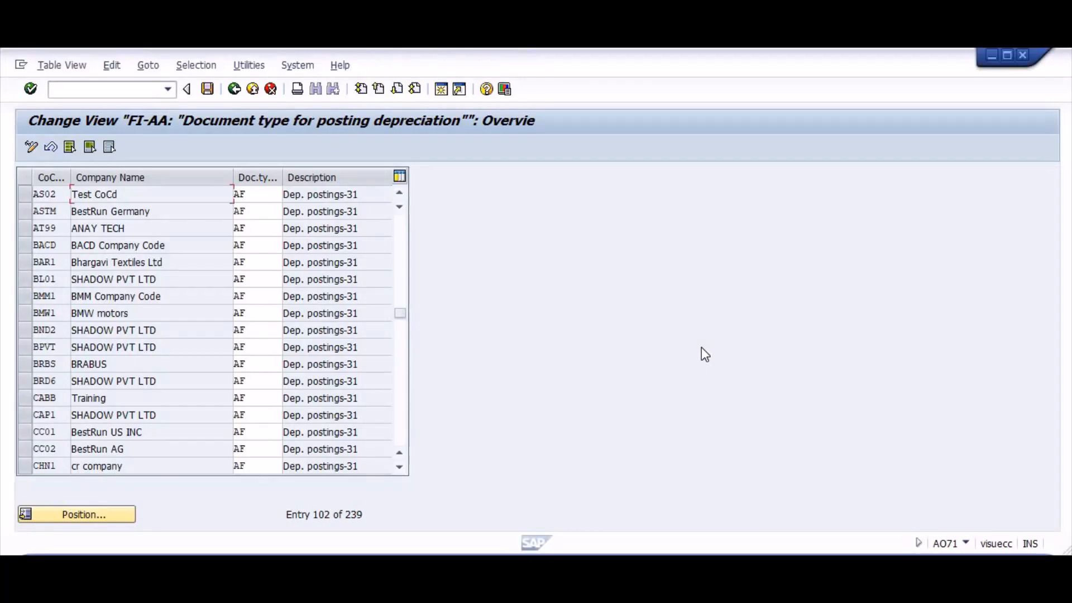
text(/noayh)
key(Return)
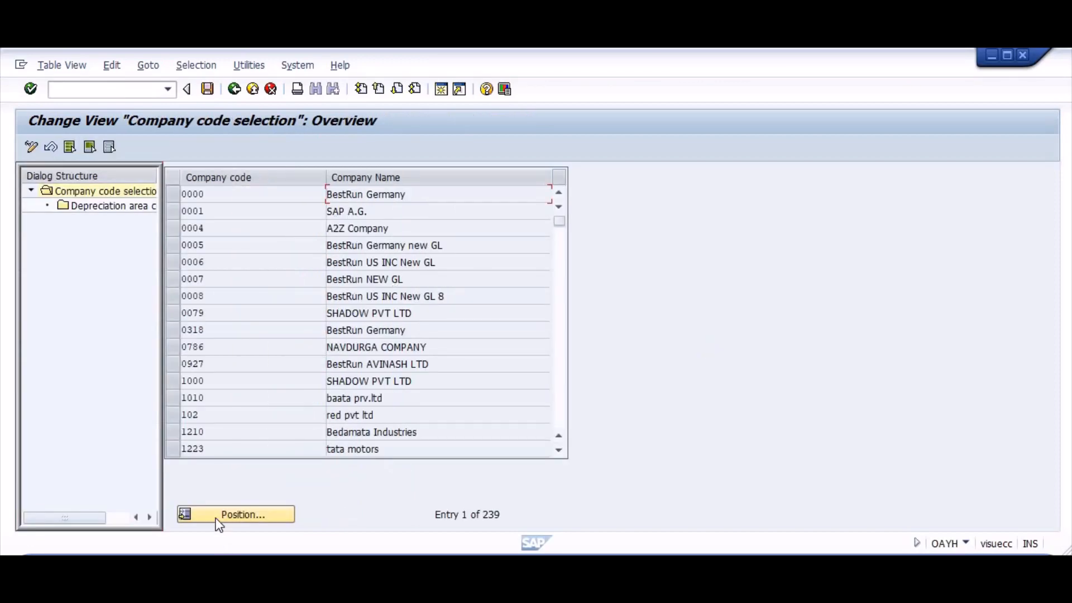
click(217, 520)
text(as02)
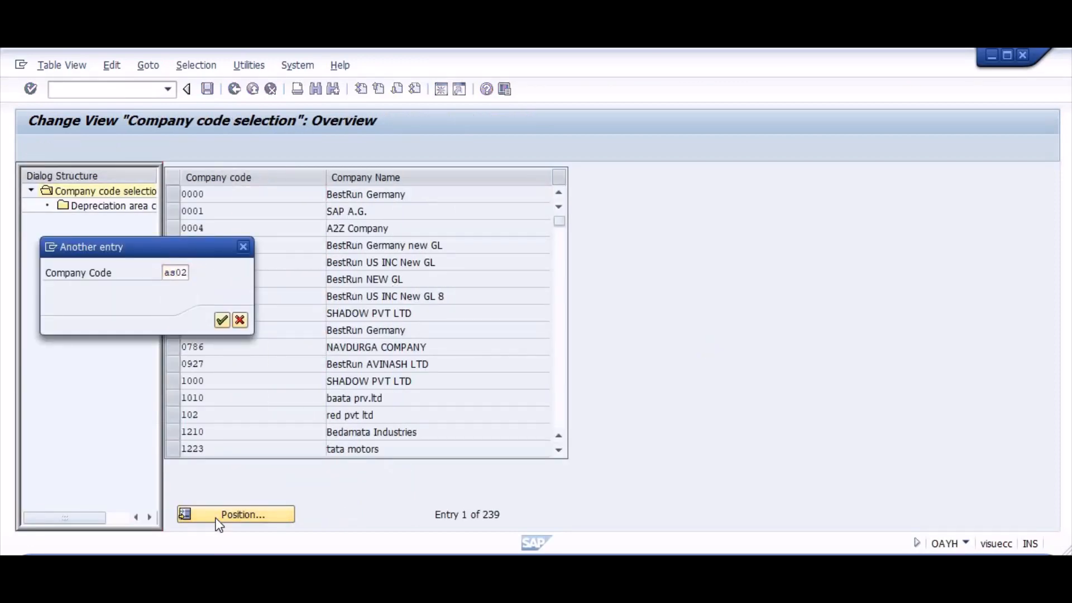
key(Return)
click(174, 199)
double_click(106, 204)
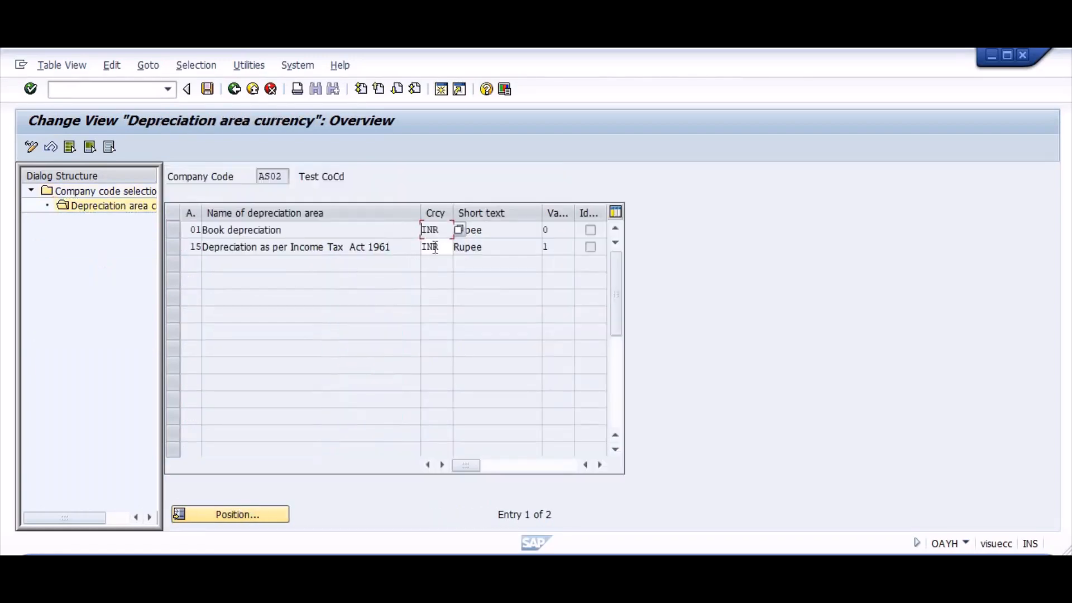
Return to the Word guide and copy the account determination view name V_T095A_01 from item 43
key(alt+Tab)
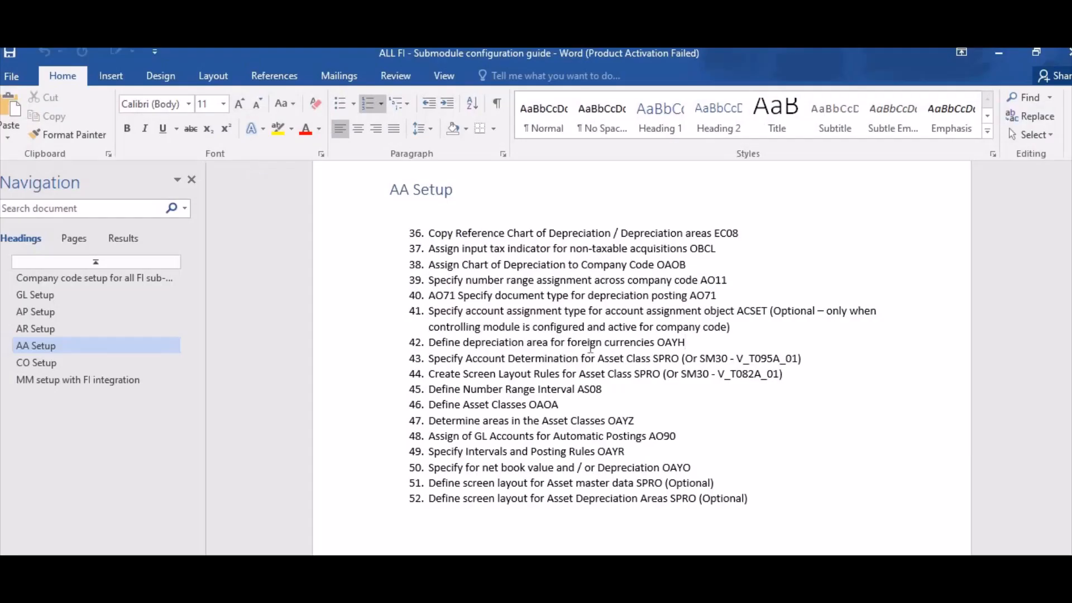
key(alt+Tab)
click(324, 231)
key(alt+Tab)
drag(737, 359, 793, 361)
key(ctrl+c)
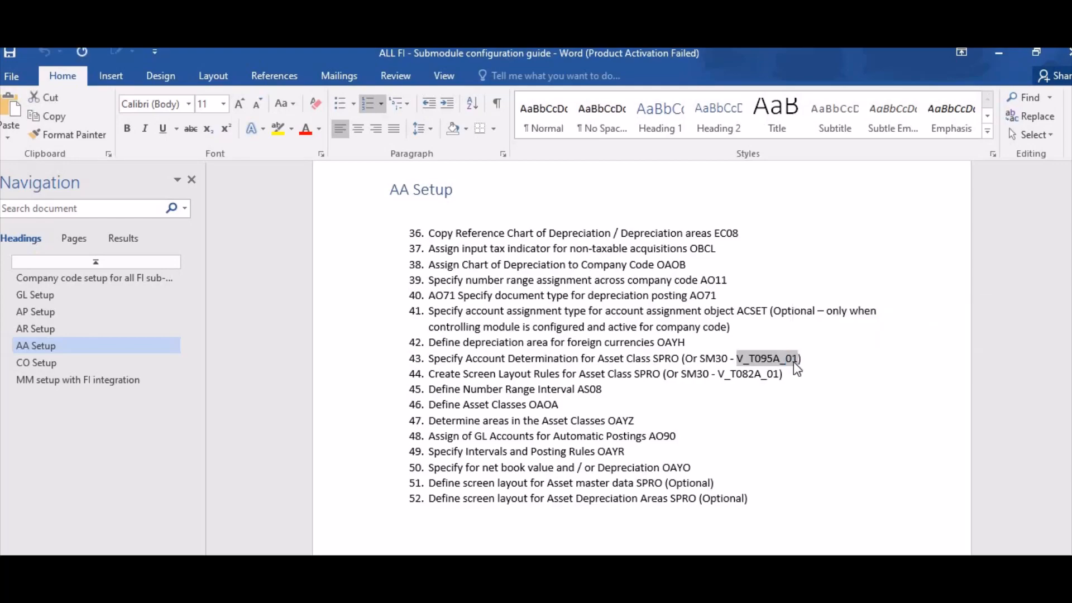
Switch to SAP, open transaction SPRO and display the SAP Reference IMG
key(alt+Tab)
key(ctrl+slash)
text(/nspro)
key(Return)
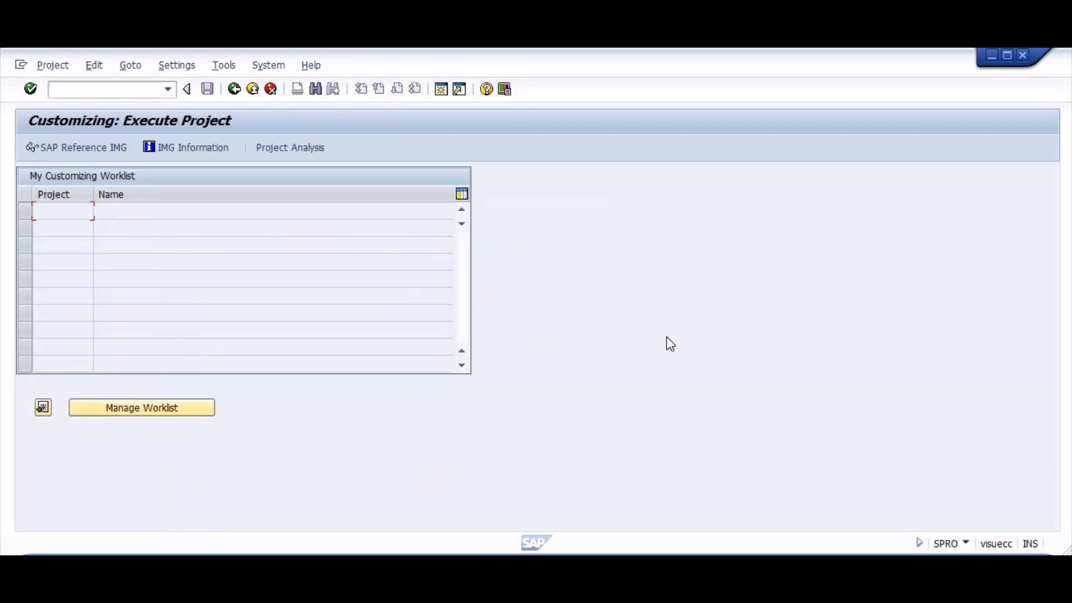
key(F5)
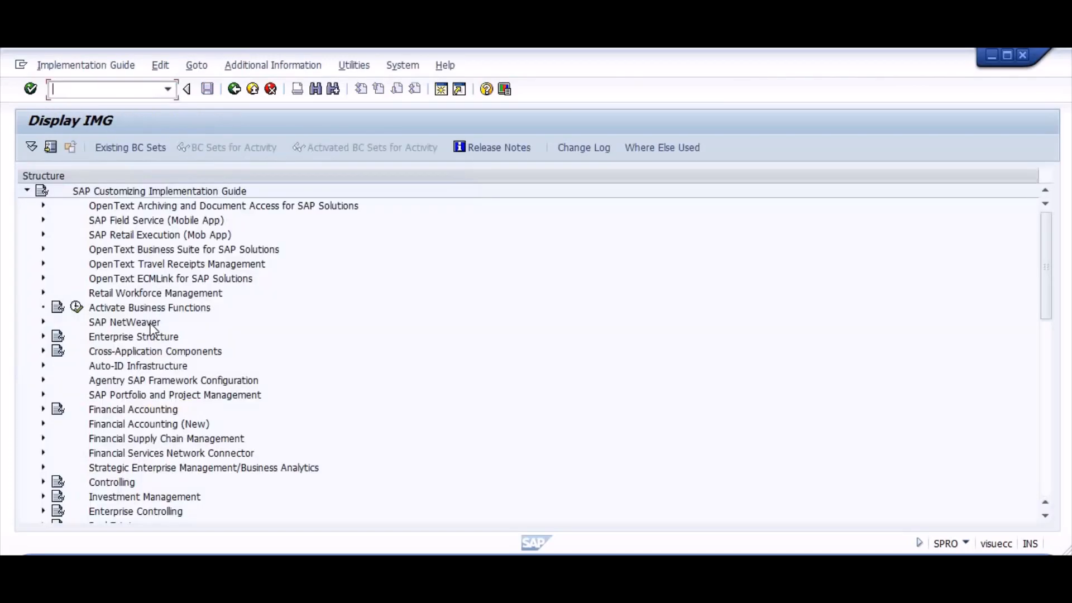
Expand Financial Accounting (New) and its Asset Accounting node in the implementation guide, and go to Organizational Structures
click(124, 426)
double_click(124, 427)
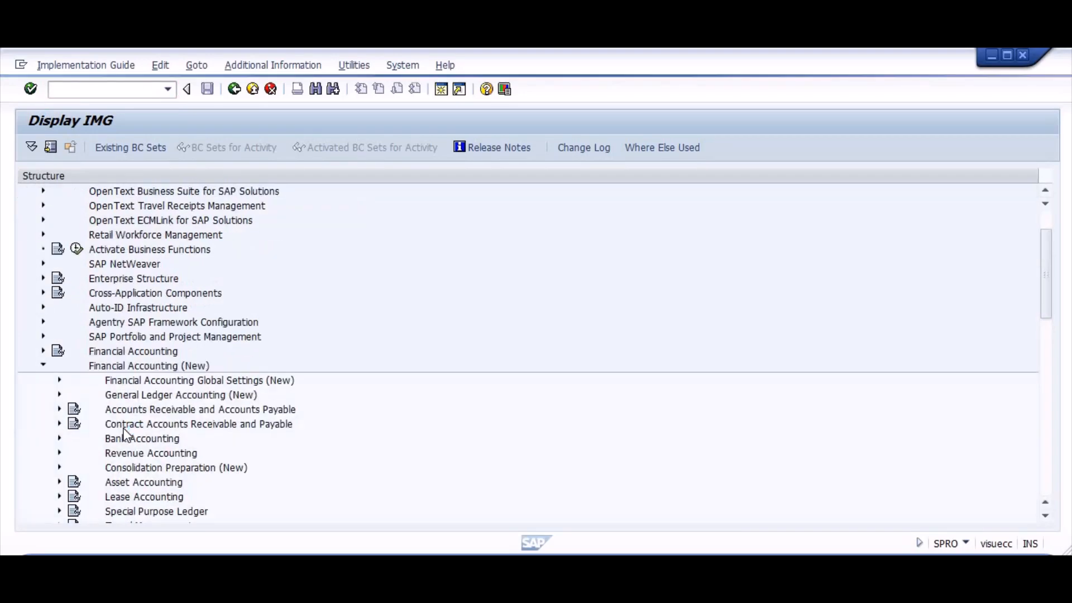
key(Down)
key(Down)
key(Down)
key(Down)
key(Down)
key(Down)
key(Down)
key(Right)
key(Down)
key(Down)
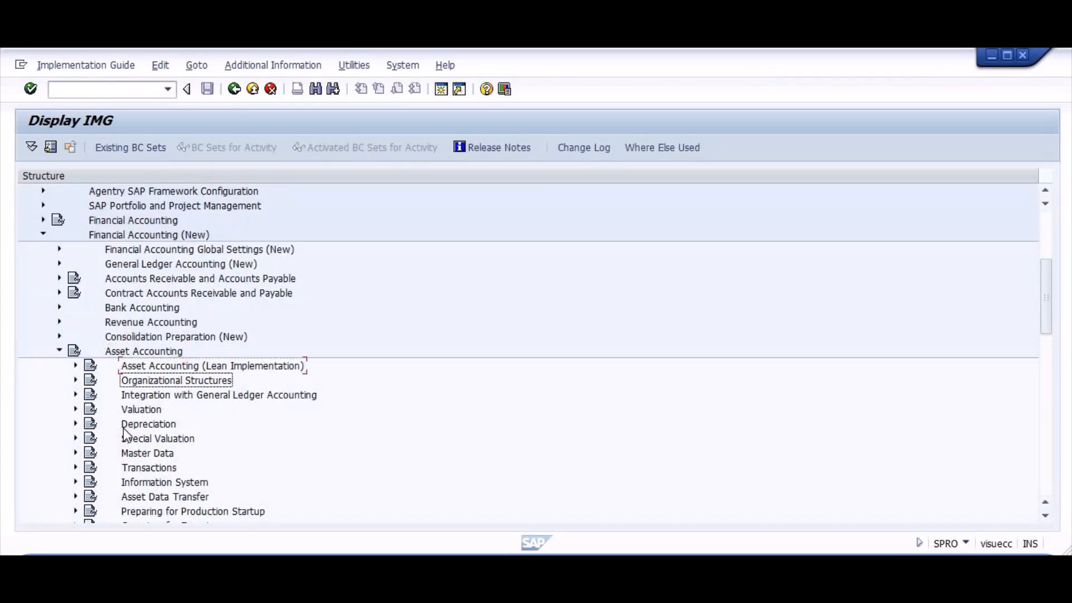
key(Down)
key(Right)
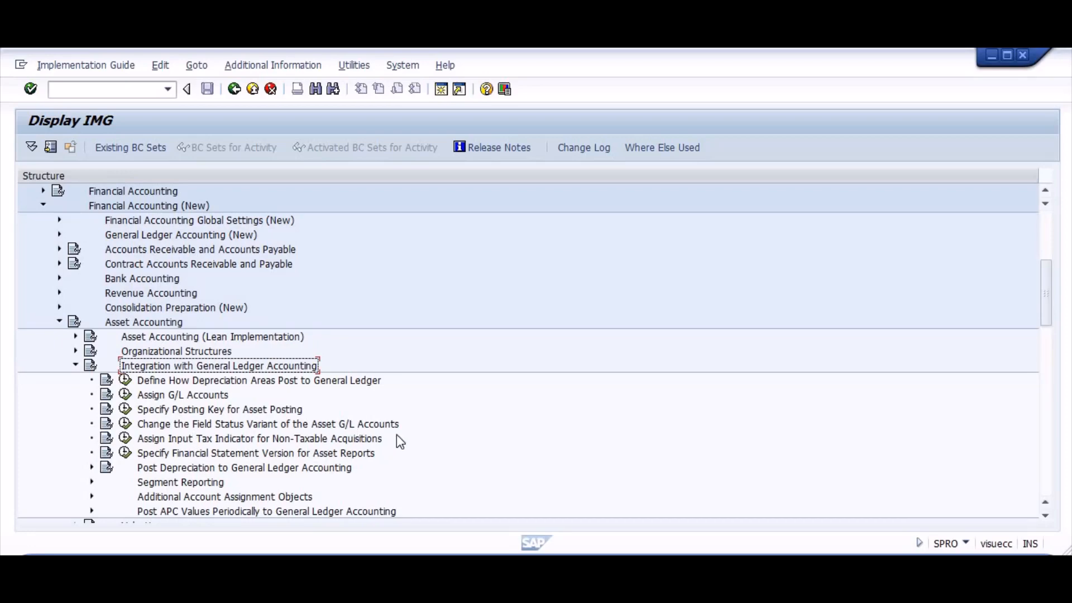
key(Left)
Expand Organizational Structures under Asset Accounting and its Asset Classes node
key(Up)
key(Right)
key(Down)
key(Down)
key(Down)
key(Down)
key(Down)
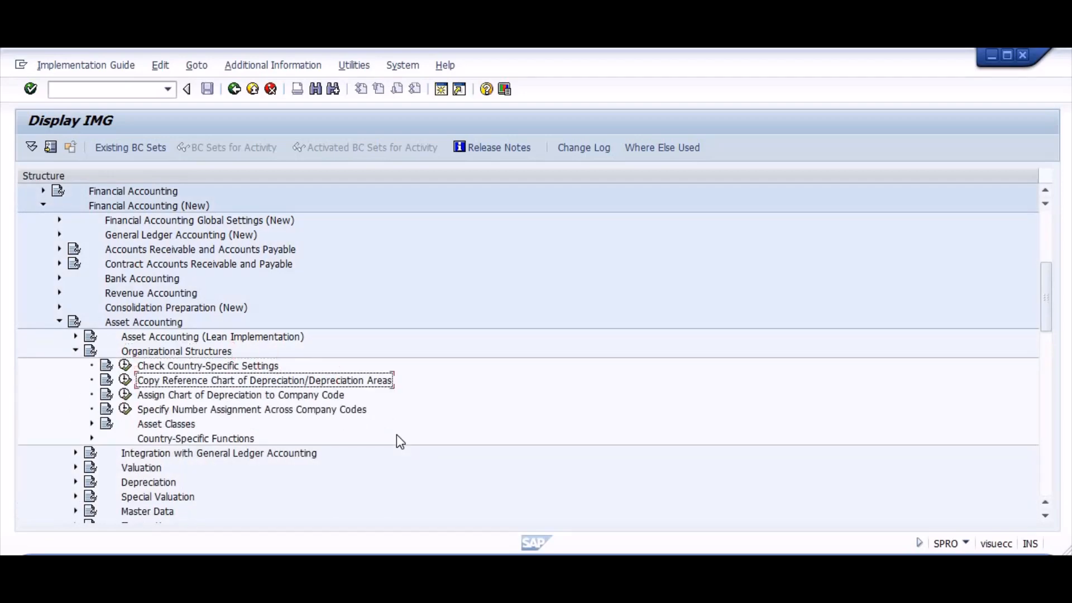
key(Right)
key(Down)
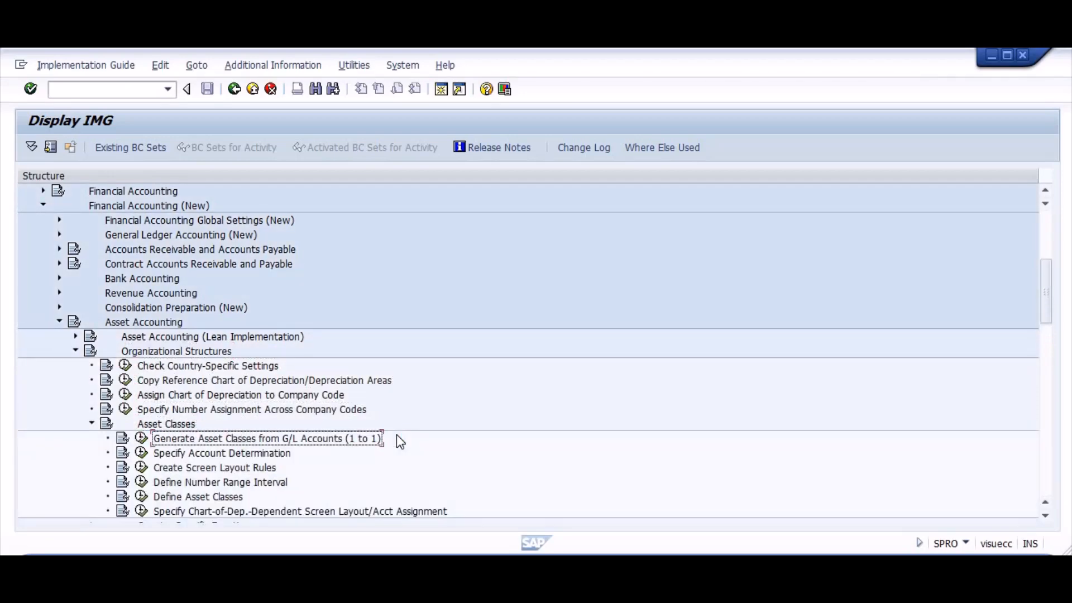
Open the Specify Account Determination activity and place the cursor in the name of account determination 2400
key(Down)
key(Down)
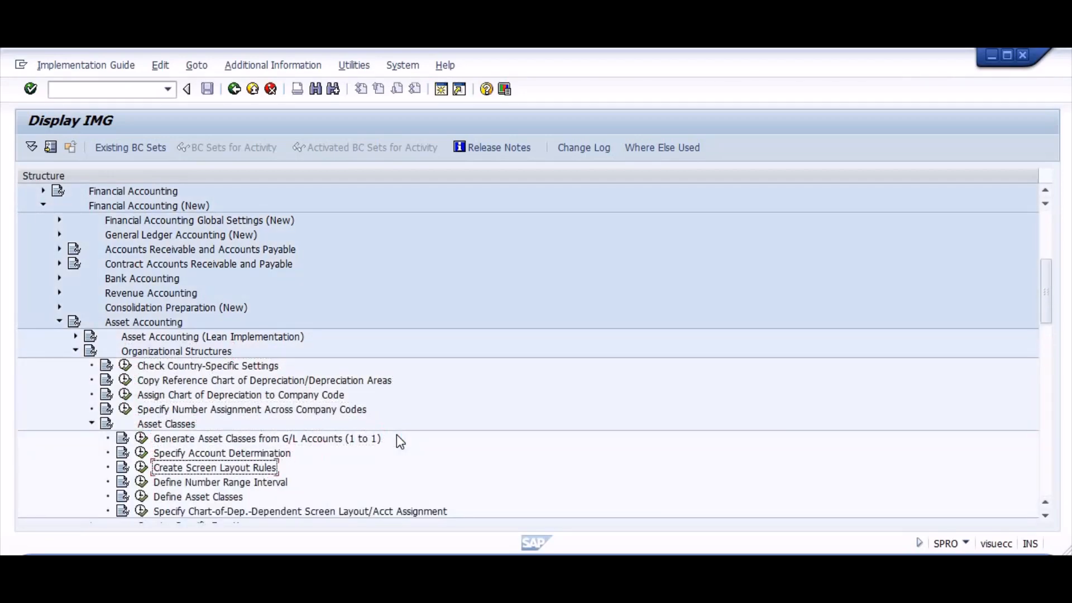
key(Up)
key(Left)
key(Return)
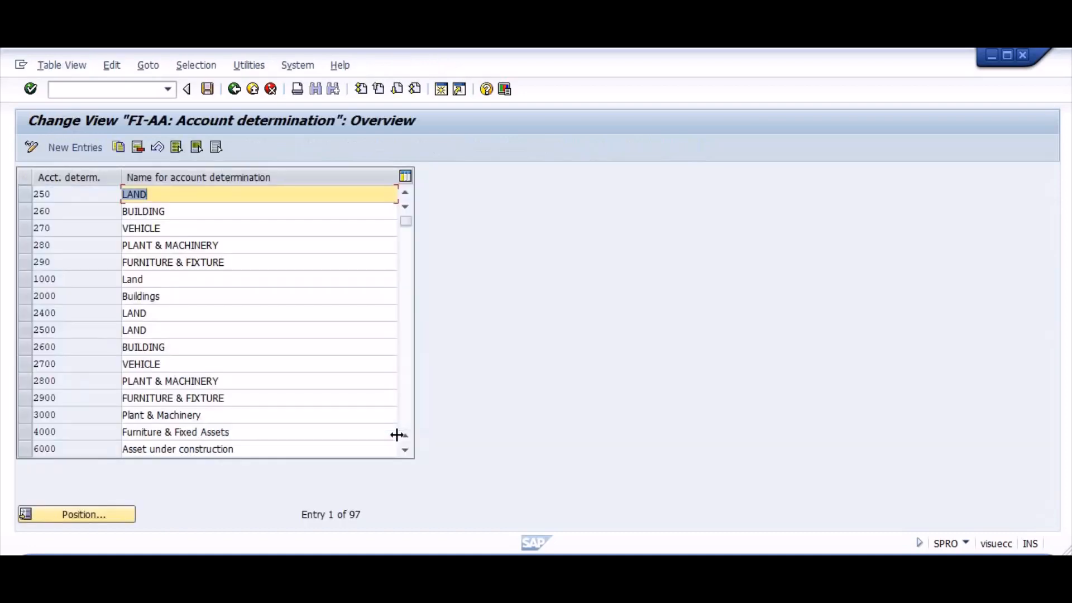
click(174, 313)
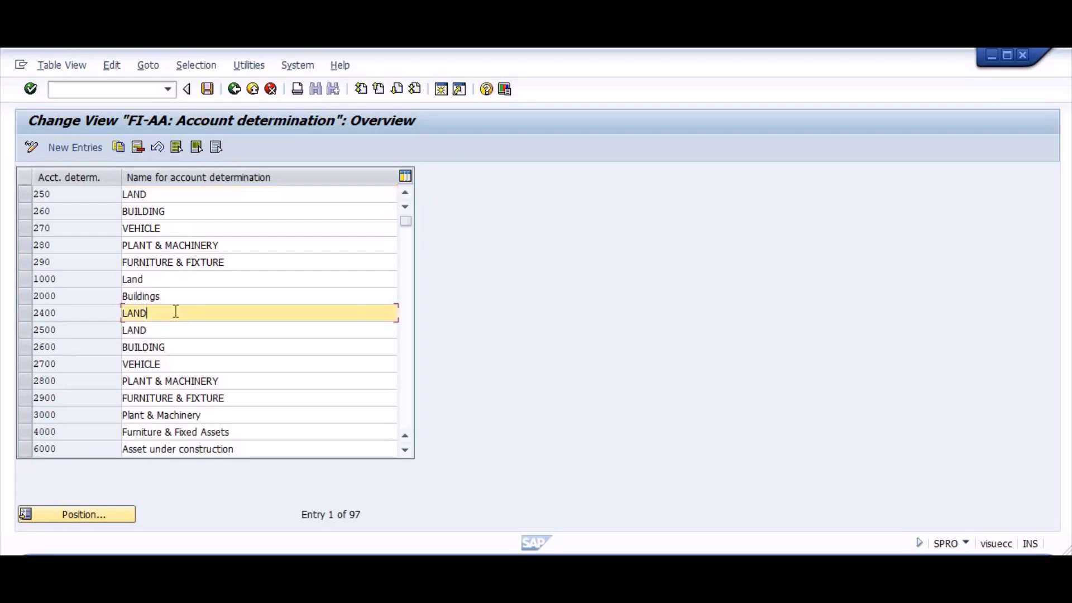
click(175, 295)
click(175, 312)
click(175, 329)
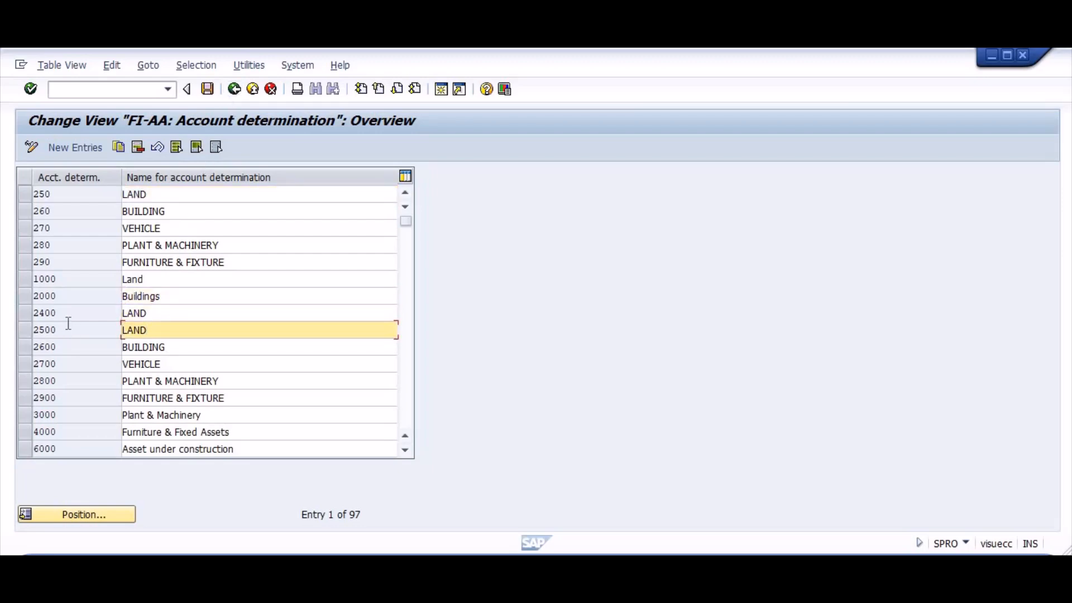
click(26, 300)
click(27, 311)
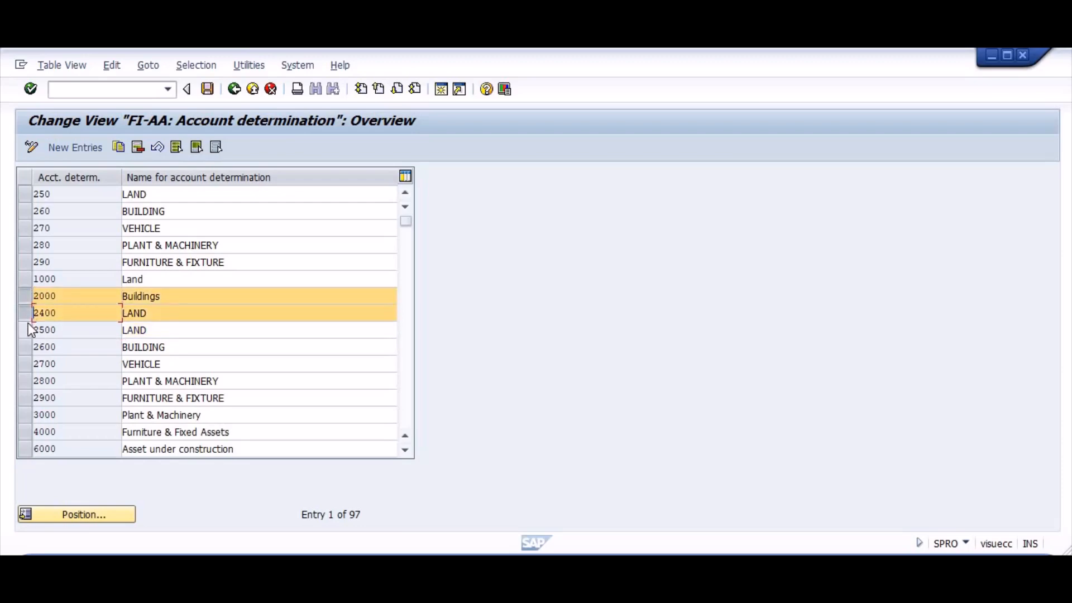
click(28, 300)
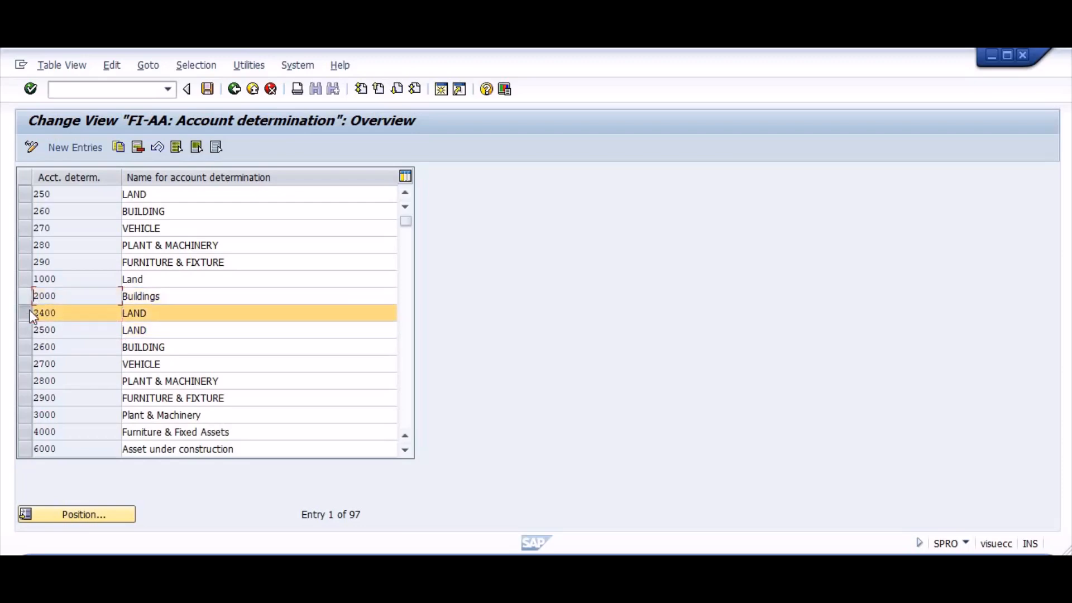
click(28, 311)
Create a new account determination AS02 named "Land & building" and save it
click(86, 147)
text(as)
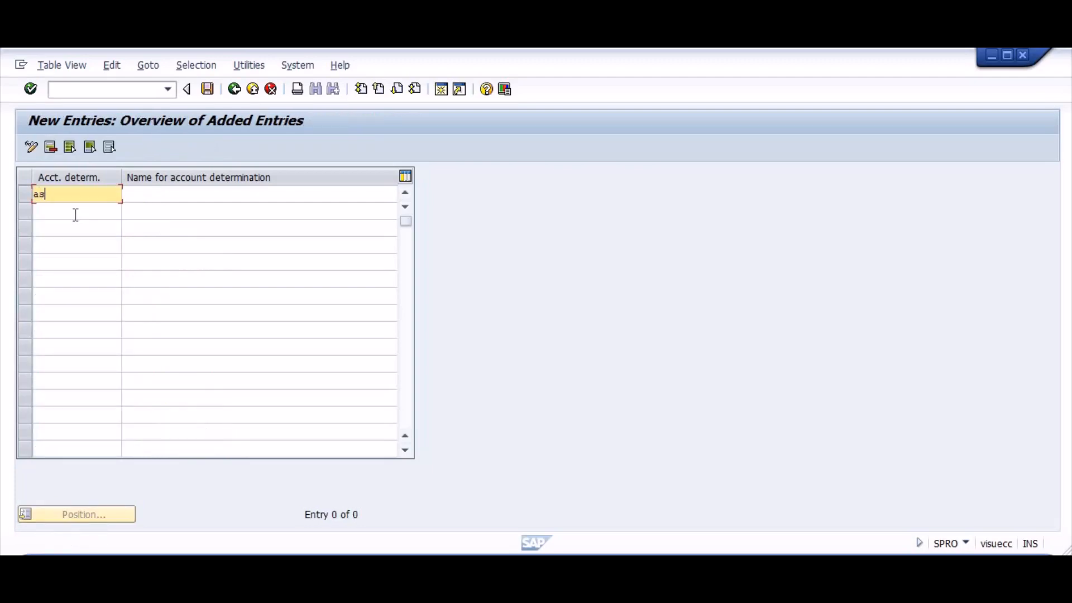
text(02)
key(Tab)
text(lan)
key(BackSpace)
key(BackSpace)
key(BackSpace)
text(Land & b)
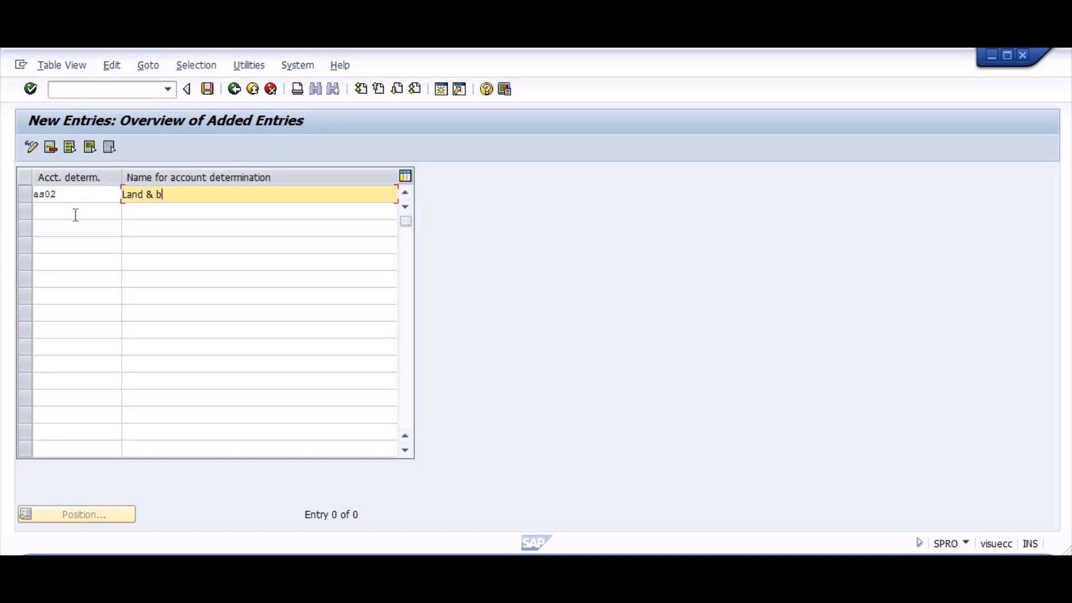
text(uilding)
key(Return)
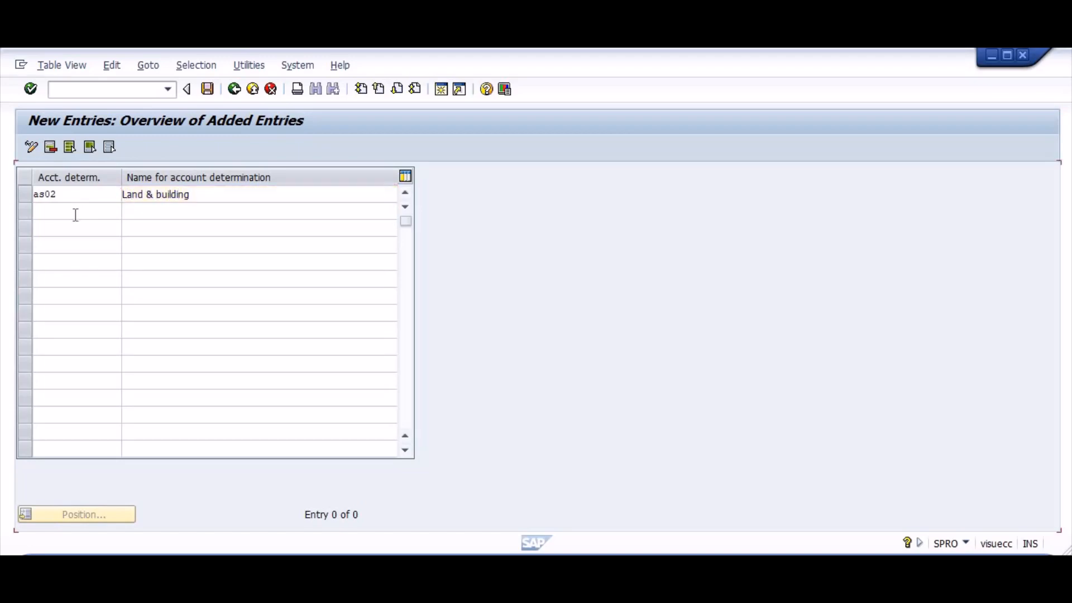
click(207, 89)
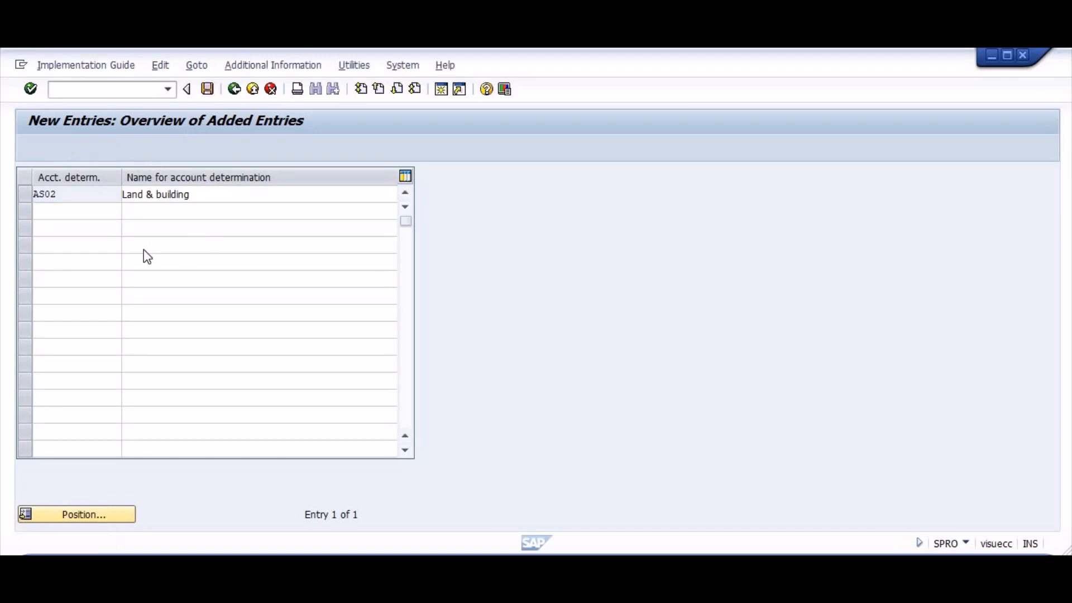
key(Return)
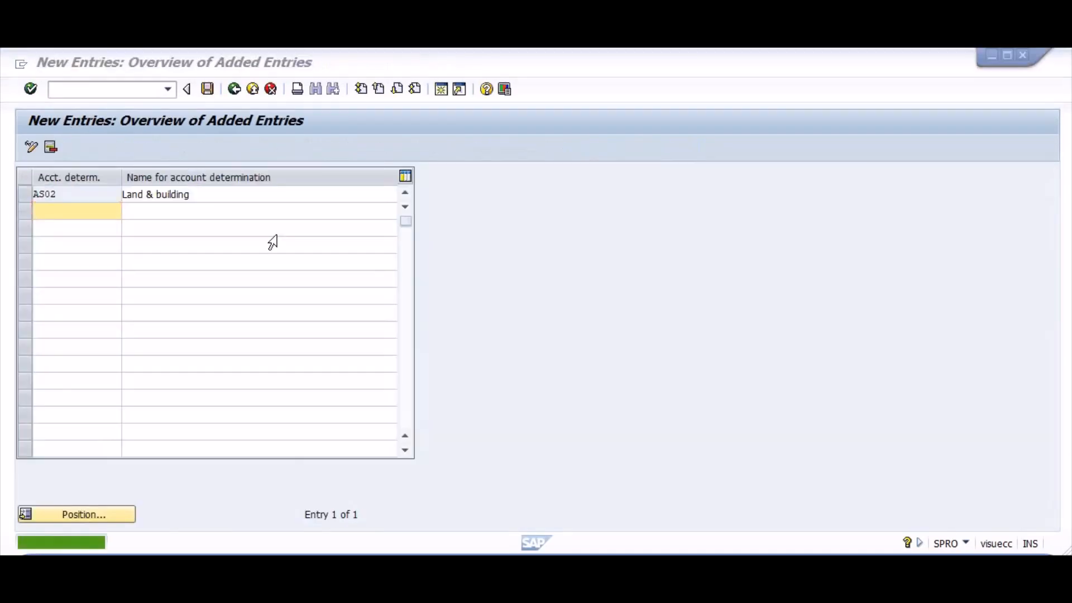
Check the screen layout rules item in the Word guide, then return to SAP's implementation guide and open Create Screen Layout Rules
key(alt+Tab)
click(676, 372)
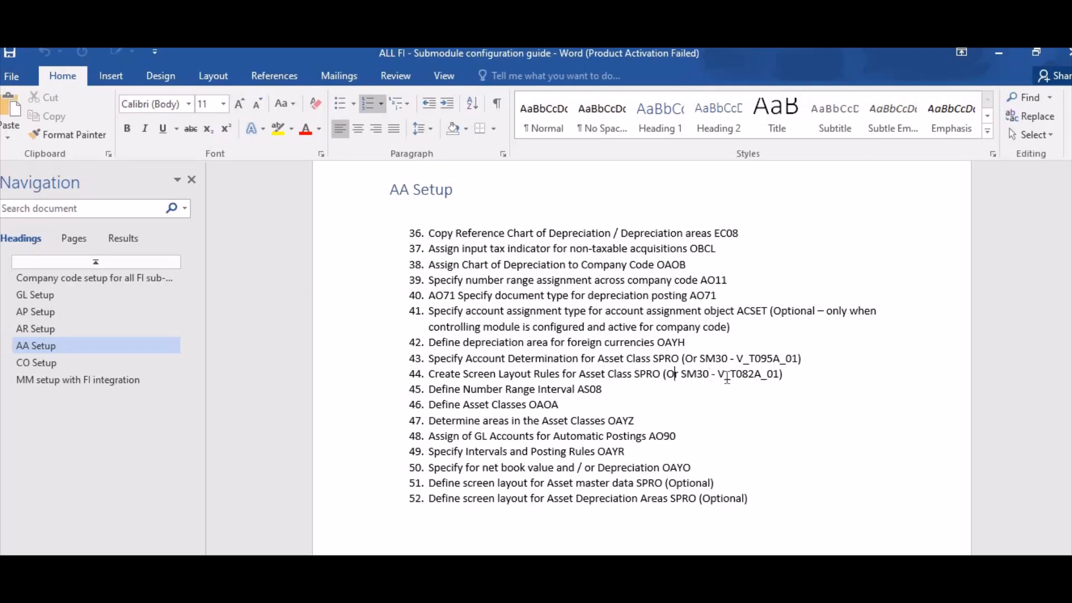
key(alt+Tab)
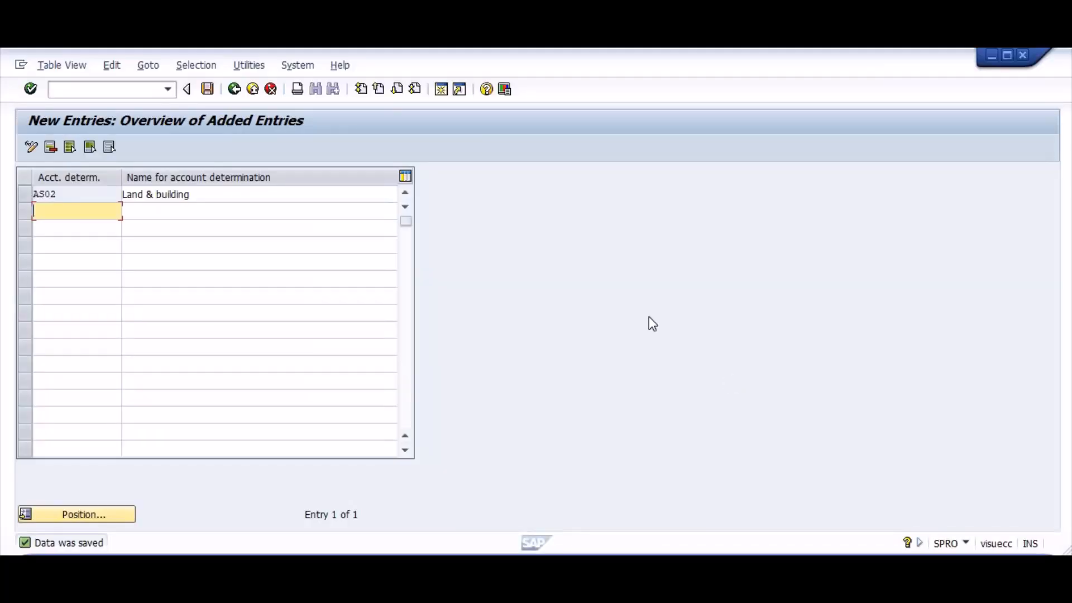
click(235, 91)
click(235, 90)
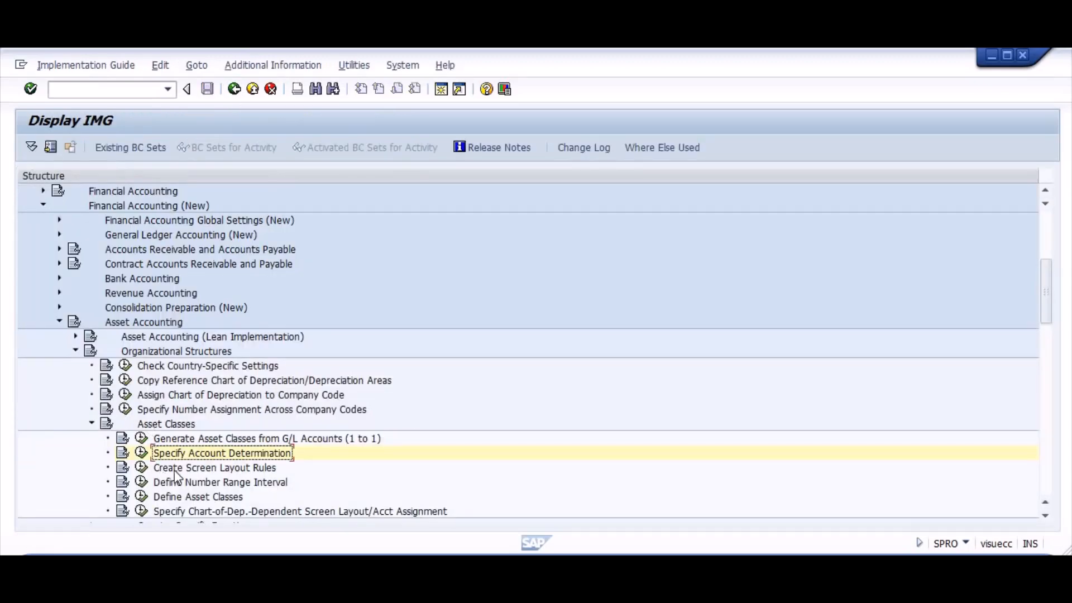
double_click(237, 469)
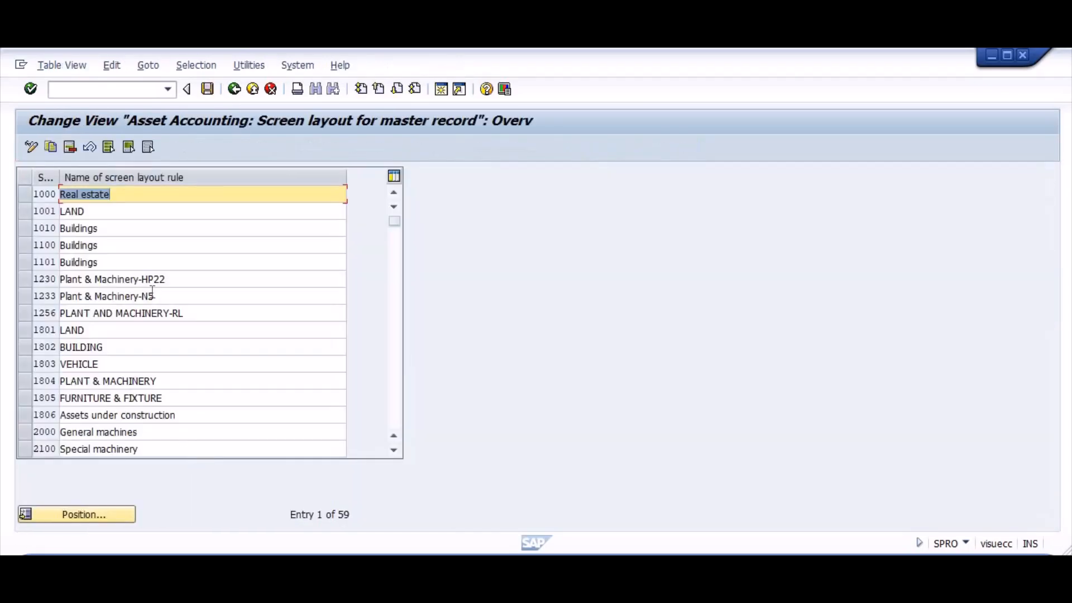
Copy screen layout rule 1001 LAND as AS02, save it and return to the implementation guide
click(25, 213)
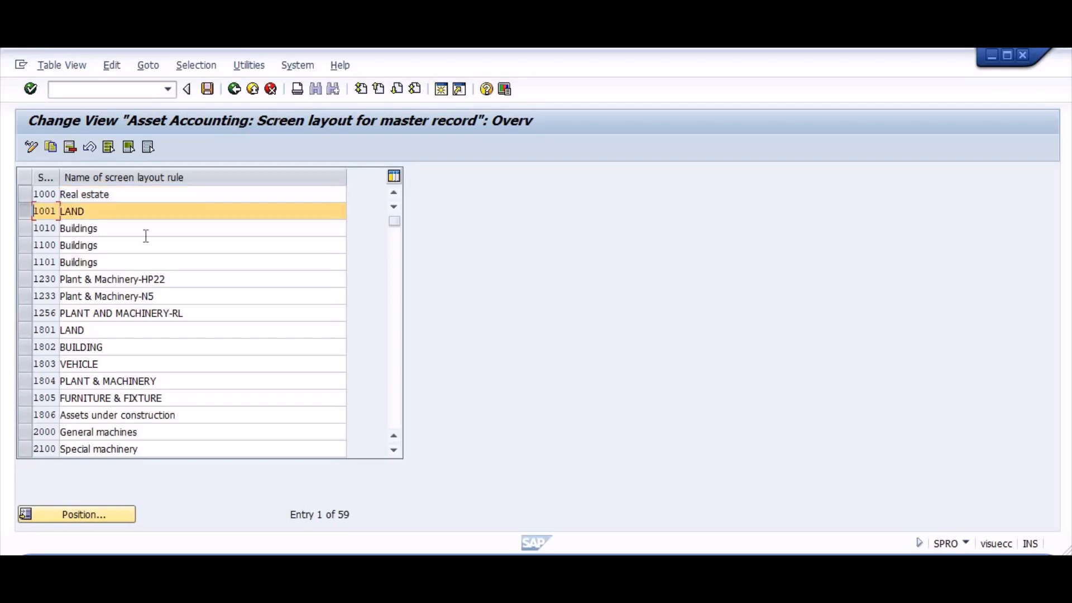
click(51, 145)
text(aa)
text(02)
key(Return)
click(207, 91)
key(Return)
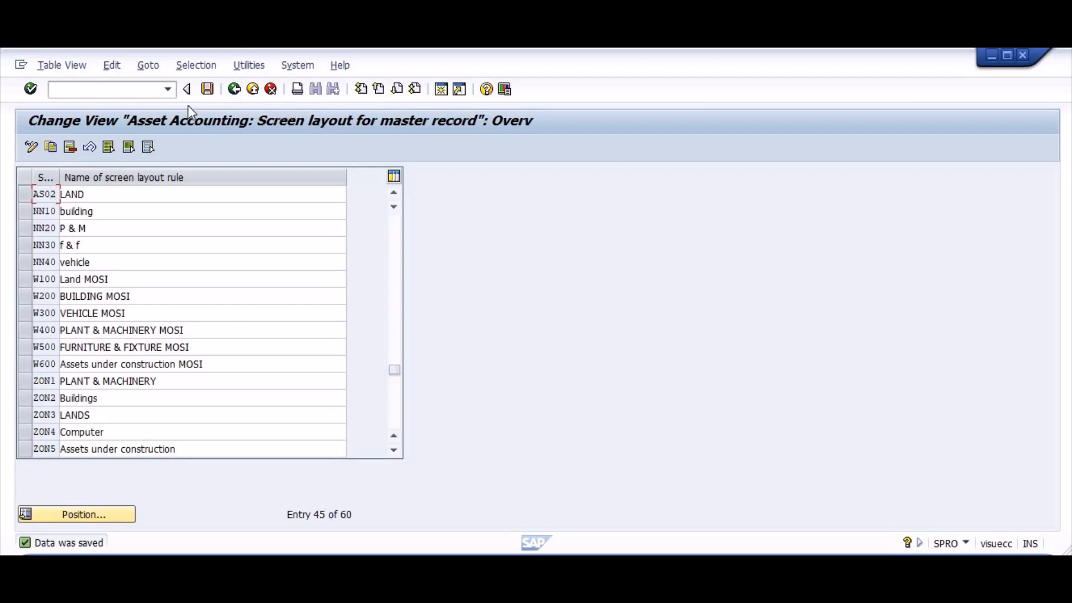
click(234, 90)
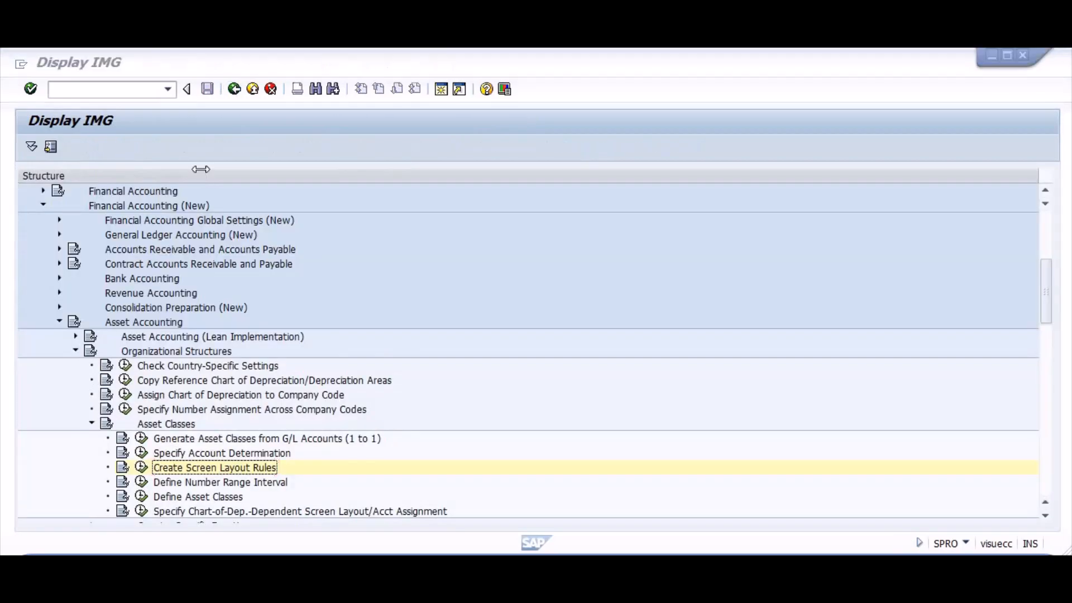
Consult the number range item in the Word guide, then open SAP transaction AS08 and maintain the asset number intervals for company code AS02
key(alt+Tab)
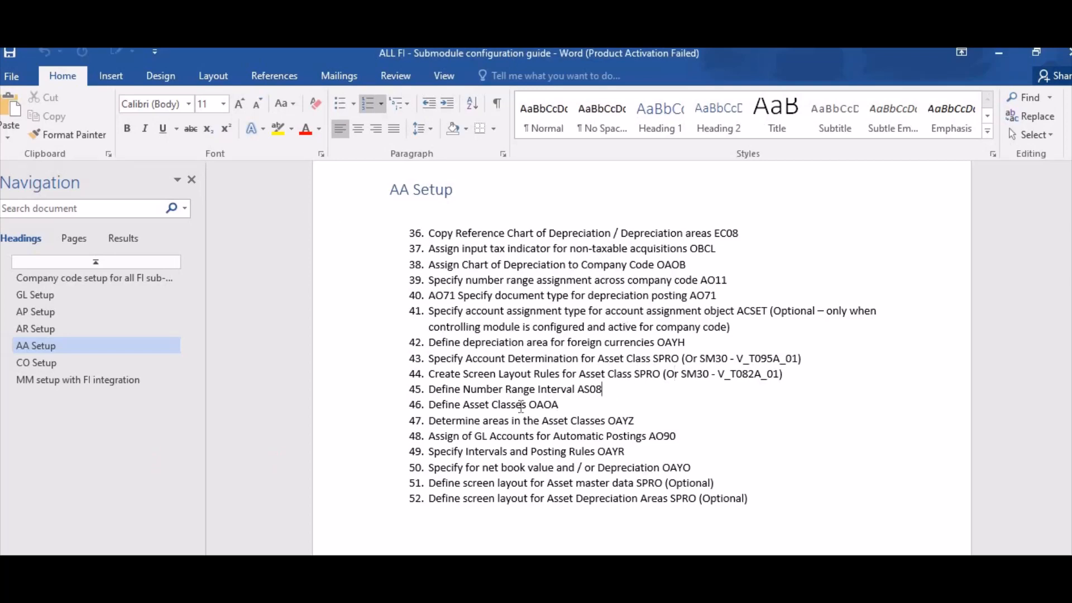
key(alt+Tab)
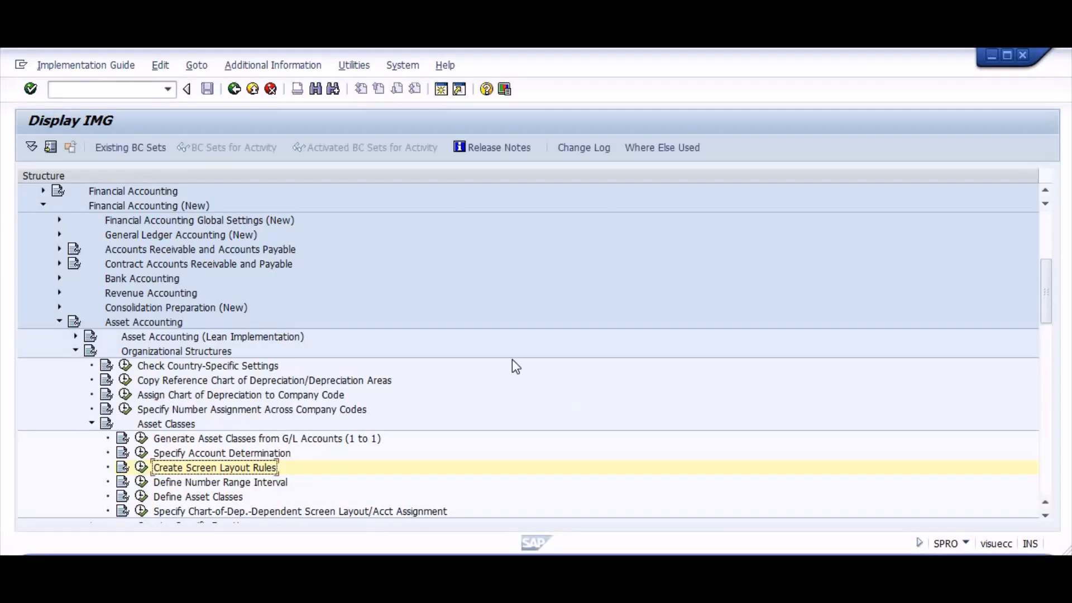
key(ctrl+slash)
text(/nas08)
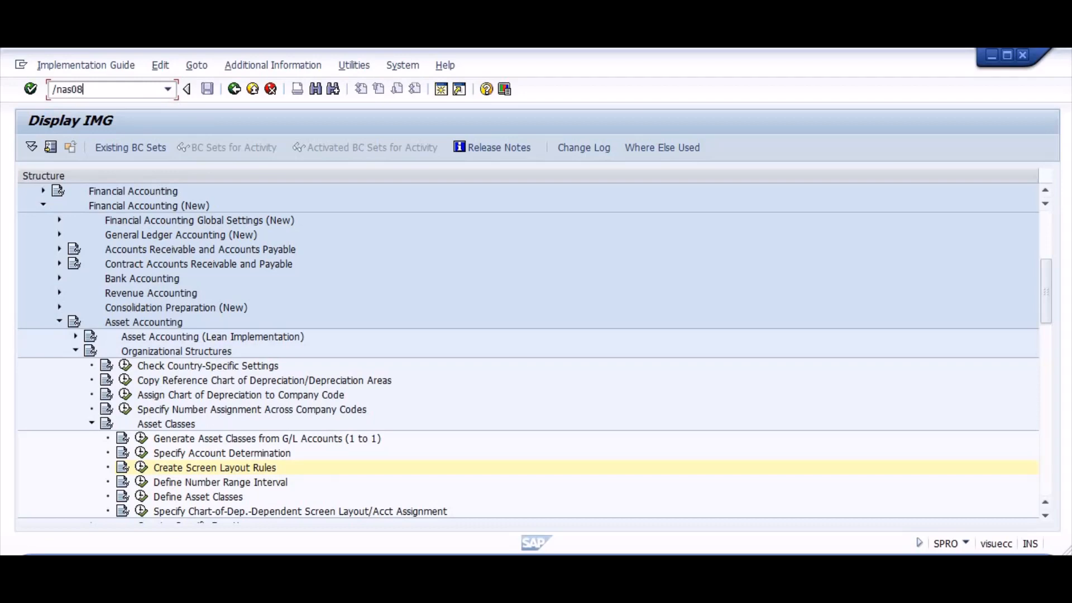
key(Return)
text(as02)
key(Return)
click(166, 235)
text(01)
key(Tab)
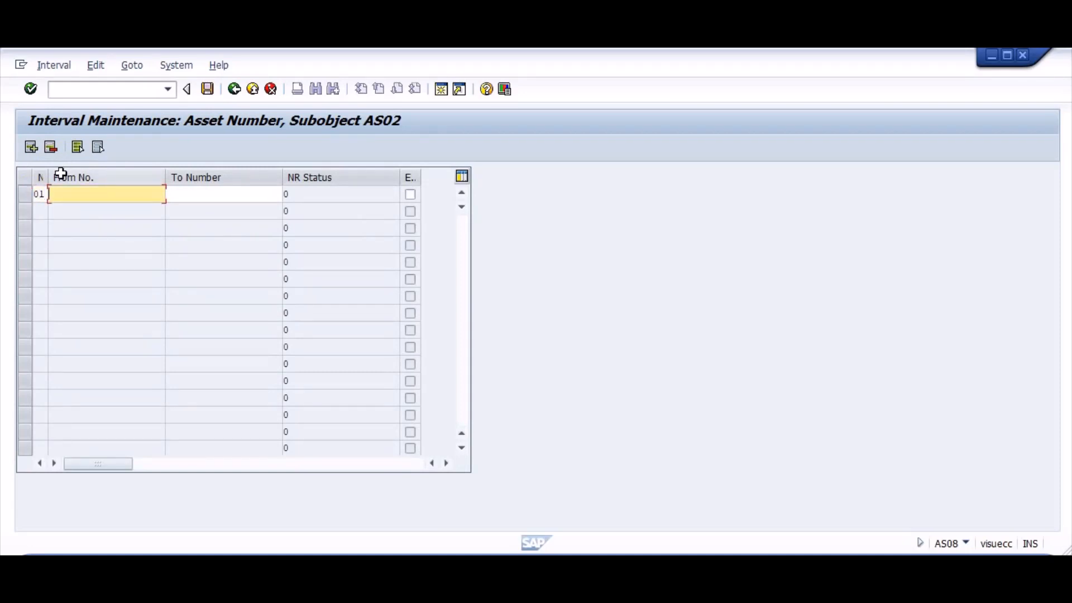
text(1)
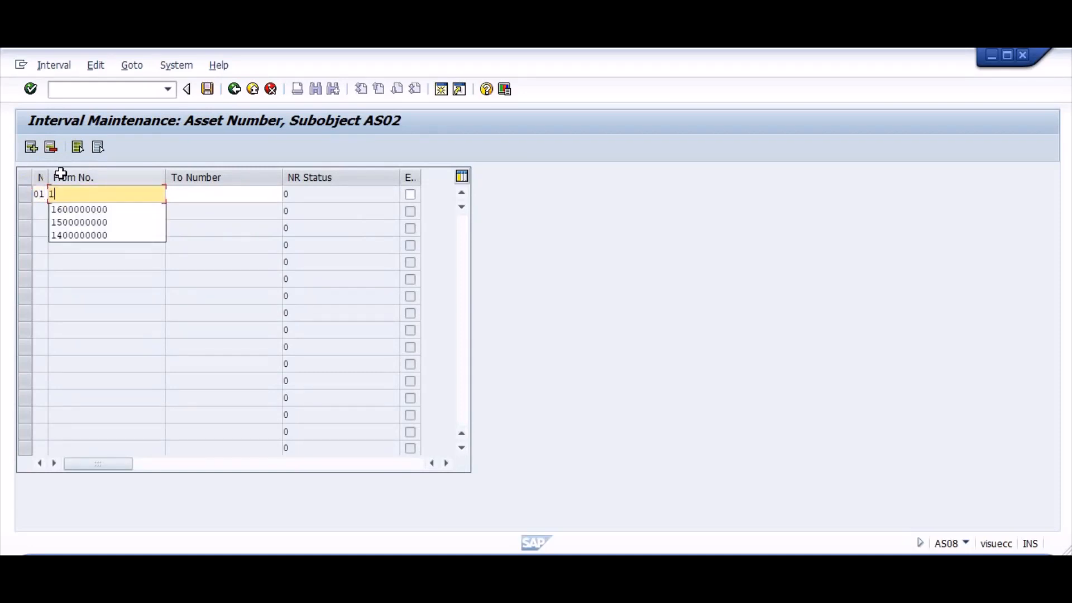
text(000000000)
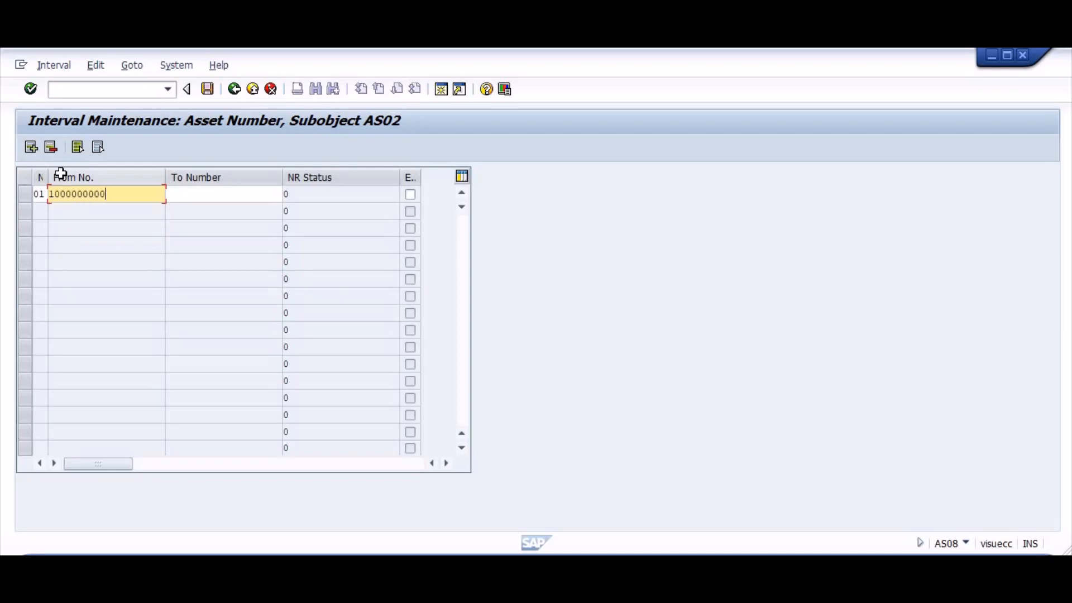
key(Tab)
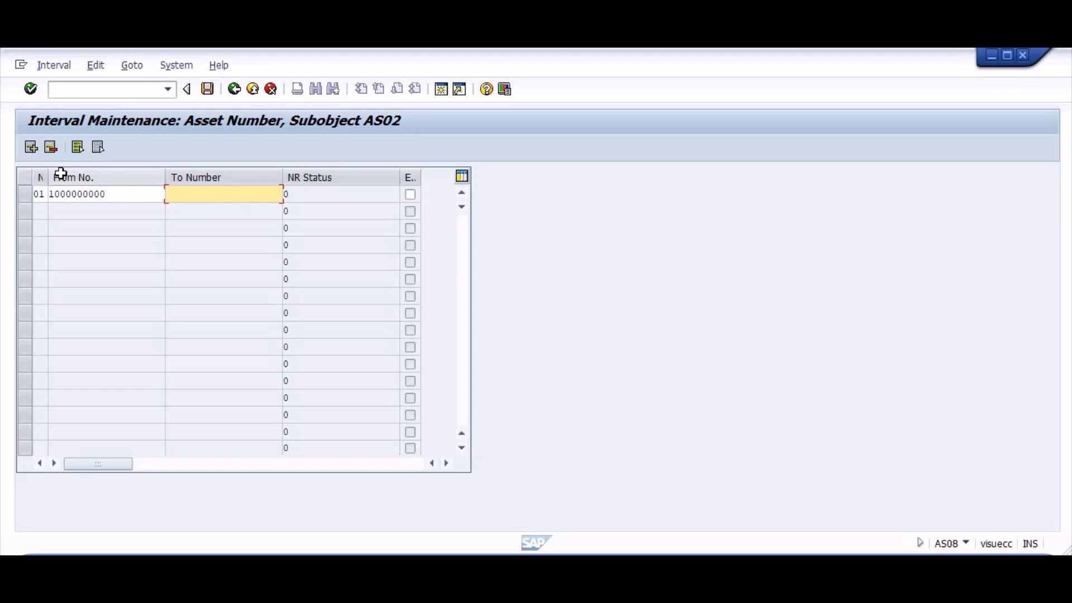
text(1999999999)
key(Return)
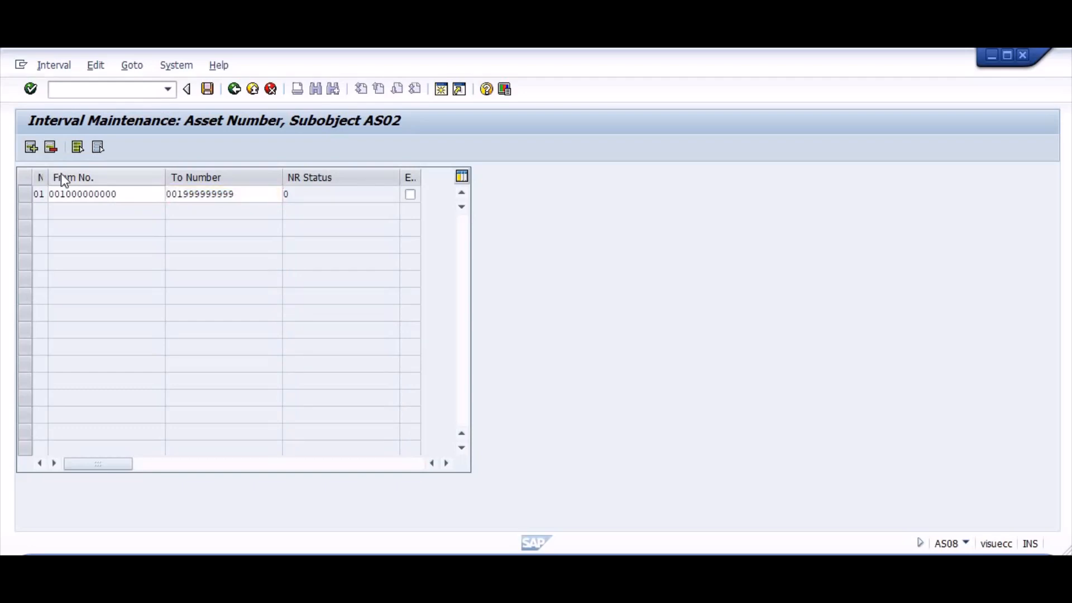
key(ctrl+s)
key(Return)
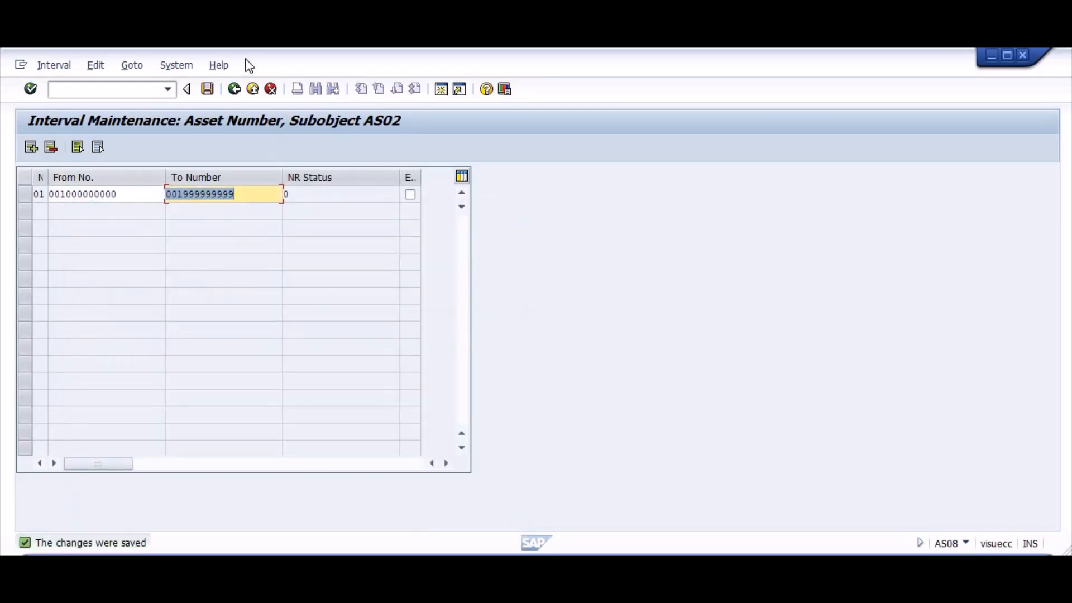
Leave interval maintenance, check the Define Asset Classes item in the Word guide, and open transaction OAOA in SAP
click(252, 90)
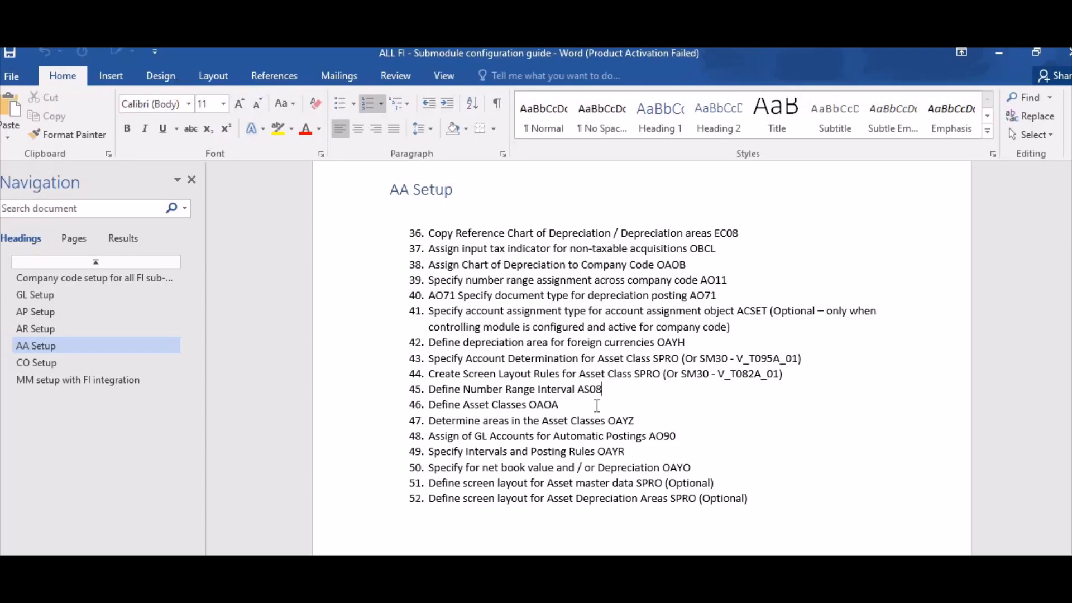
click(564, 406)
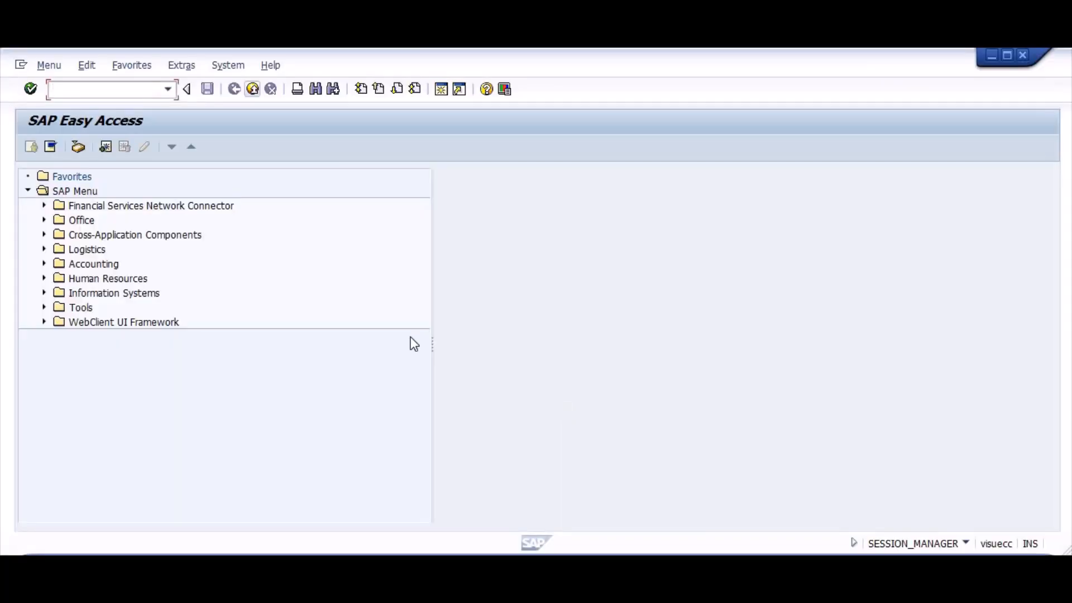
text(oaoa)
key(Return)
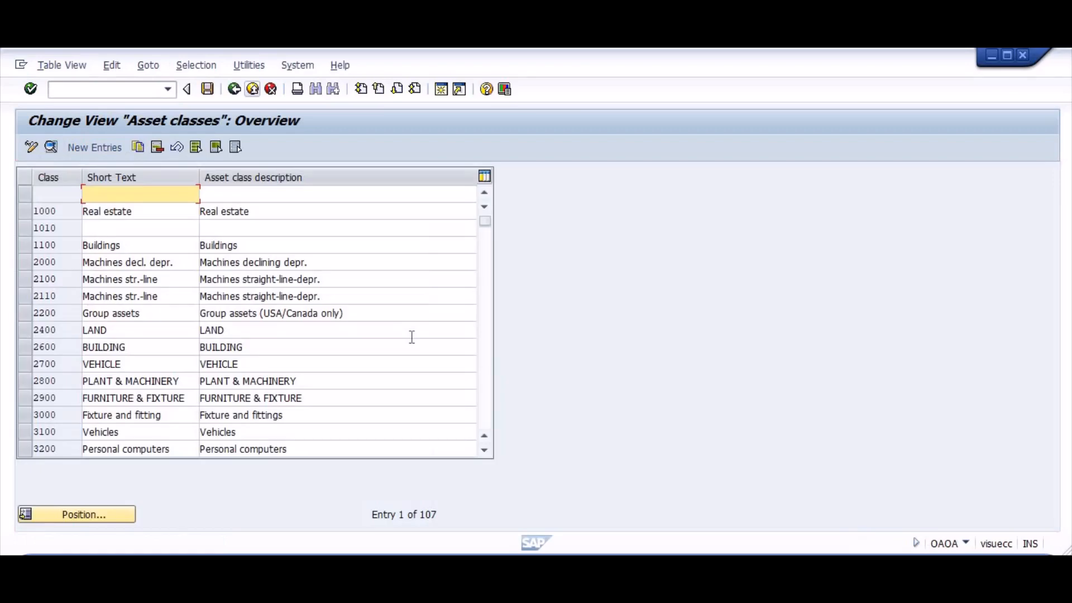
Start a new asset class AS02 described as "Land & Building" with account determination AS02
click(92, 147)
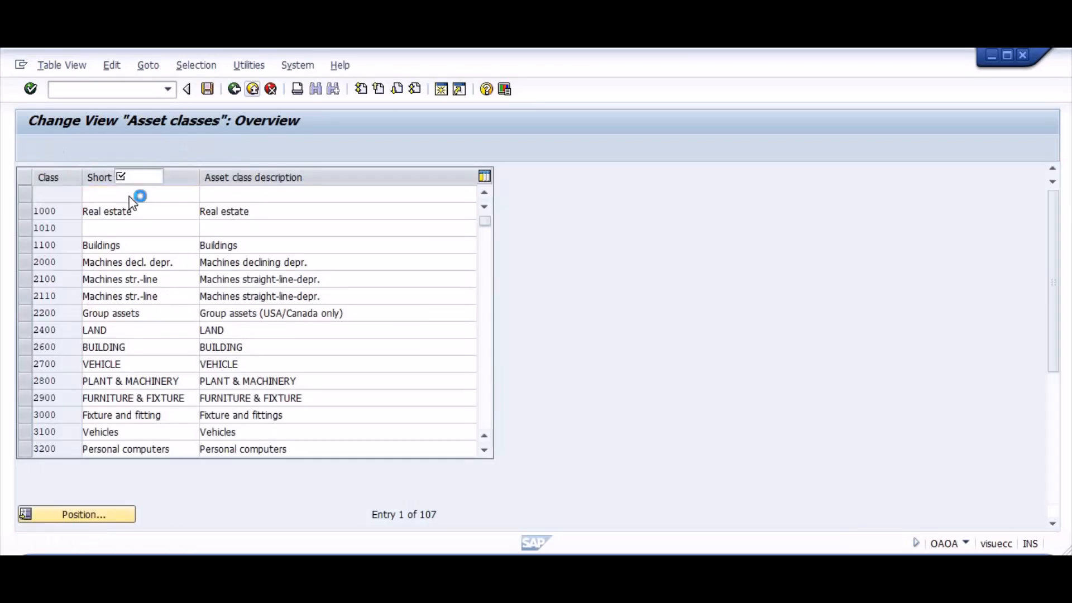
click(155, 183)
text(as02)
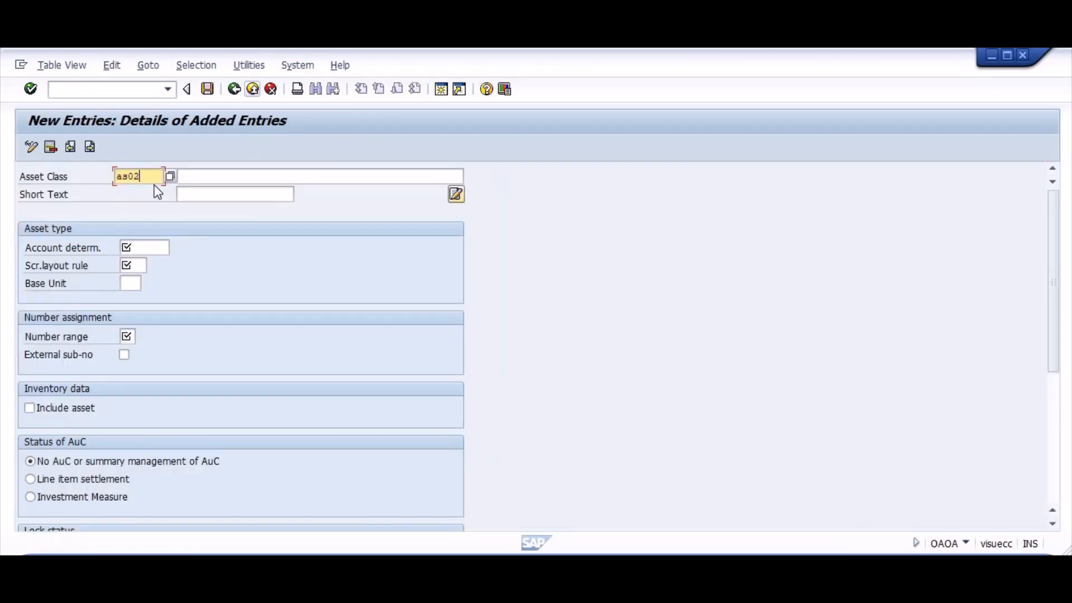
key(Tab)
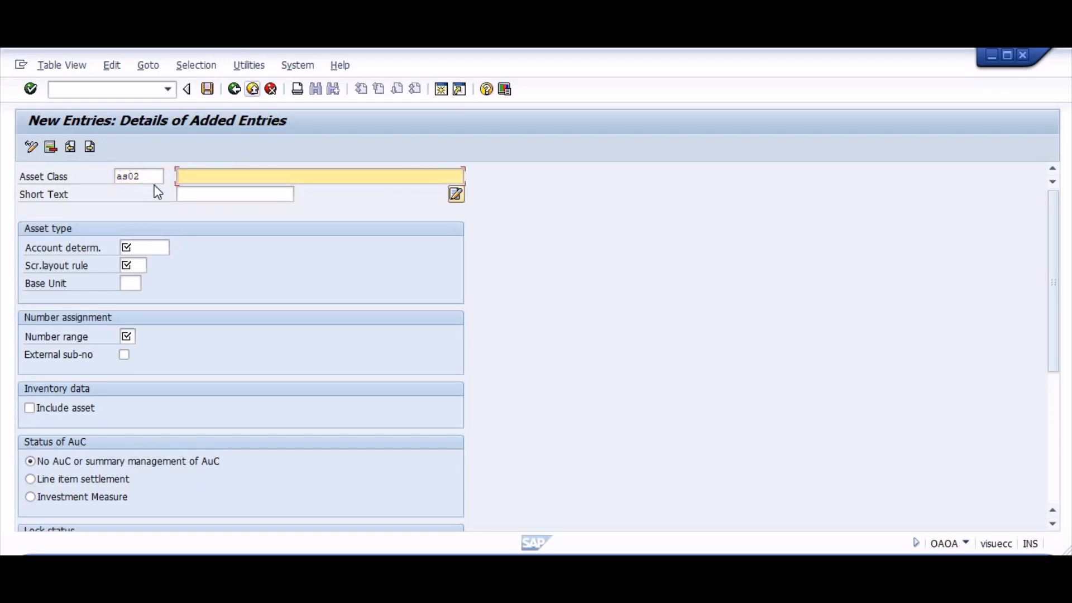
text(Land & Building)
key(Tab)
text(a)
key(BackSpace)
text(AS02)
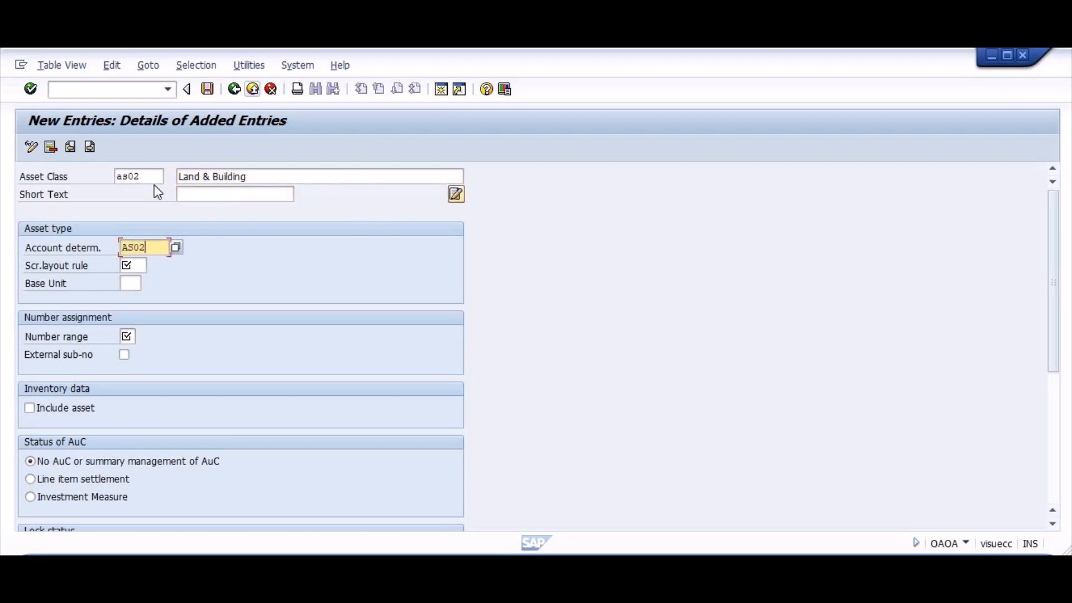
key(Tab)
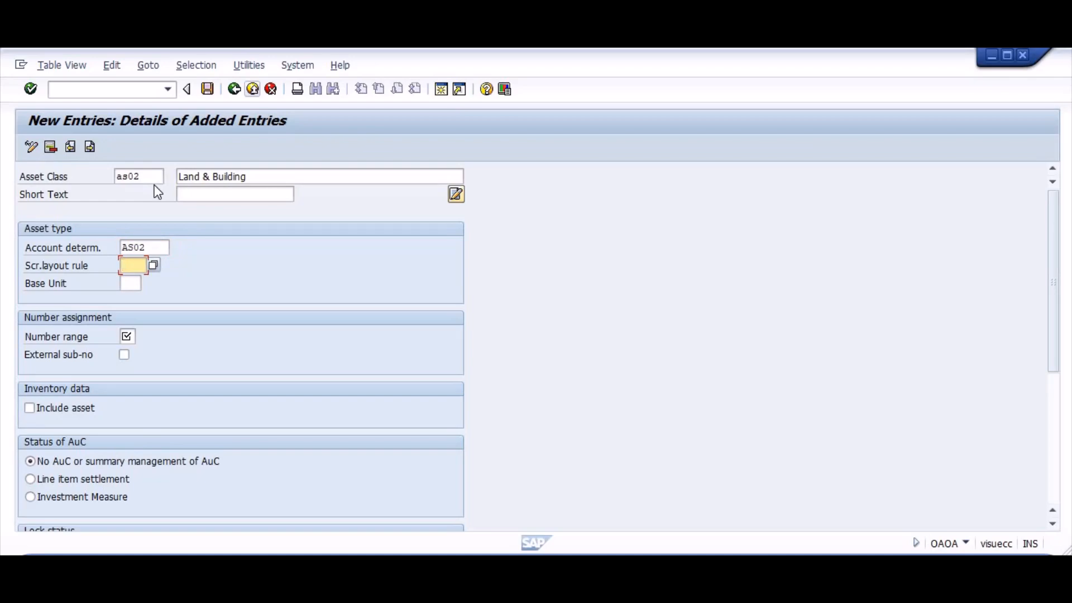
Assign screen layout rule 1001 LAND and number range 01 to the new asset class
key(F4)
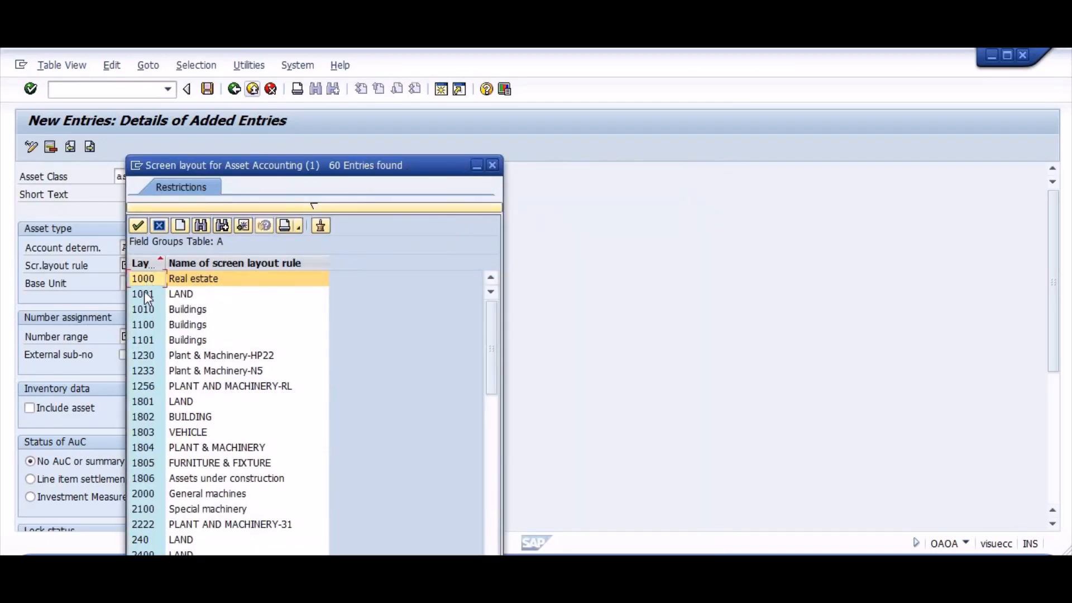
double_click(144, 294)
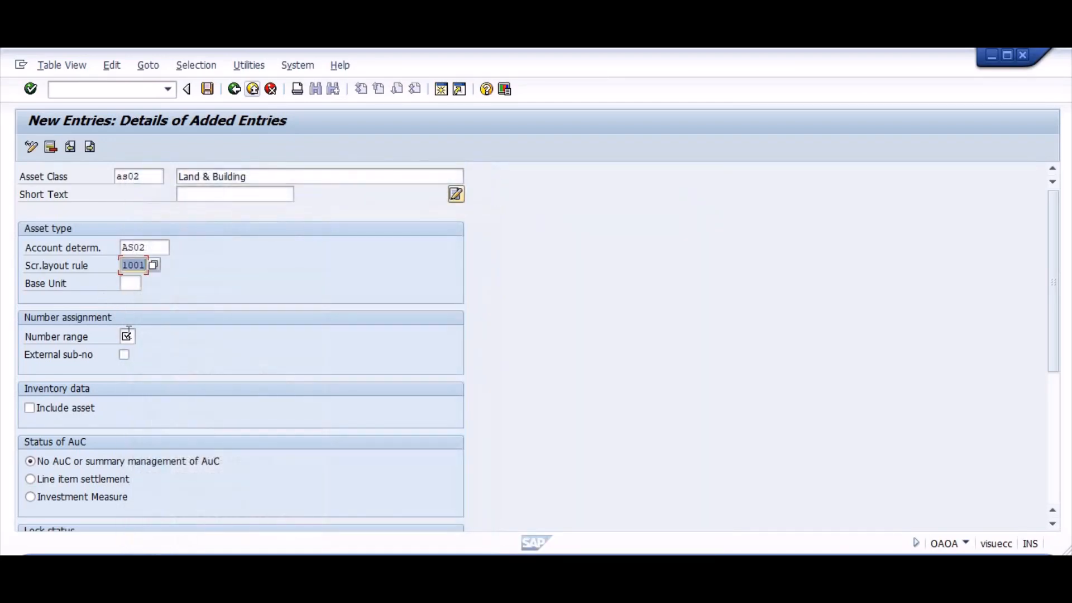
click(128, 335)
text(01)
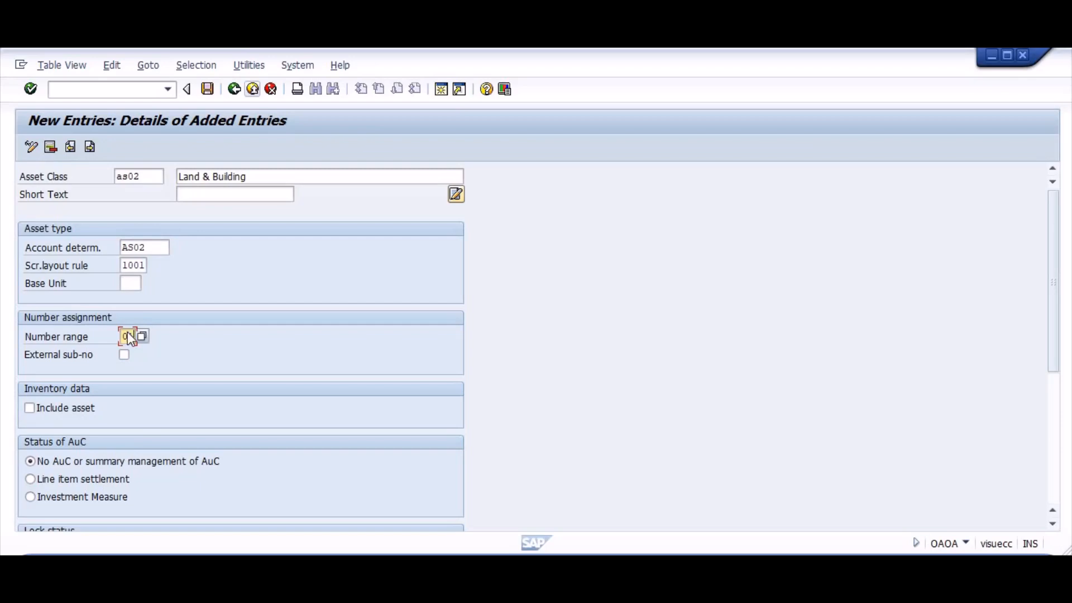
Validate the new asset class AS02 entries, review the remaining settings, and save them under the proposed customizing request
key(Return)
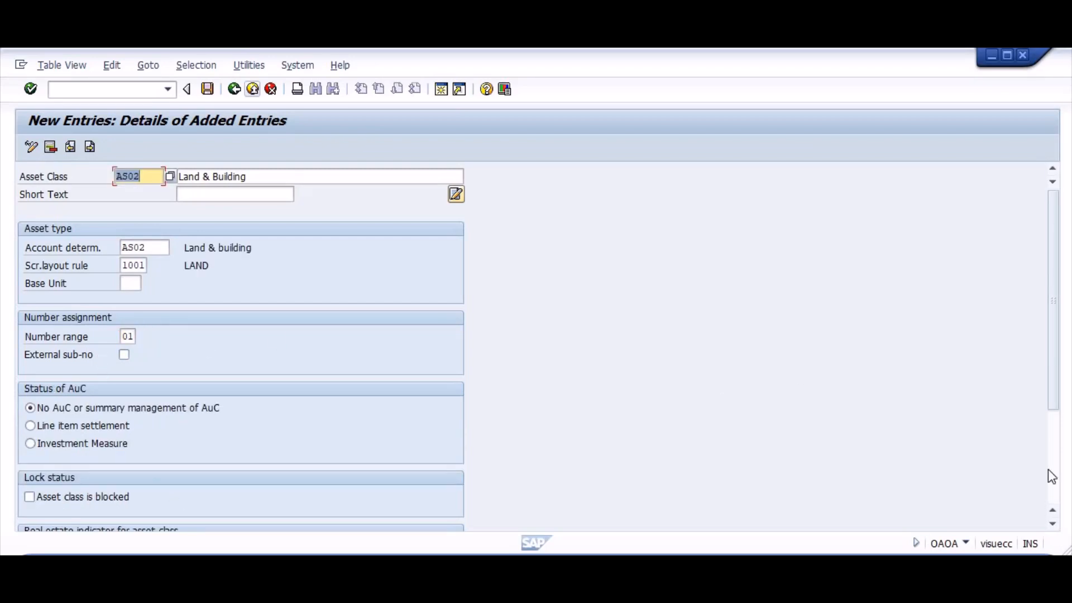
scroll(1047, 461, down, 3)
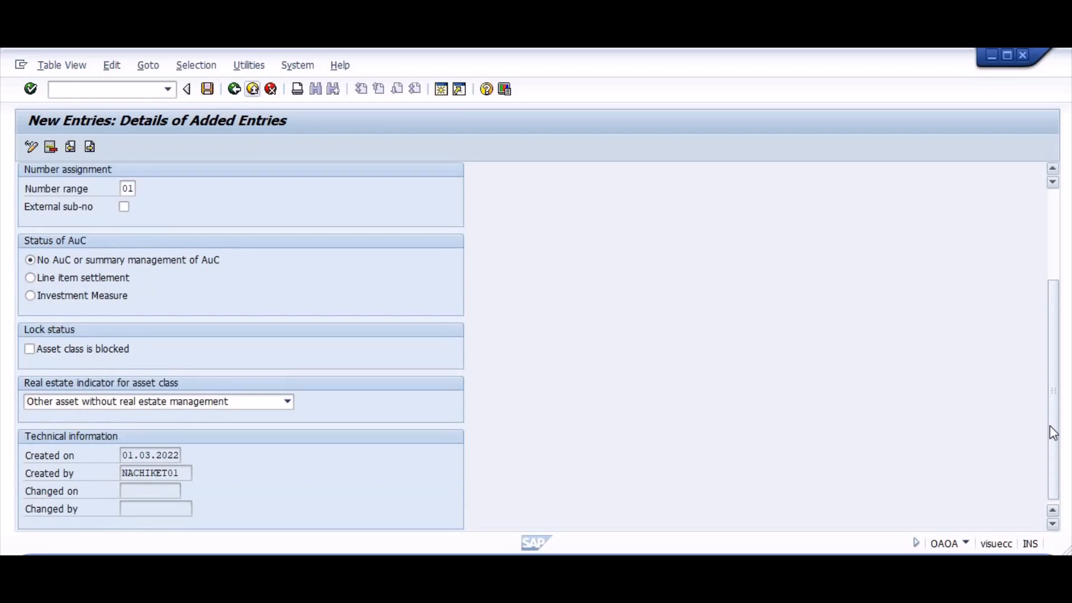
drag(1053, 425, 1054, 336)
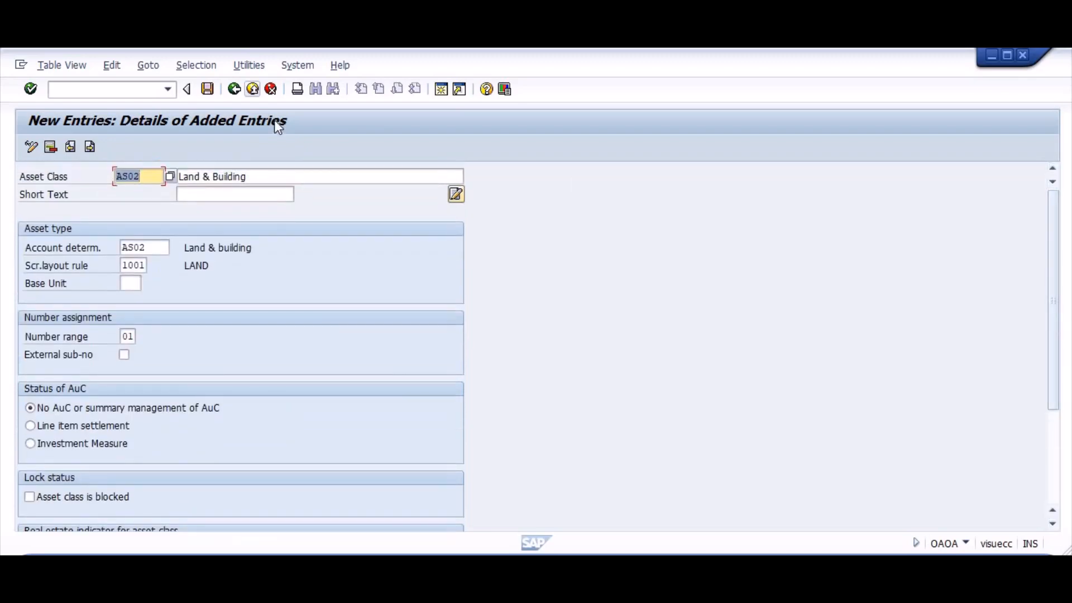
click(215, 93)
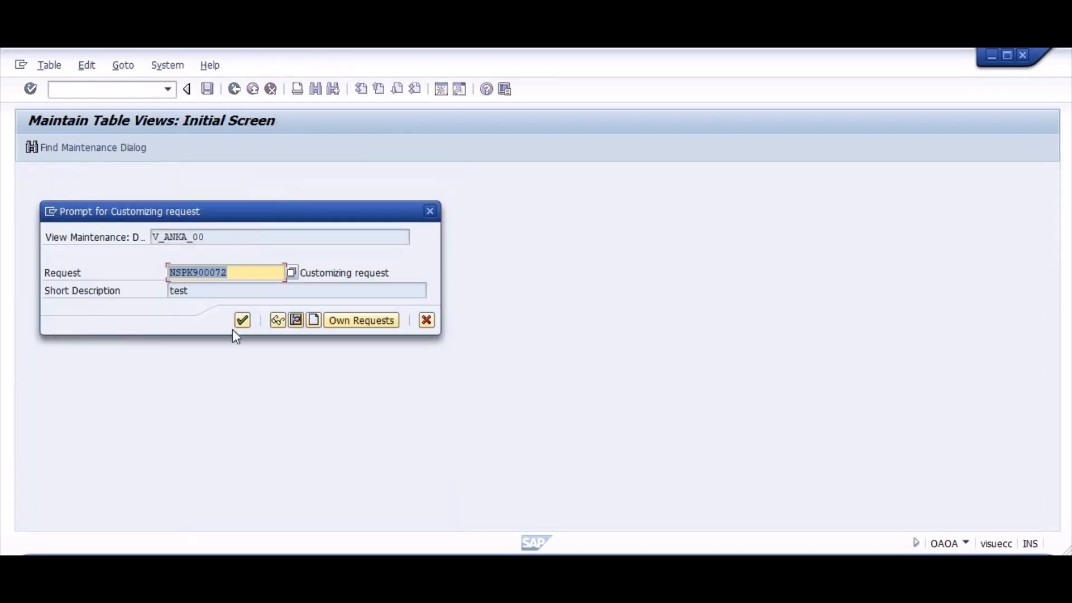
click(248, 325)
Check the Determine Areas in the Asset Classes item in the Word guide, and open transaction OAYZ in SAP
key(alt+Tab)
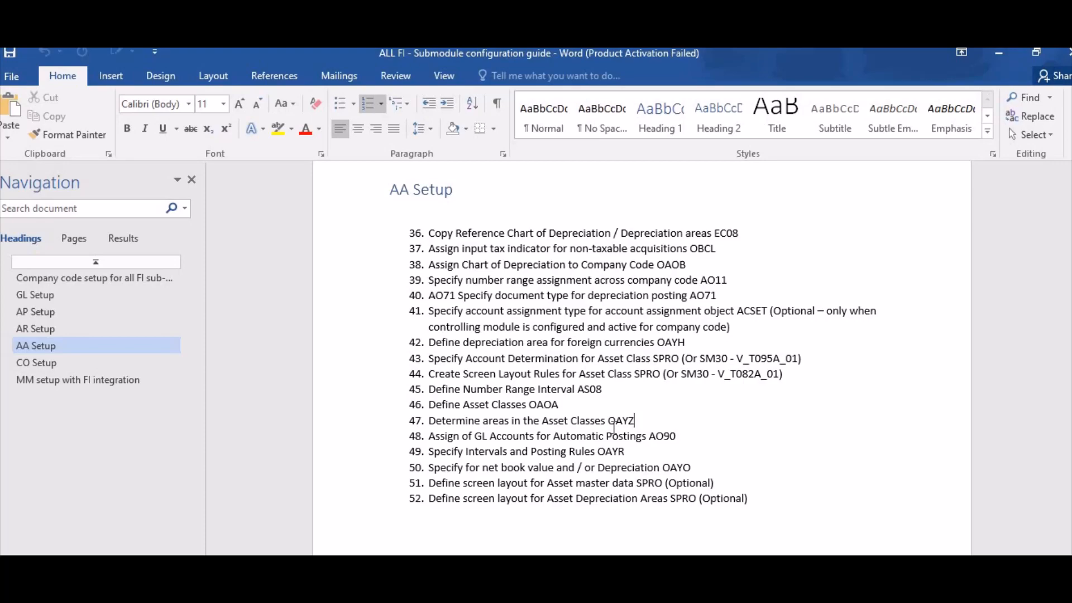
key(alt+Tab)
click(103, 90)
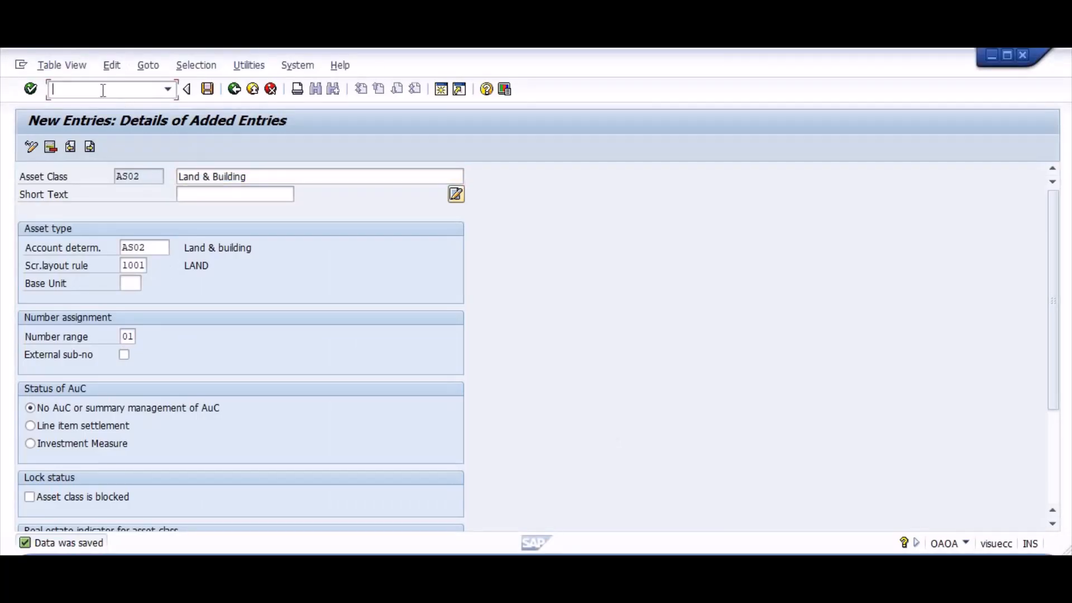
text(/nOAYZ)
key(Return)
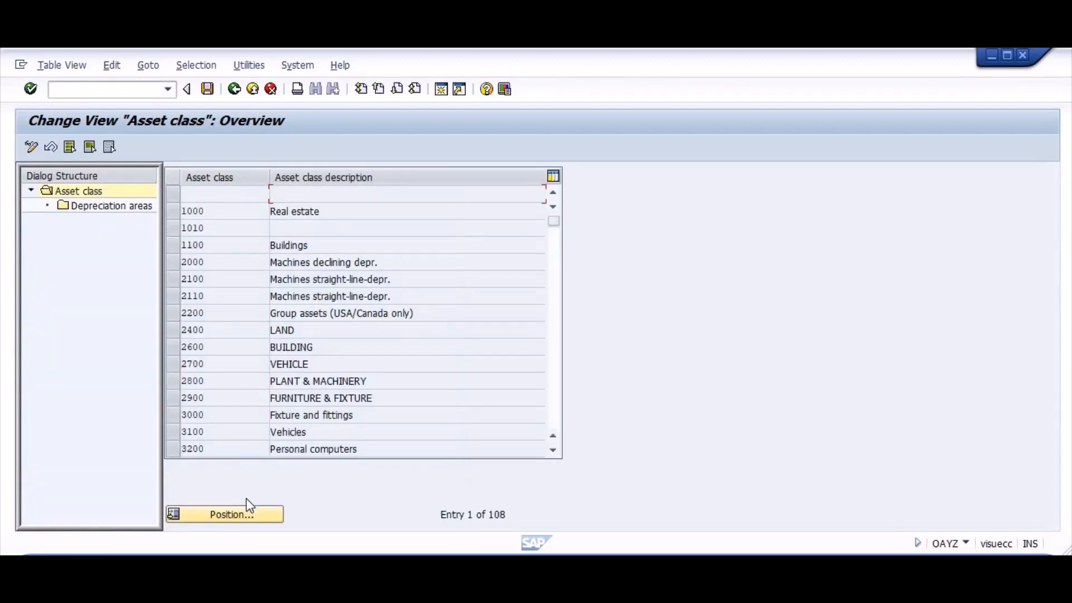
Locate asset class AS02 Land & Building and open its depreciation areas
click(242, 513)
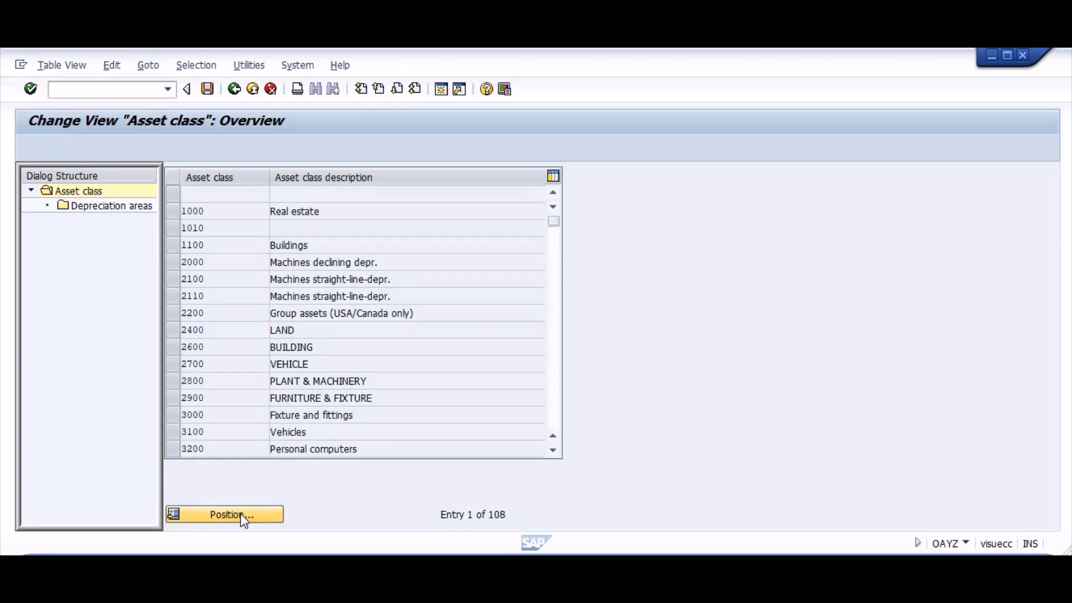
text(AS02)
key(Return)
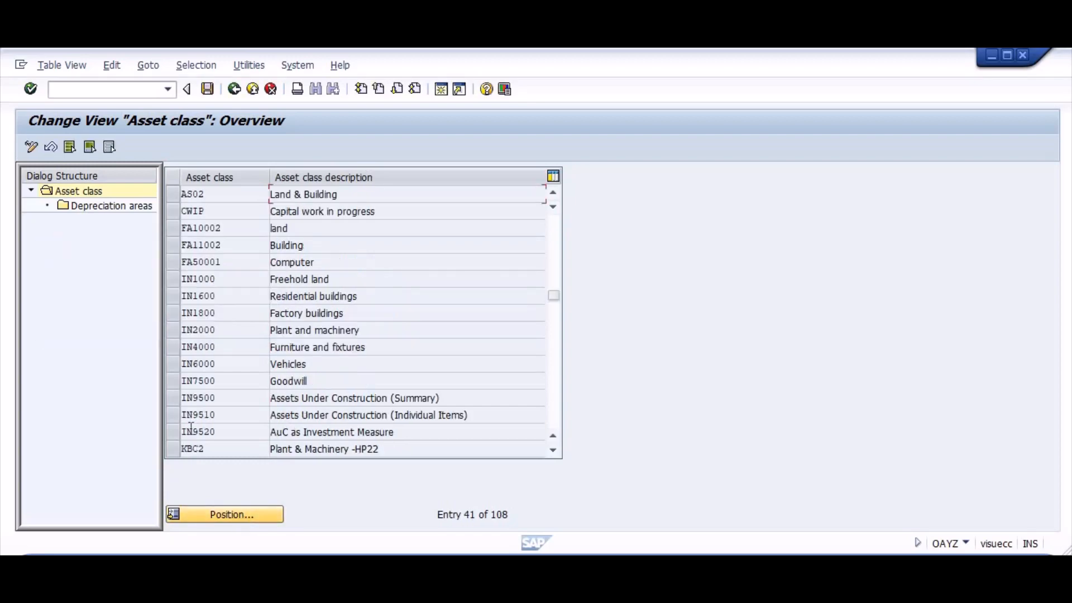
click(173, 194)
double_click(98, 210)
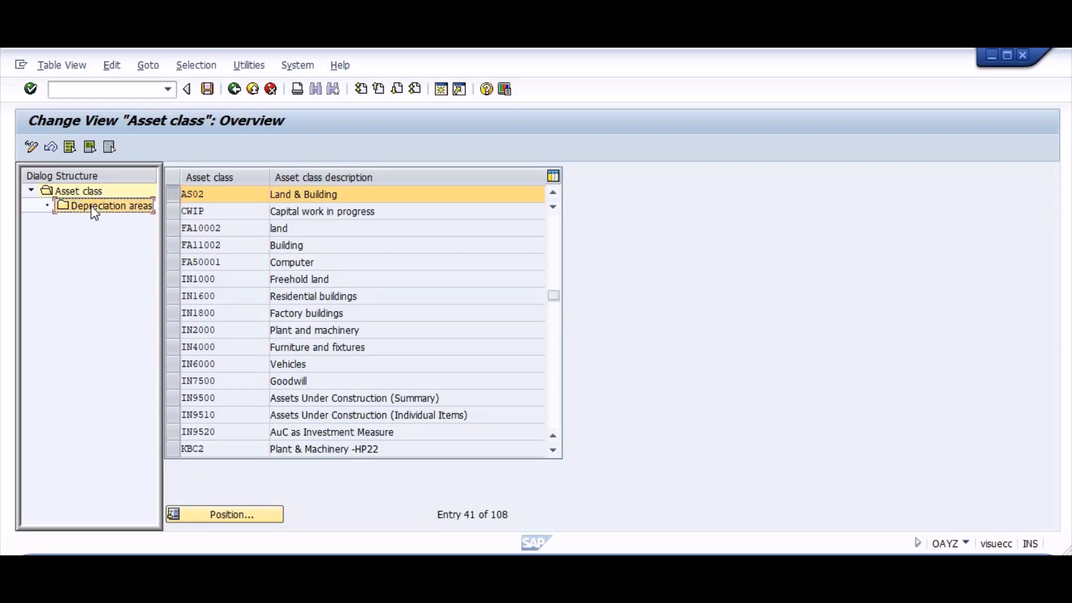
Activate depreciation areas 01 Book deprec. and 15 Tax bal.sht. with screen layout rule 1000
click(304, 247)
click(304, 264)
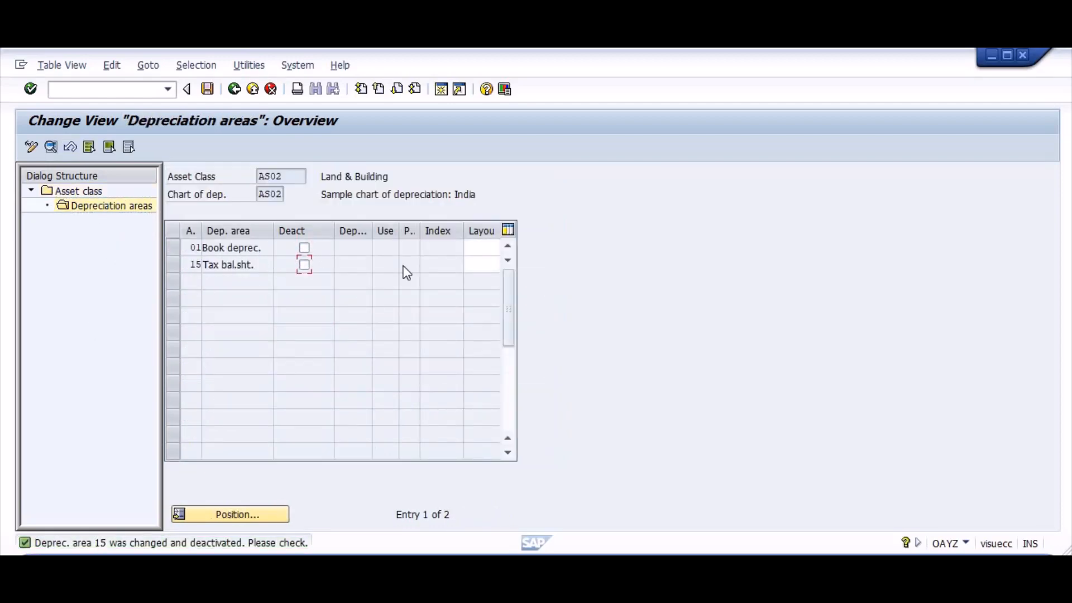
key(Return)
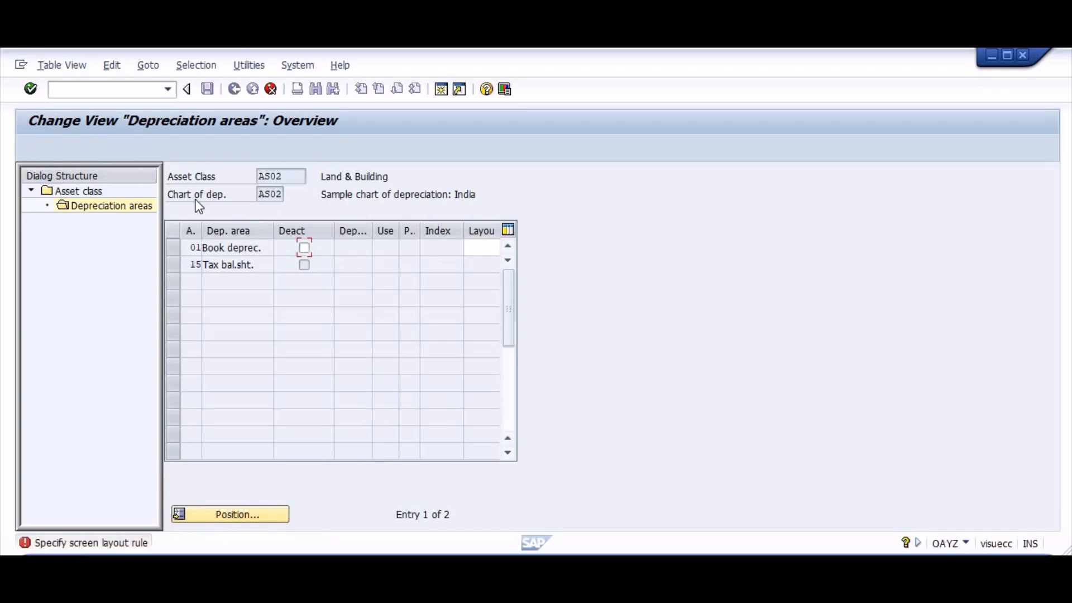
click(486, 247)
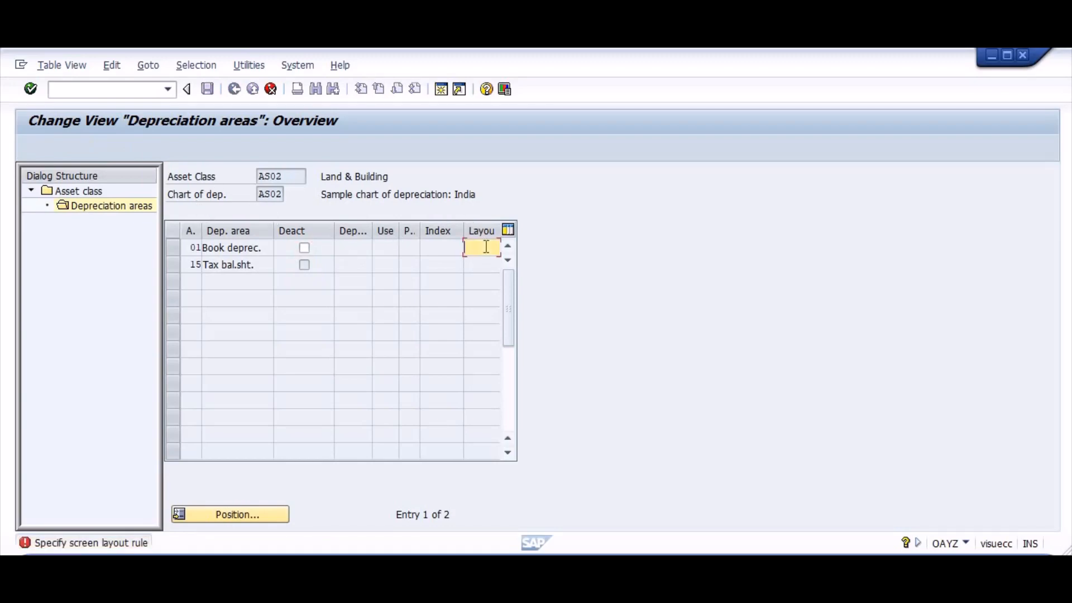
key(F4)
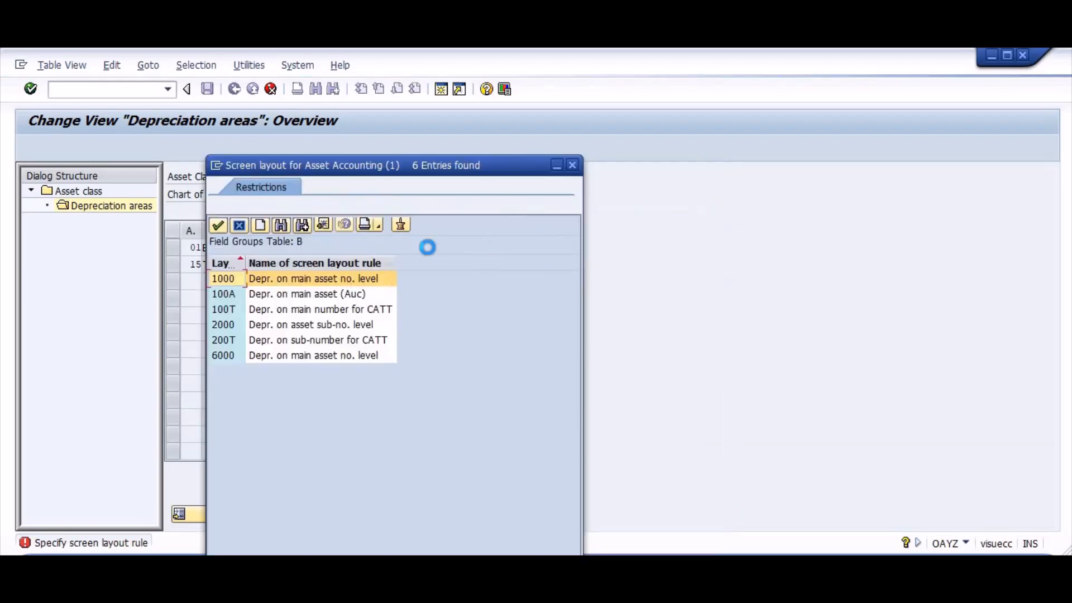
double_click(230, 278)
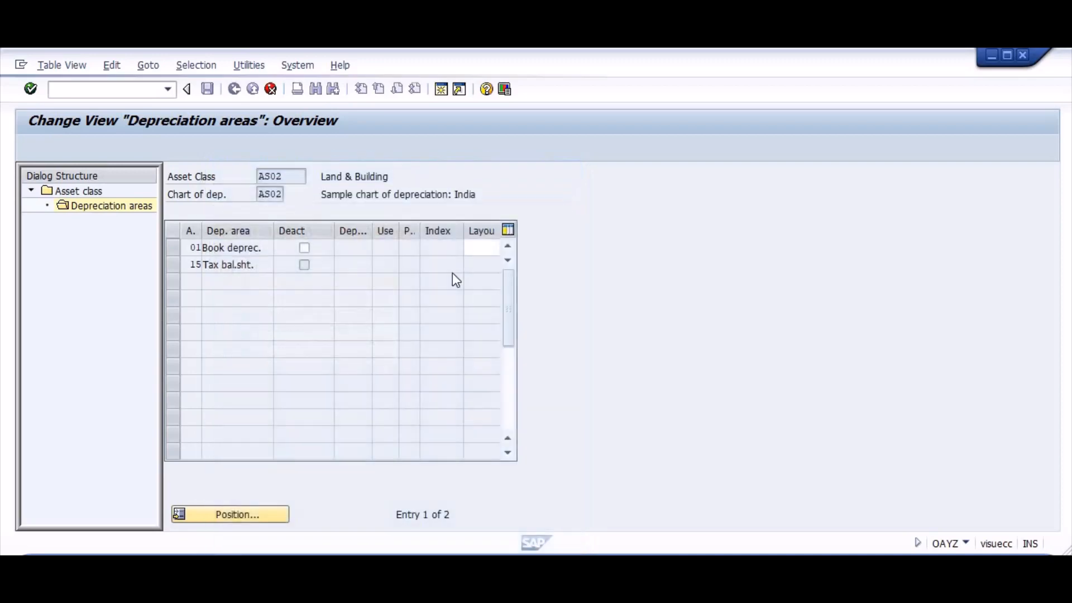
key(Return)
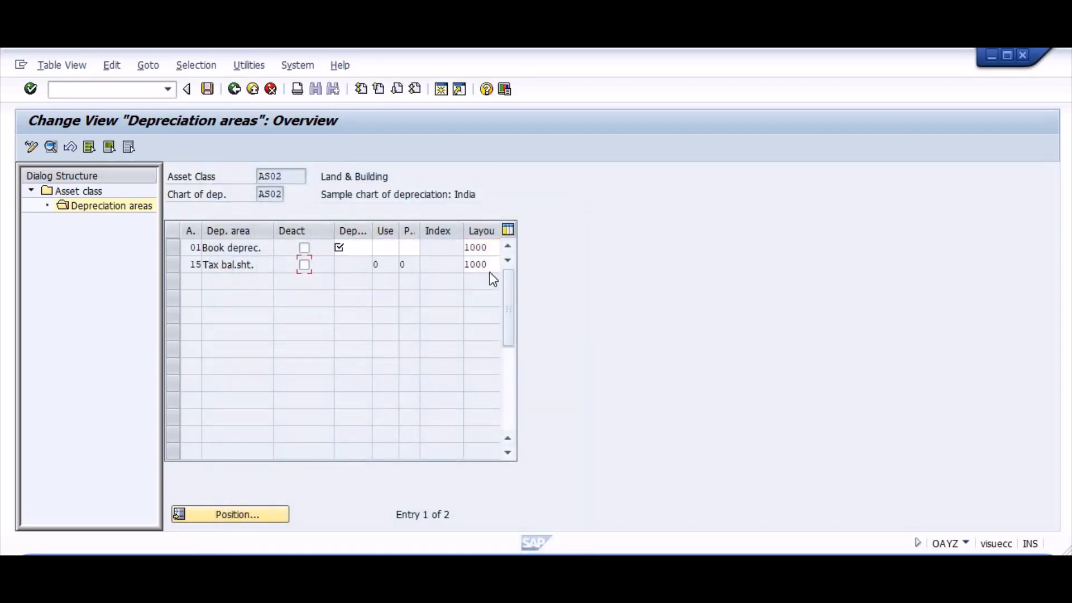
Assign depreciation key GL20 to areas 01 and 15, and save under the proposed customizing request
click(352, 246)
click(378, 249)
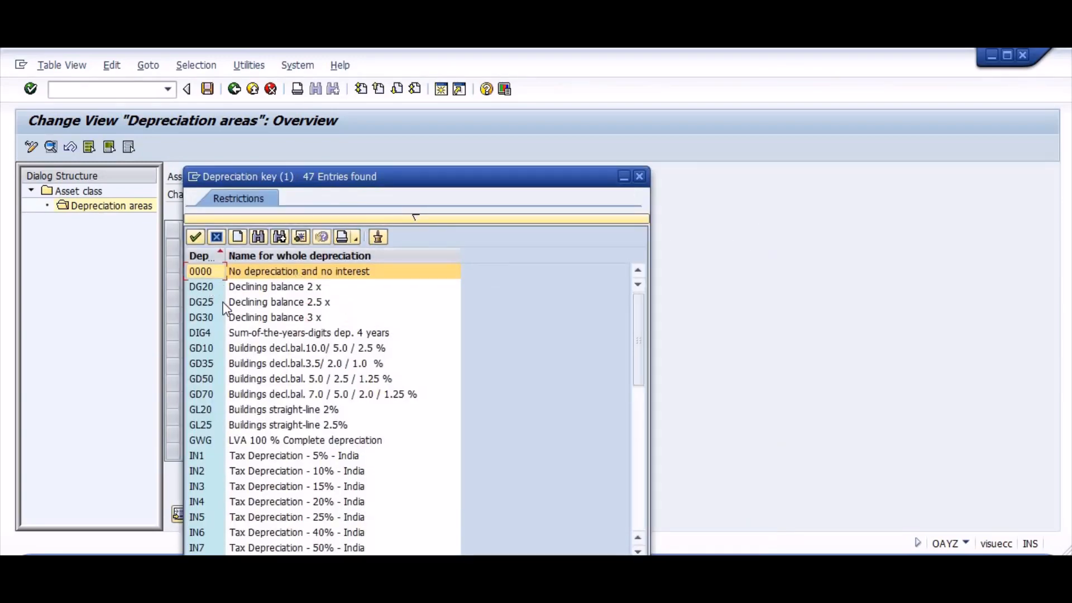
click(223, 304)
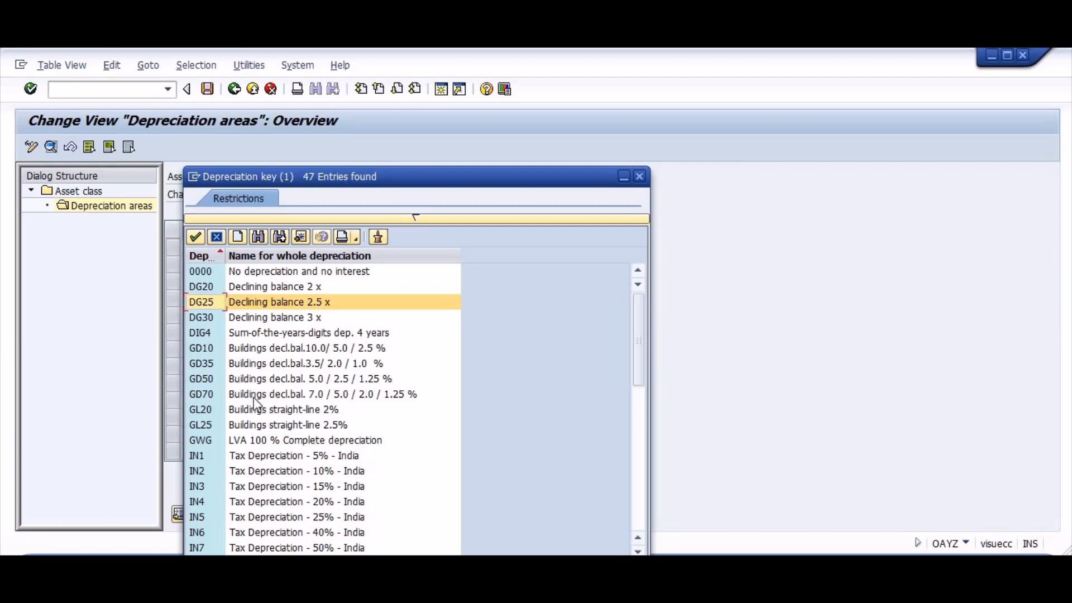
click(209, 411)
double_click(208, 413)
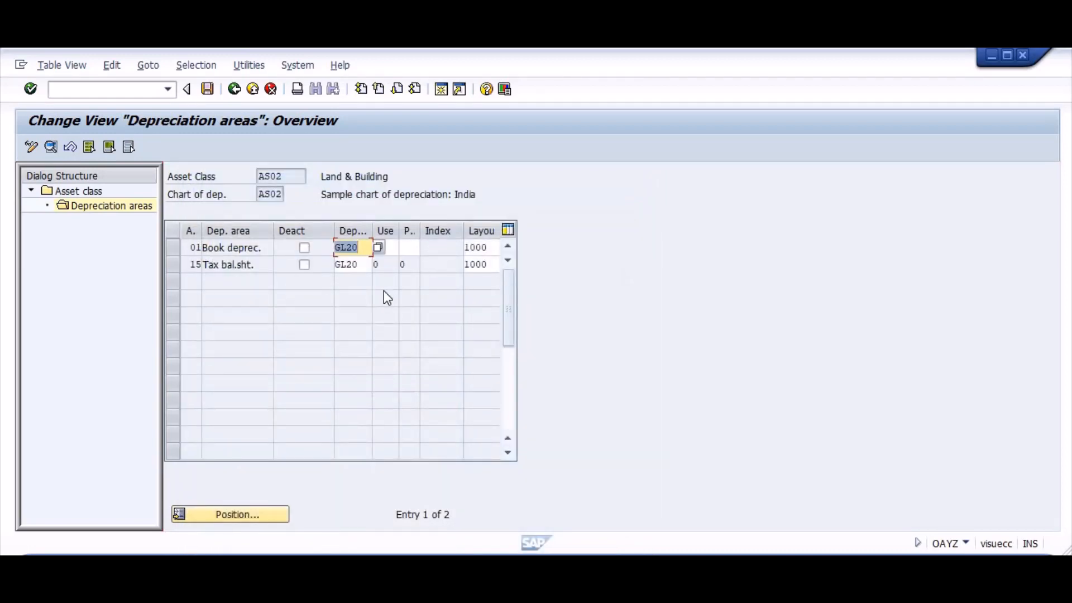
key(ctrl+s)
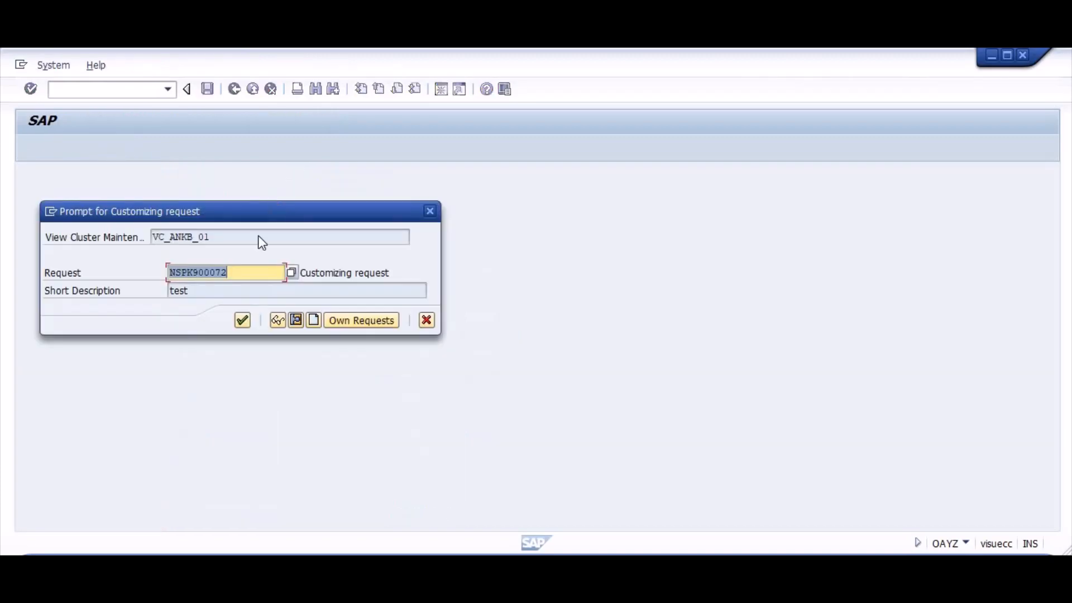
key(Return)
Check the Assign GL Accounts for Automatic Postings item in the Word guide, and open transaction AO90 in SAP
key(alt+Tab)
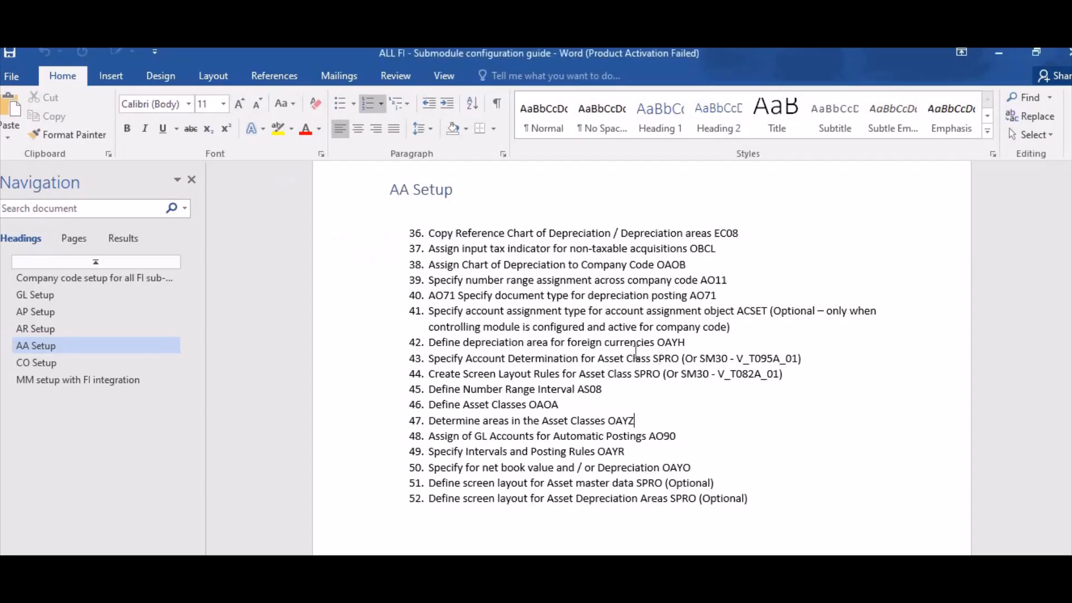
click(683, 437)
key(alt+Tab)
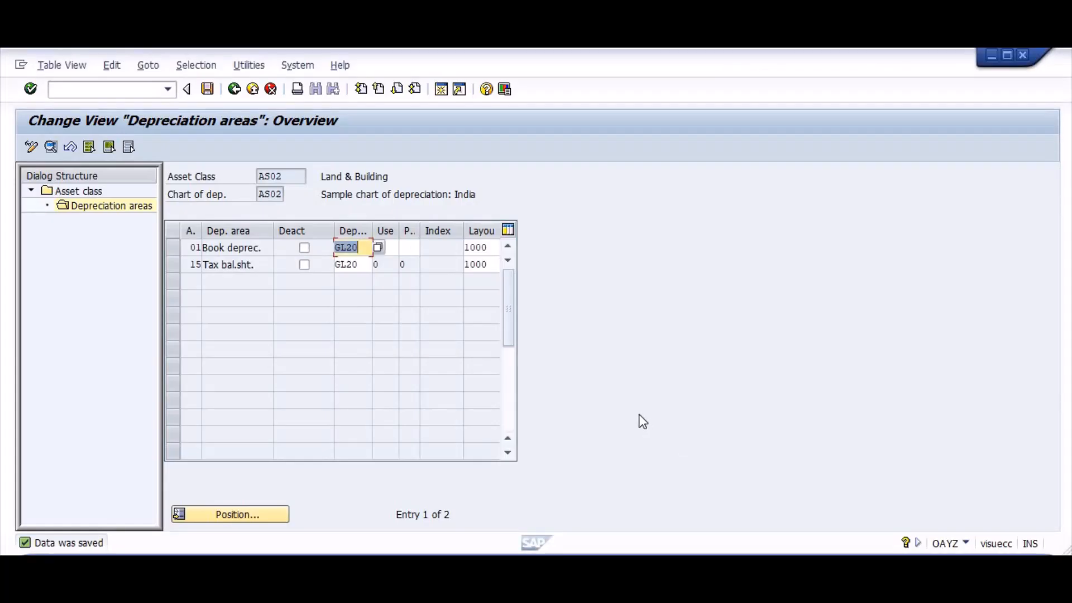
key(ctrl+slash)
text(/NAO90)
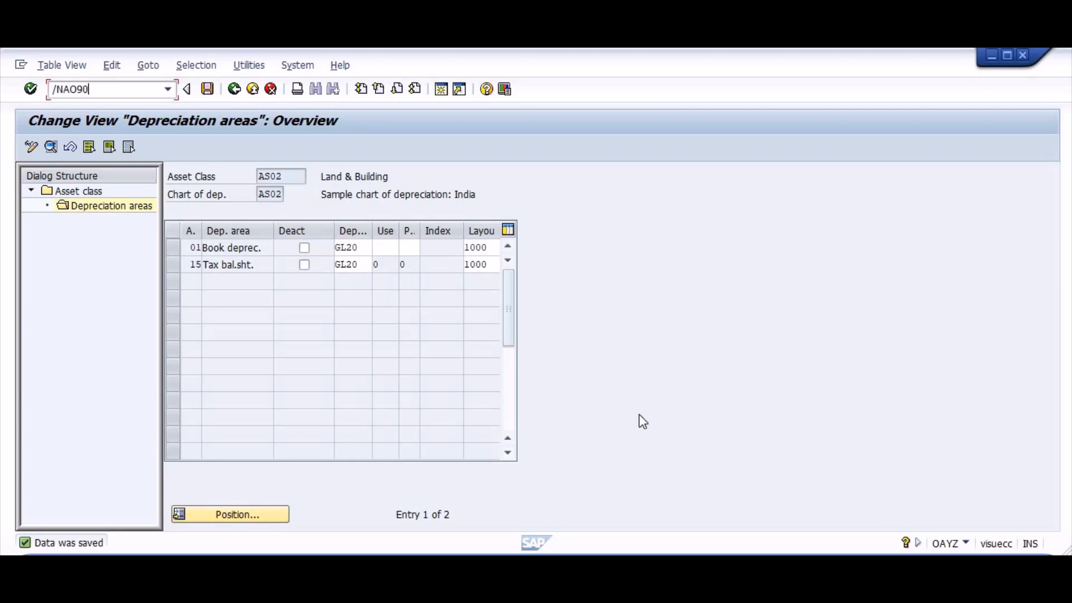
key(Return)
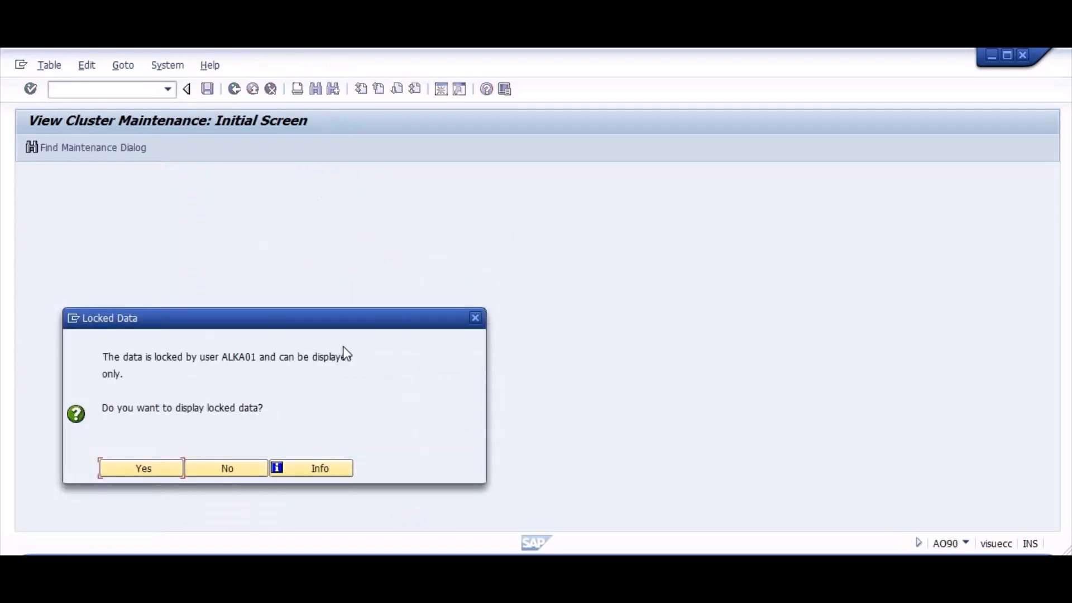
Decline displaying the locked data and open lock management with transaction SM12
drag(224, 357, 254, 358)
click(229, 467)
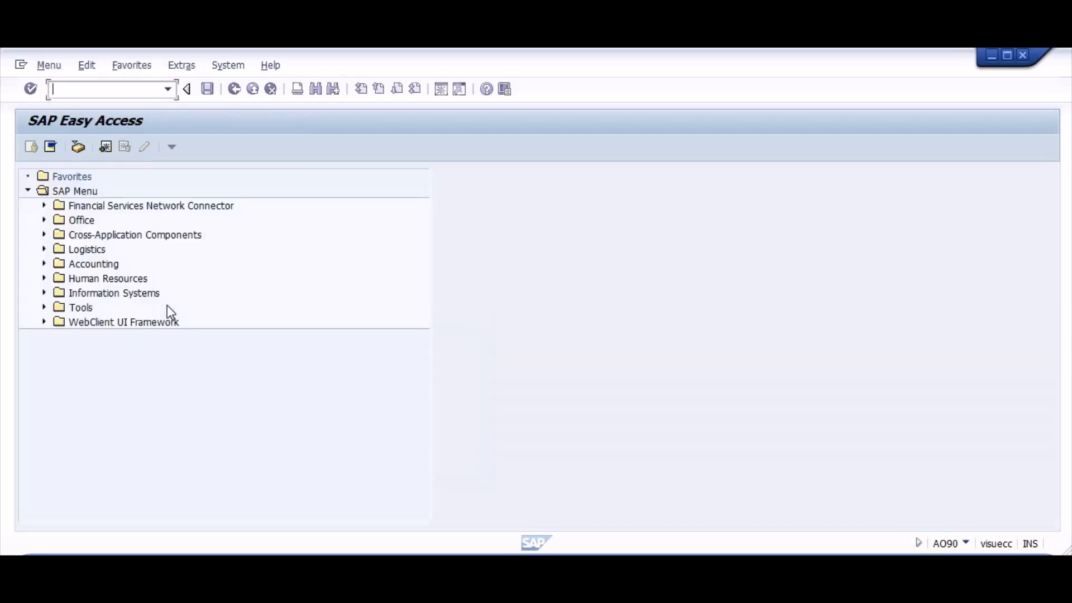
text(SM12)
key(Return)
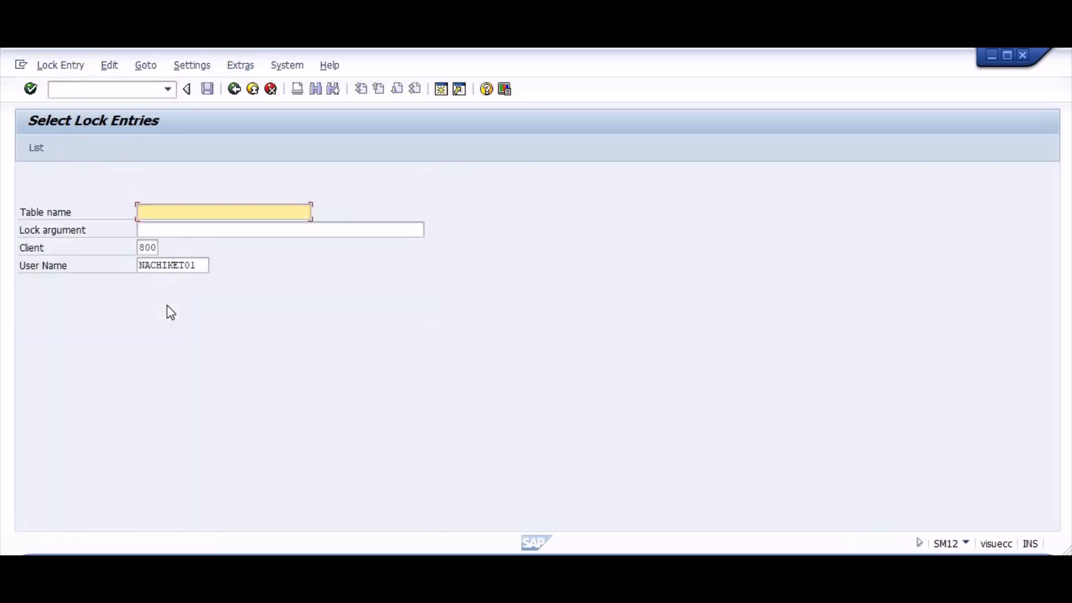
List the lock entries in client 800 held by the user who locked the AO90 data
key(F8)
key(F3)
key(Tab)
key(Tab)
key(Tab)
text(ALKA01)
key(F8)
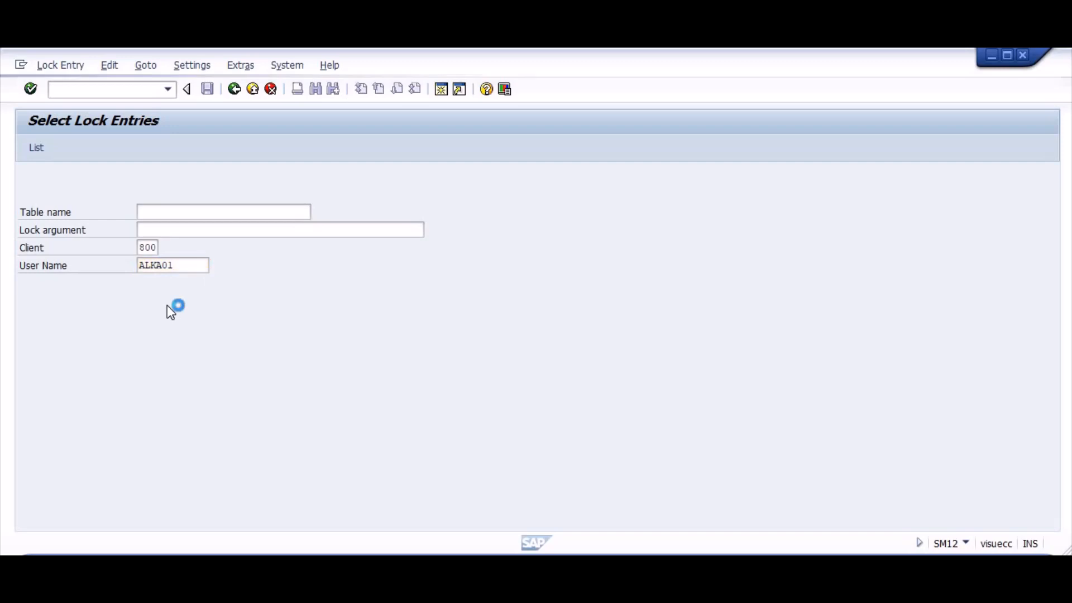
Delete all of the listed lock entries of that user and close the help text
click(29, 179)
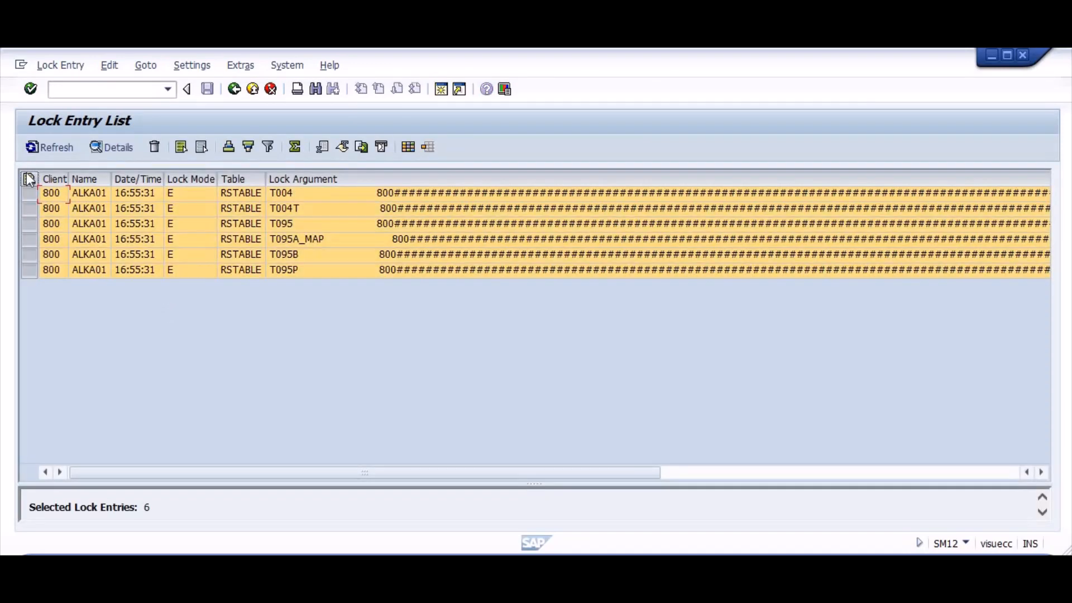
click(154, 147)
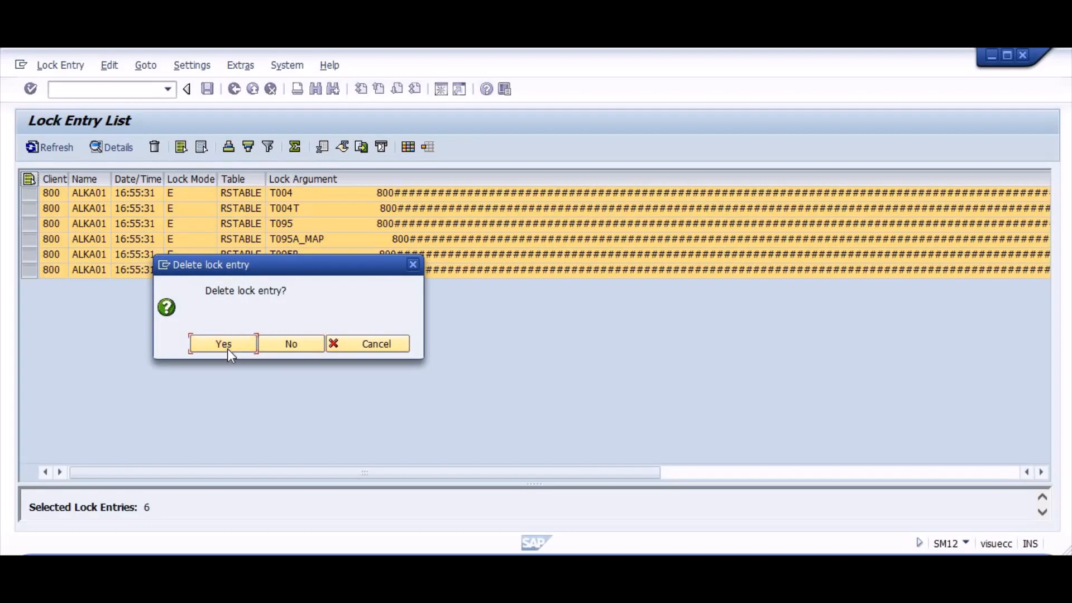
click(223, 344)
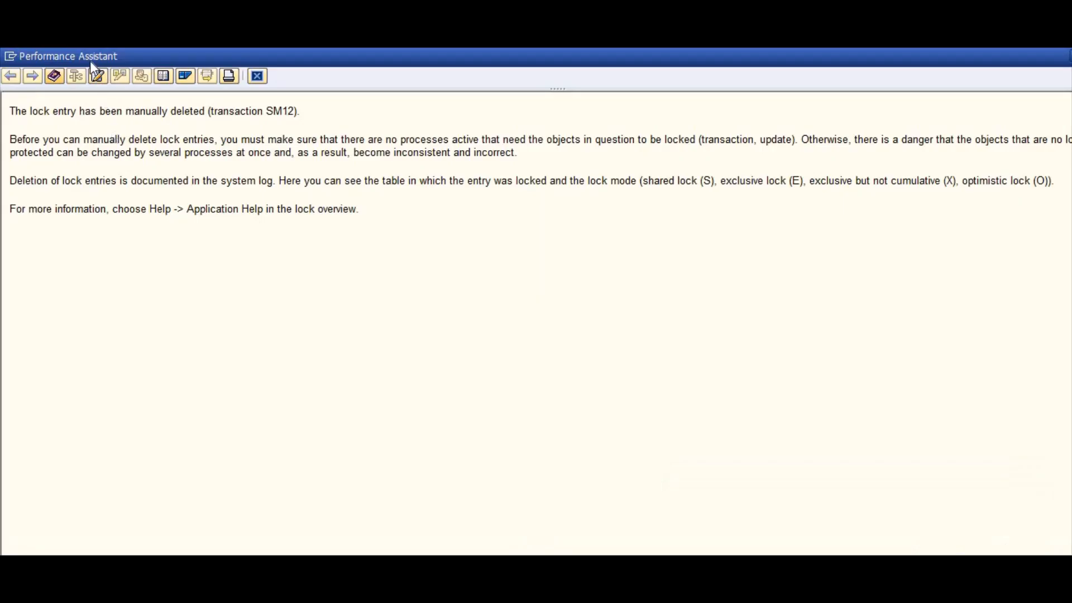
click(258, 77)
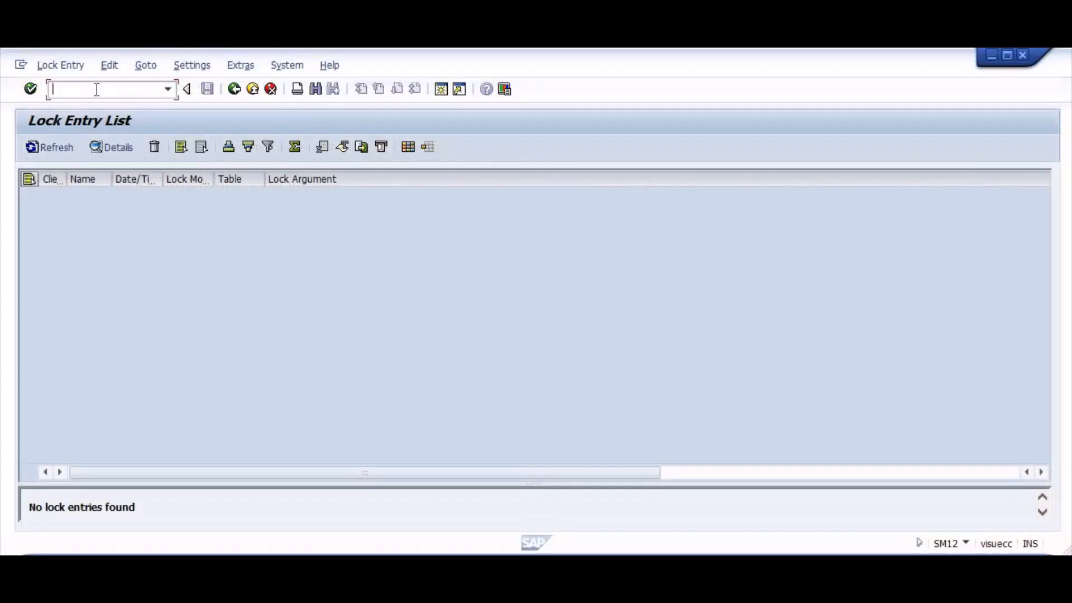
Return to SAP Easy Access and reopen transaction AO90
click(95, 89)
text(/N)
key(Return)
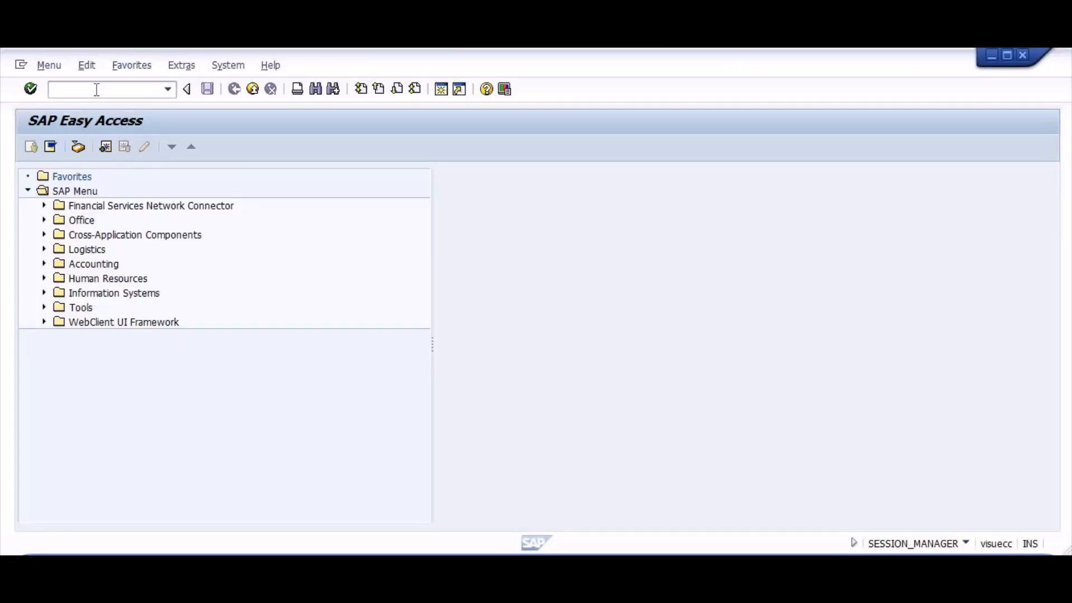
text(AO9)
text(0)
key(Return)
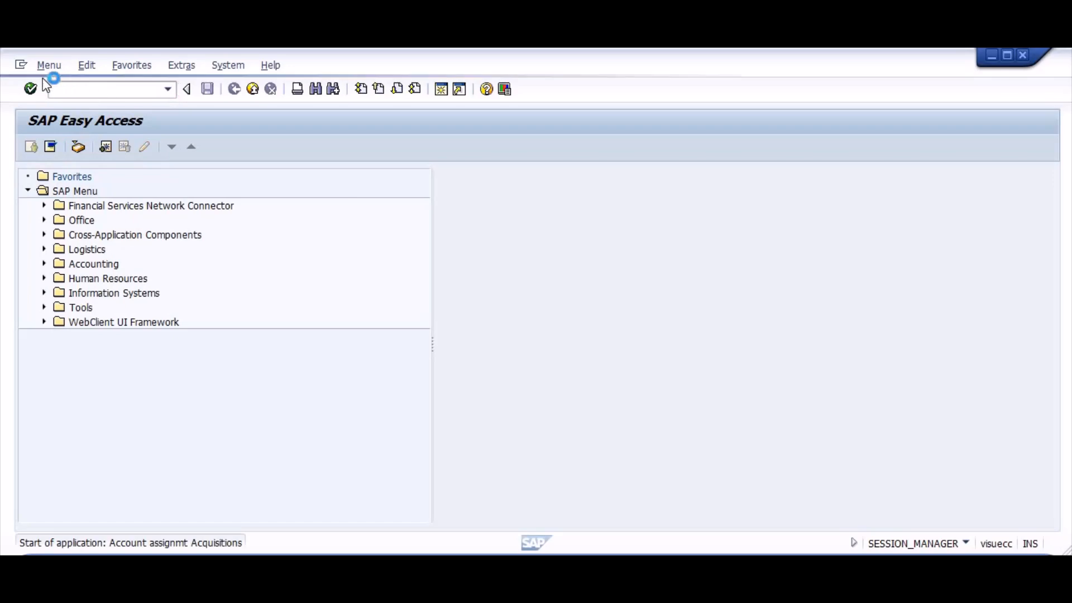
Locate account determination AS02 under chart of accounts AS02 and open its balance sheet account assignment
click(174, 249)
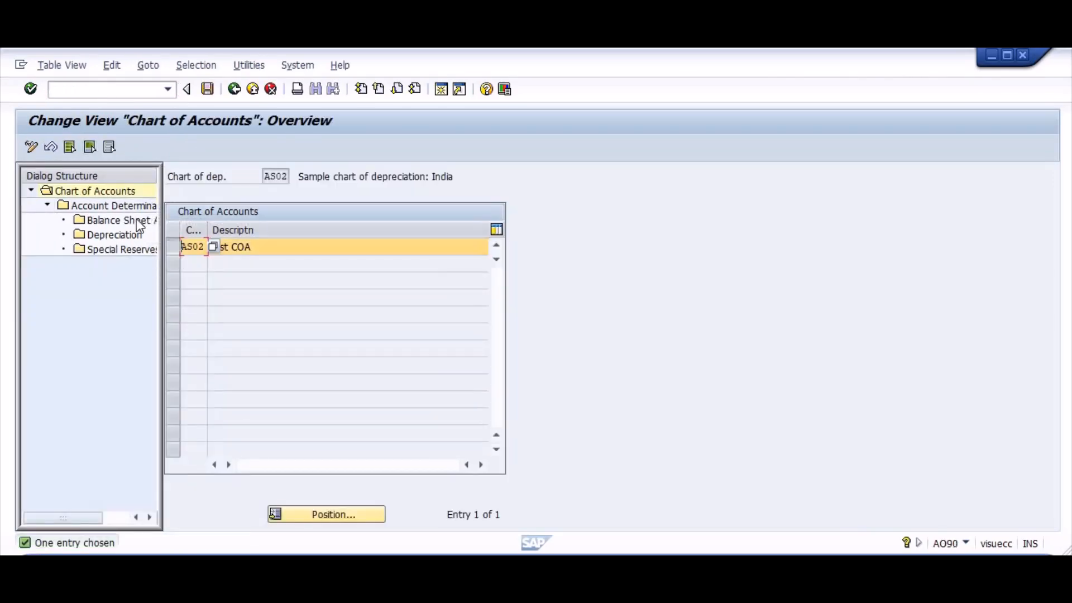
double_click(111, 206)
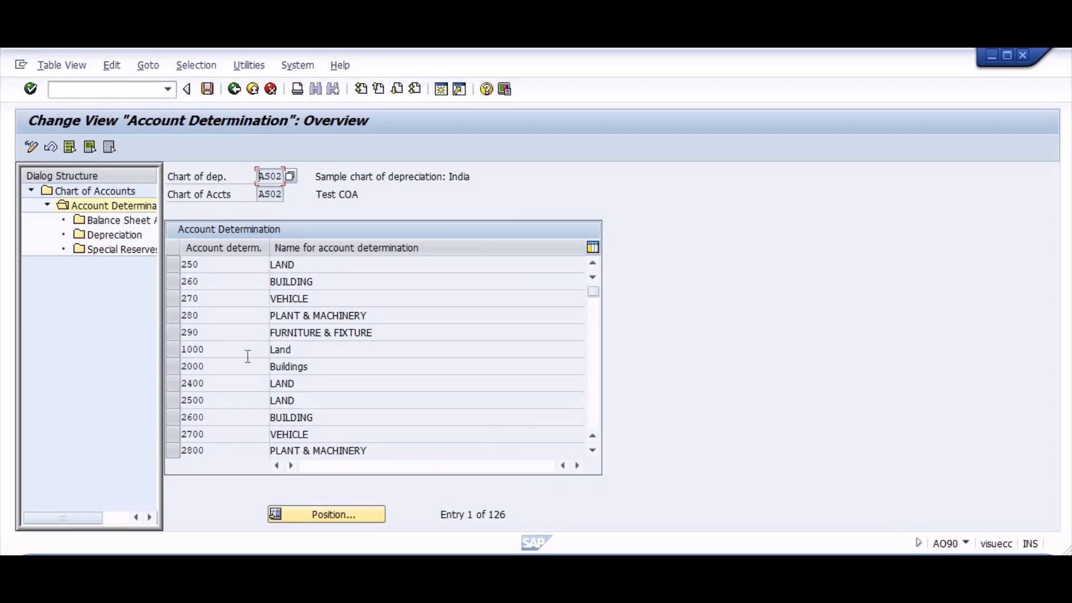
click(308, 519)
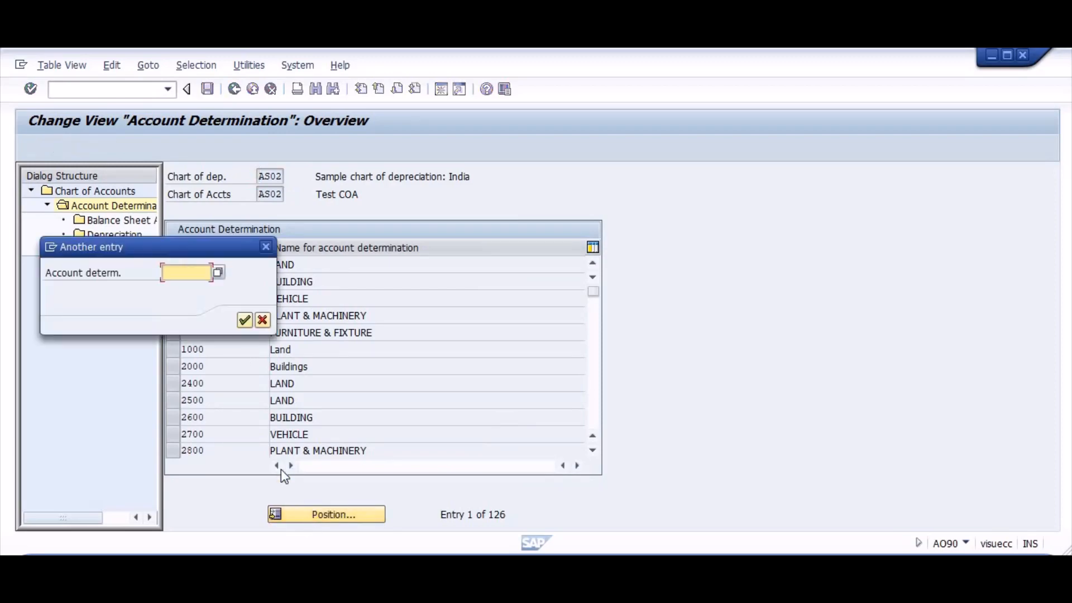
text(AS02)
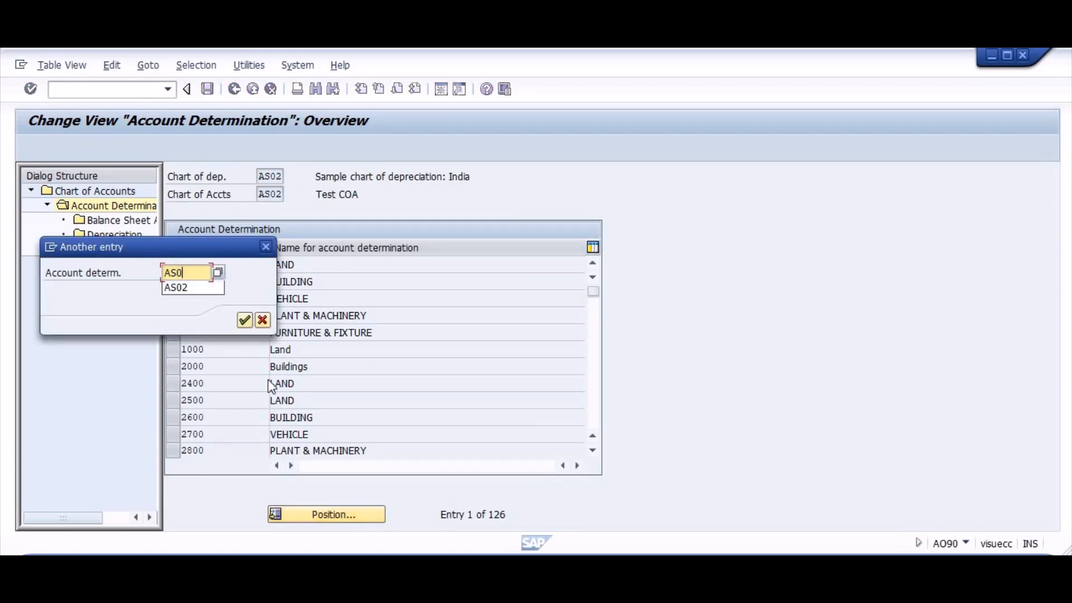
key(Return)
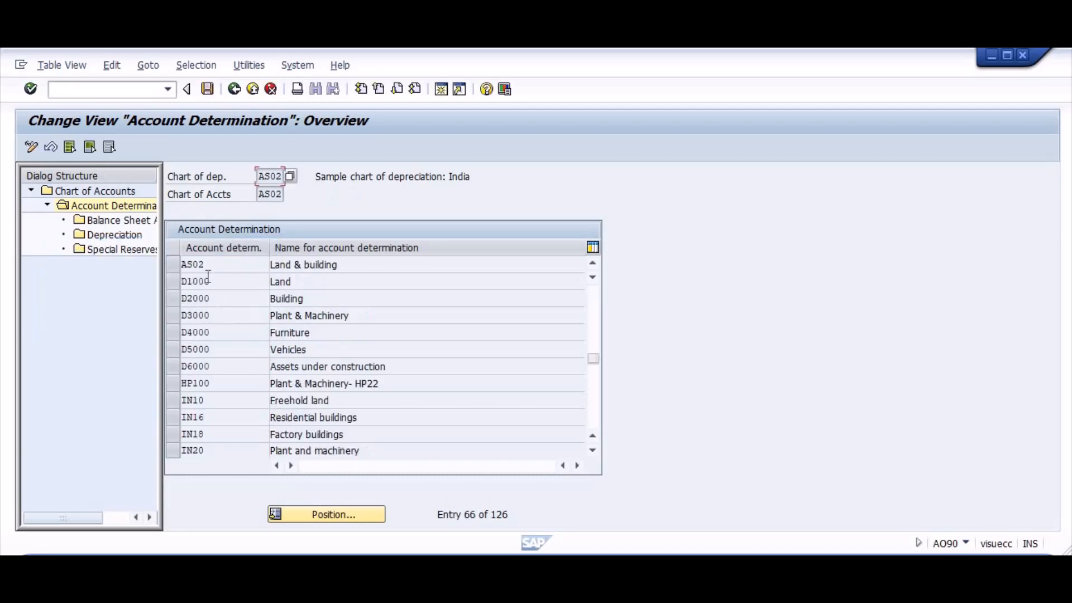
click(170, 264)
double_click(108, 219)
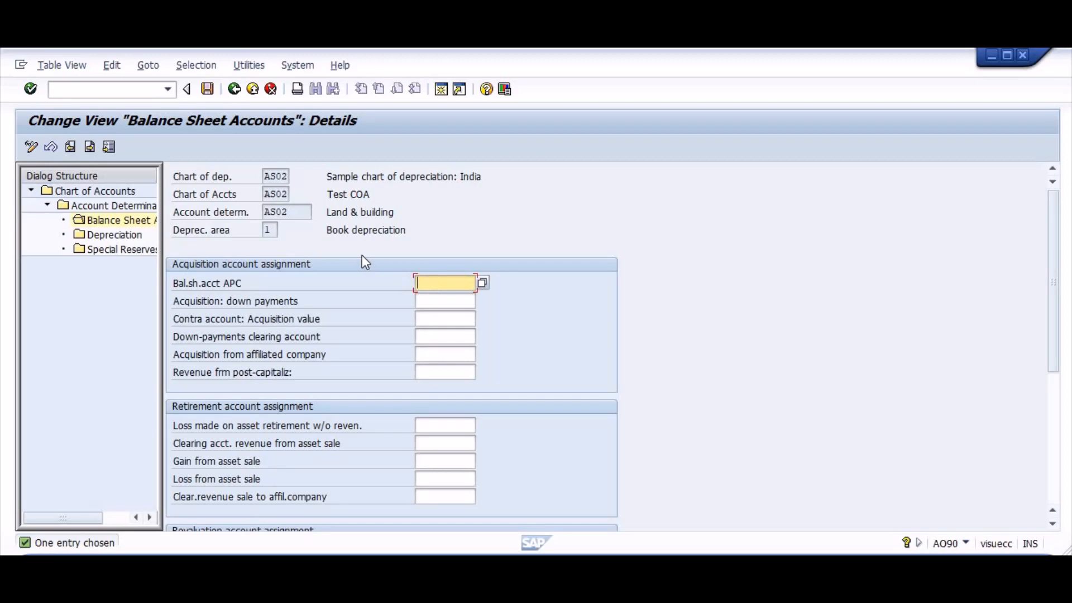
Open G/L account maintenance FS00 in a new session and expand the Asset accounts of company code AS02
key(ctrl+slash)
text(/OFS00)
key(Return)
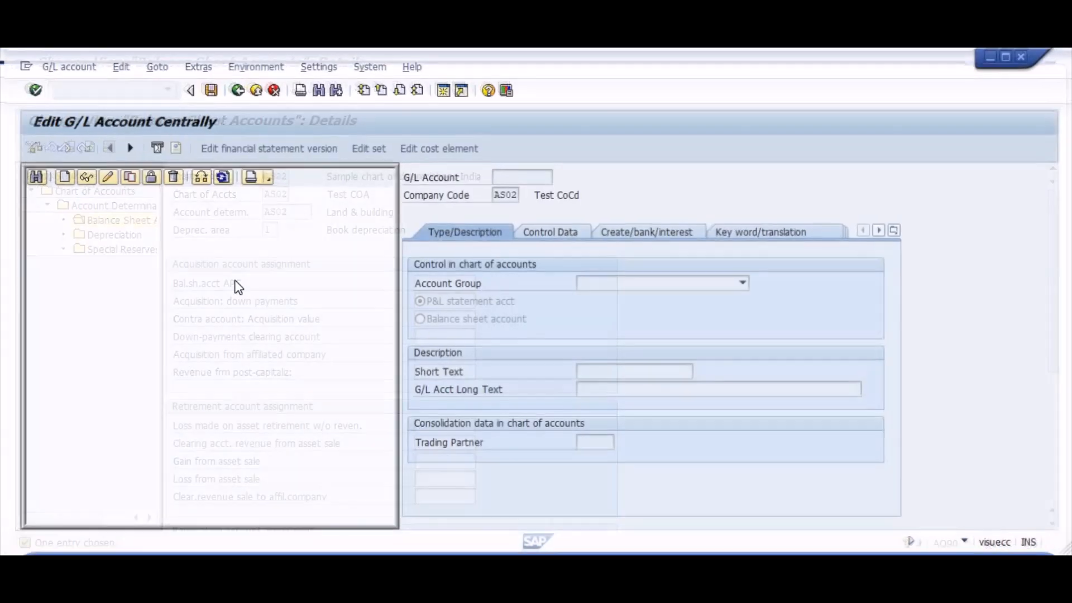
click(45, 215)
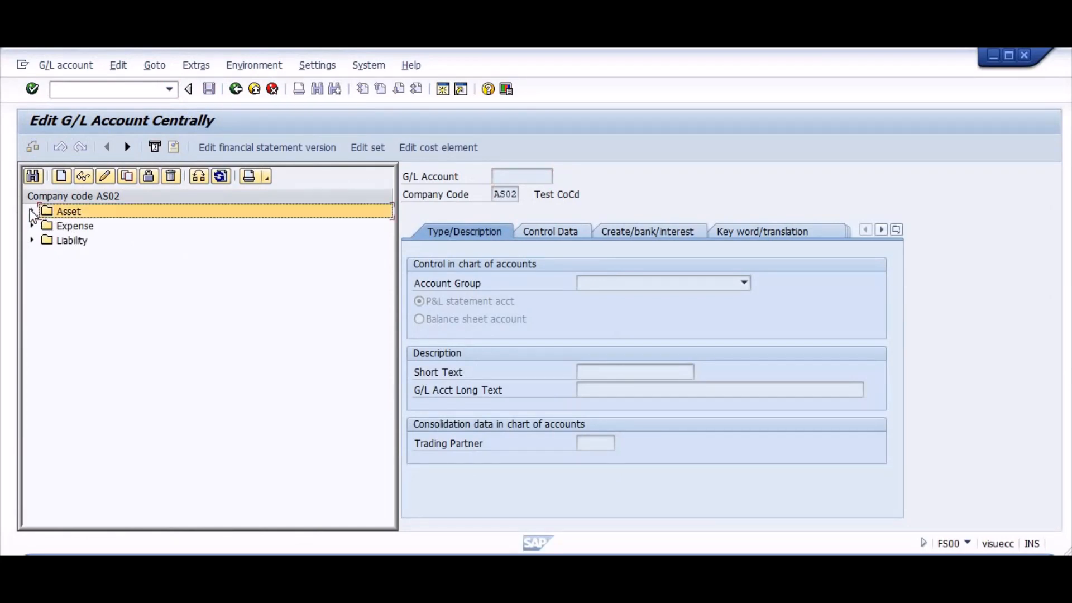
double_click(44, 215)
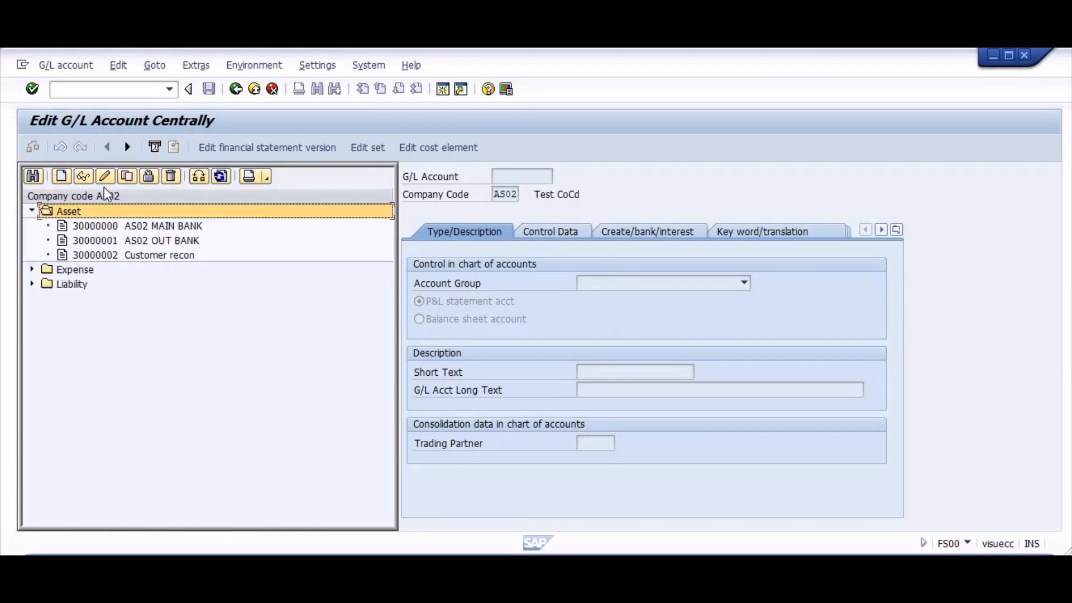
Start creating G/L account 30000003 in company code AS02
click(61, 177)
key(Down)
key(Down)
key(Down)
key(Down)
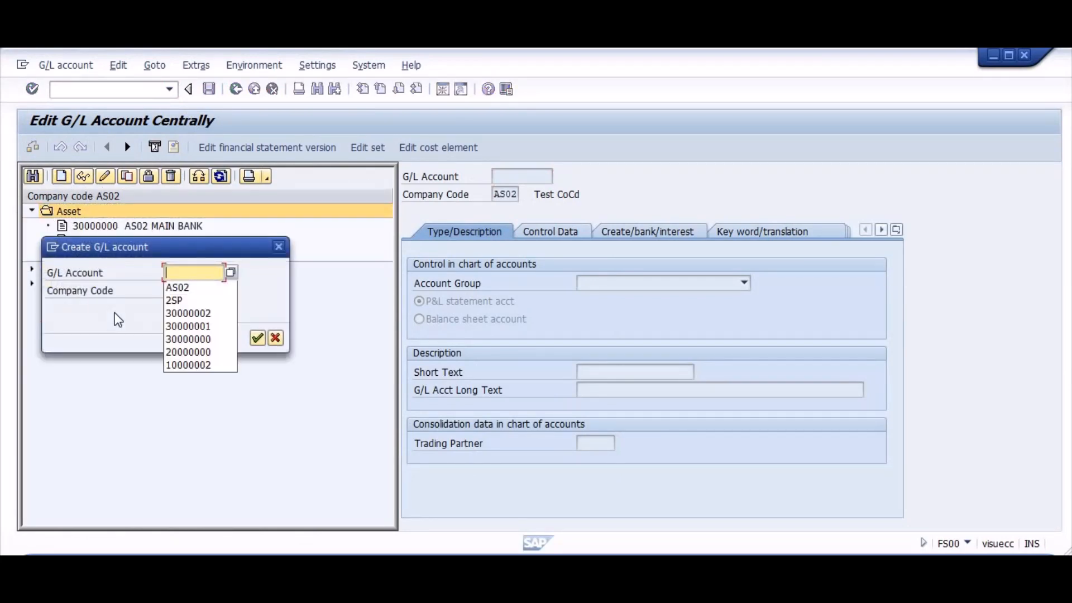
key(Return)
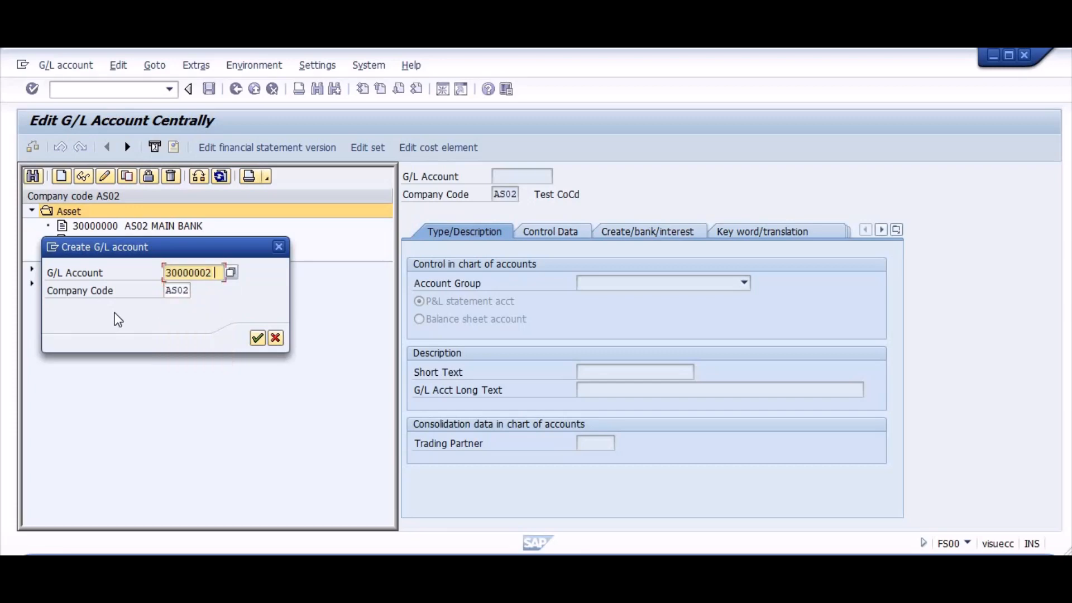
key(BackSpace)
text(3)
key(Return)
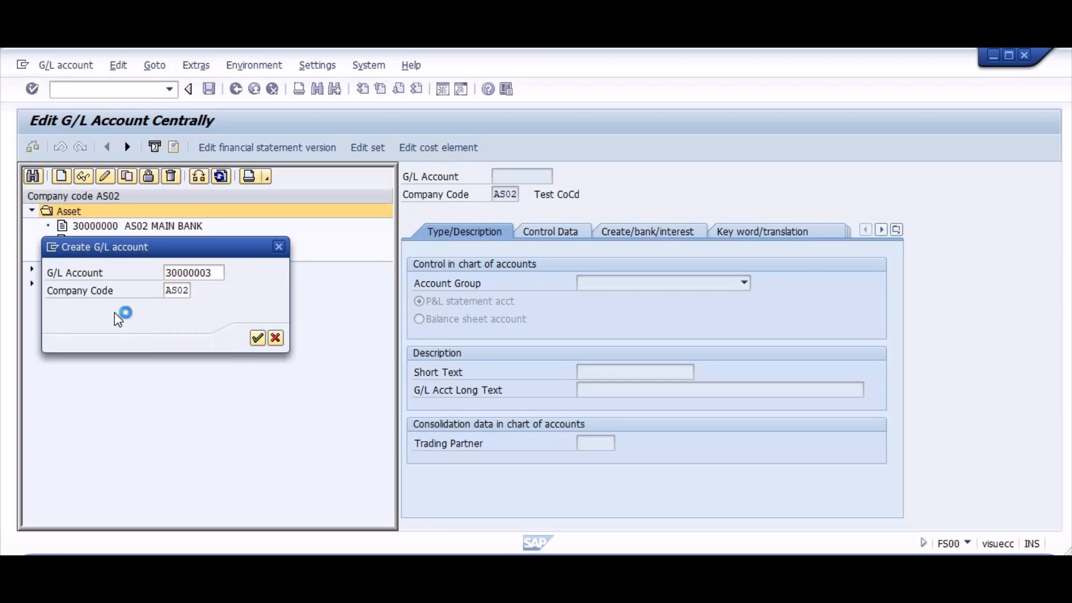
Define the account as a balance sheet account in account group Asset, with Land & building as short and long text
click(640, 285)
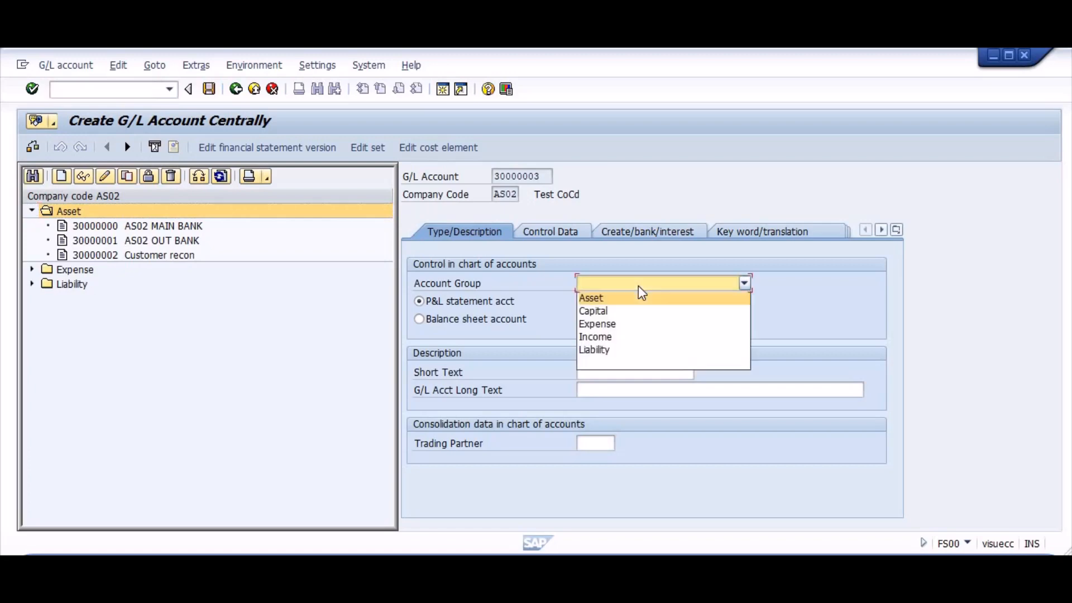
click(609, 295)
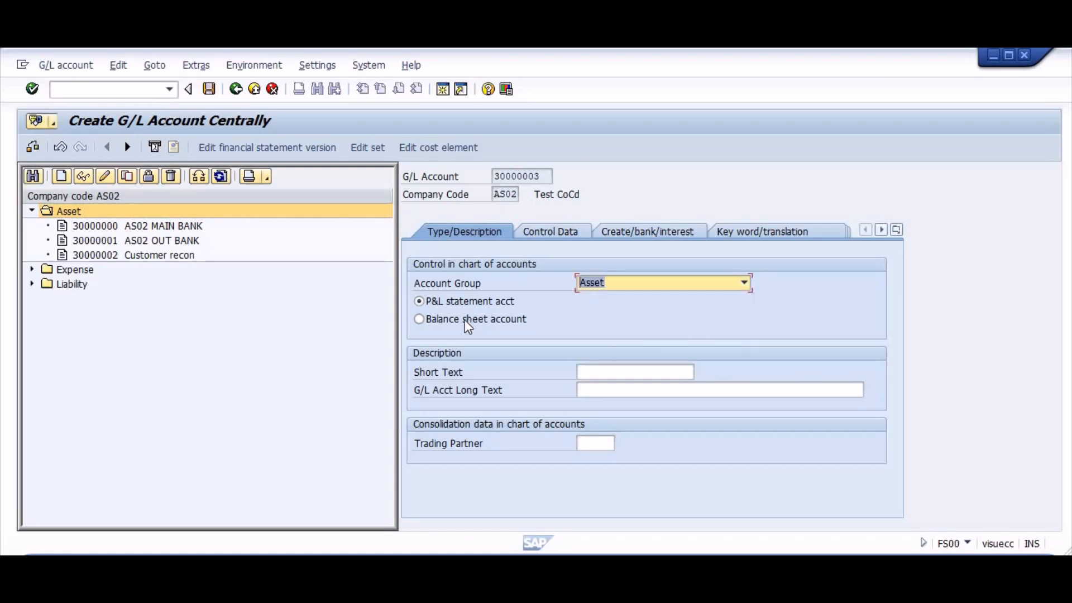
click(625, 371)
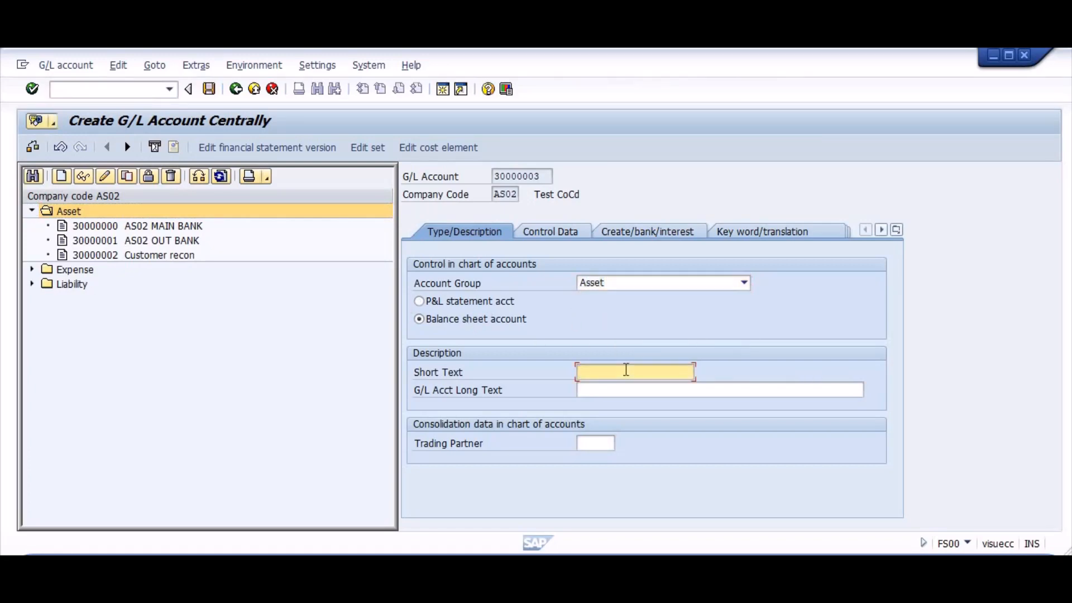
click(626, 369)
click(626, 370)
click(625, 370)
click(625, 370)
text(Land & building)
key(ctrl+a)
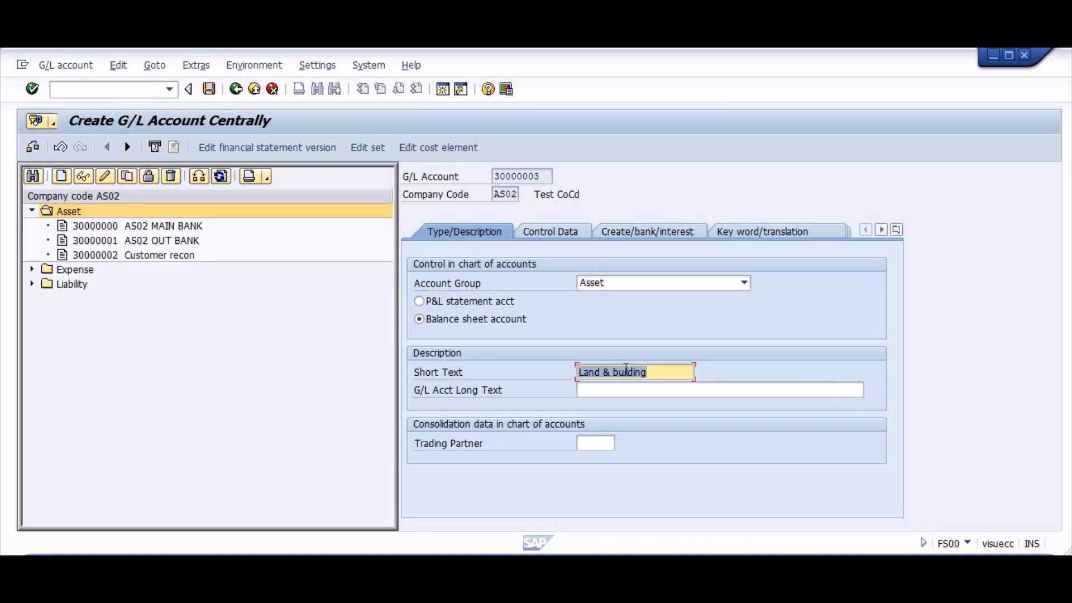
key(ctrl+c)
key(Tab)
key(ctrl+v)
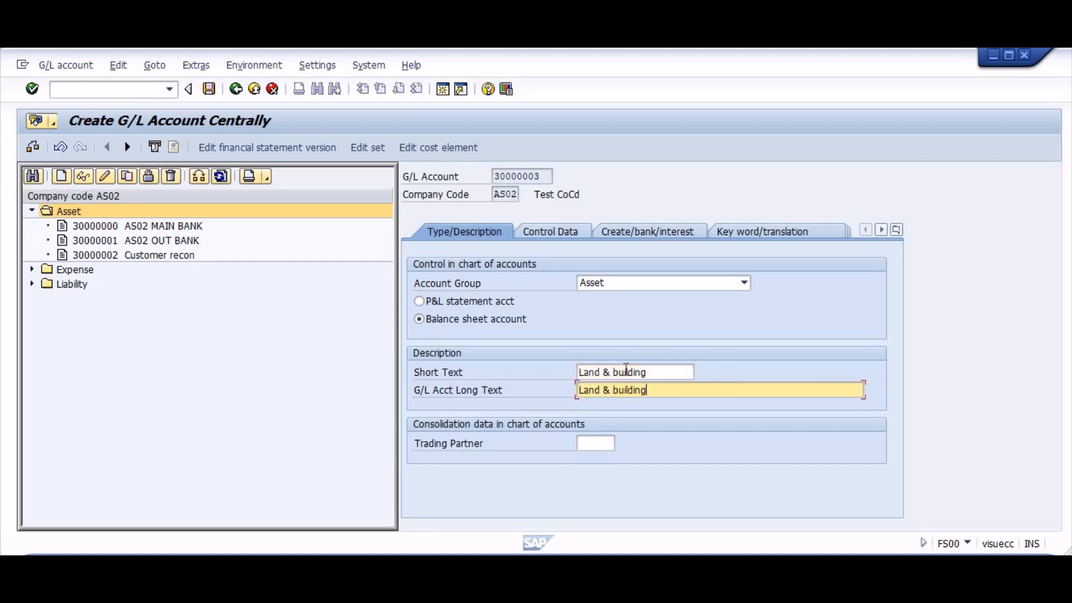
In the control data, allow posting without tax and make the account a reconciliation account for Assets
click(555, 230)
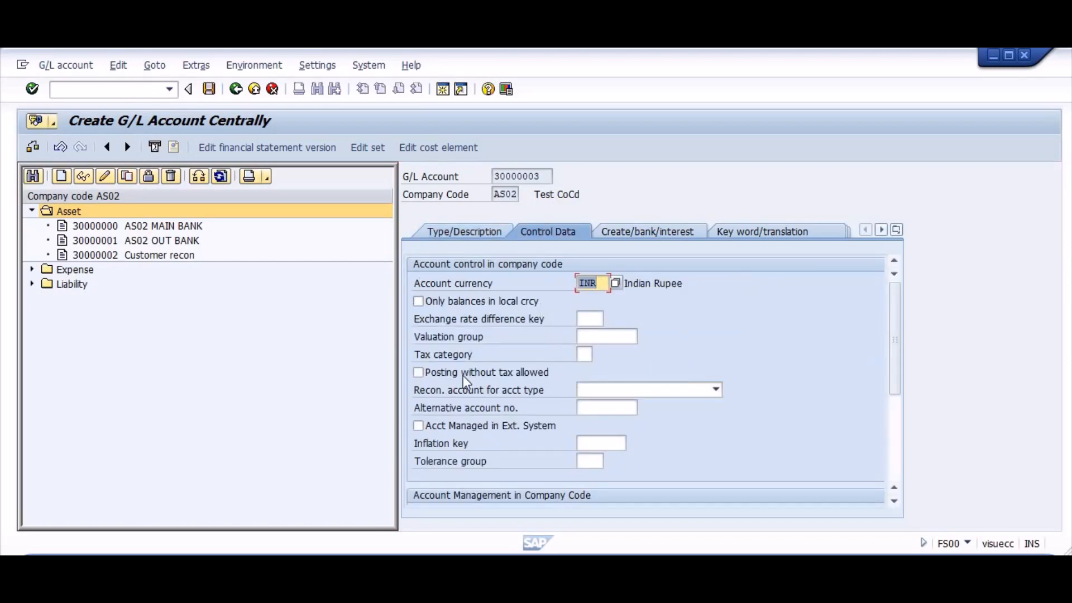
click(525, 374)
click(644, 390)
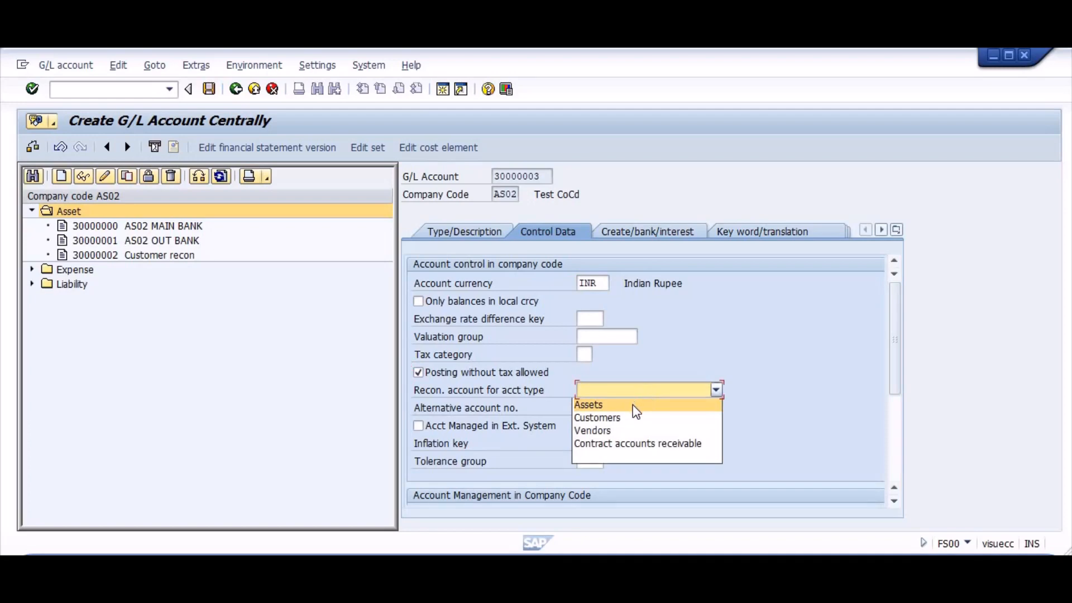
click(631, 405)
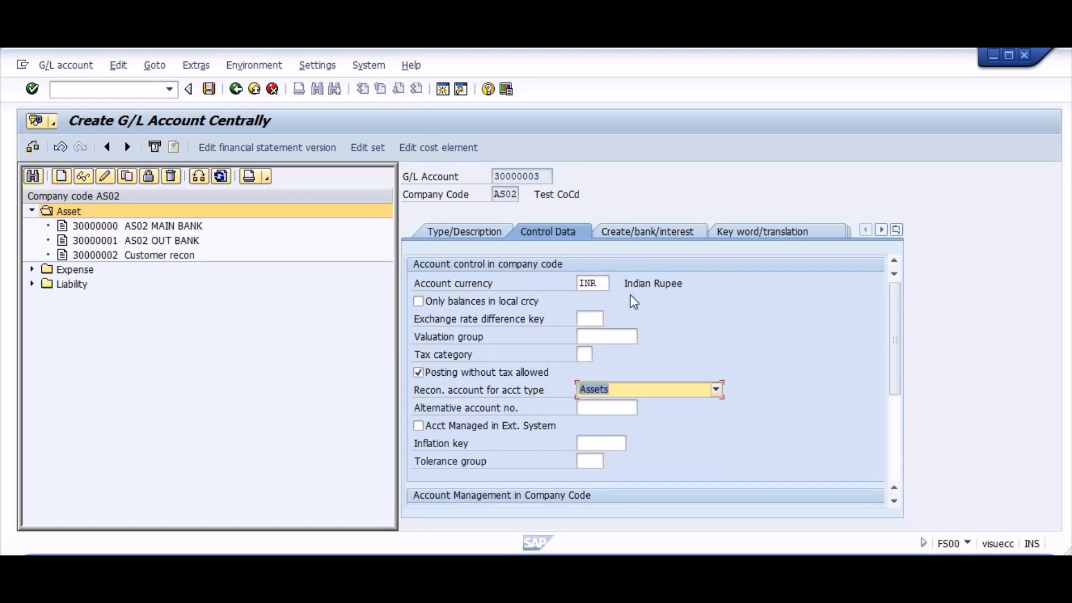
Assign field status group G001 to the Land & building account and save it
click(639, 231)
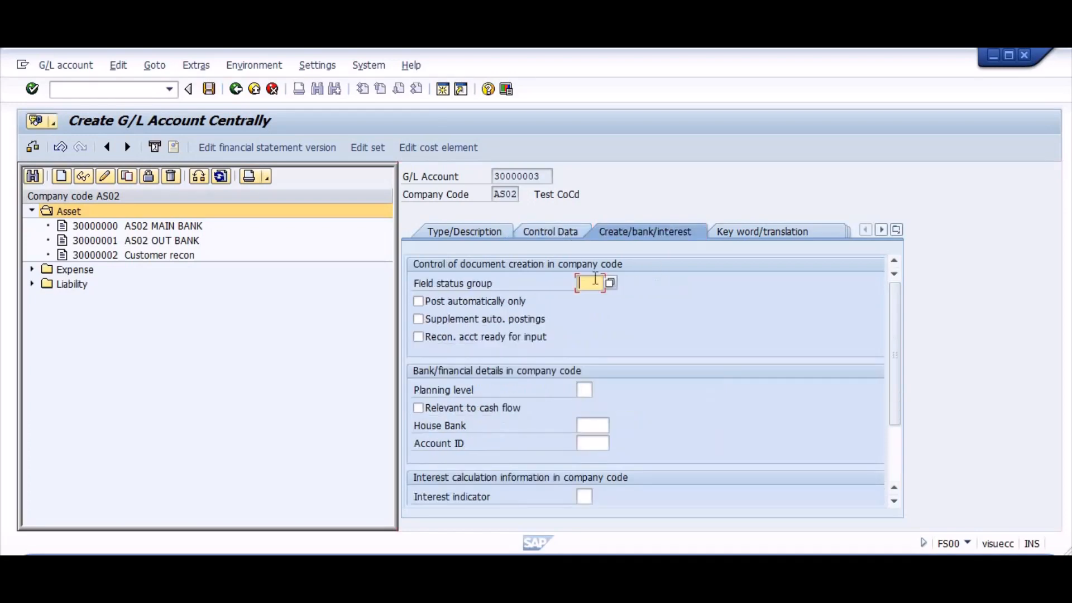
click(595, 282)
click(589, 298)
key(Return)
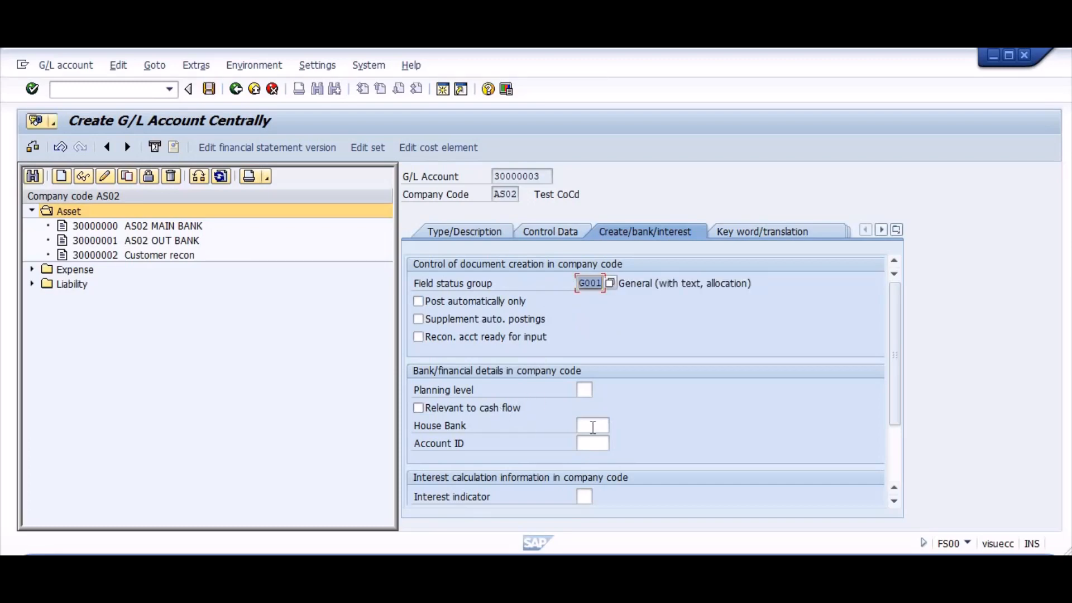
click(209, 89)
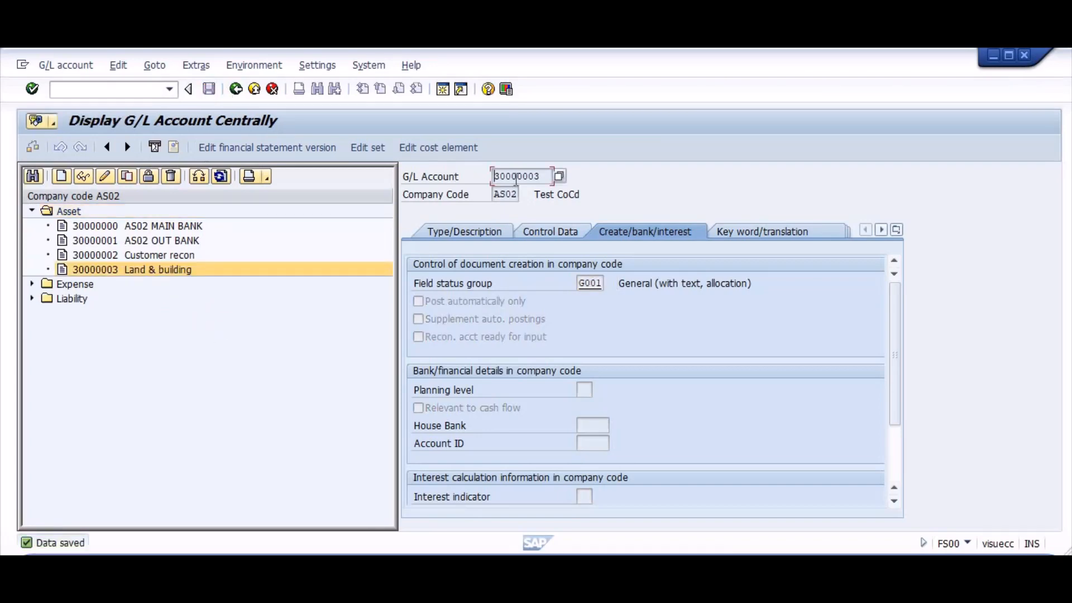
Copy the new G/L account number 30000003 into the balance sheet account APC assignment in AO90
drag(542, 176, 494, 175)
click(495, 175)
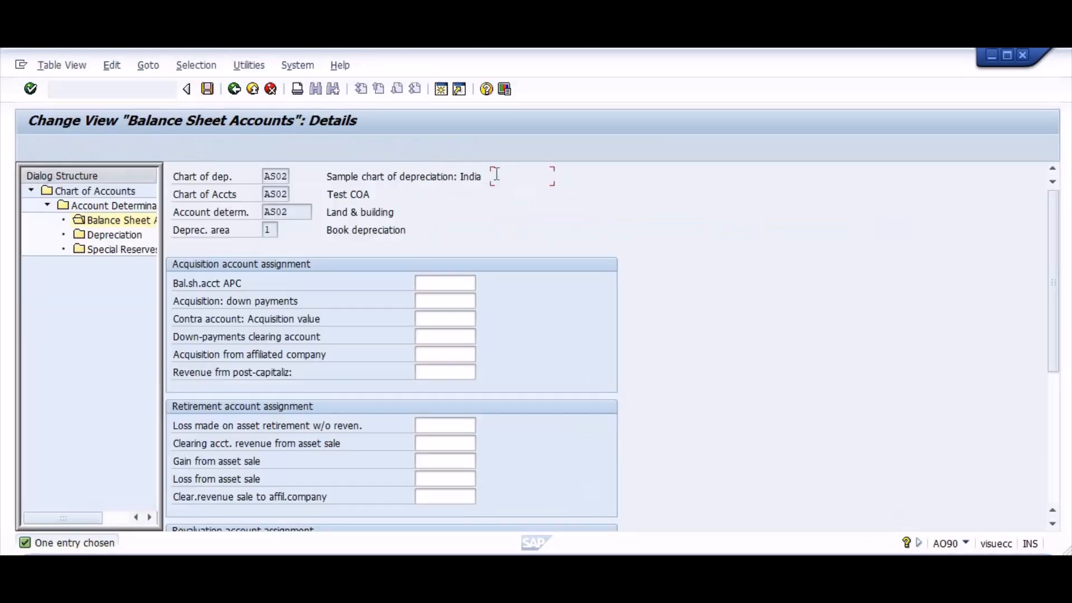
key(ctrl+v)
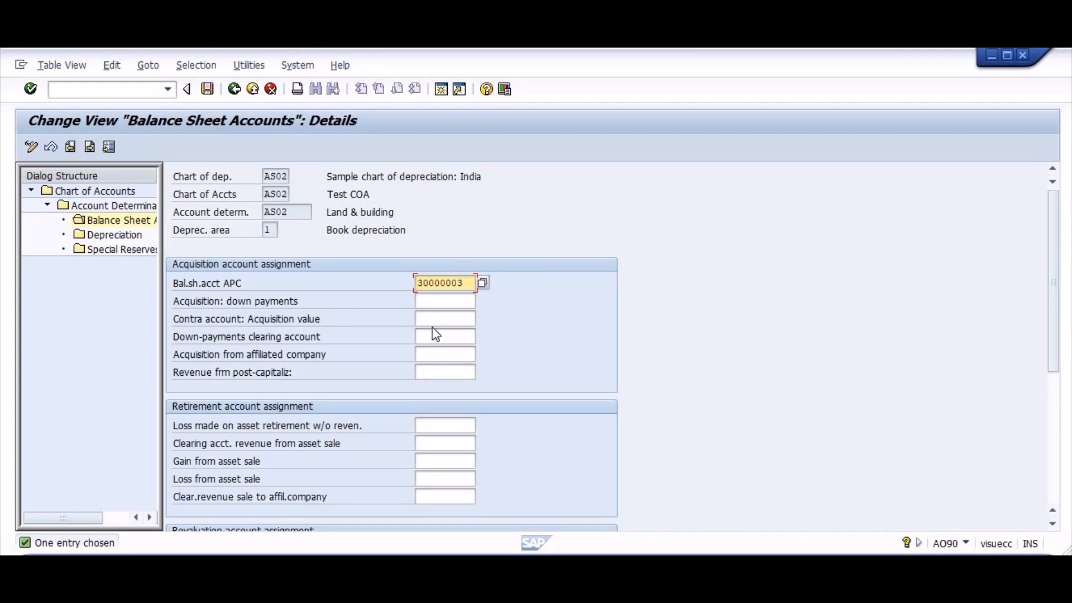
Review the retirement and revaluation account assignments, and open the Depreciation account assignment for AS02
click(440, 424)
drag(1055, 362, 1069, 469)
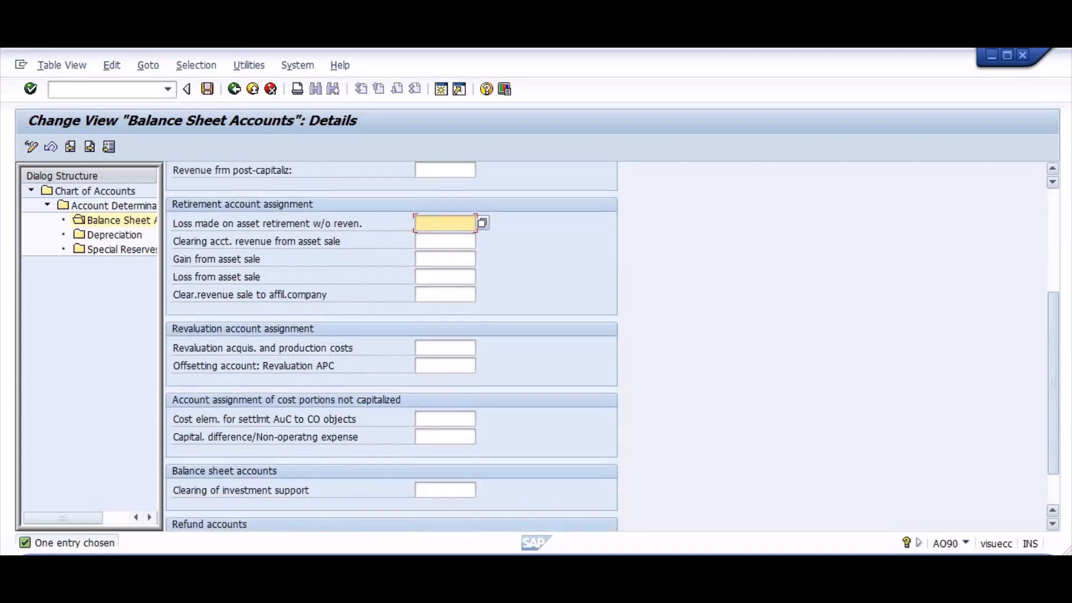
click(105, 236)
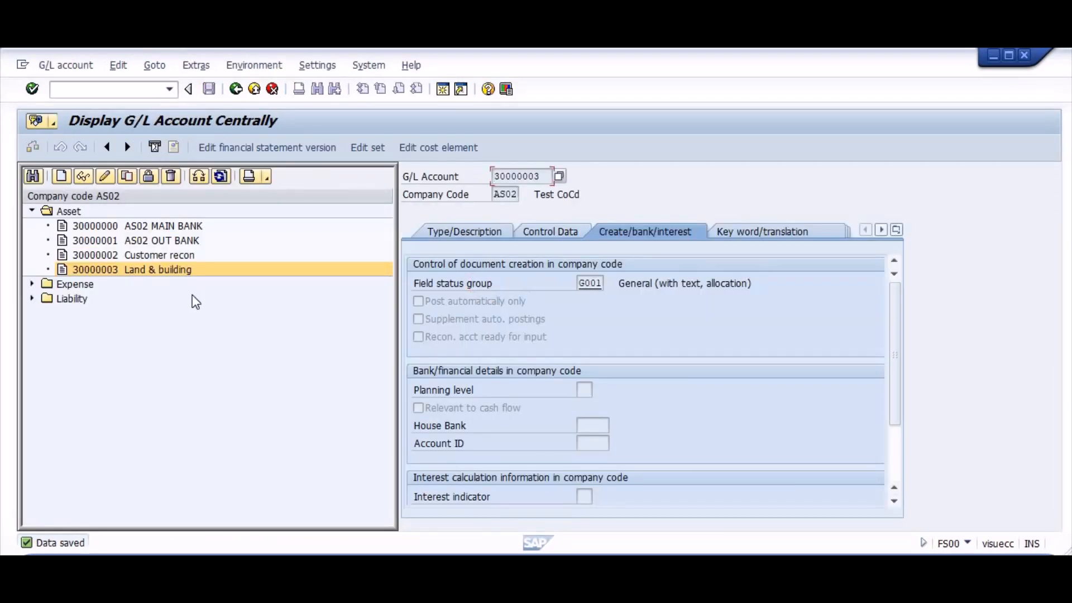
Return to the FS00 session and start creating G/L account 30000004 in company code AS02
click(139, 366)
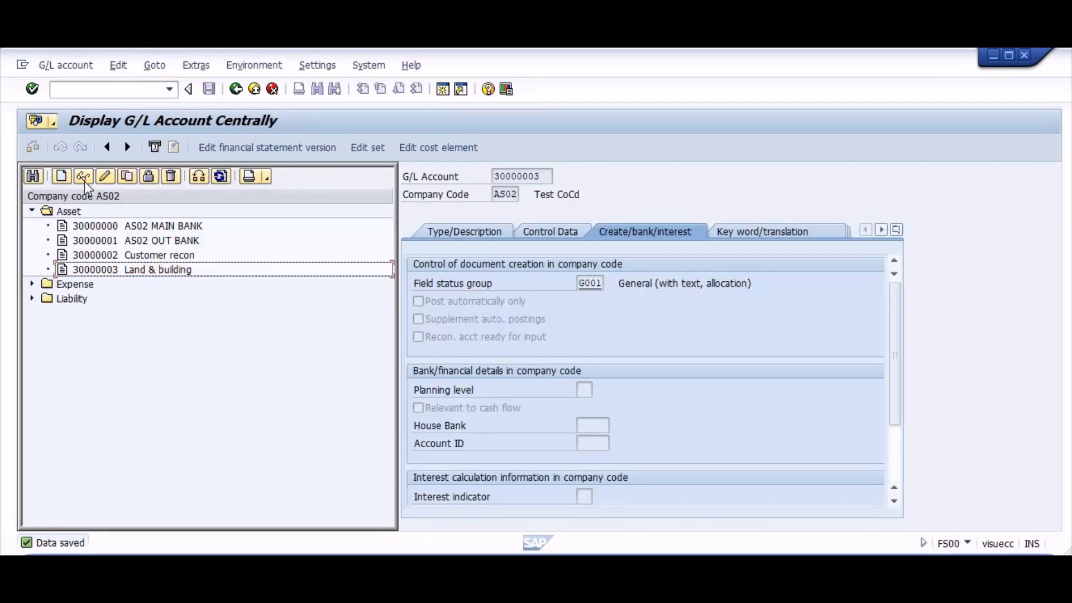
click(61, 179)
drag(184, 246, 201, 328)
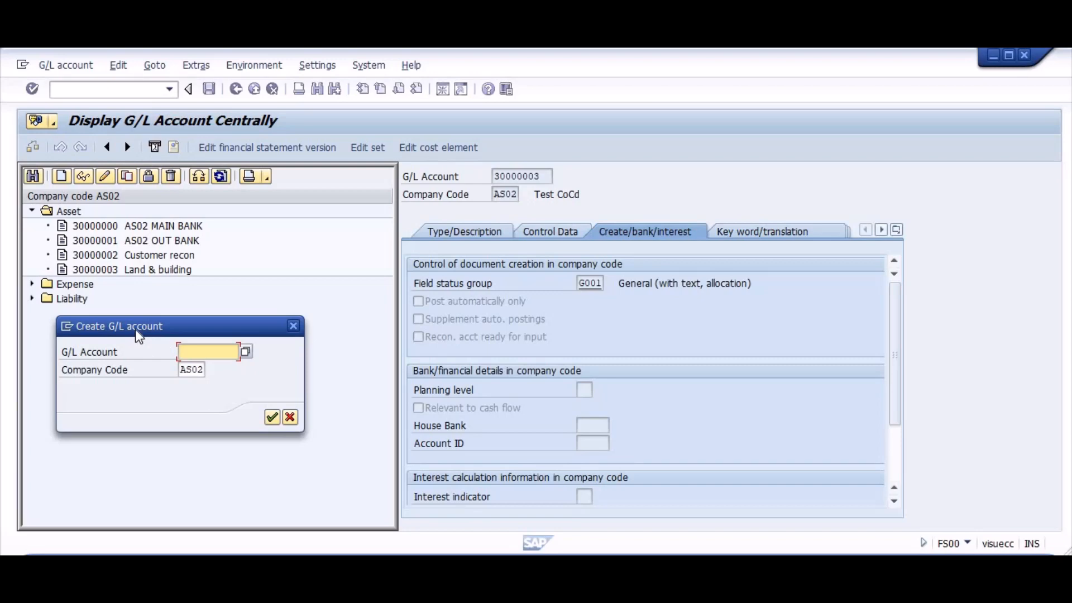
key(Down)
key(Down)
key(Return)
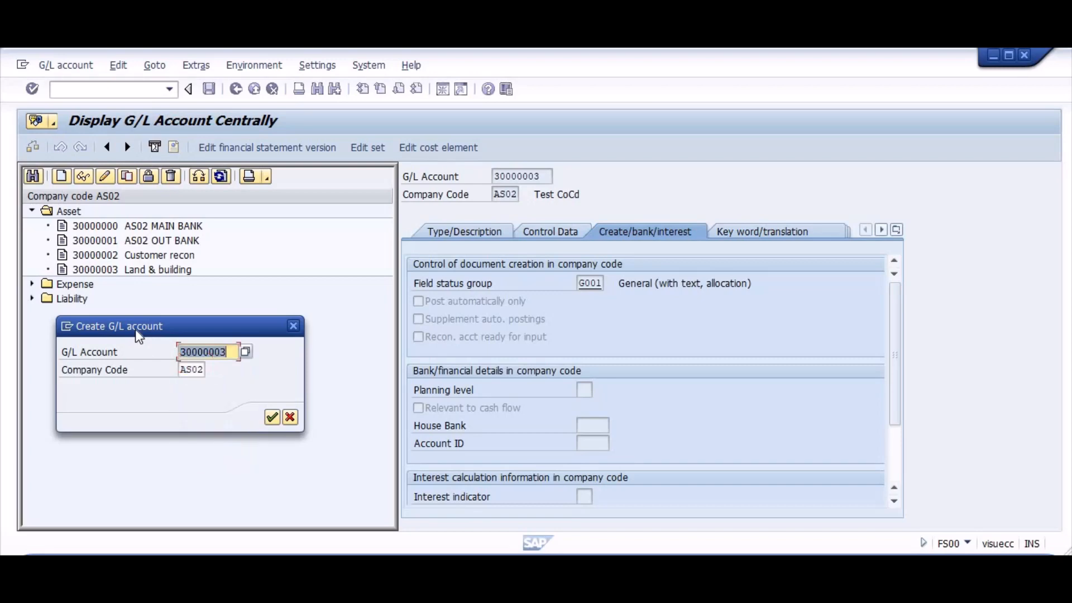
key(End)
key(BackSpace)
text(4)
click(271, 417)
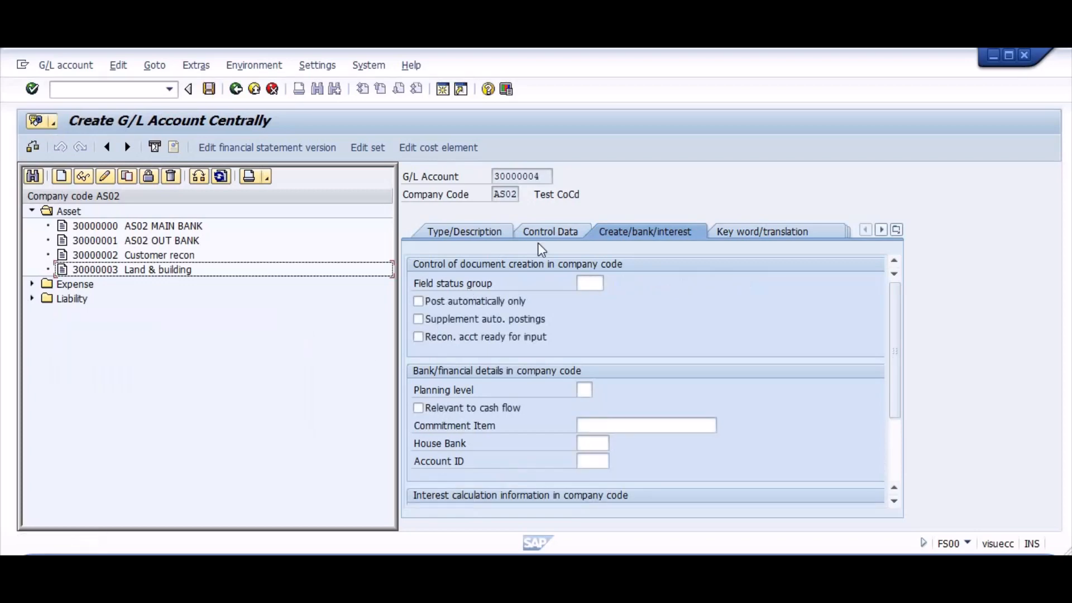
Assign account group Asset to account 30000004 and classify it as a balance sheet account
click(493, 226)
click(627, 285)
click(603, 300)
click(477, 319)
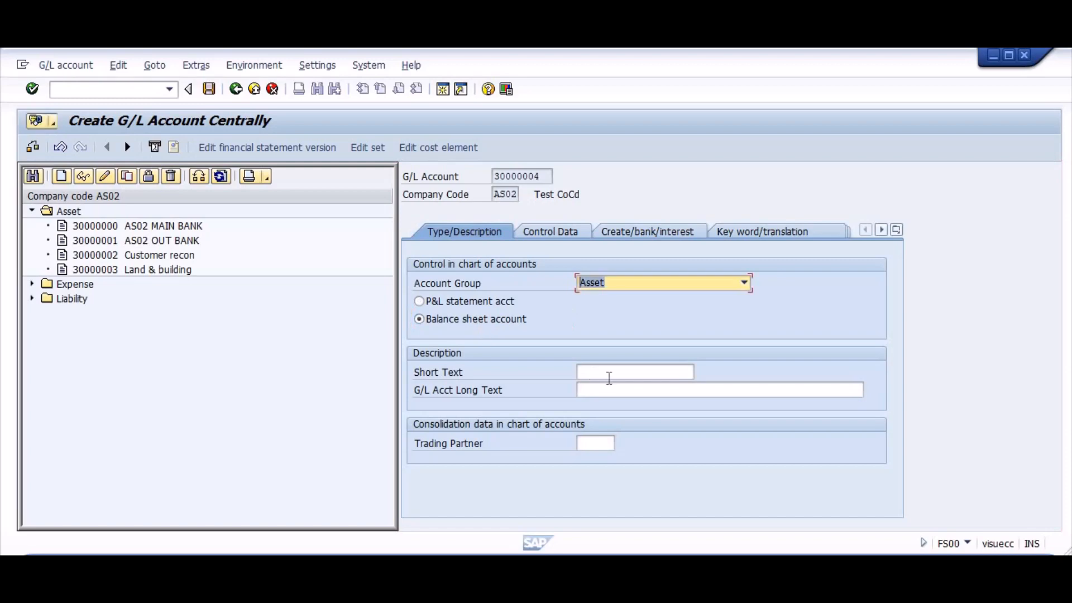
Enter "Accumulated Dep" as both the short text and the long text of G/L account 30000004
click(608, 374)
text(Accu)
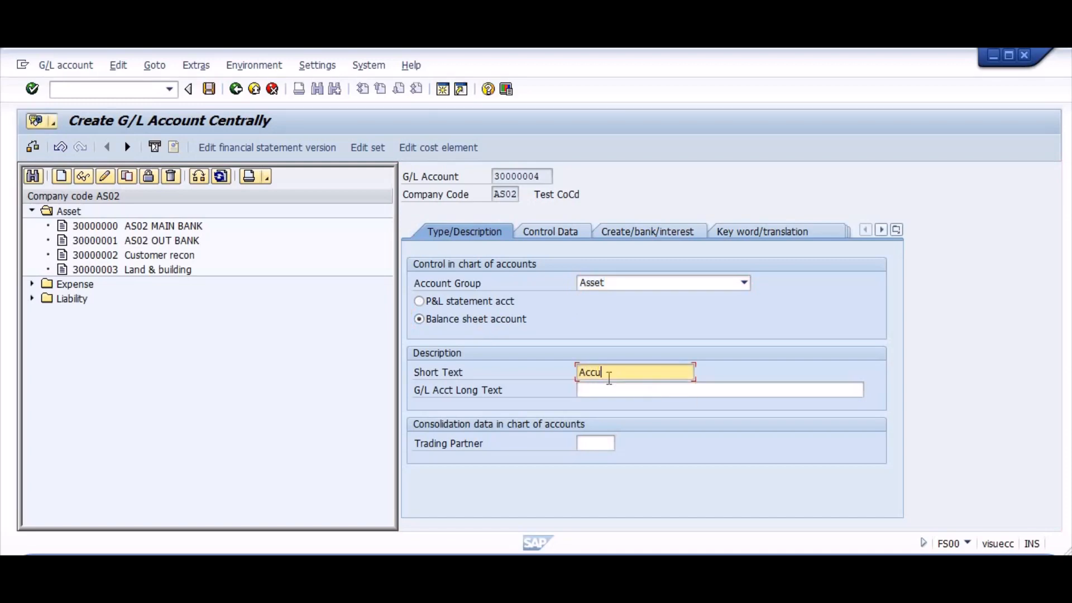
text(mulated Dep)
key(Tab)
text(A)
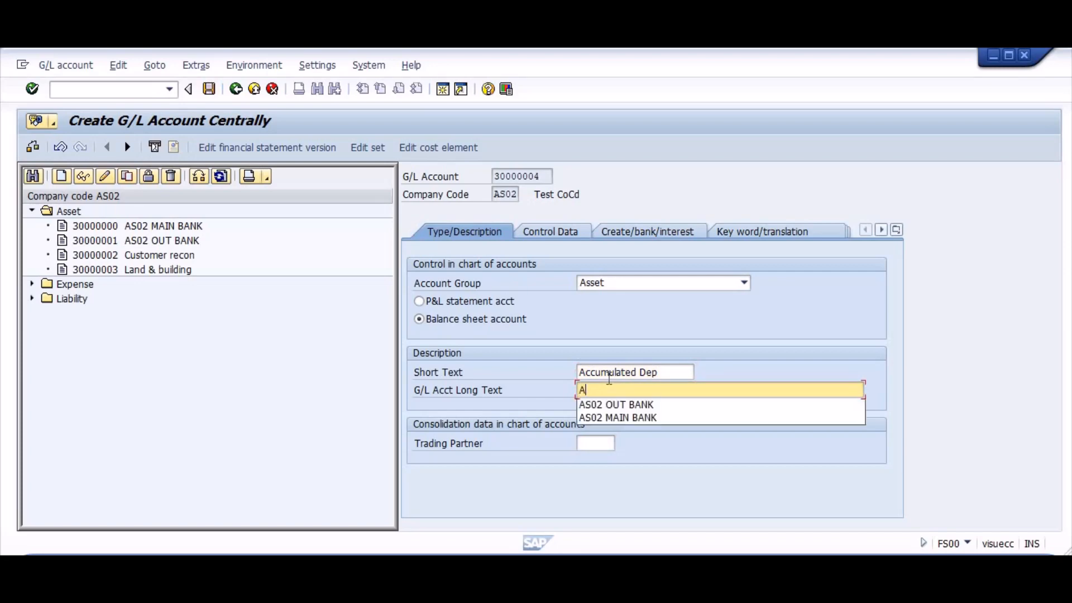
key(shift+Tab)
key(ctrl+c)
key(Tab)
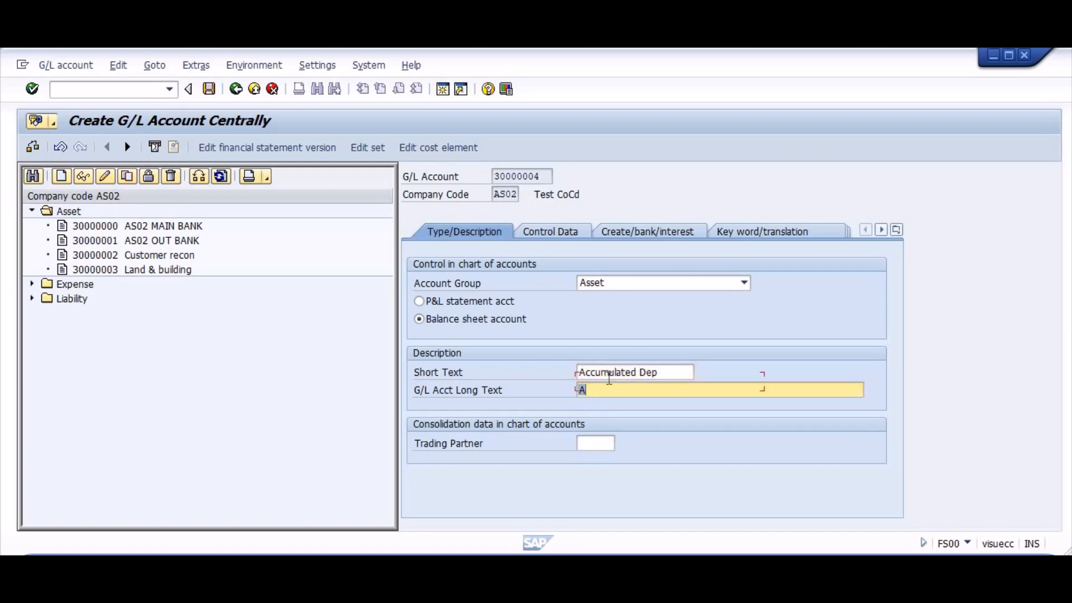
key(ctrl+v)
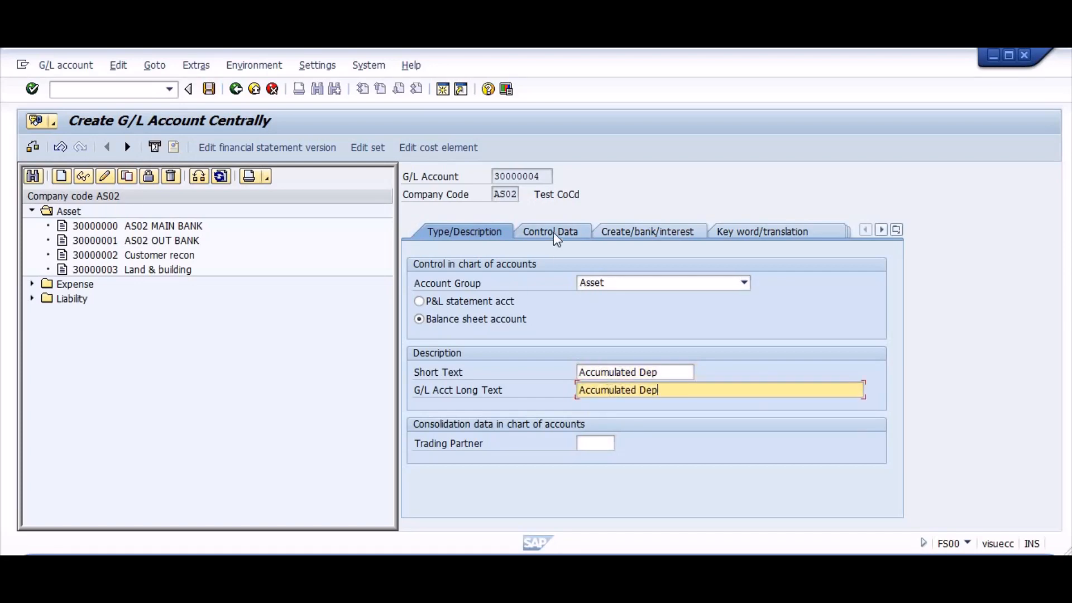
In the account's control data, allow posting without tax and make it a reconciliation account for Assets
key(Return)
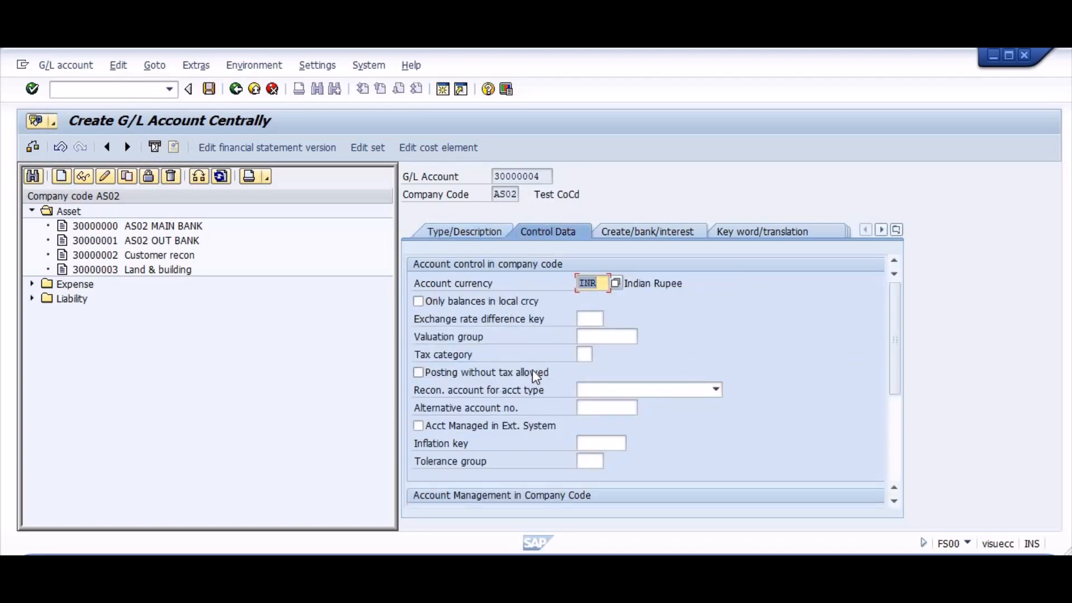
click(538, 370)
click(604, 390)
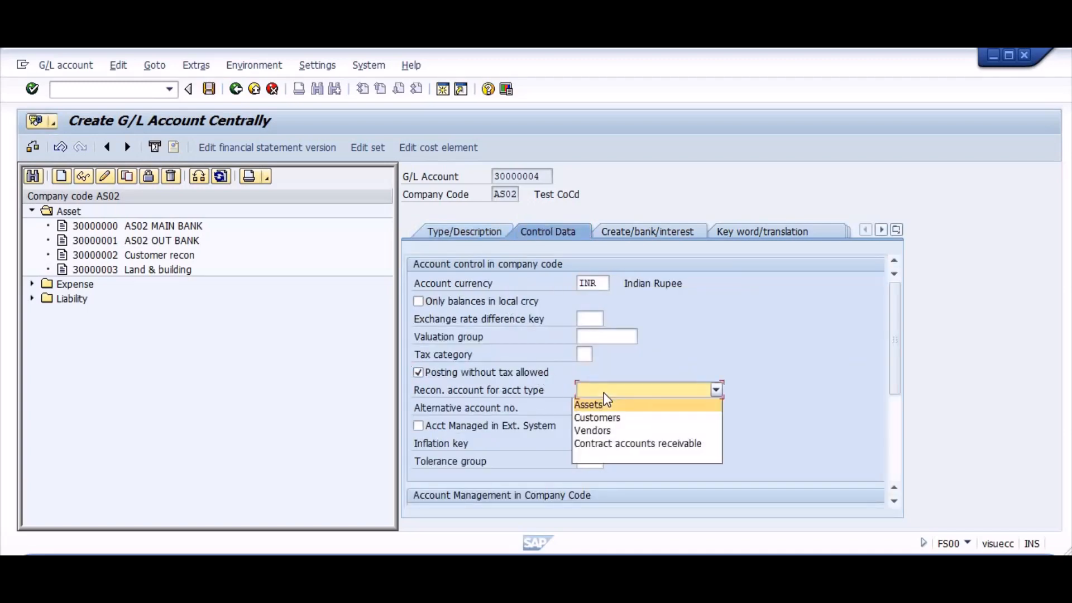
click(604, 402)
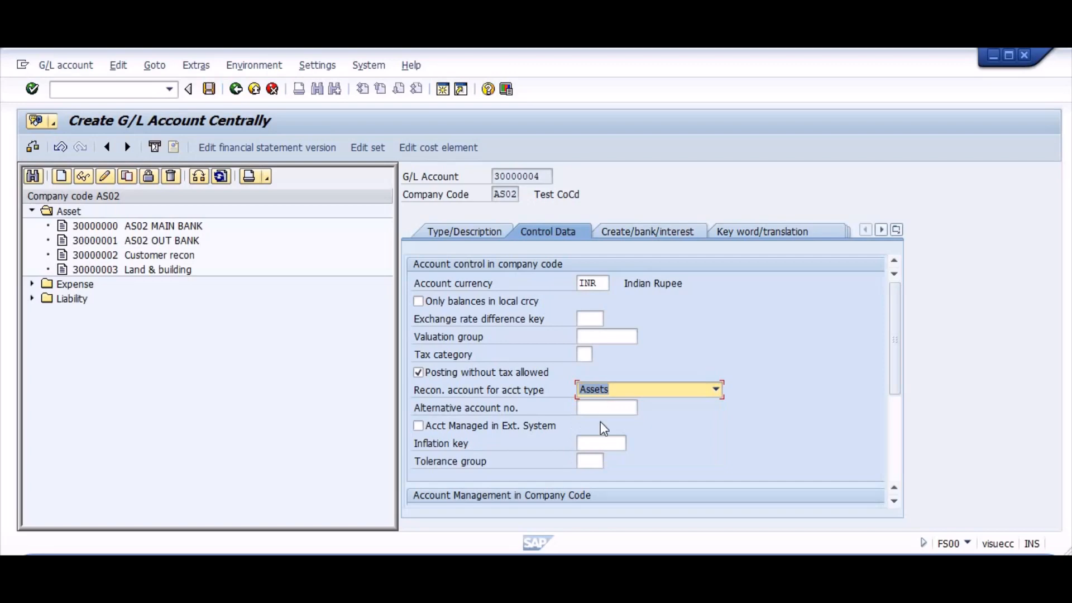
Assign field status group G001 to account 30000004 and save the new G/L account
click(646, 239)
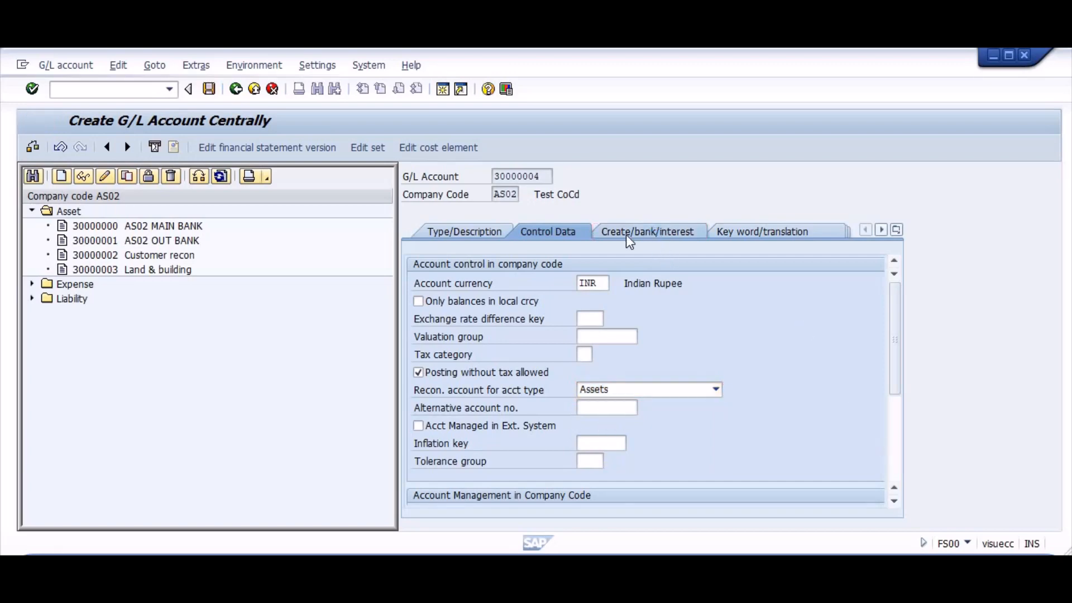
text(G001)
key(Down)
key(Return)
key(Return)
key(ctrl+s)
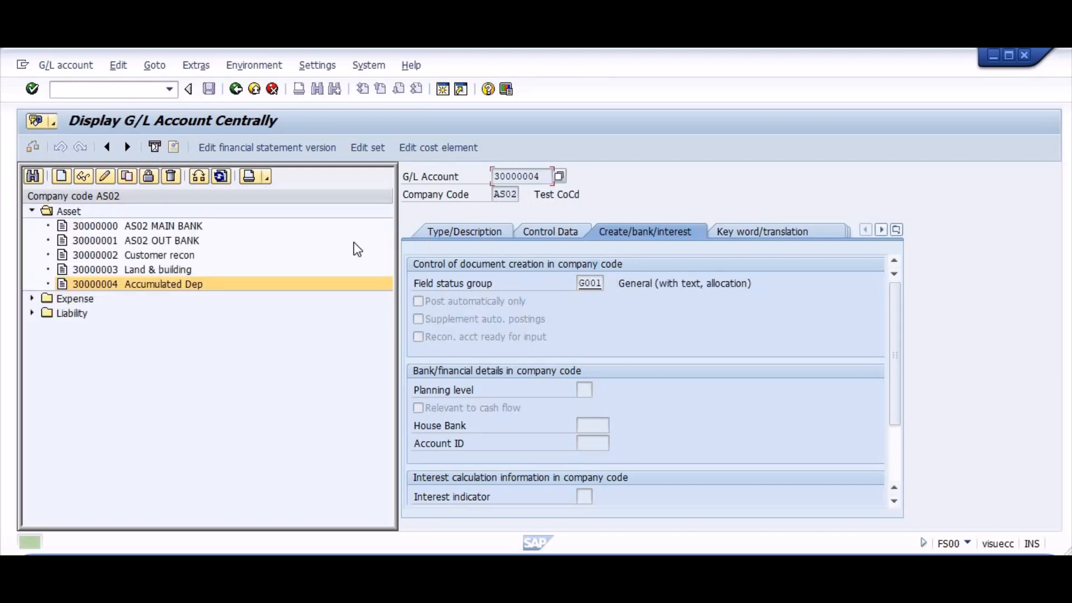
Copy account number 30000004 into the accumulated depreciation account for ordinary depreciation in AO90 and save it to the customizing request
drag(538, 178, 498, 179)
click(540, 178)
key(ctrl+c)
key(alt+Tab)
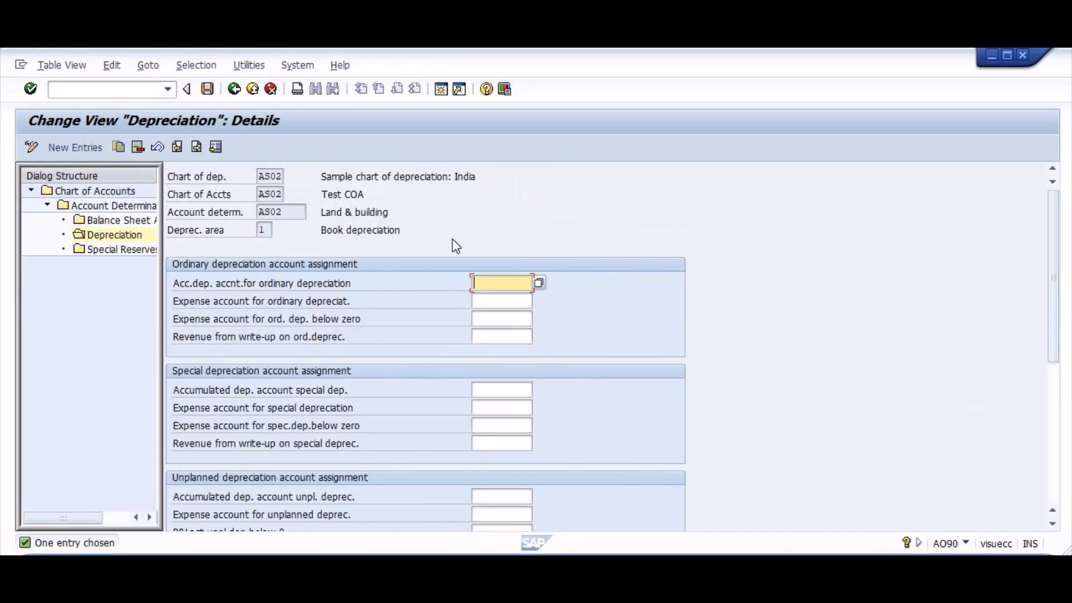
key(ctrl+v)
key(Return)
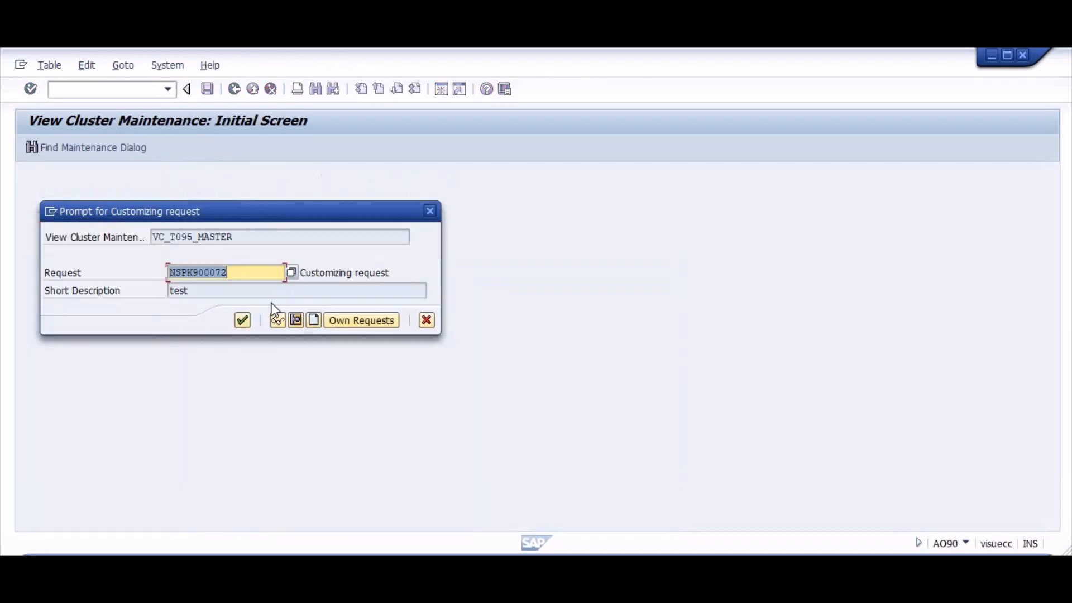
click(242, 320)
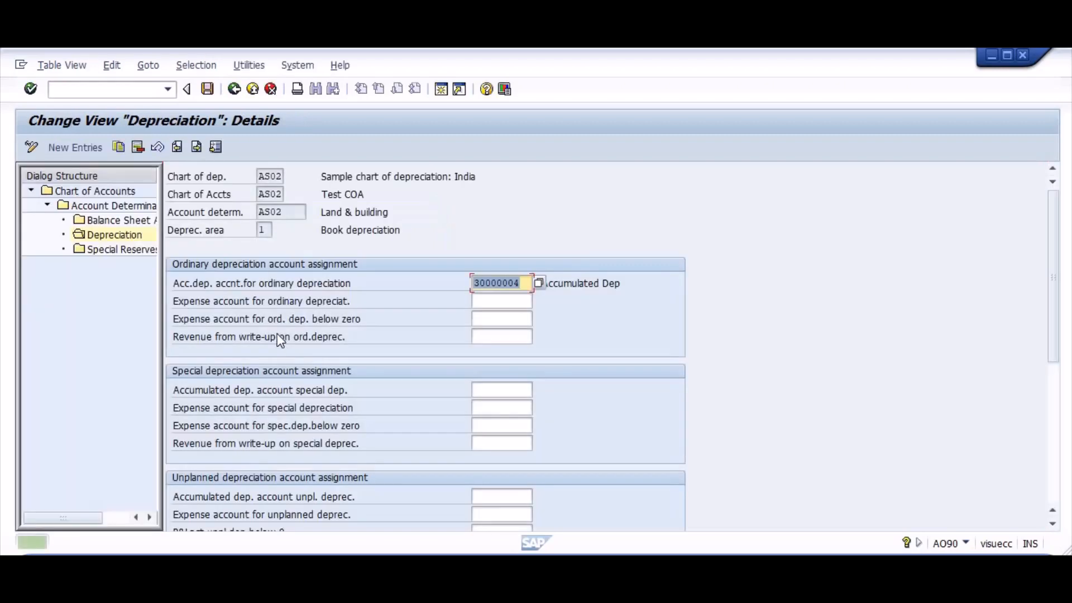
click(496, 303)
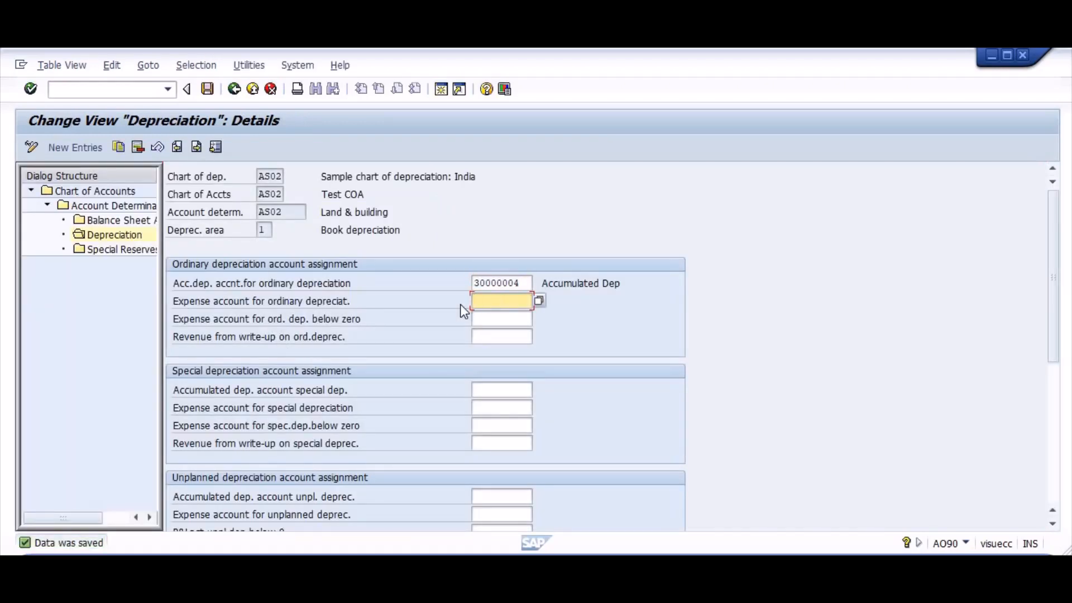
Consult the AA Setup list in the Word configuration guide, and open transaction OAYR in SAP
key(alt+Tab)
click(663, 323)
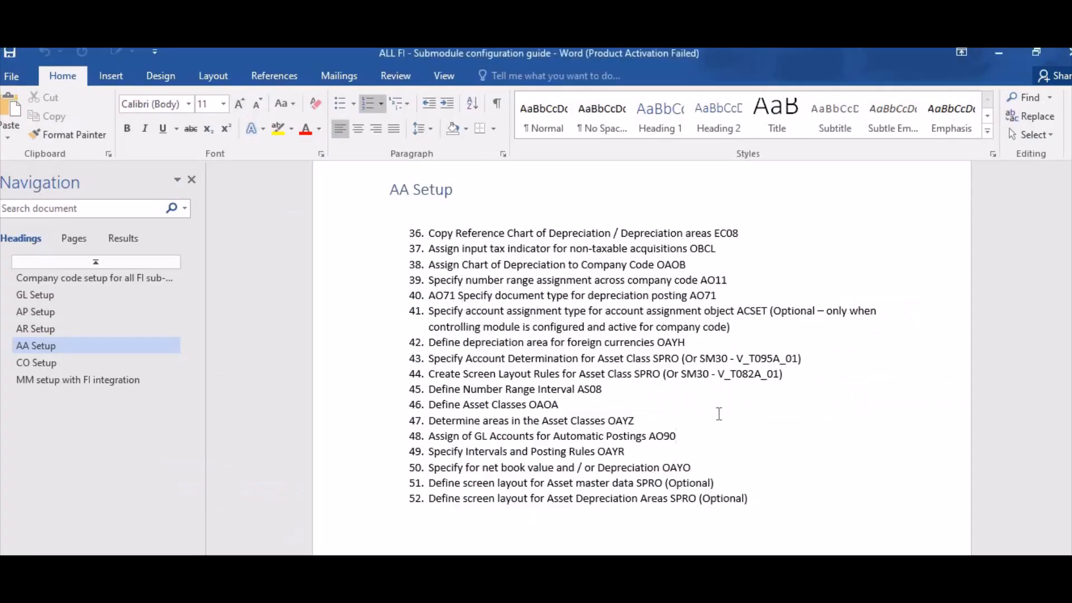
scroll(719, 414, down, 3)
click(651, 355)
key(alt+Tab)
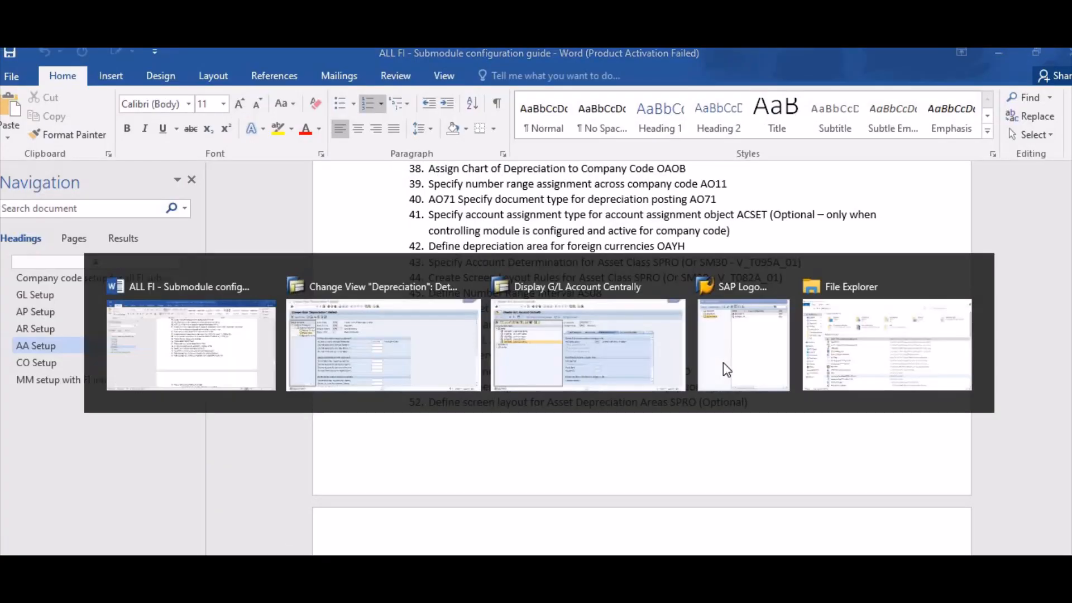
key(ctrl+slash)
text(/)
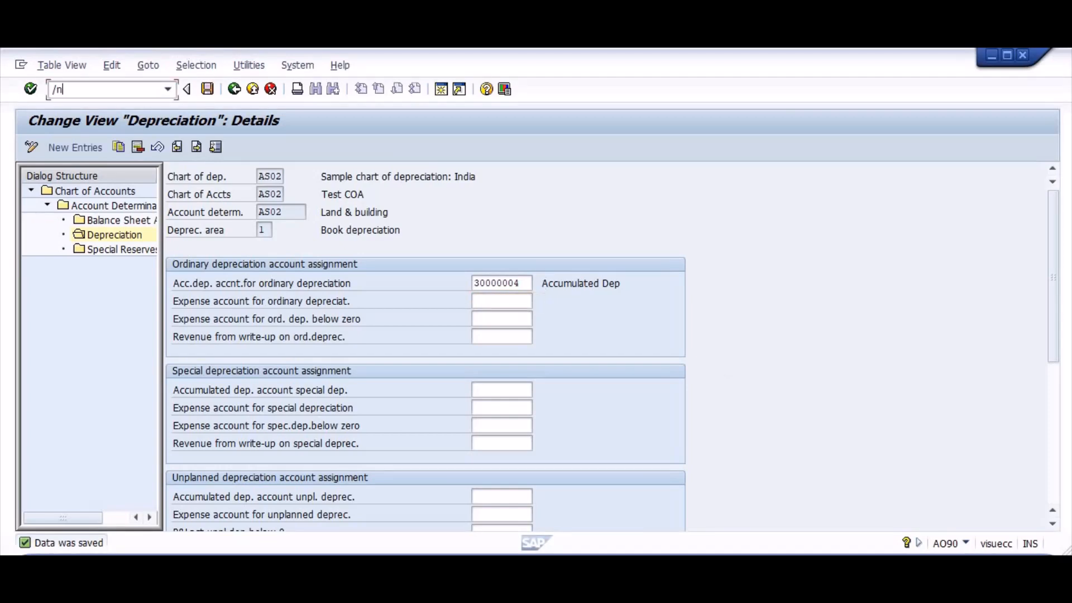
text(noayr)
key(Return)
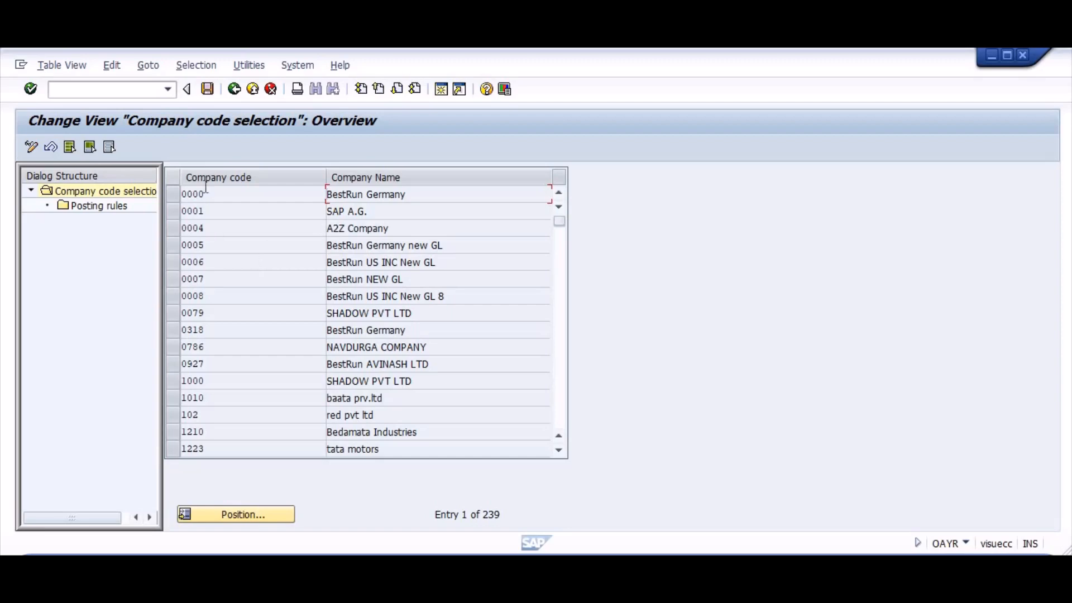
Find company code AS02 and examine its posting rules for book depreciation, including the posting period and interval
click(232, 509)
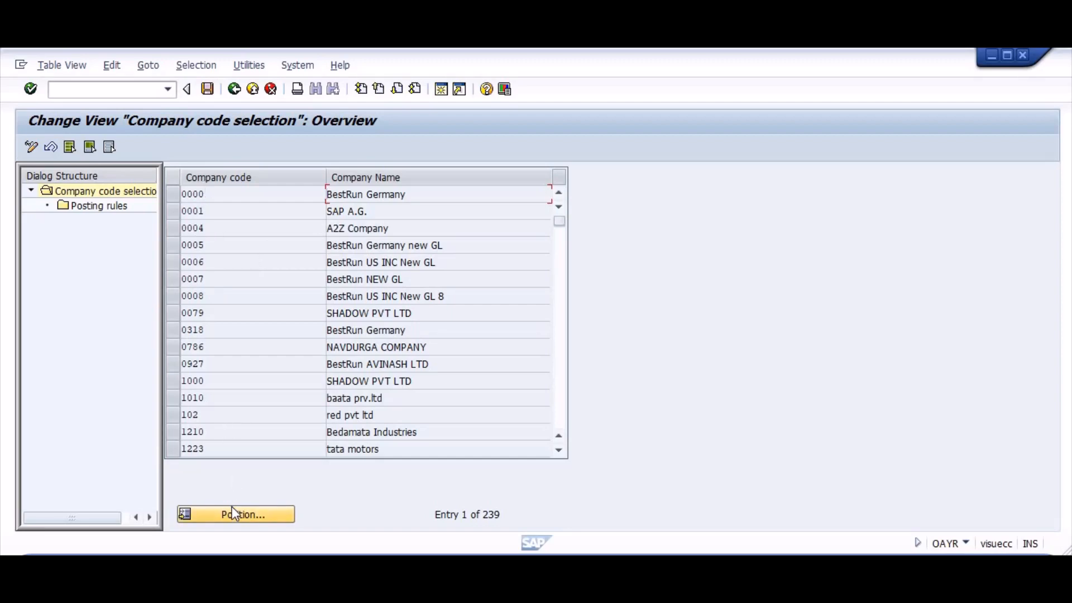
text(as02)
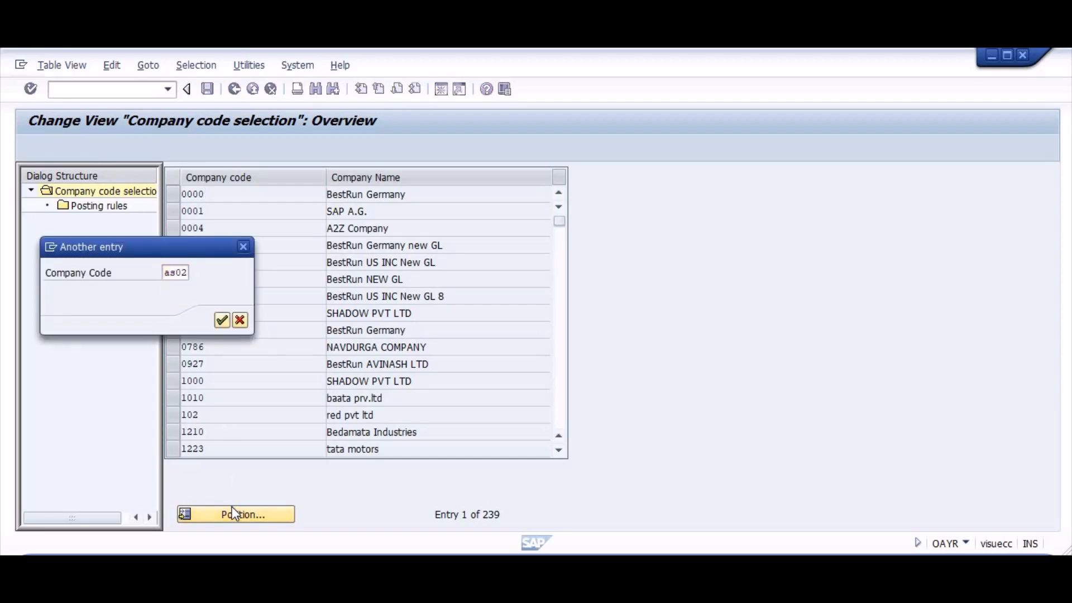
key(Return)
click(75, 208)
double_click(92, 208)
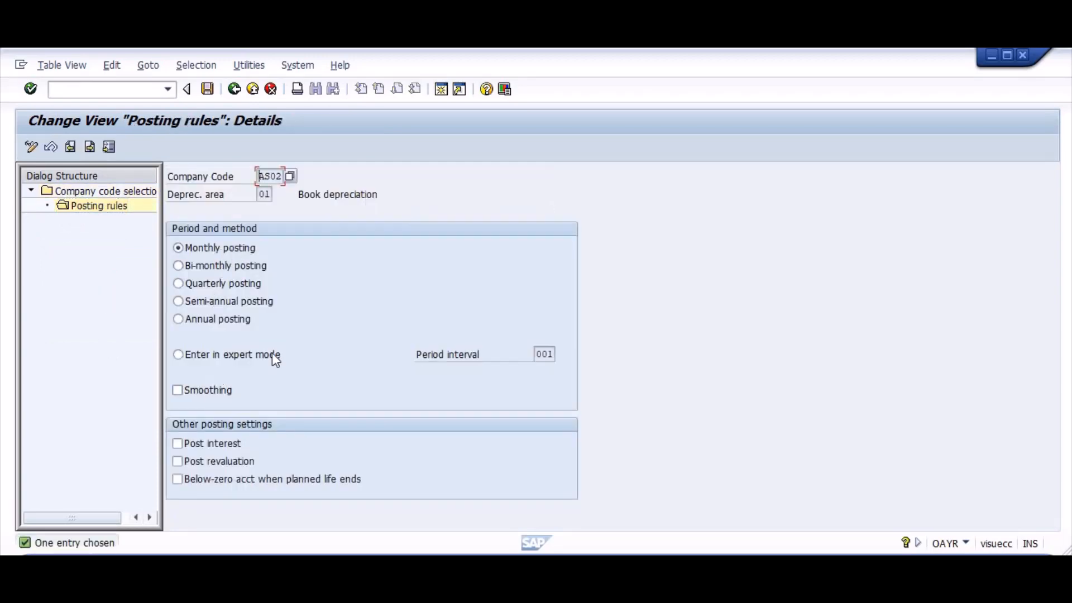
click(537, 353)
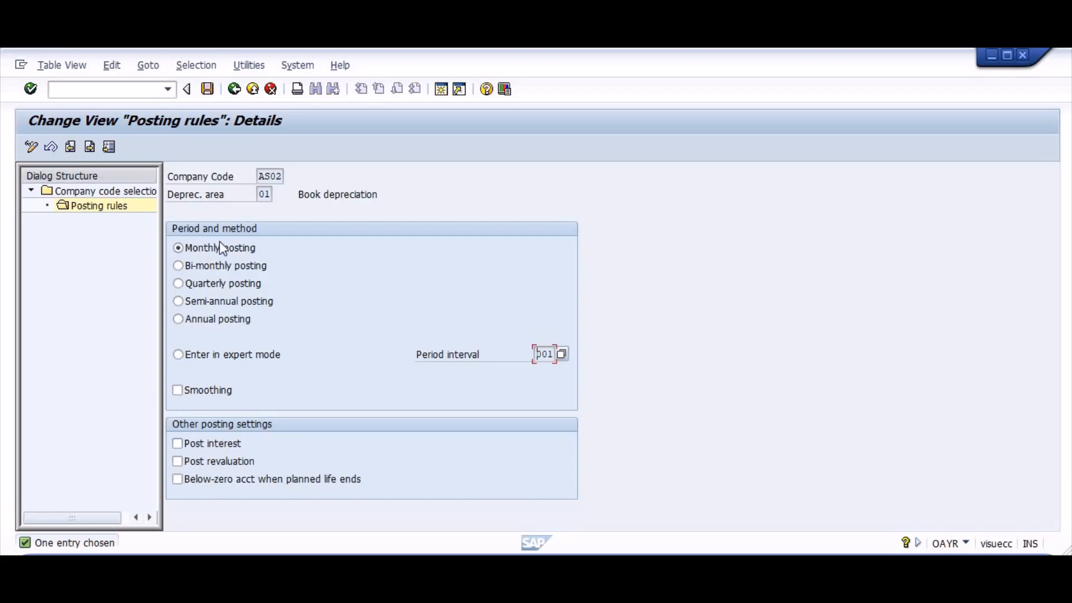
Check the Word configuration guide, open transaction OAYO in SAP, and acknowledge the messages
key(alt+Tab)
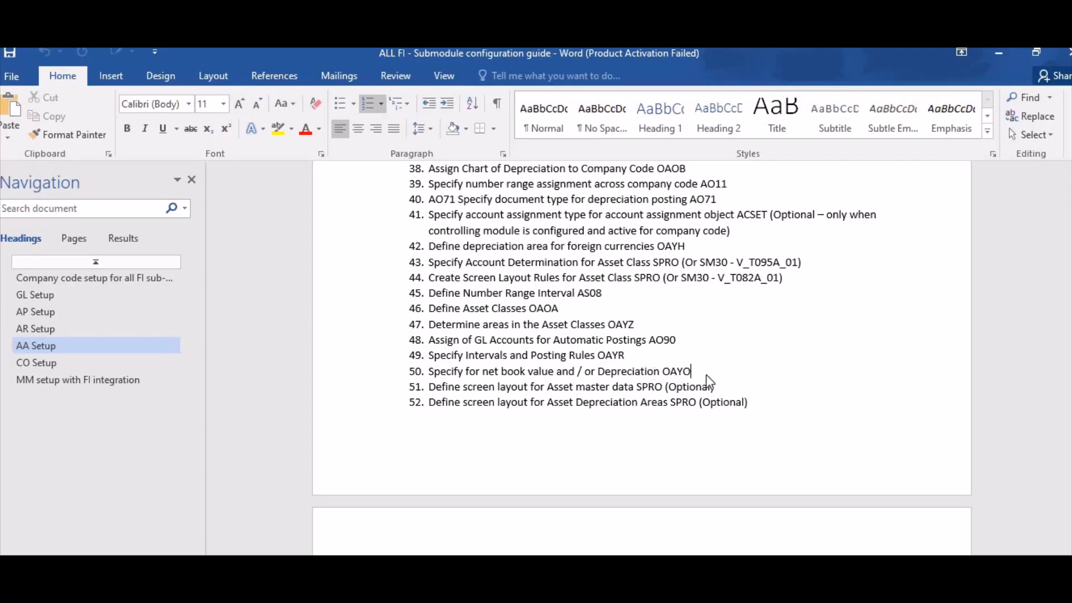
key(alt+Tab)
key(ctrl+slash)
text(/noayo)
key(Return)
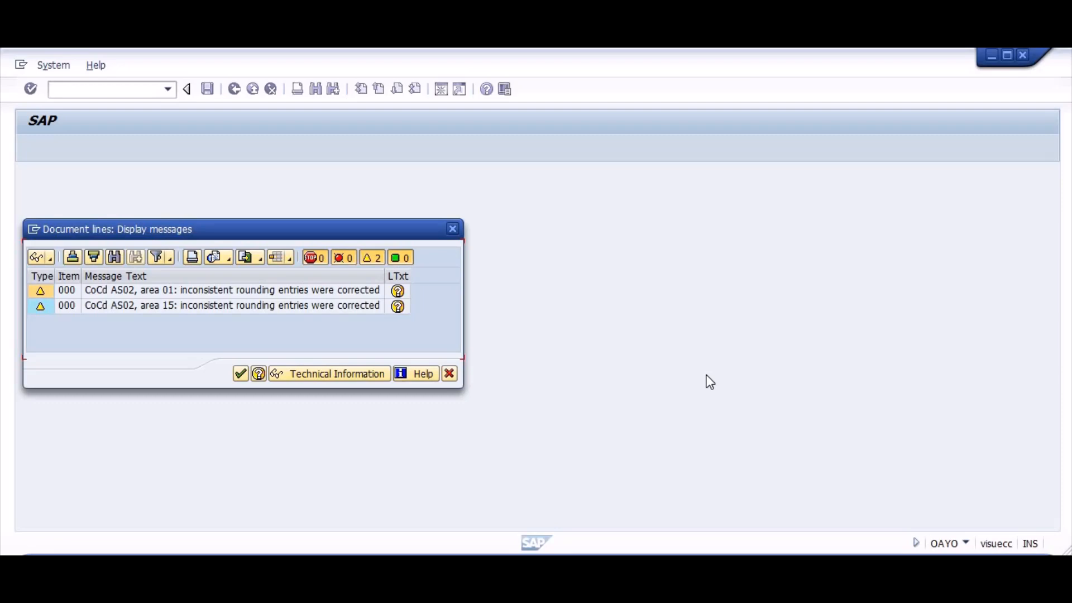
key(Return)
key(Return)
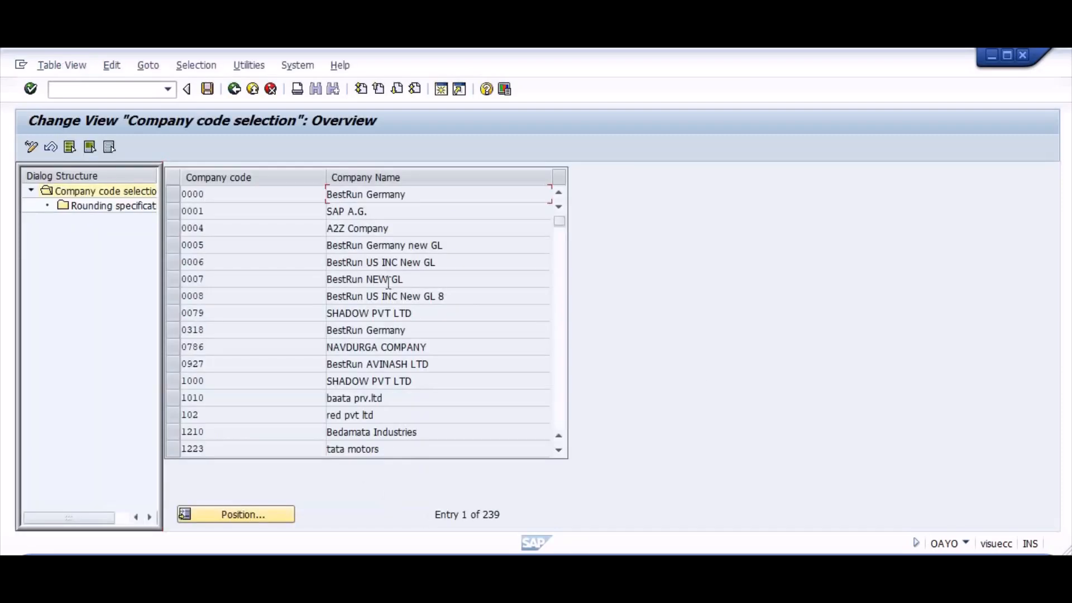
Find company code AS02 and examine its rounding specifications for depreciation areas 01 and 15
click(233, 511)
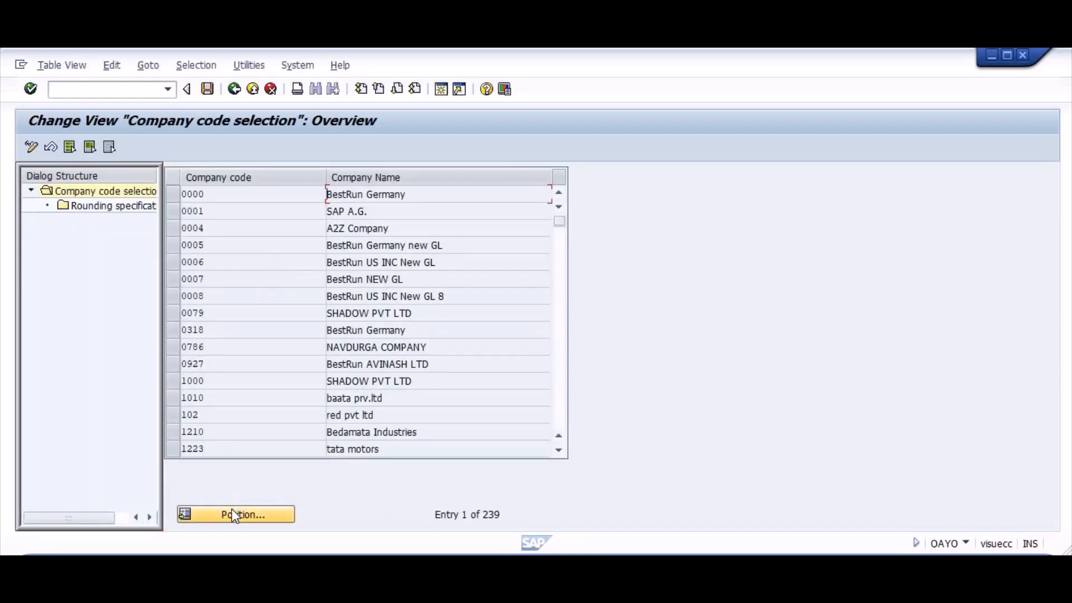
text(as02)
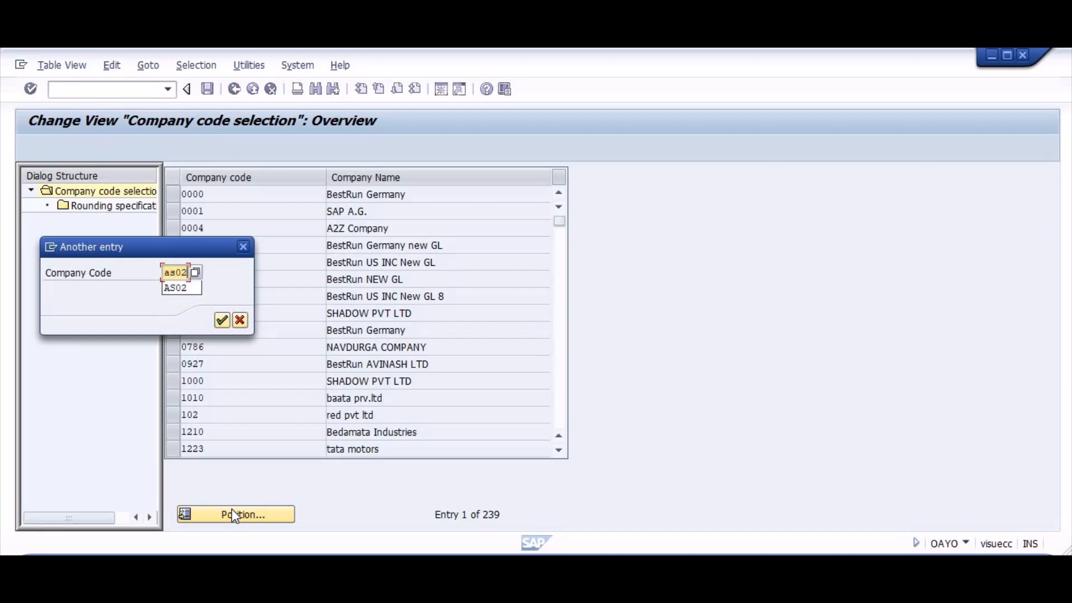
key(Return)
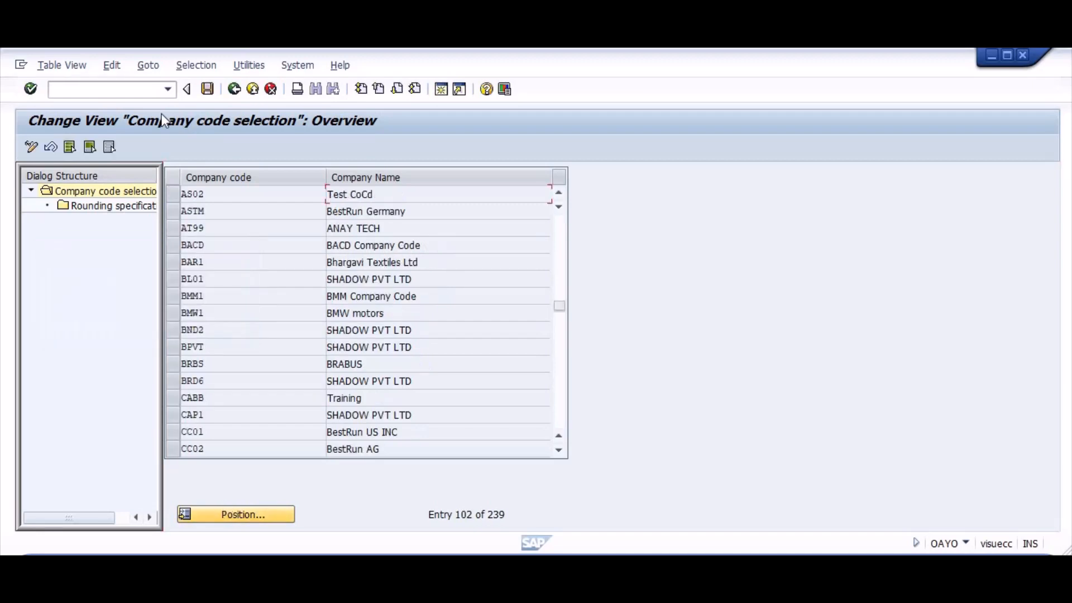
click(172, 195)
double_click(95, 206)
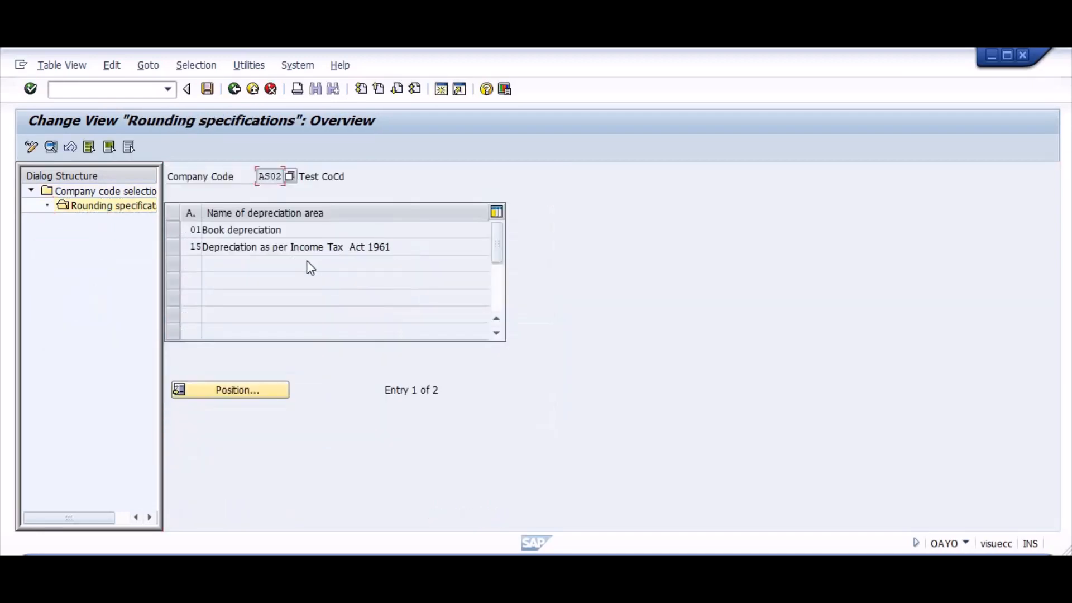
double_click(306, 235)
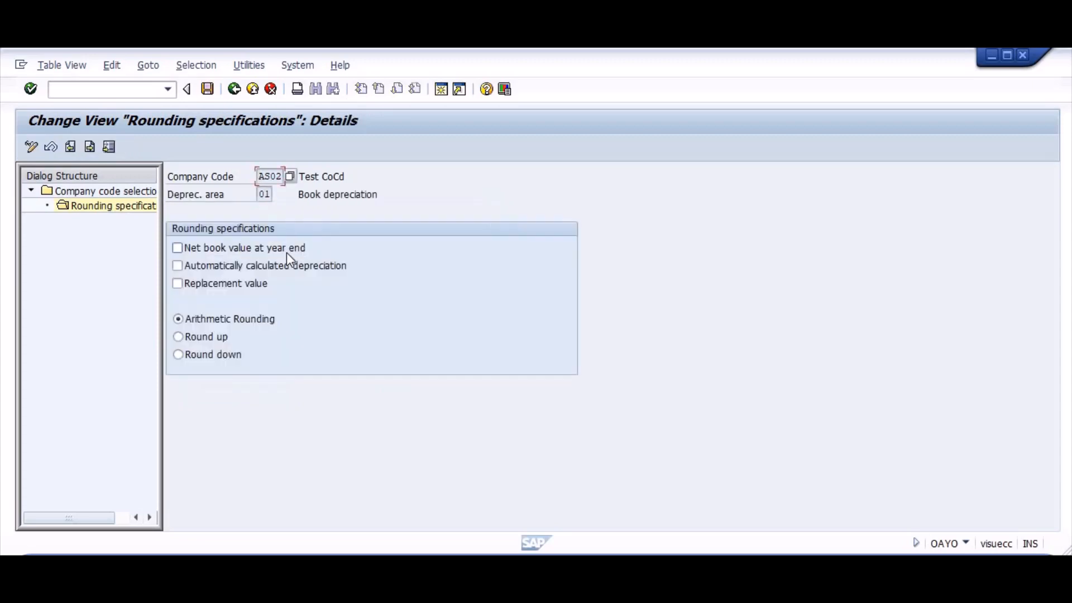
click(234, 90)
double_click(281, 251)
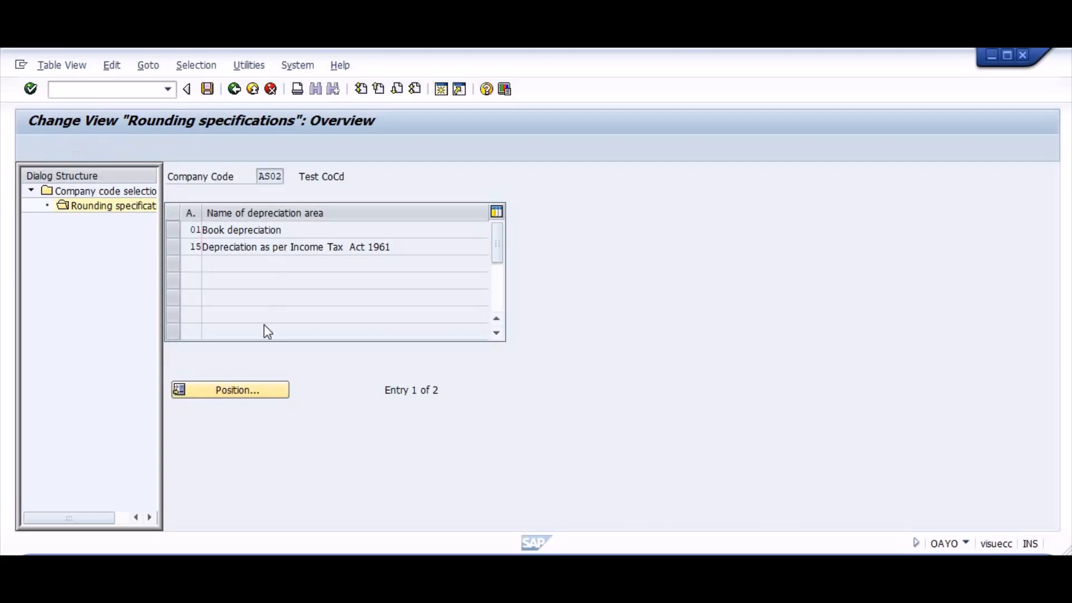
Review the optional screen layout and depreciation key items in the Word configuration guide, and switch back to SAP
key(alt+Tab)
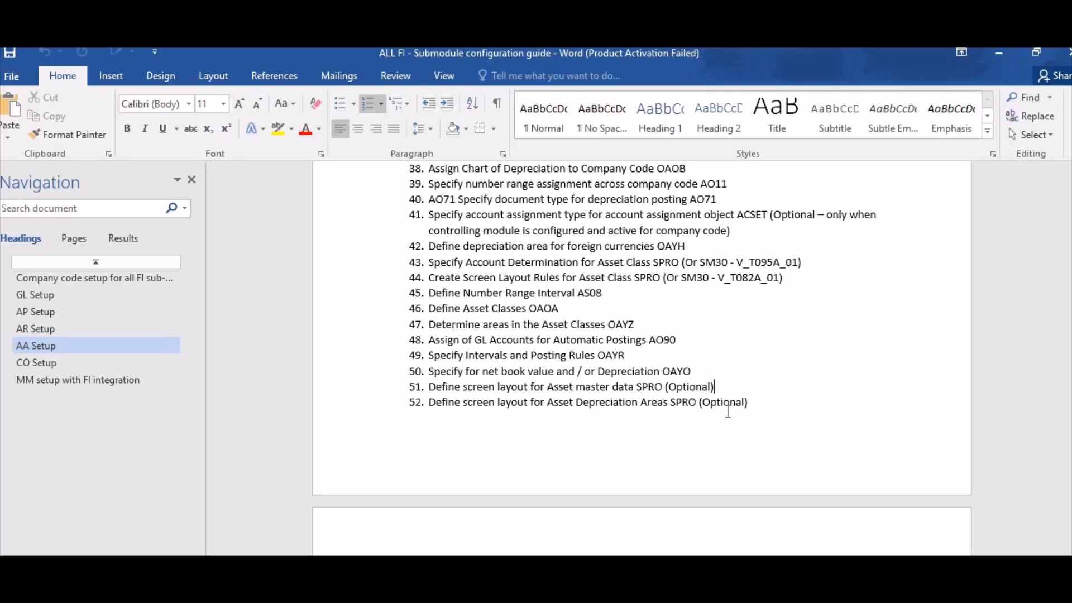
scroll(728, 412, down, 5)
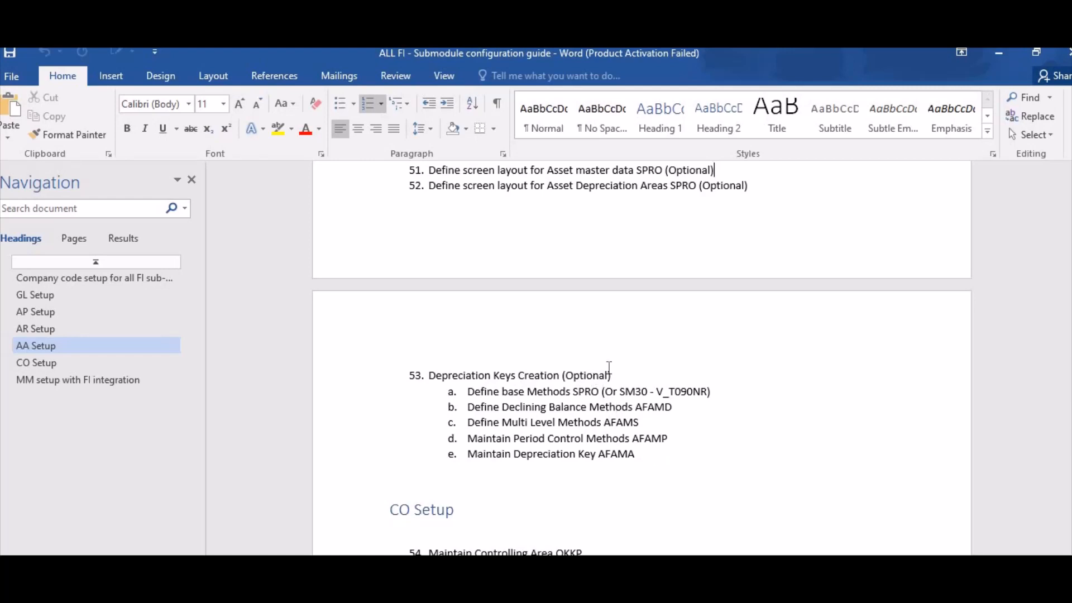
drag(456, 378, 638, 459)
click(637, 459)
key(alt+Tab)
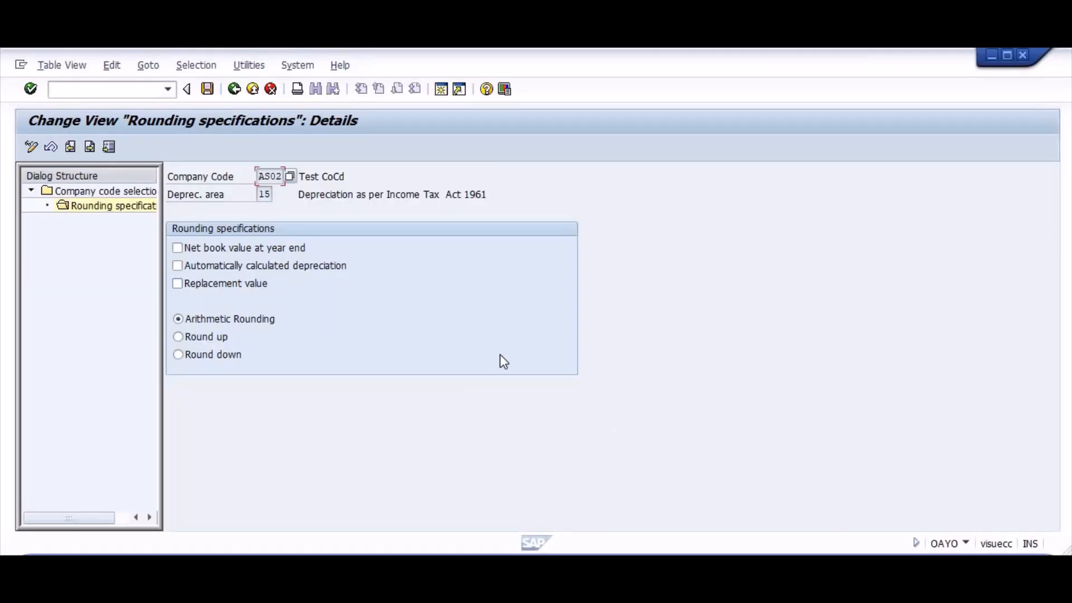
Leave the rounding specifications for the SAP Easy Access screen and return to the depreciation key list in the Word guide
key(ctrl+slash)
text(/n)
key(Return)
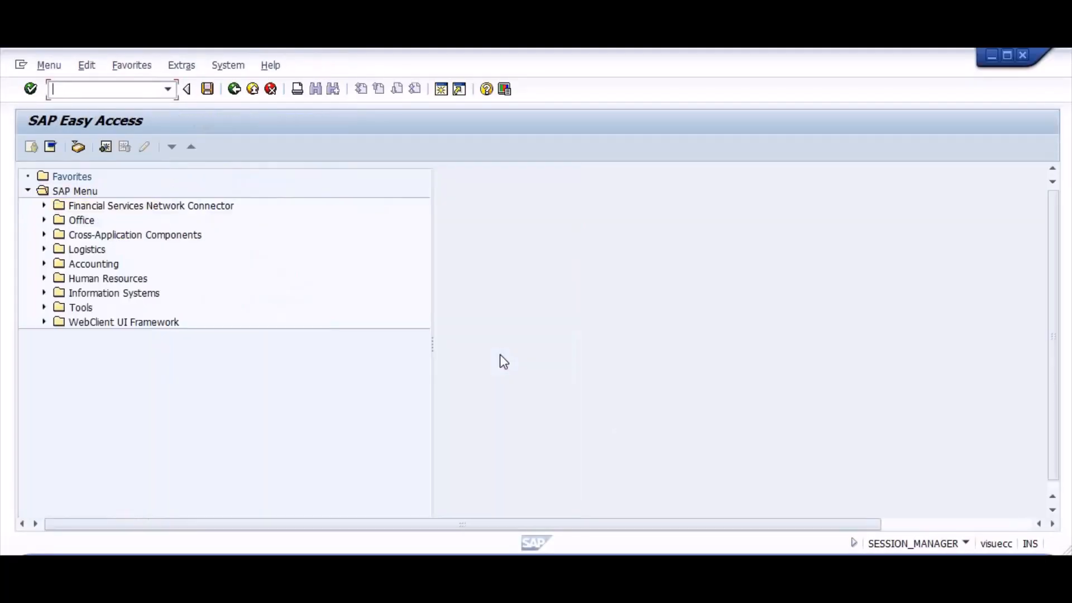
key(alt+Tab)
click(643, 450)
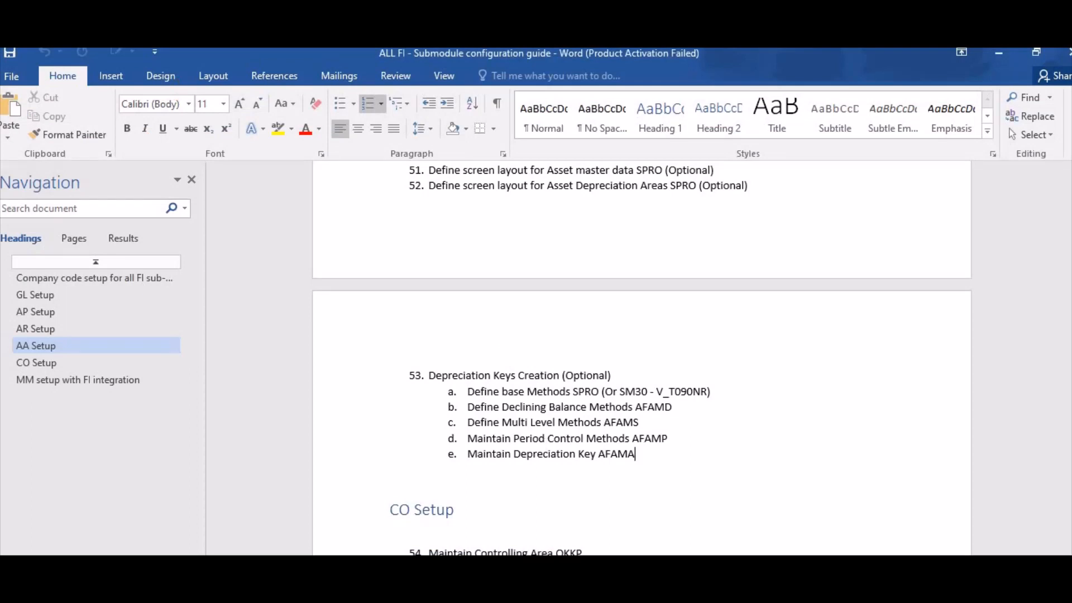
Add a new main-level item "Create Asset" after the depreciation key sub-items in the Word guide
key(Return)
key(shift+Tab)
text(Post As)
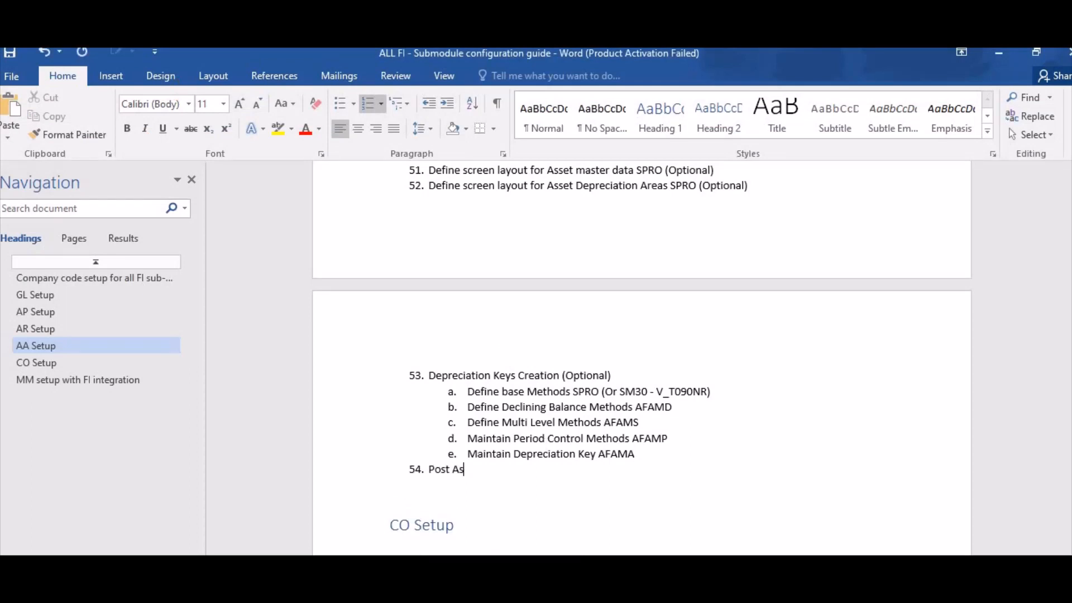
key(BackSpace)
key(BackSpace)
key(BackSpace)
key(BackSpace)
key(BackSpace)
text(Create Asse)
Switch to SAP, start transaction AS01 for asset class AS02 in company code AS02, and enter the description "Test AS02"
key(alt+Tab)
text(as01)
key(Return)
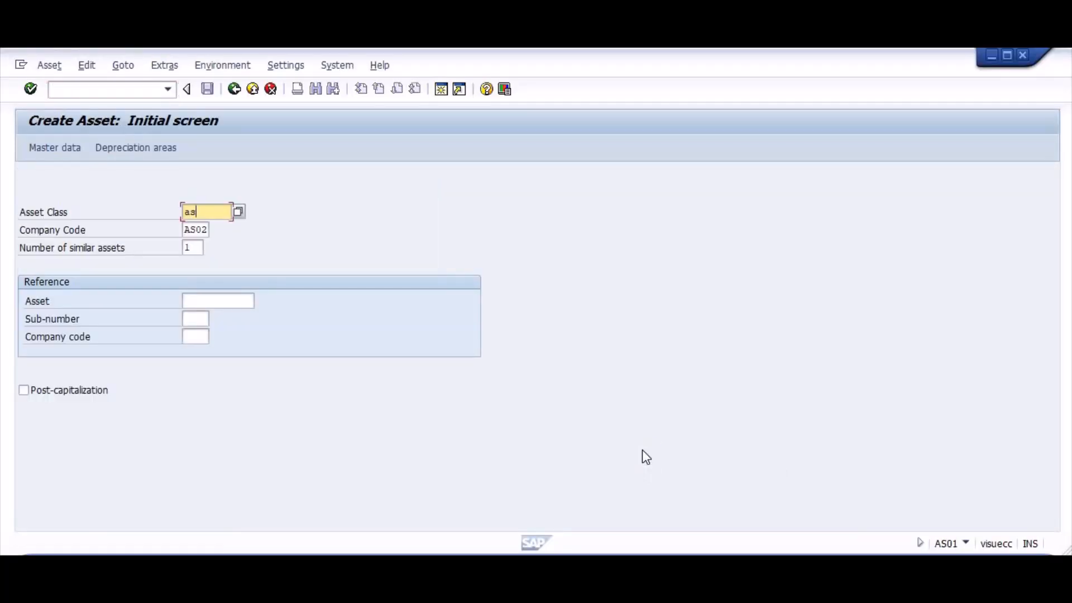
text(as02)
key(Return)
text(T)
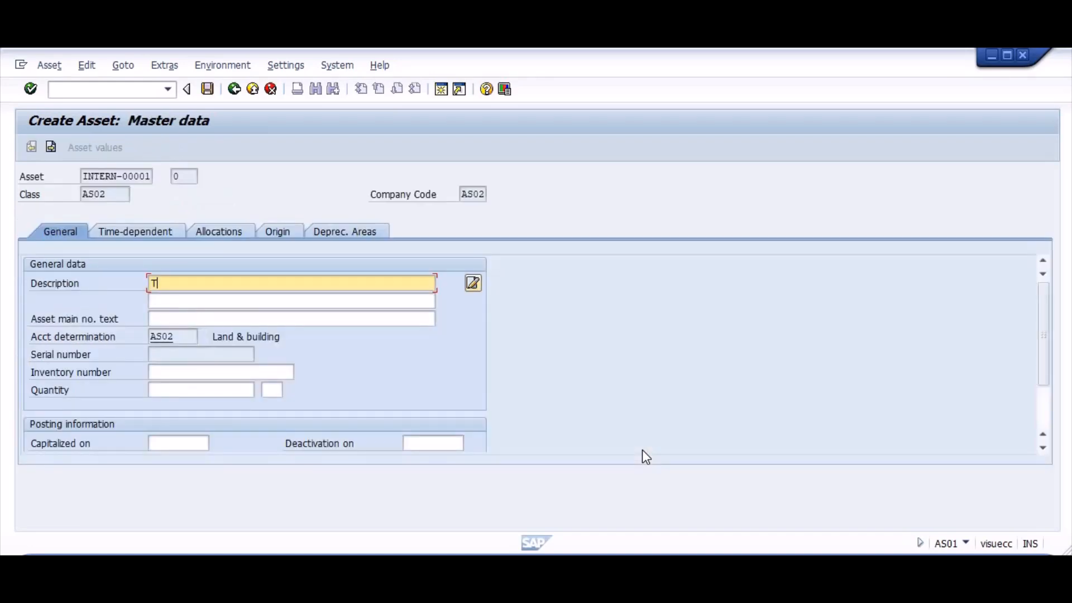
text(est AS02)
key(Return)
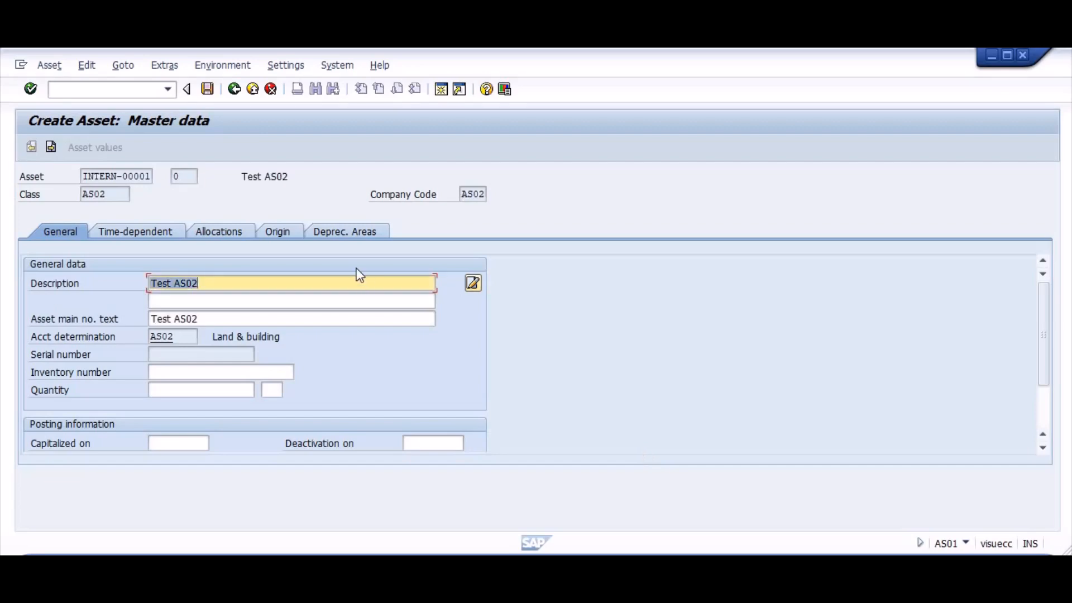
Examine the asset's time-dependent data and the cost center search for company code AS02, closing the search without choosing a value
click(168, 233)
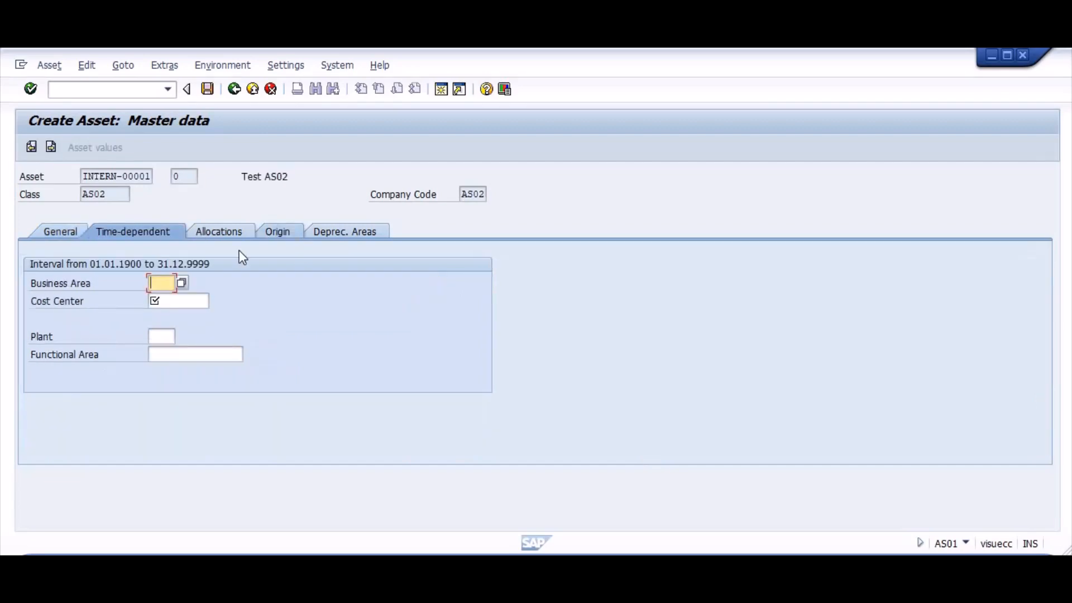
key(Tab)
key(shift+Tab)
key(shift+Tab)
click(64, 231)
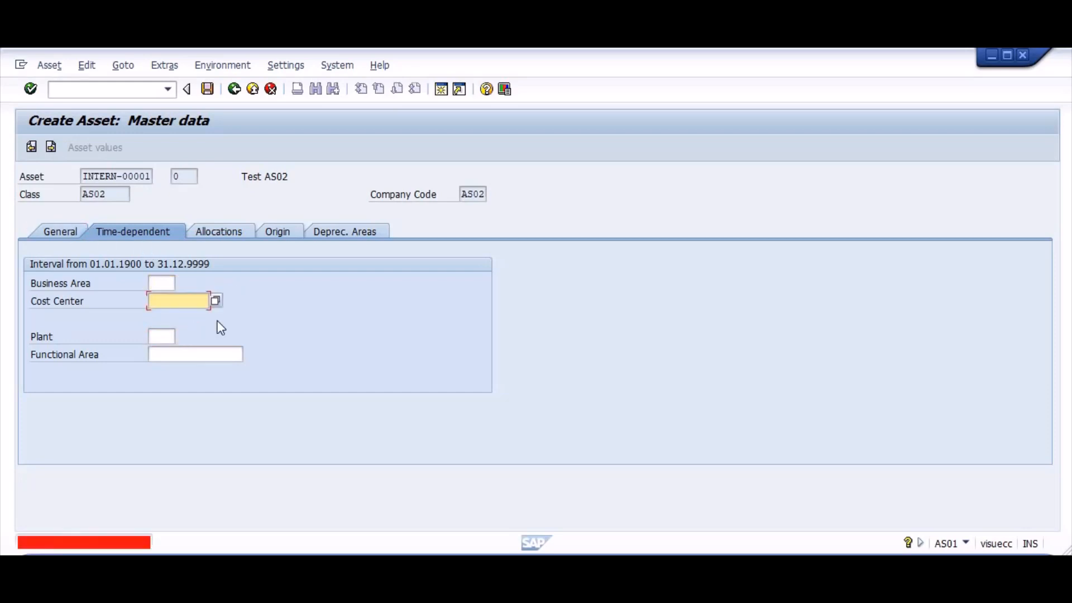
click(215, 301)
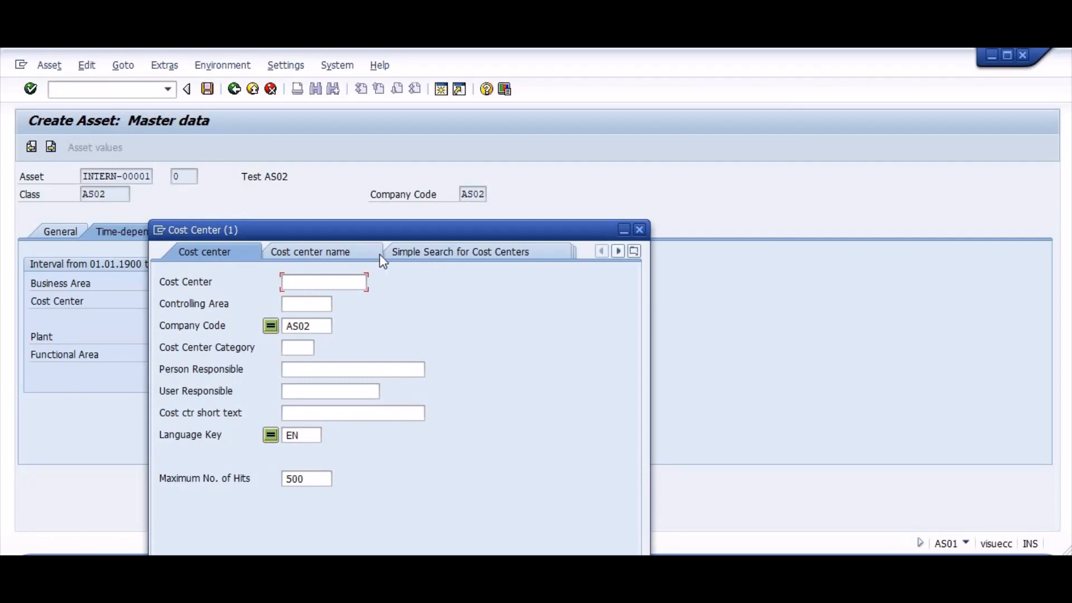
drag(375, 234, 360, 124)
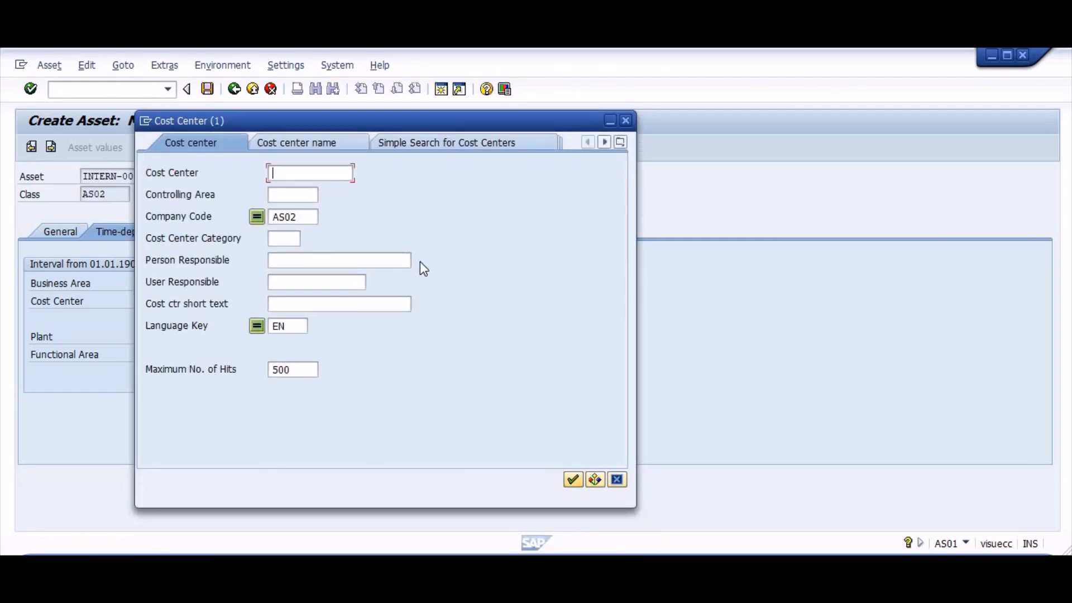
click(627, 121)
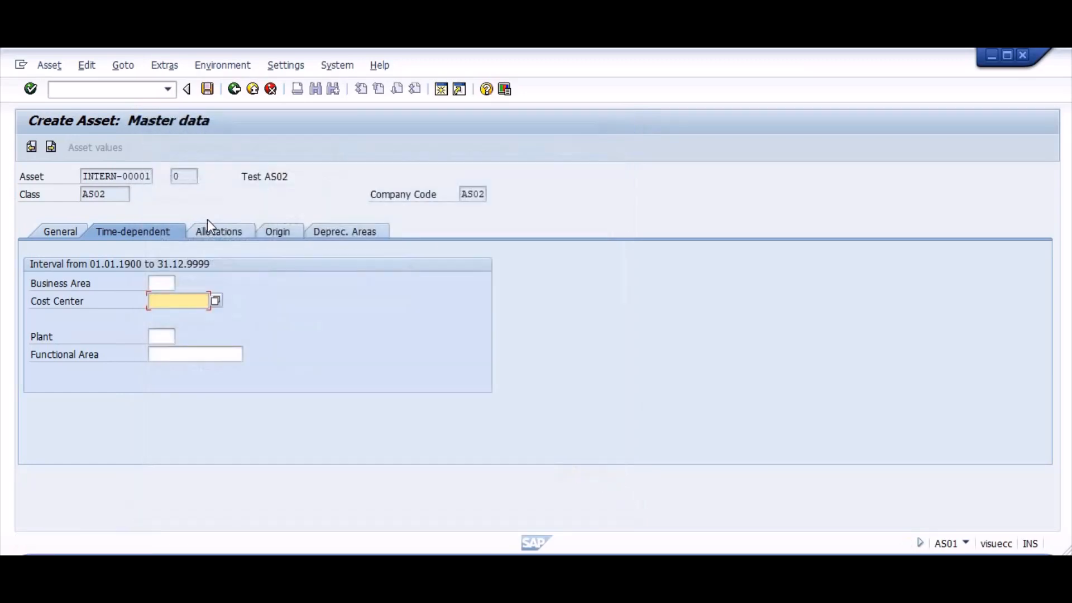
Cancel the asset's processing and restart its creation for class AS02 with the description "Test AS02"
click(271, 90)
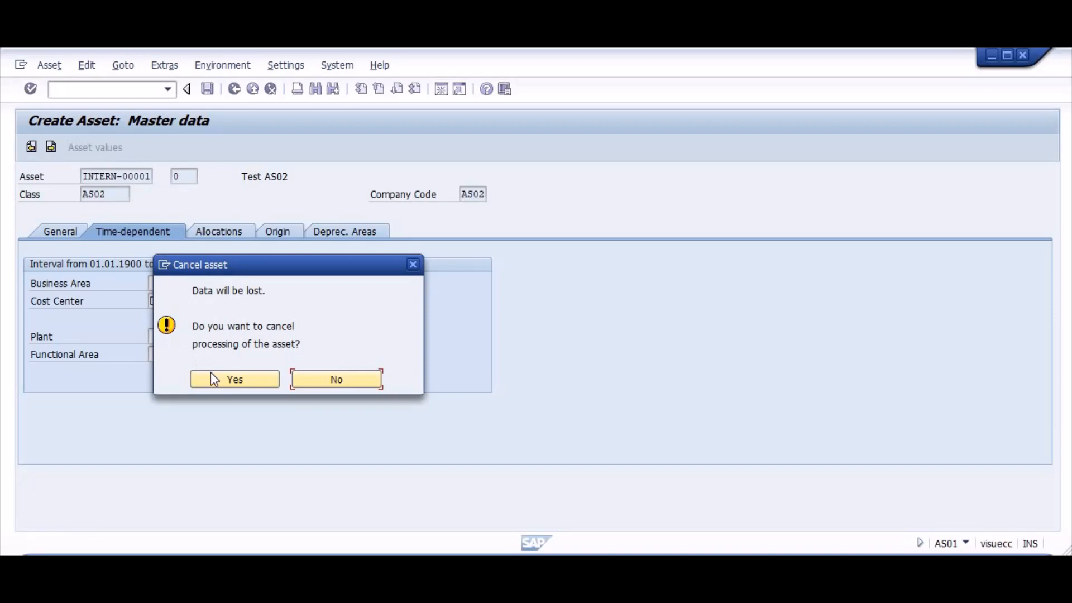
click(226, 379)
key(Return)
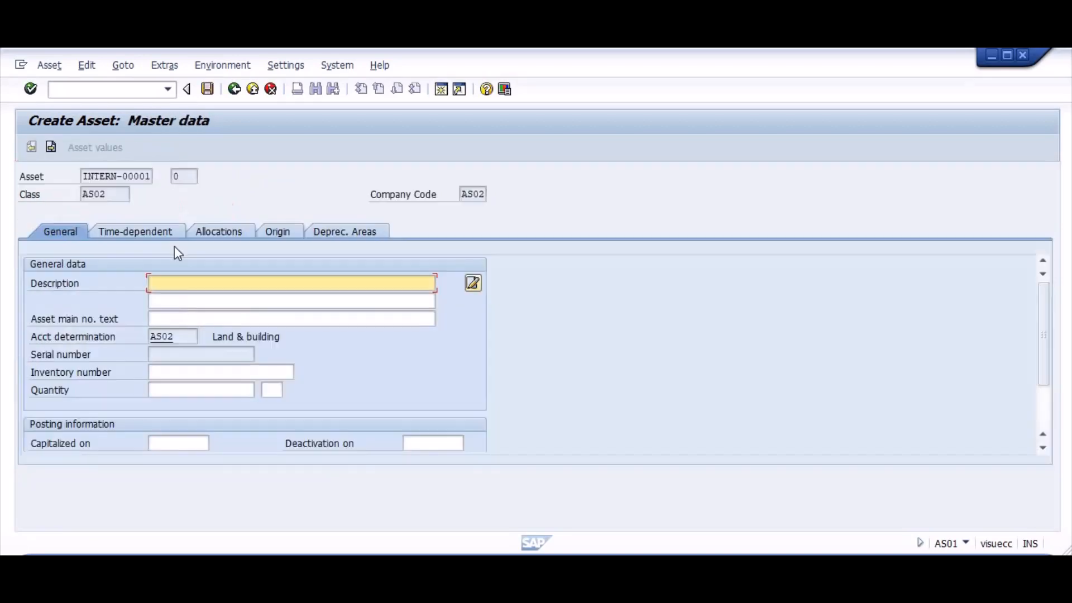
key(Down)
key(Return)
Set the useful life of the book depreciation area to 10, try to save the asset, and abandon its creation
click(337, 234)
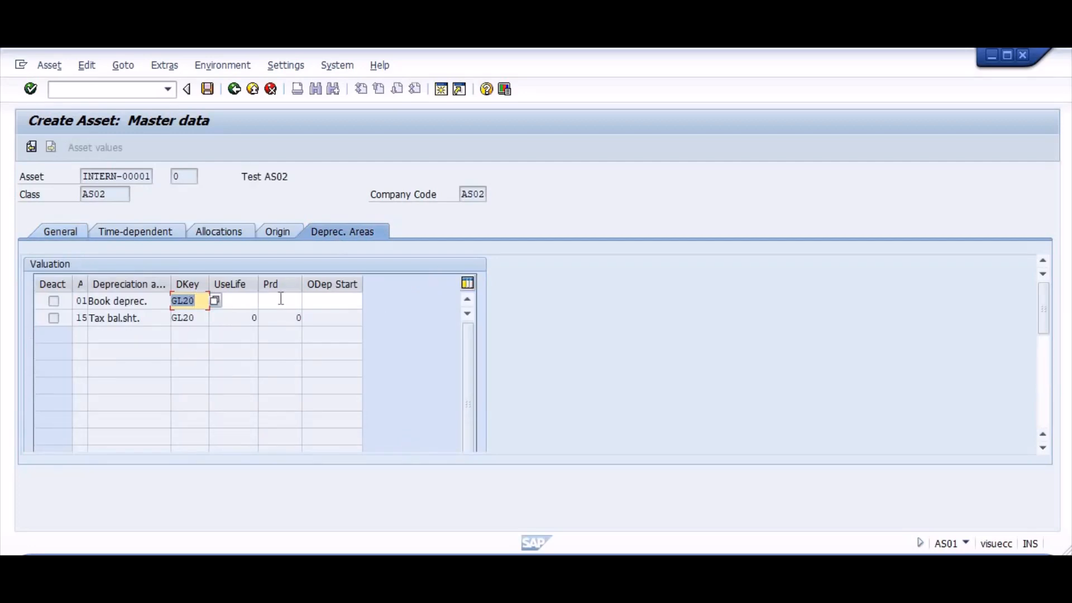
key(Return)
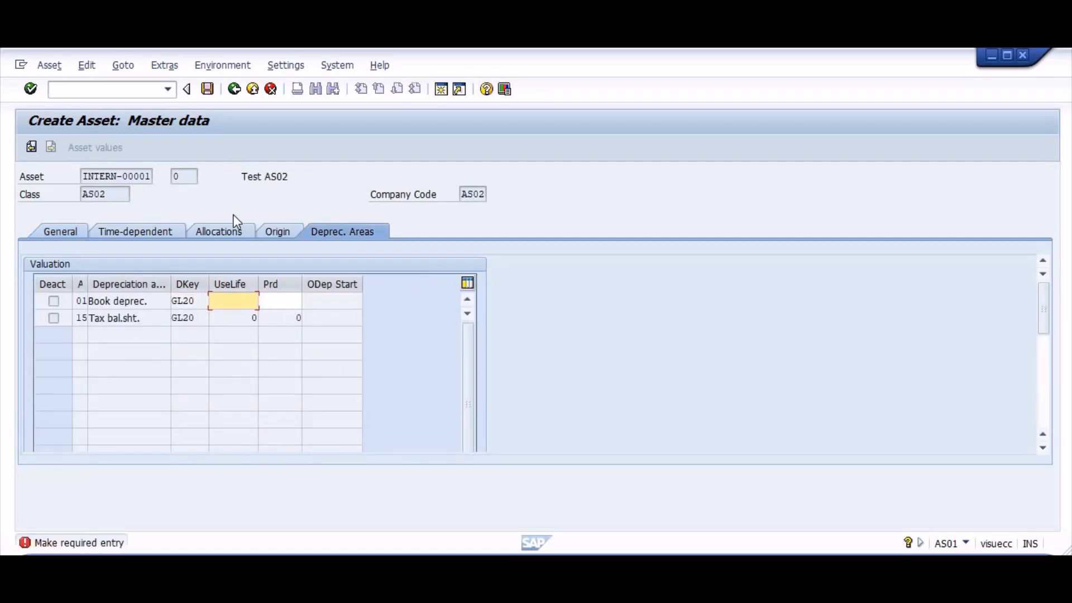
text(10)
key(Return)
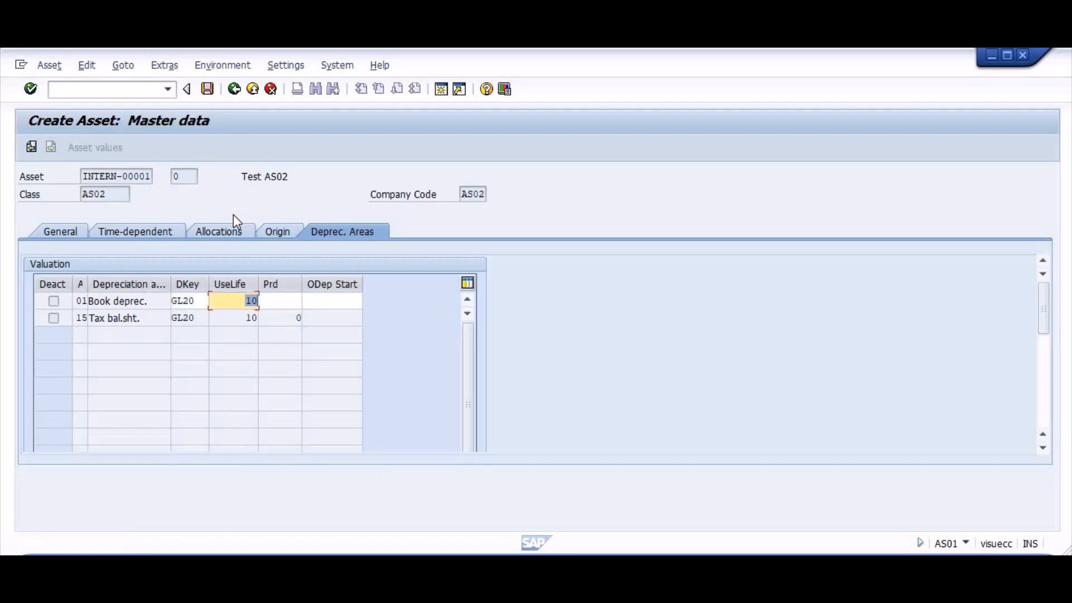
click(208, 89)
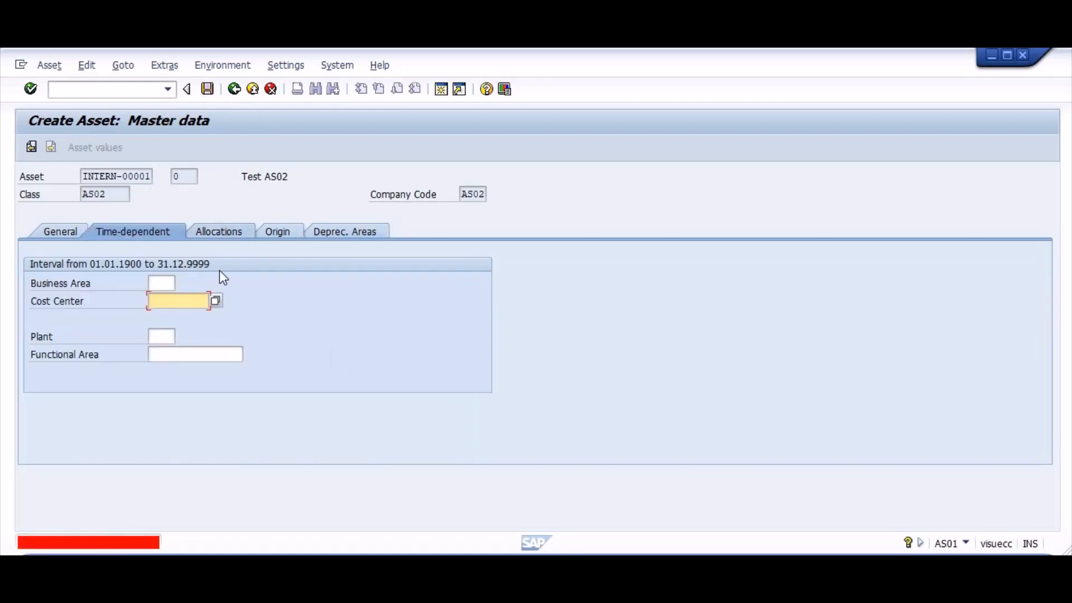
key(ctrl+slash)
text(/n)
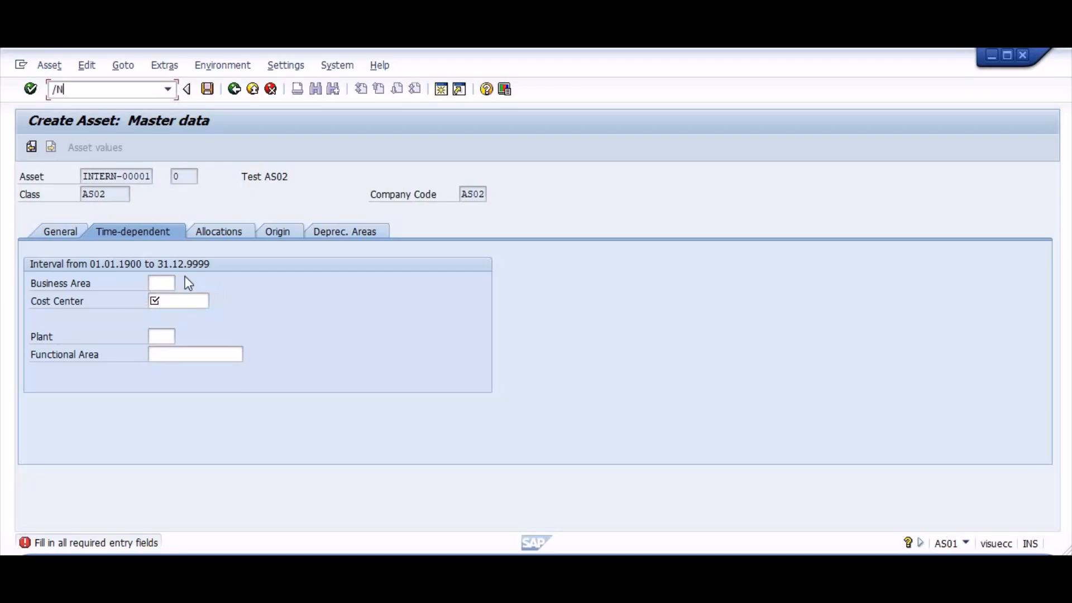
key(Return)
Check the CO Setup list in the Word guide, try transaction OKKP in SAP, and decline to display the locked data
key(alt+Tab)
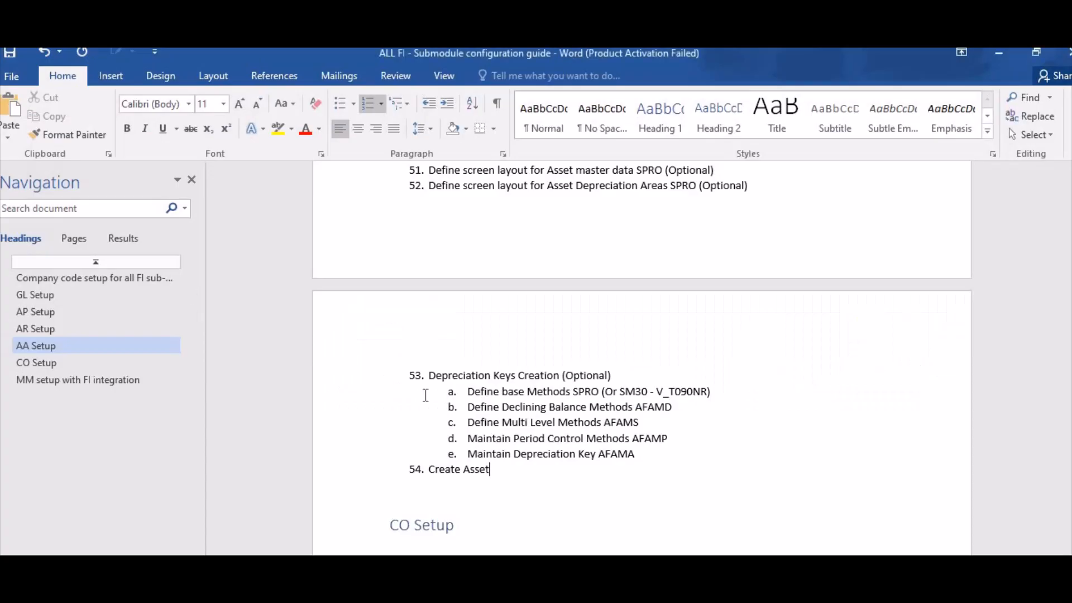
scroll(550, 445, down, 2)
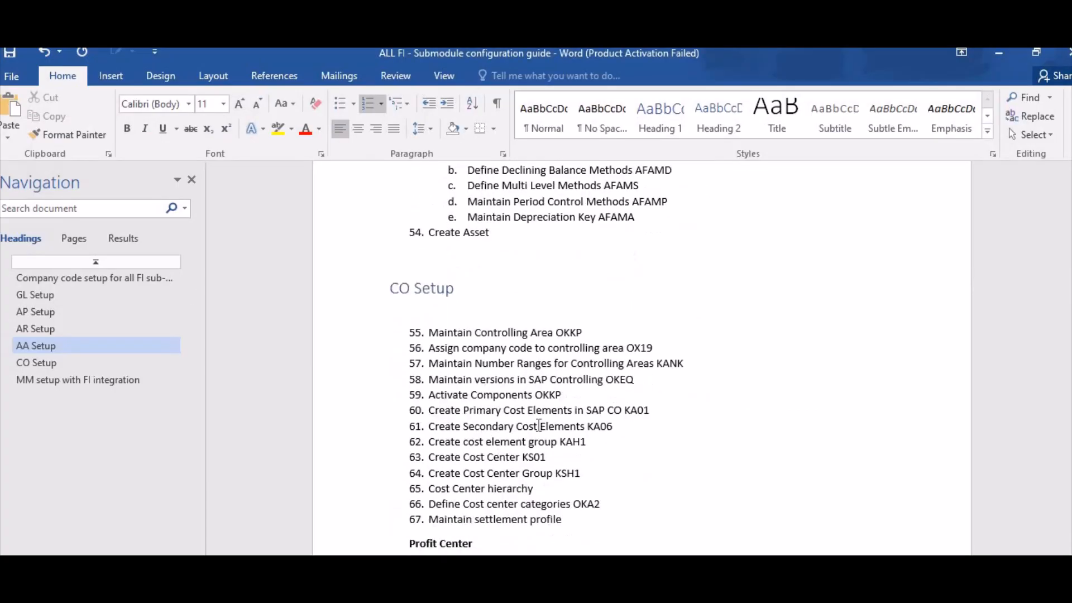
key(alt+Tab)
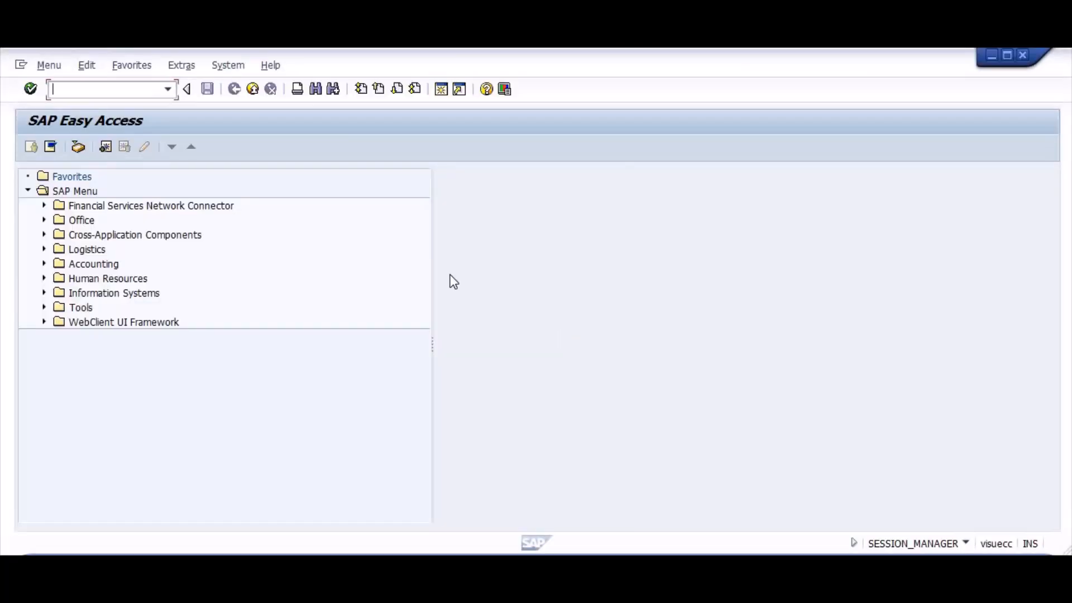
text(okkp)
key(Return)
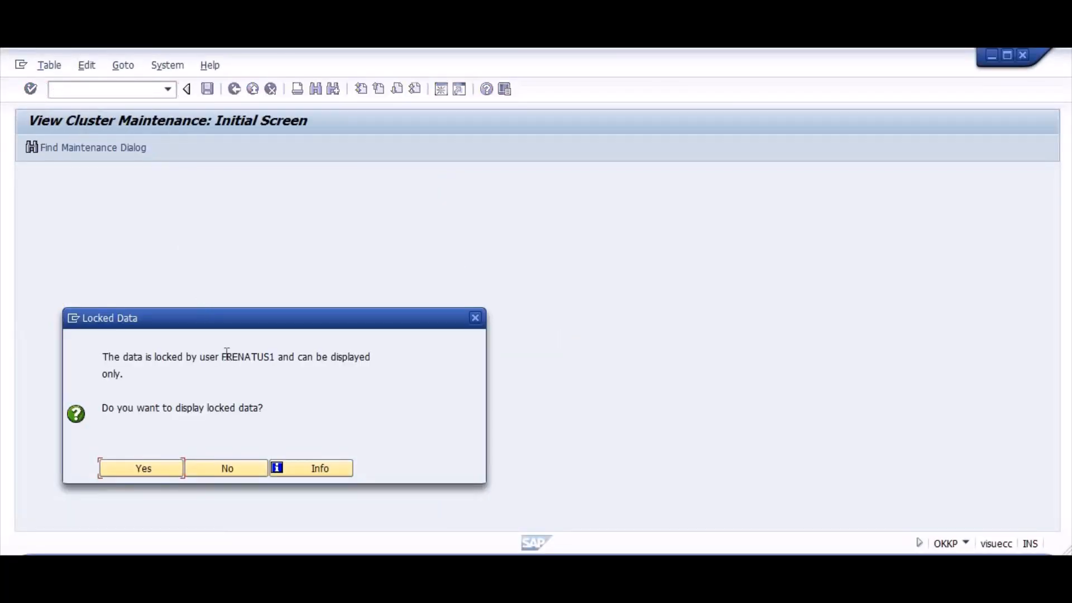
drag(222, 358, 275, 363)
click(226, 471)
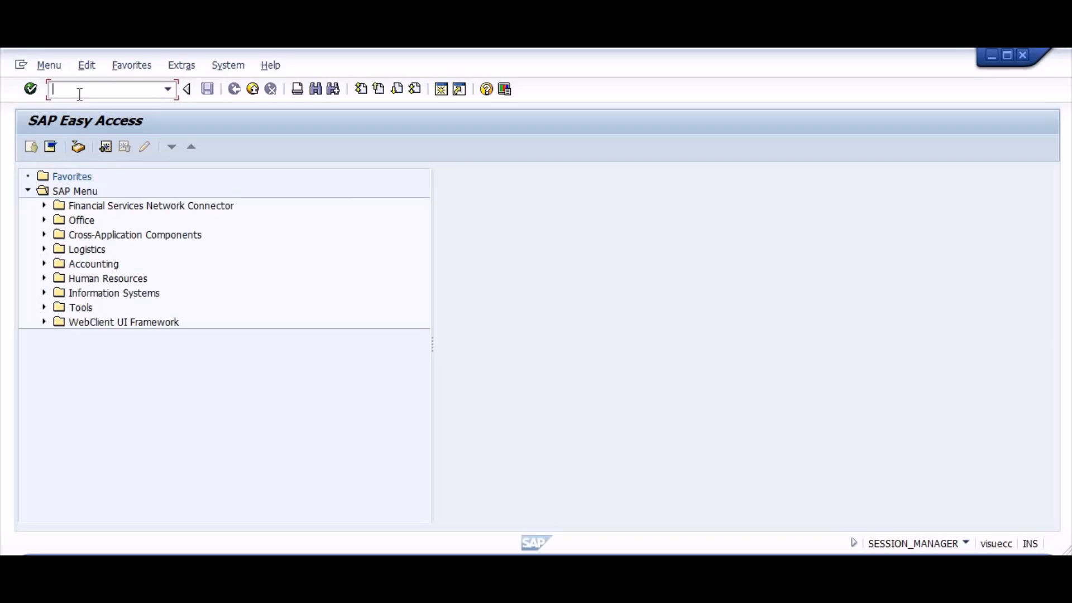
Find the locking user's lock entry on table RSTABLE in transaction SM12 and delete it
text(SM12)
key(Return)
key(Tab)
key(Tab)
key(Tab)
text(FRENATUS1)
key(Return)
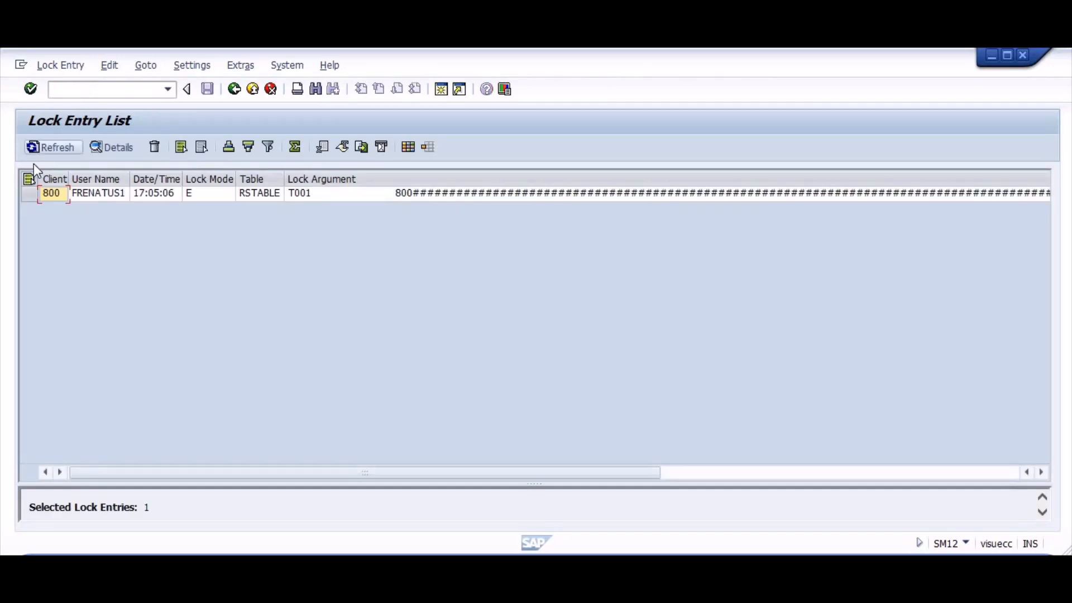
click(30, 192)
click(155, 147)
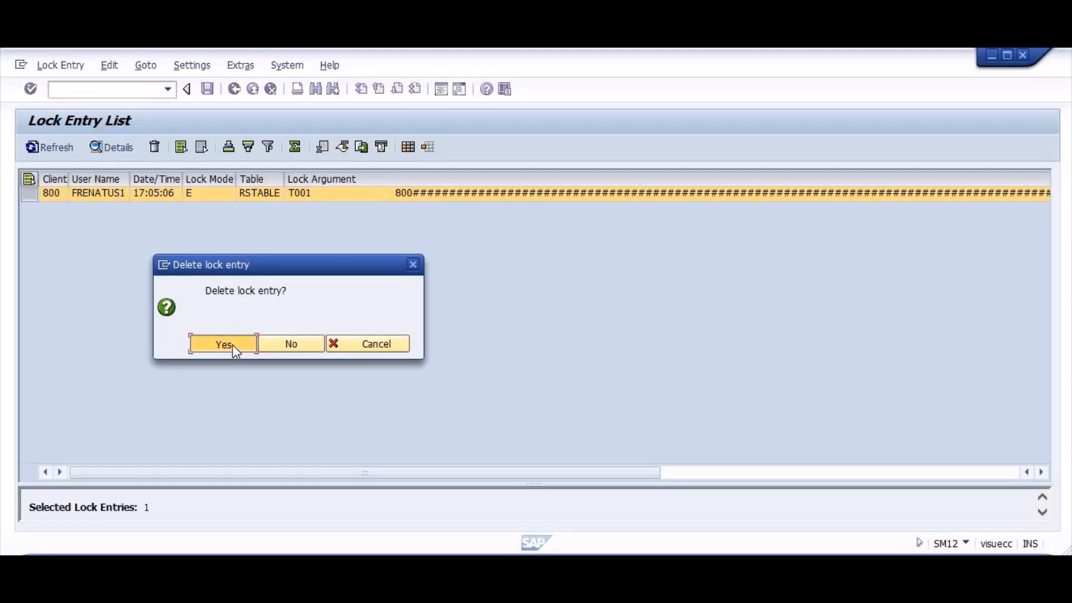
click(230, 346)
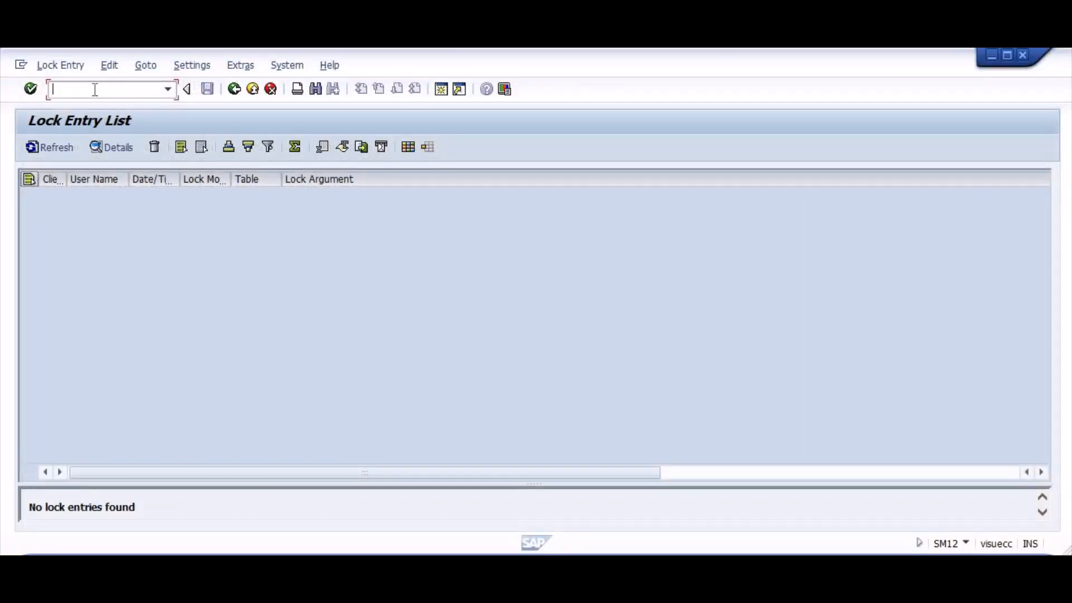
Open transaction OKKP and create a new controlling area AS02 with the name "AS02 CO AREA"
text(/NOKKP)
key(Return)
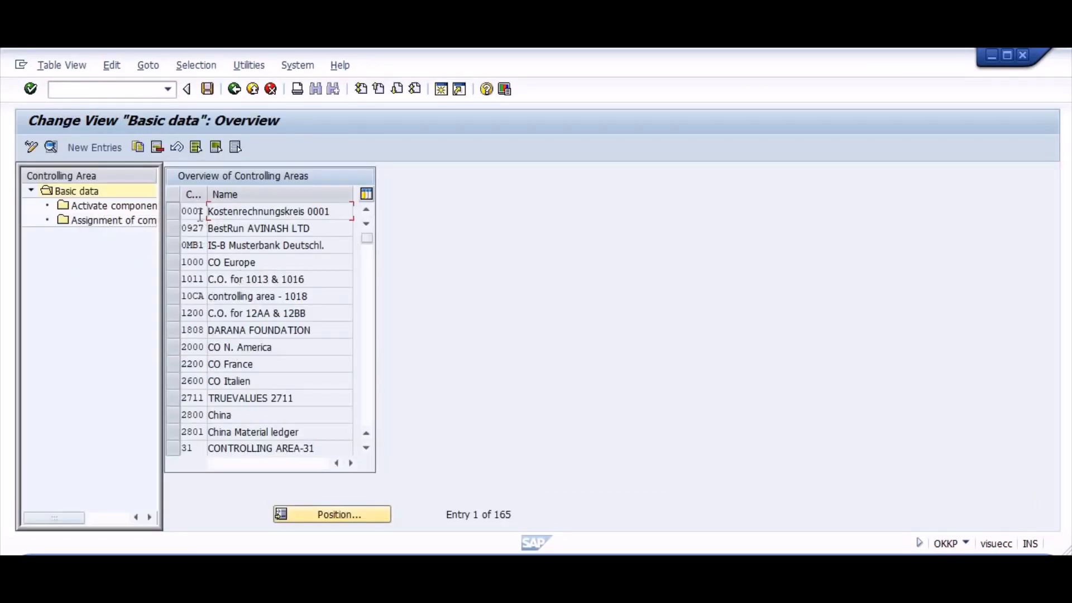
click(96, 143)
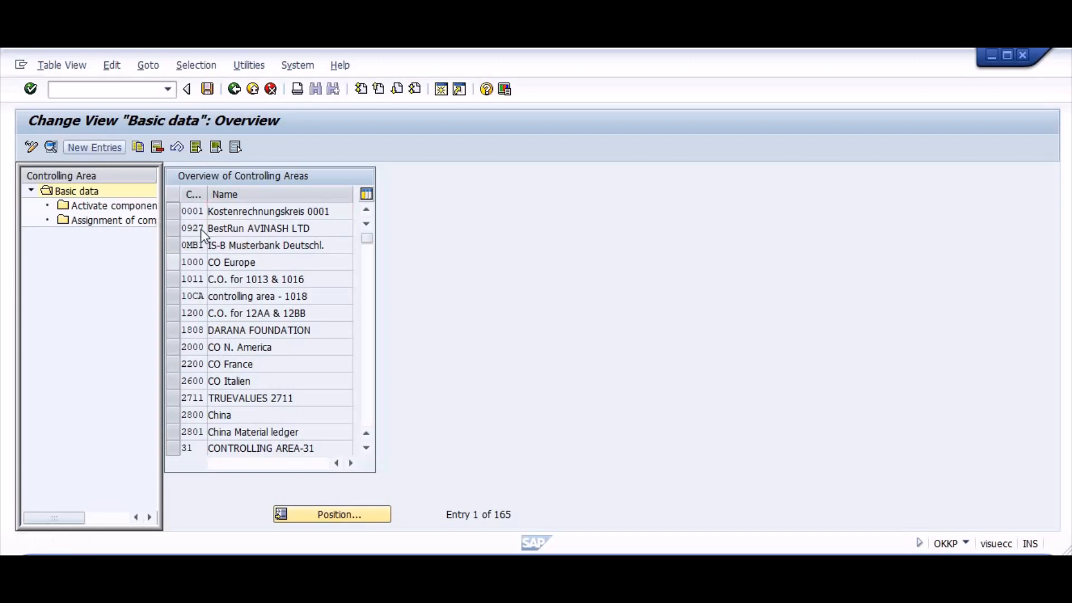
text(AS02)
key(Tab)
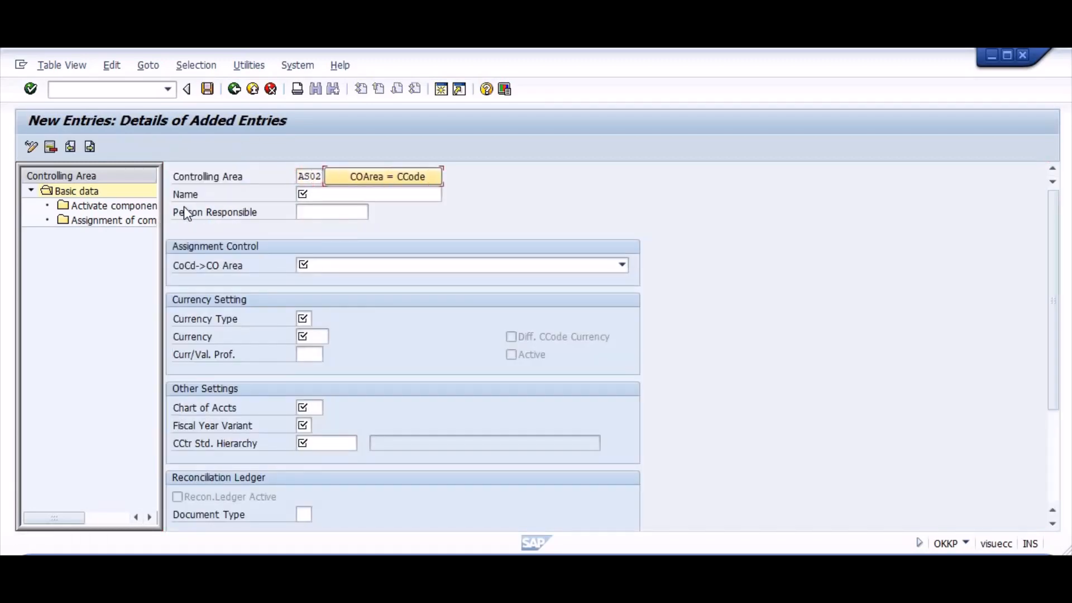
key(Tab)
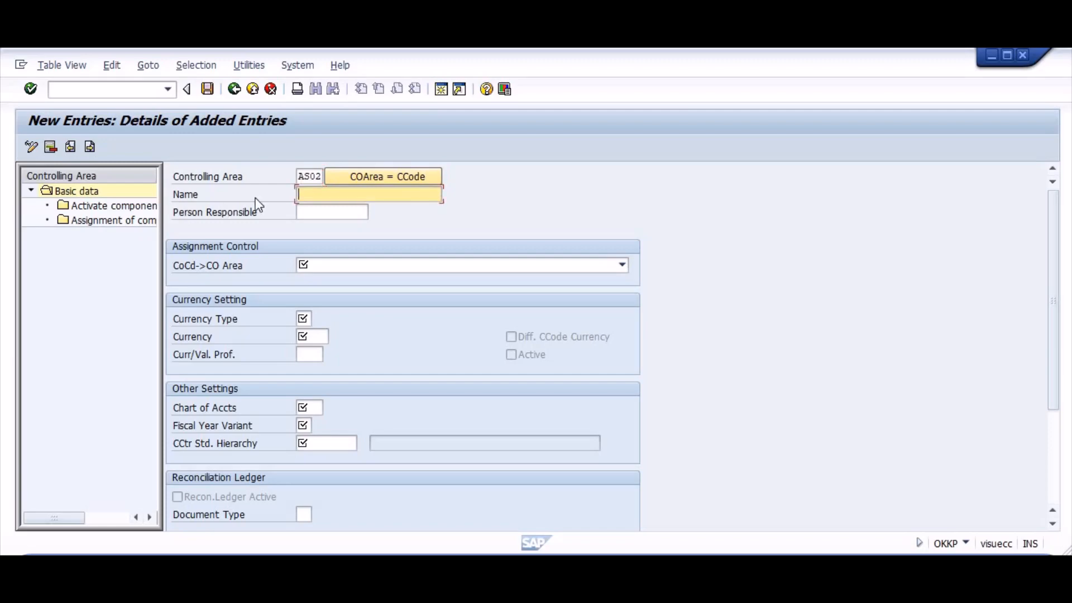
text(AS02 CO AREA)
key(Tab)
key(Tab)
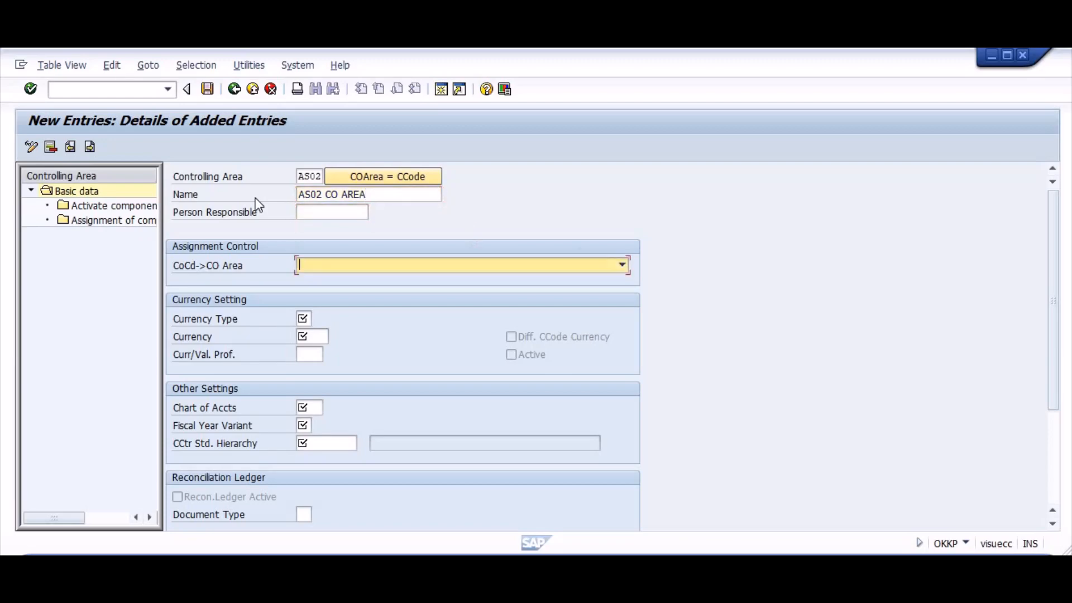
Set the controlling area's company code assignment control to "Controlling area same as company code"
click(347, 266)
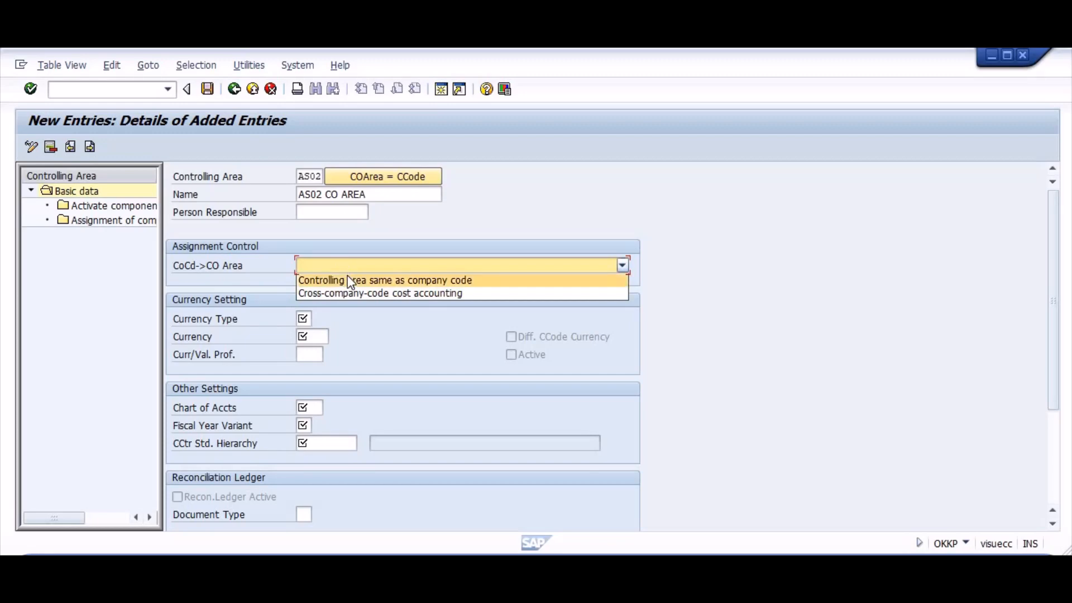
click(348, 275)
click(305, 319)
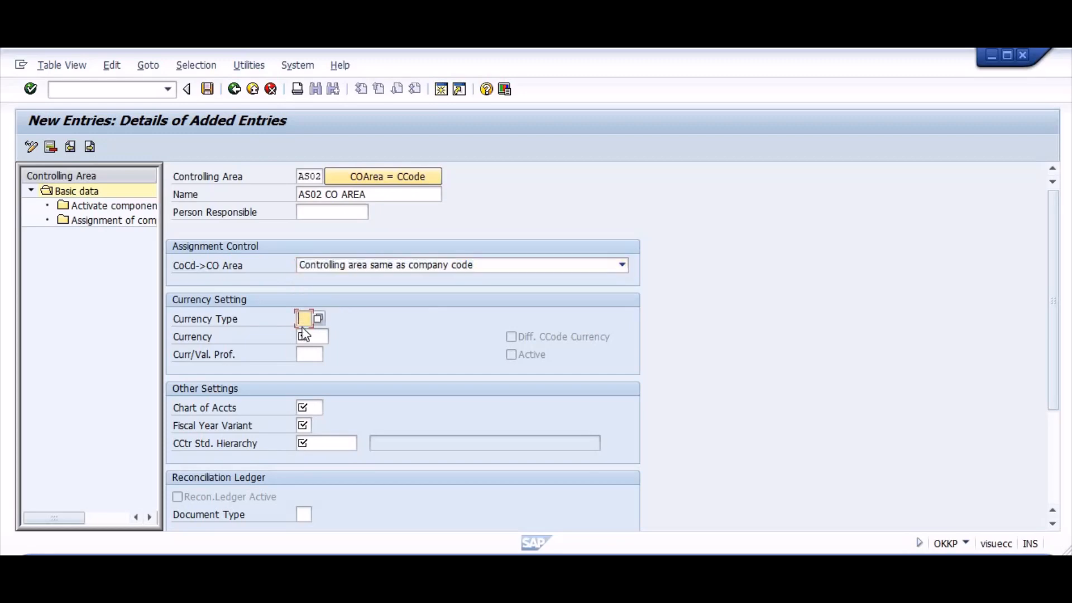
Set the CoCd->CO Area assignment control of controlling area AS02 to Cross-company-code cost accounting
click(307, 334)
click(343, 269)
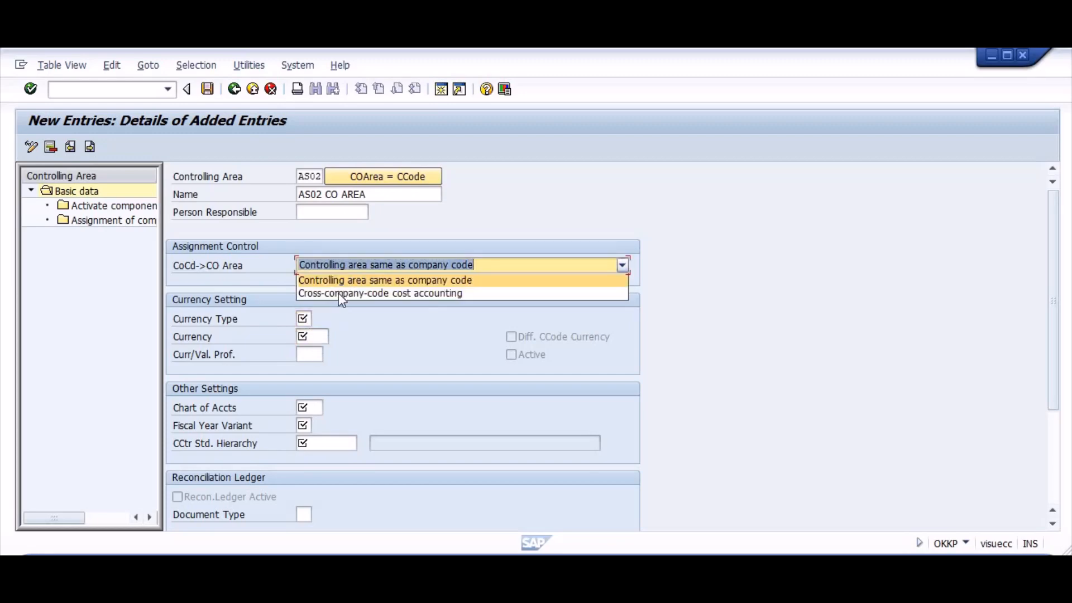
click(338, 293)
Set the controlling area's currency type to 20 (Controlling area currency) and its currency to INR
click(305, 335)
click(307, 320)
click(329, 319)
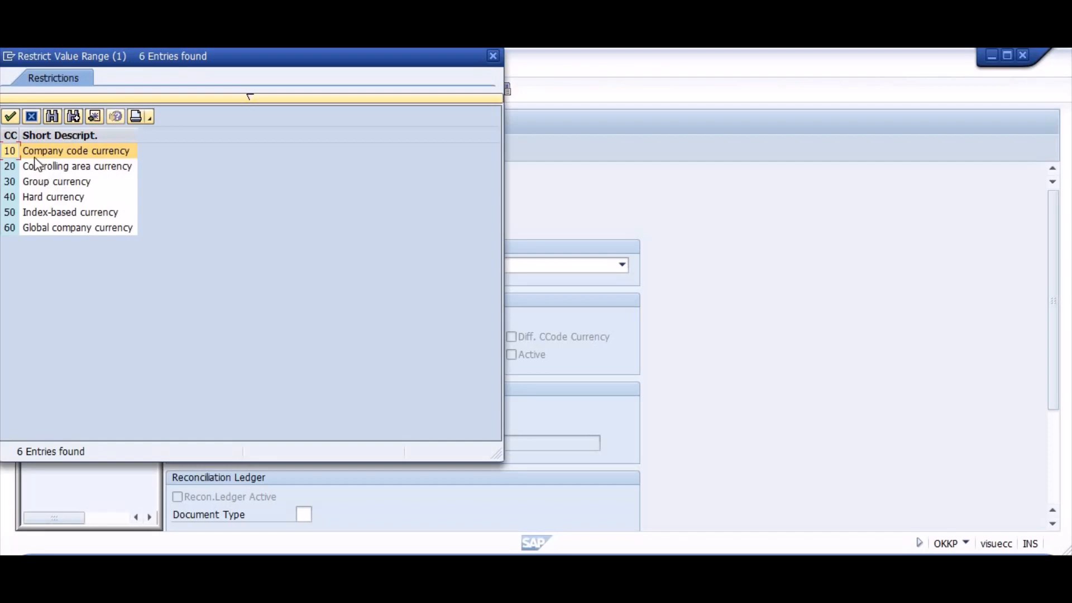
double_click(25, 165)
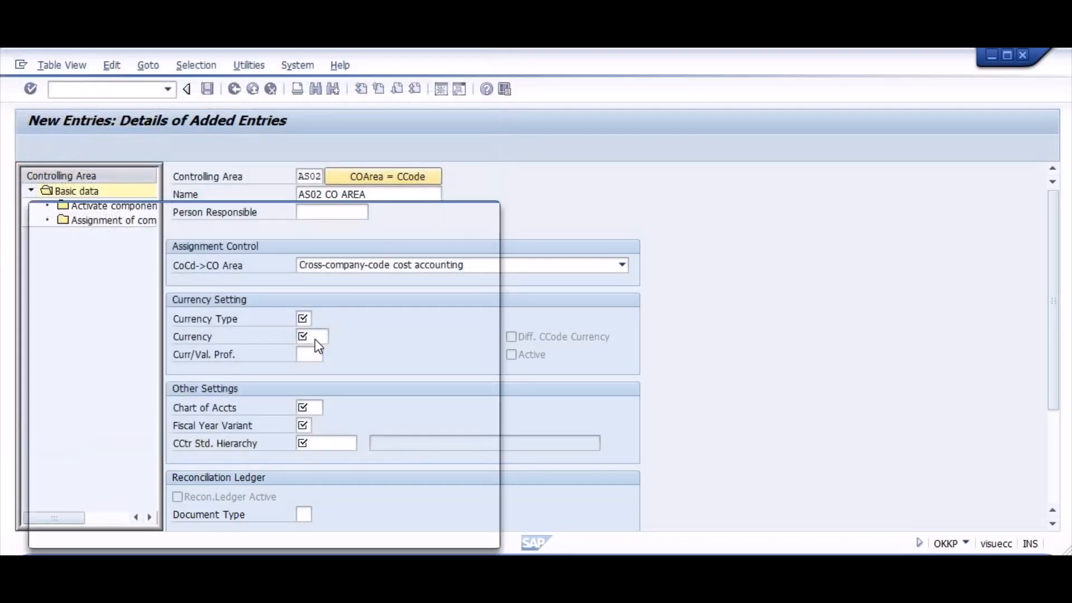
click(437, 534)
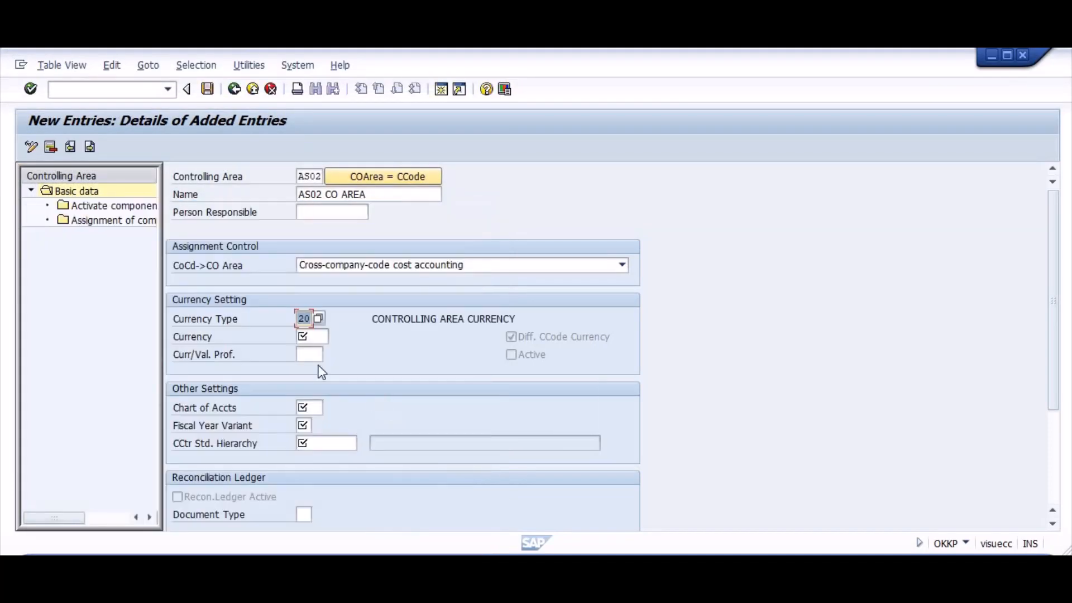
click(312, 337)
text(INR)
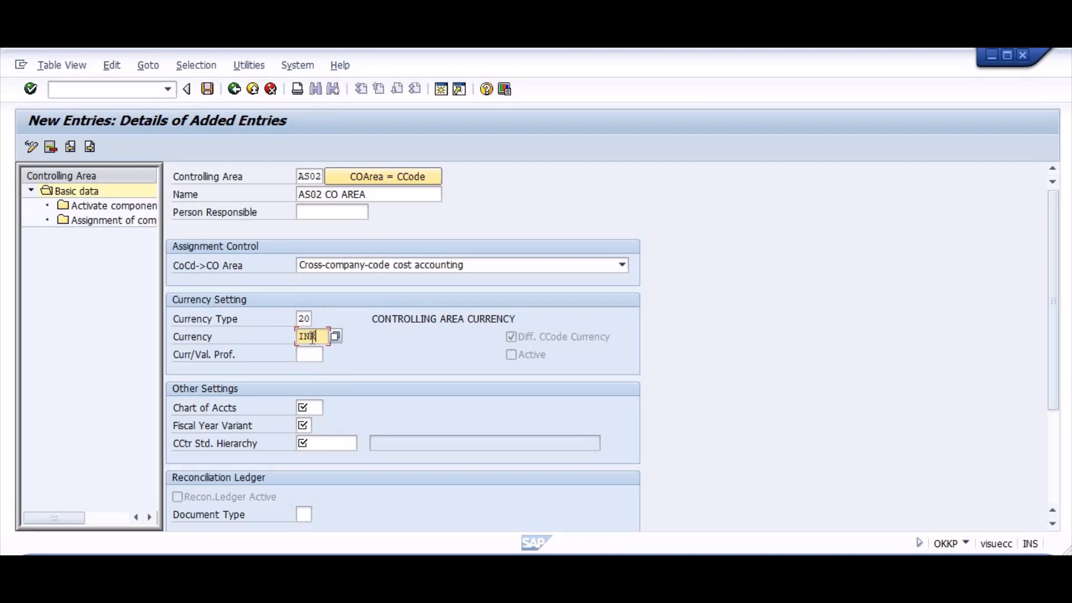
Assign chart of accounts AS02 and fiscal year variant V3 to the controlling area
click(308, 407)
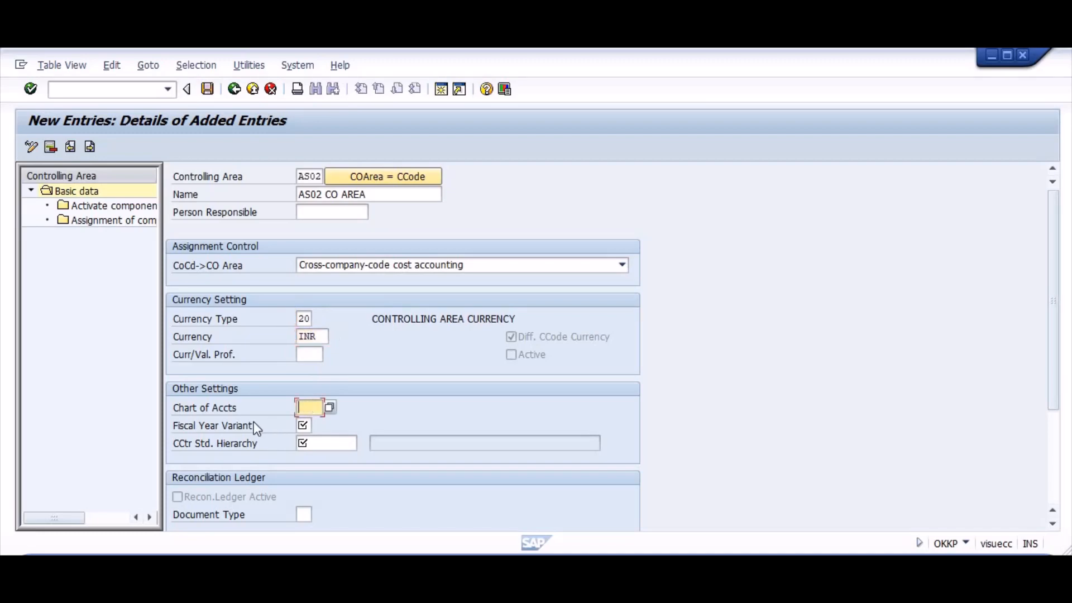
text(AS02)
click(293, 422)
text(V3)
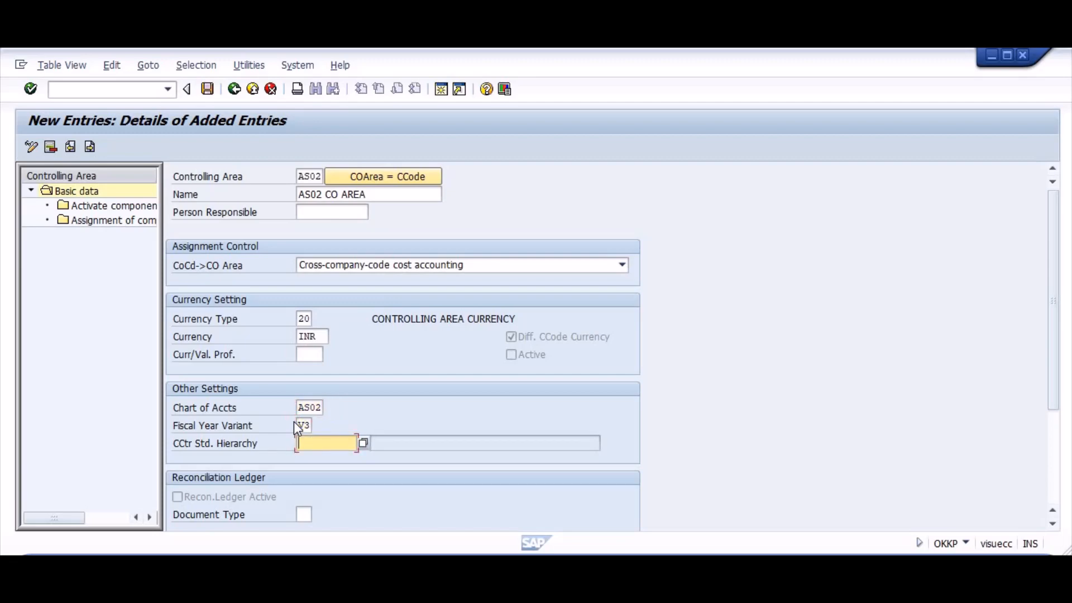
Enter AS02 as the cost center standard hierarchy, agree to create it, and accept the currency type note
click(364, 443)
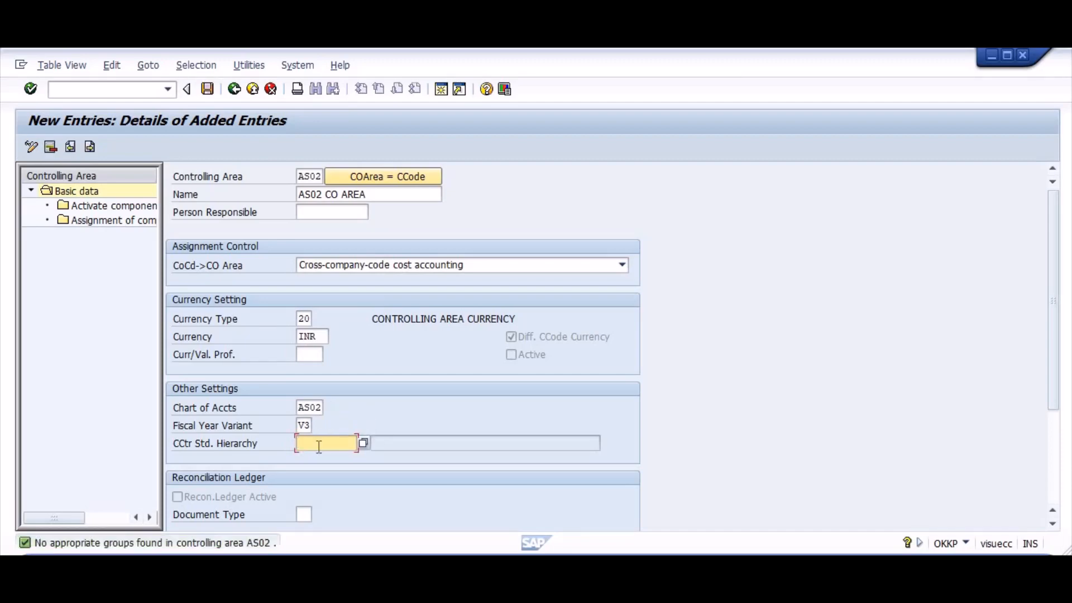
text(AS02)
key(Tab)
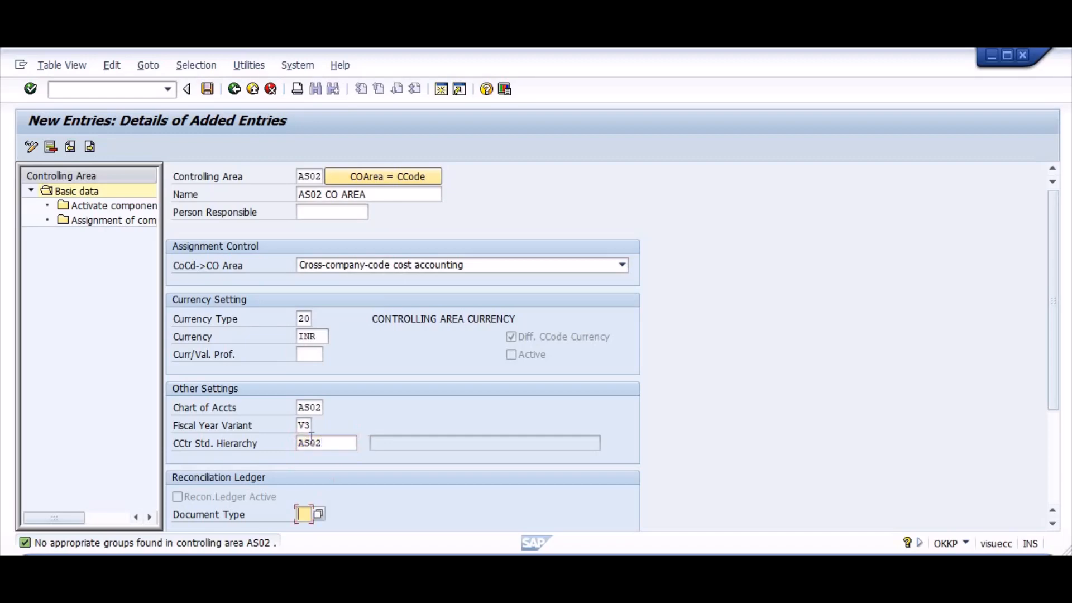
key(Return)
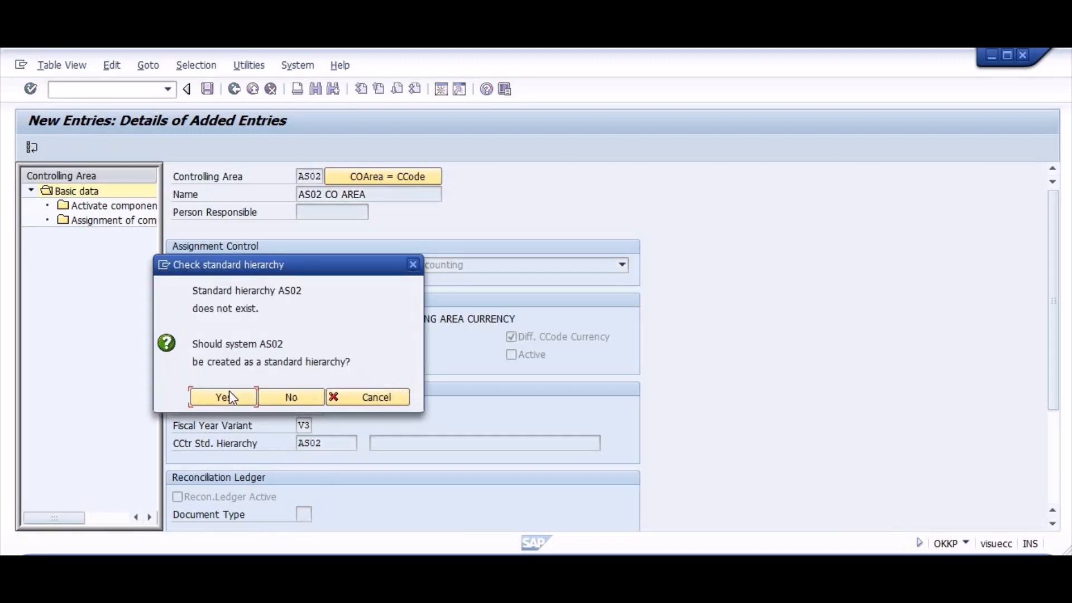
click(229, 396)
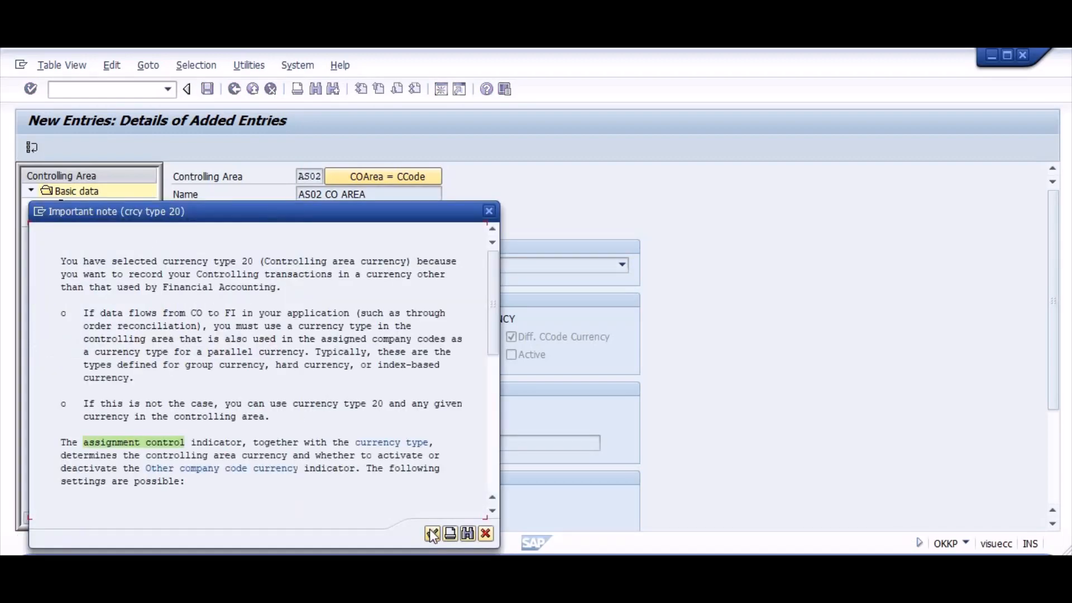
key(Return)
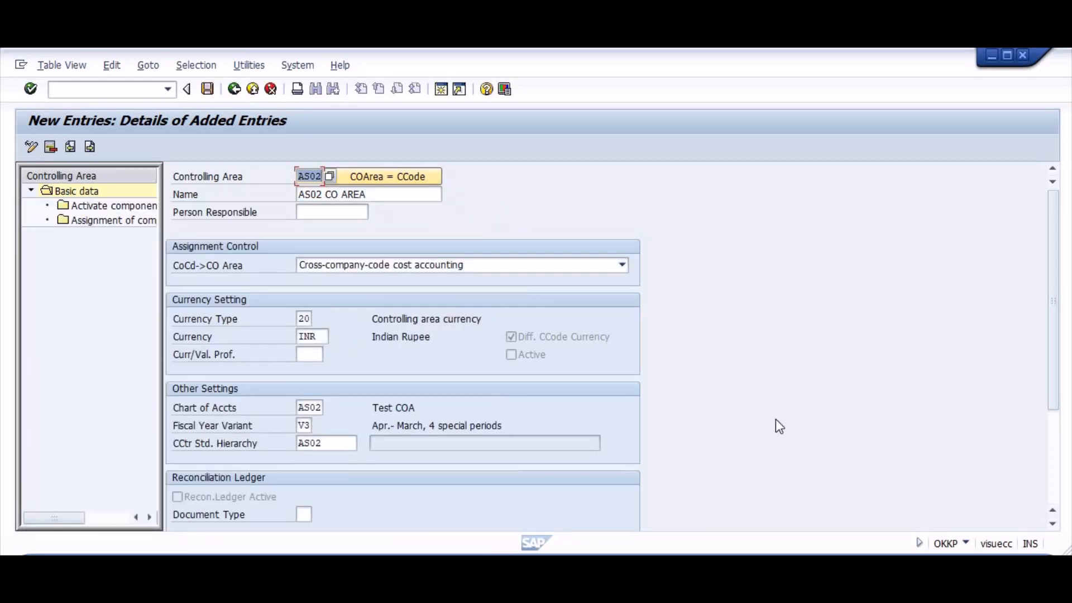
Review the remaining settings of controlling area AS02 and save it to the proposed customizing request
click(1060, 438)
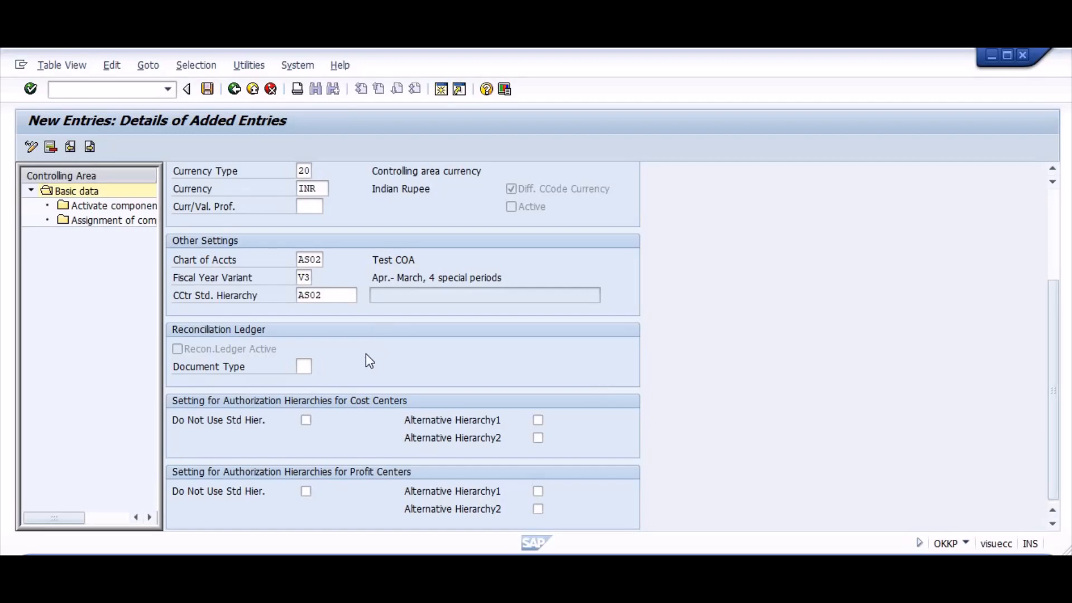
click(1054, 234)
click(207, 89)
click(227, 394)
click(243, 321)
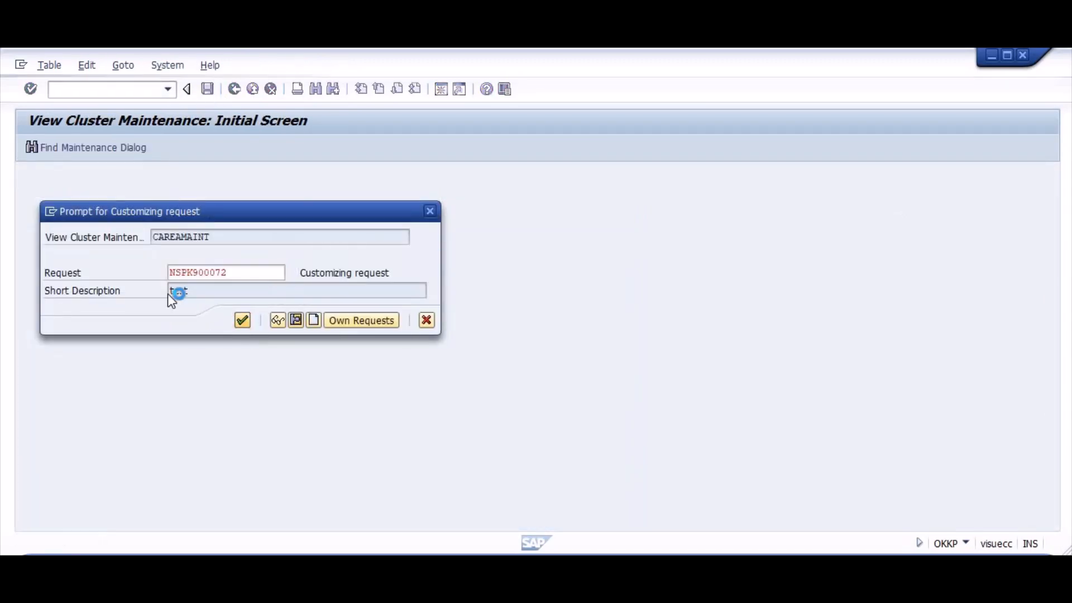
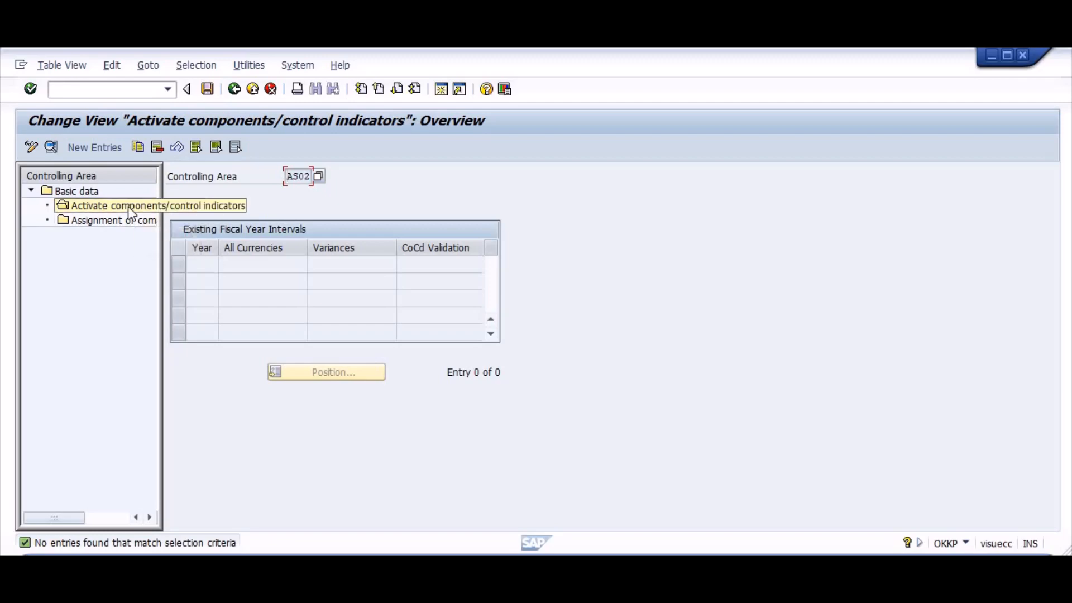
Try to create a new component activation entry for controlling area AS02
click(95, 147)
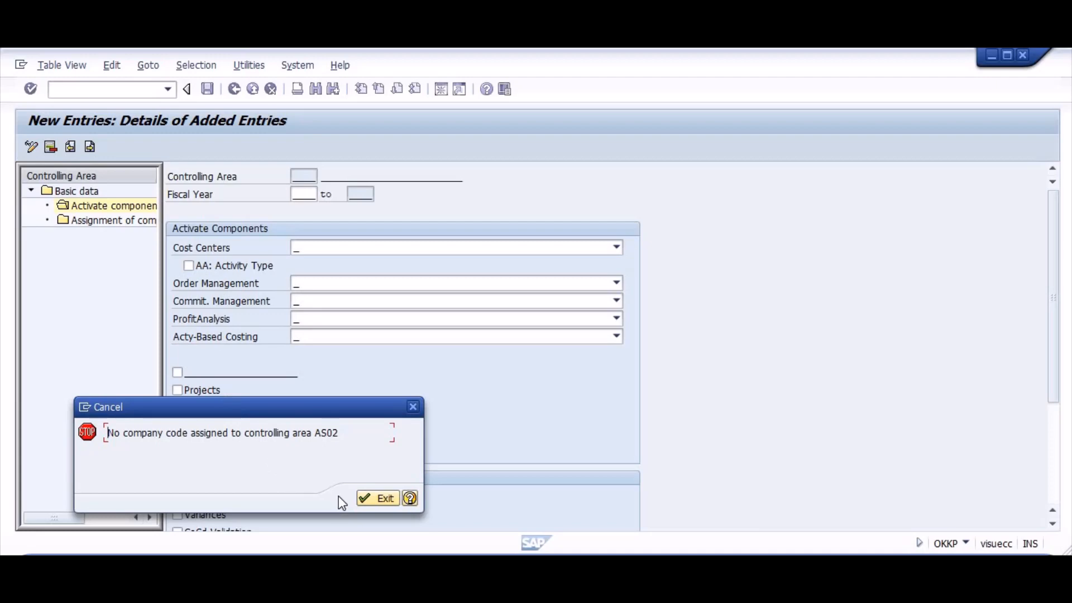
click(375, 501)
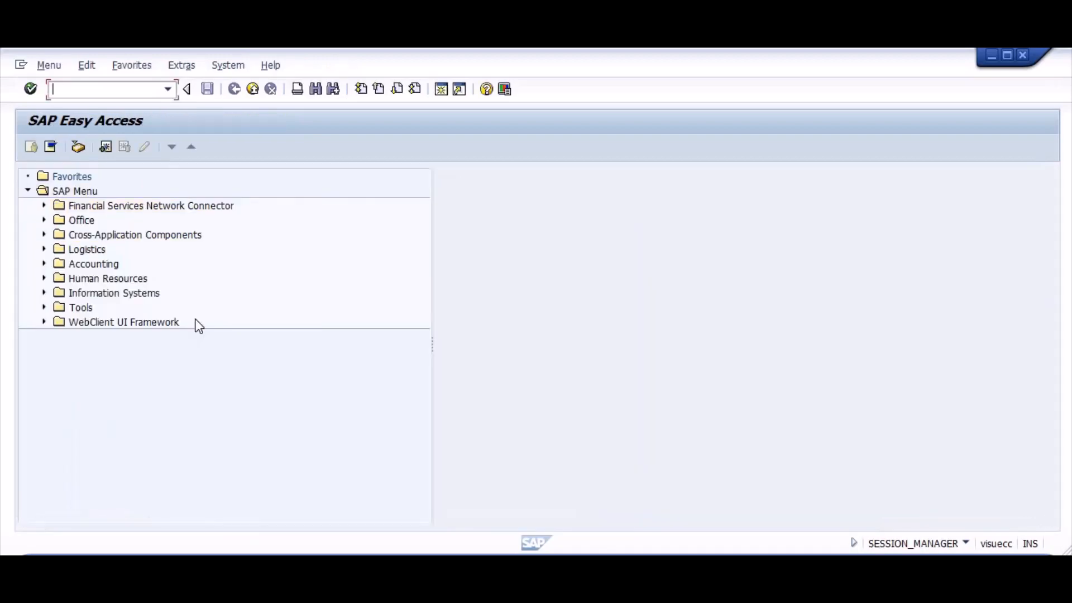
Look up the company code assignment transaction in the Word configuration guide, return to SAP and start transaction OX19
key(alt+Tab)
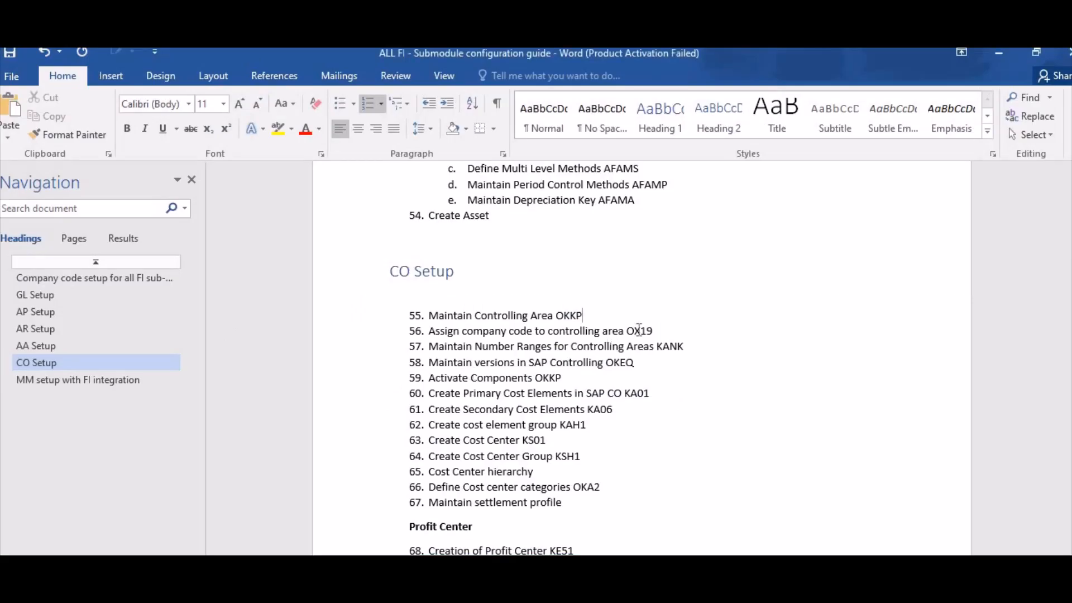
key(alt+Tab)
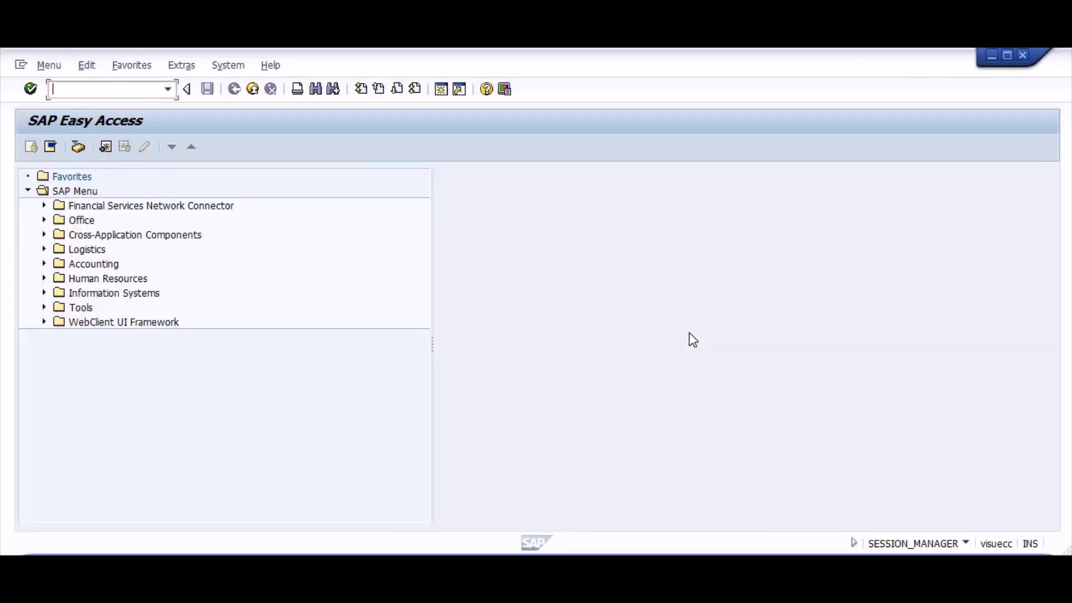
text(OX19)
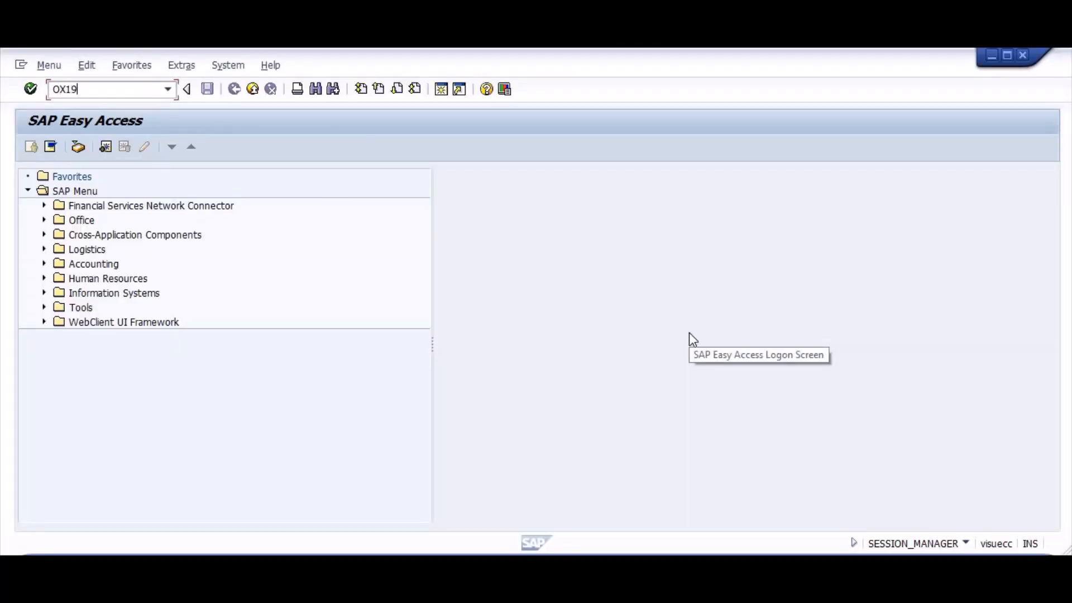
key(Return)
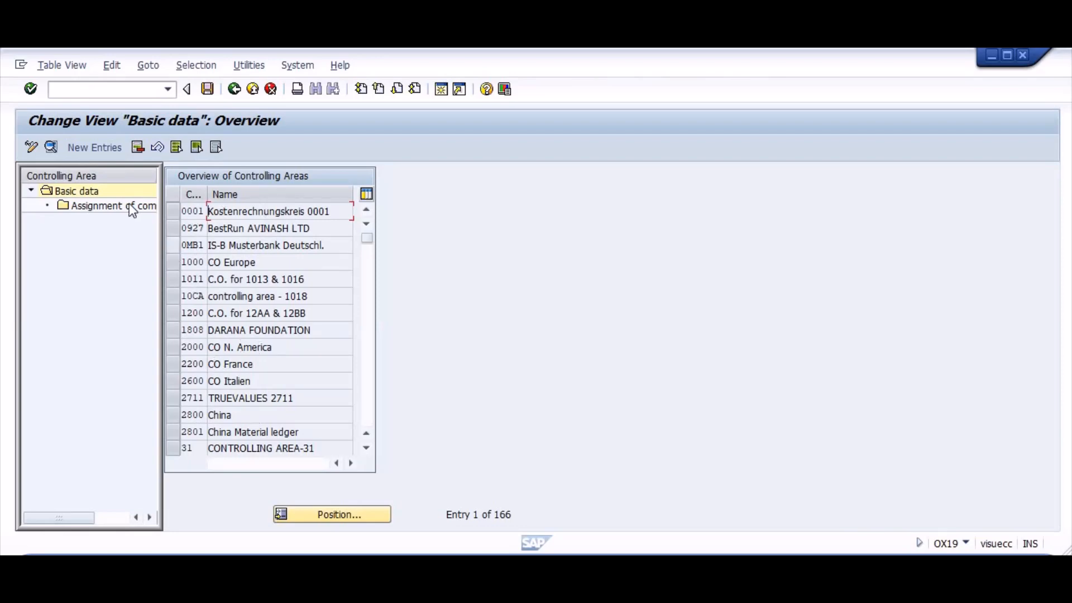
Locate controlling area AS02 in the overview and open its company code assignments
click(308, 508)
text(AS02)
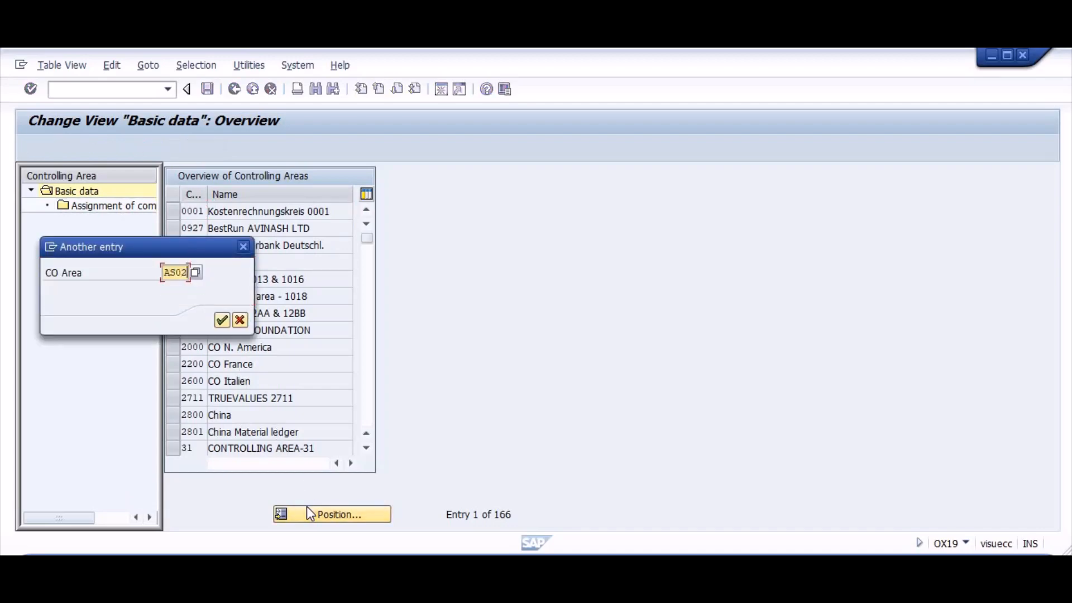
key(Return)
double_click(102, 212)
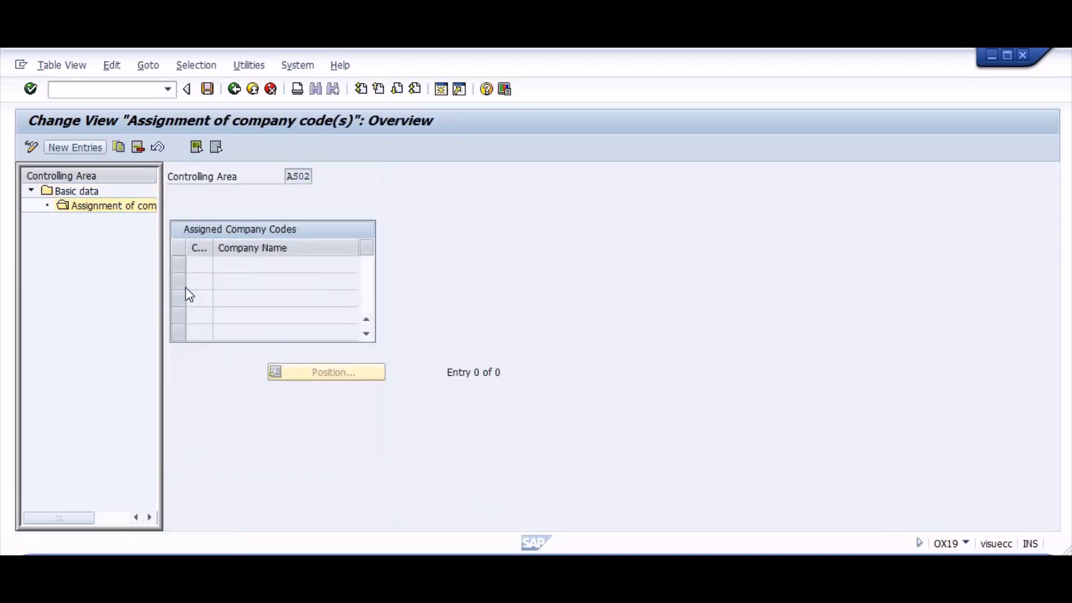
Assign company code AS02 to the controlling area, save it to the proposed customizing request, and exit the transaction
key(F5)
text(AS02)
key(Return)
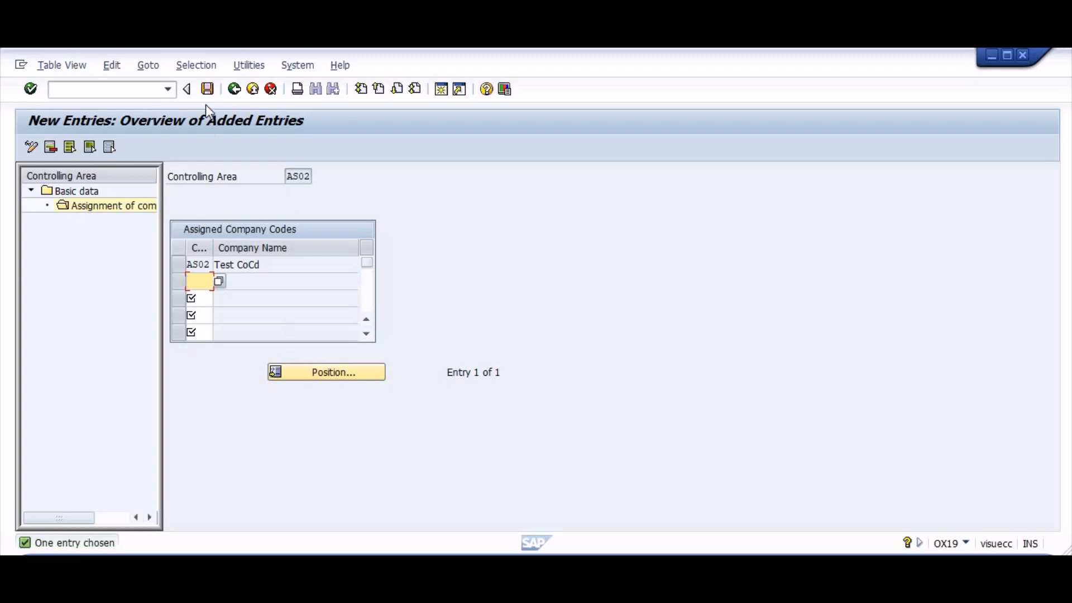
click(207, 89)
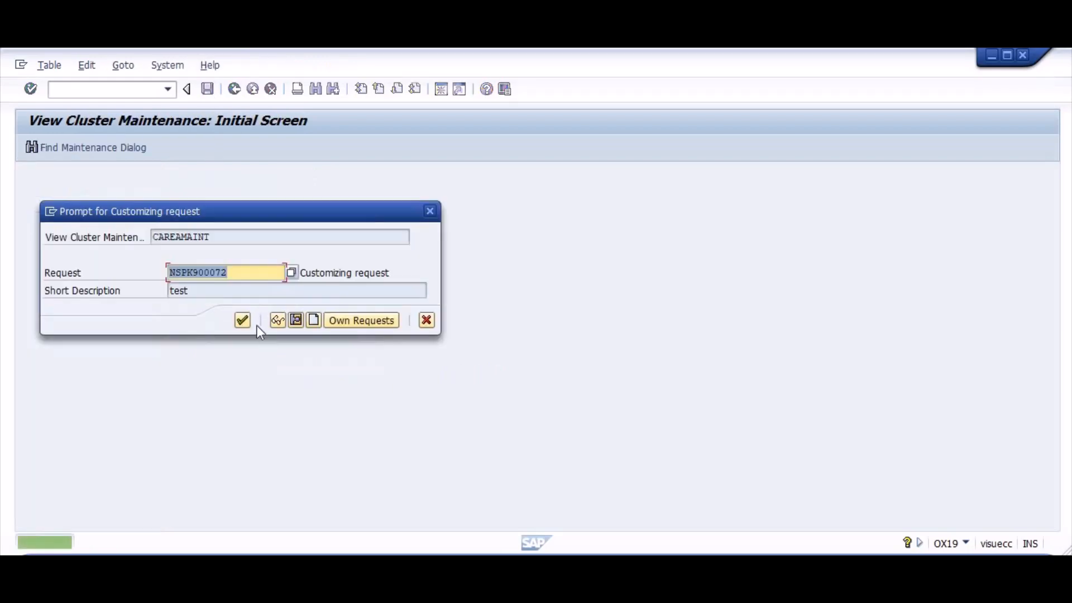
click(248, 321)
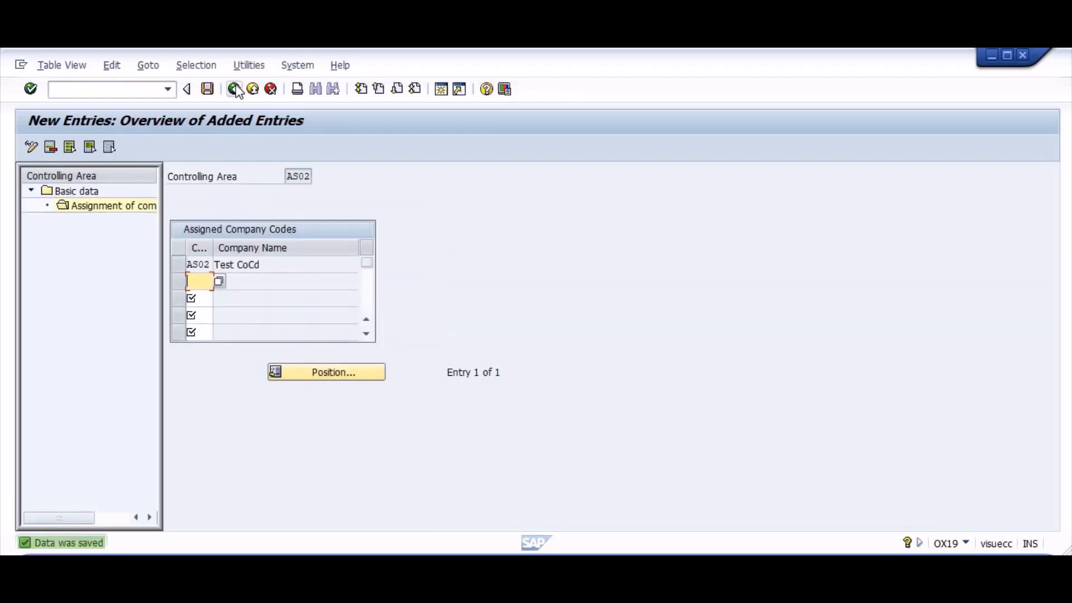
click(259, 89)
click(259, 90)
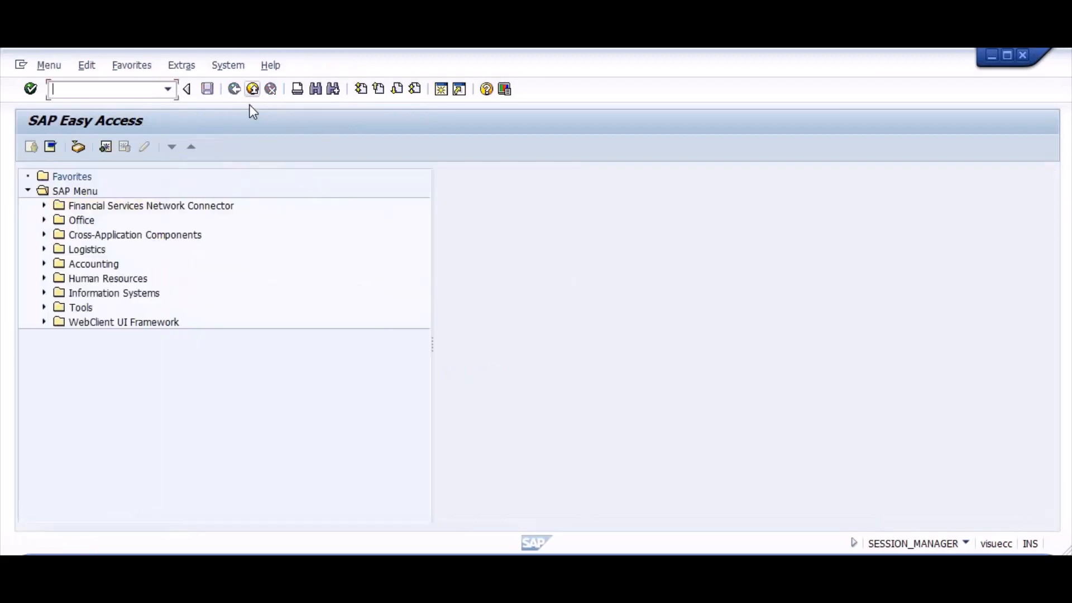
Look up the controlling area number range transaction in the Word guide, return to SAP and start transaction KANK
key(alt+Tab)
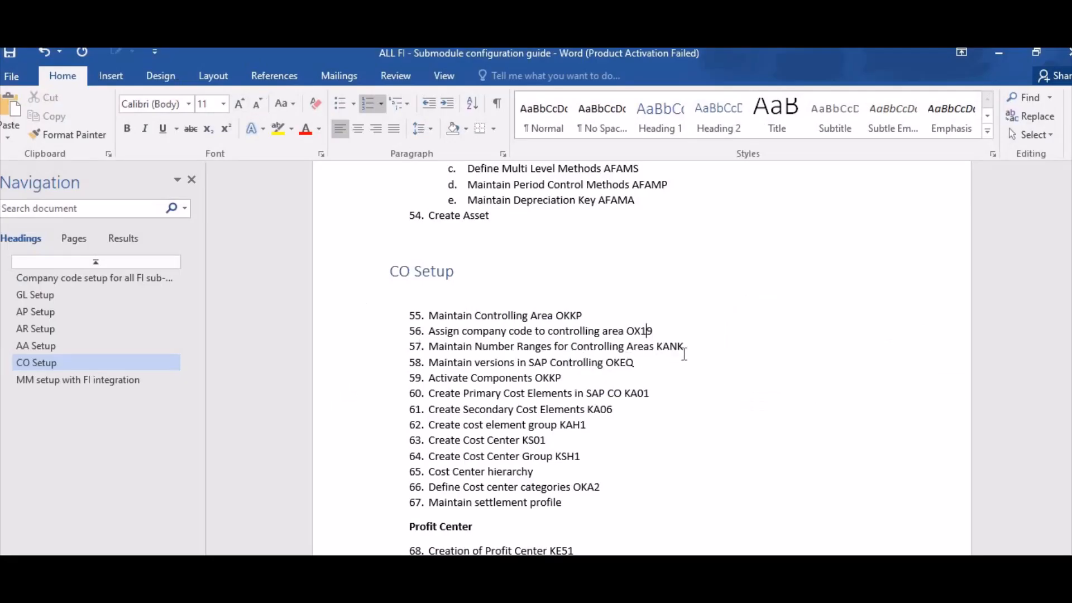
key(alt+Tab)
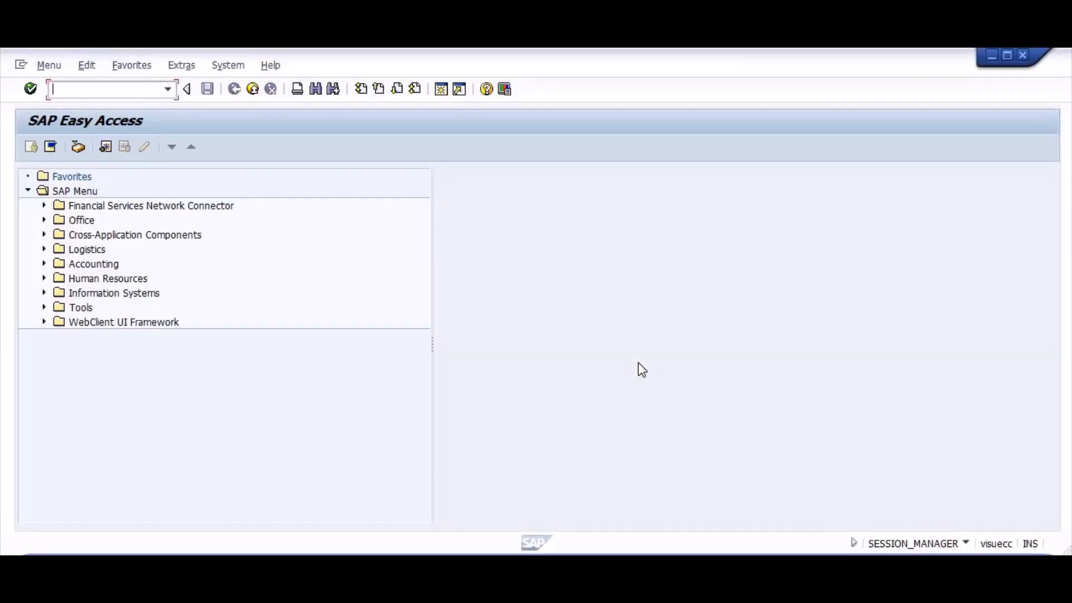
text(KANK)
key(Return)
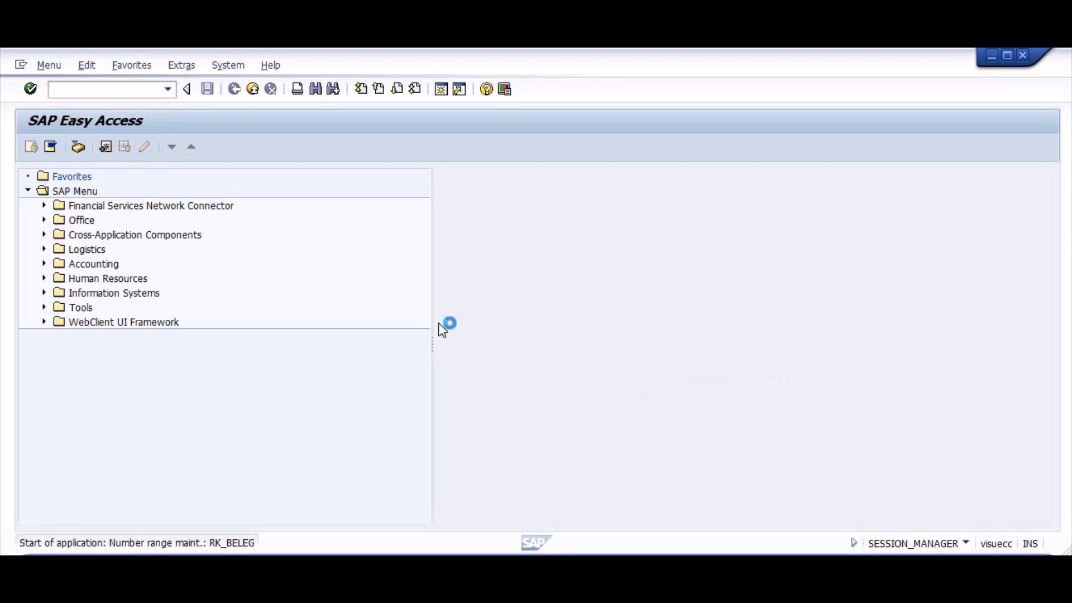
Enter CO area AS02, check its number range intervals, and open its number range groups for maintenance
text(A)
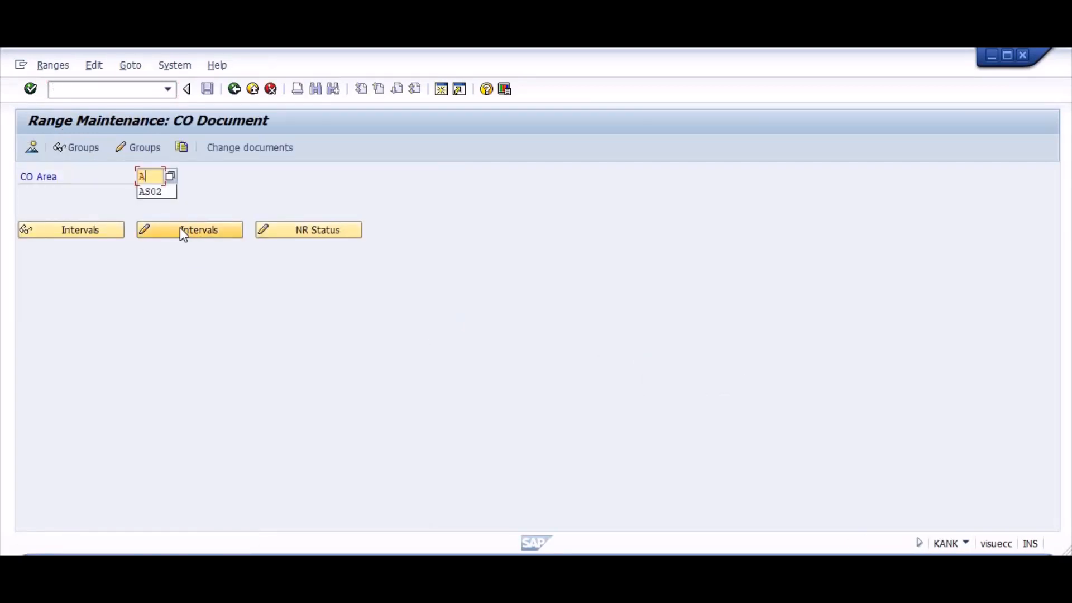
text(S02)
key(Return)
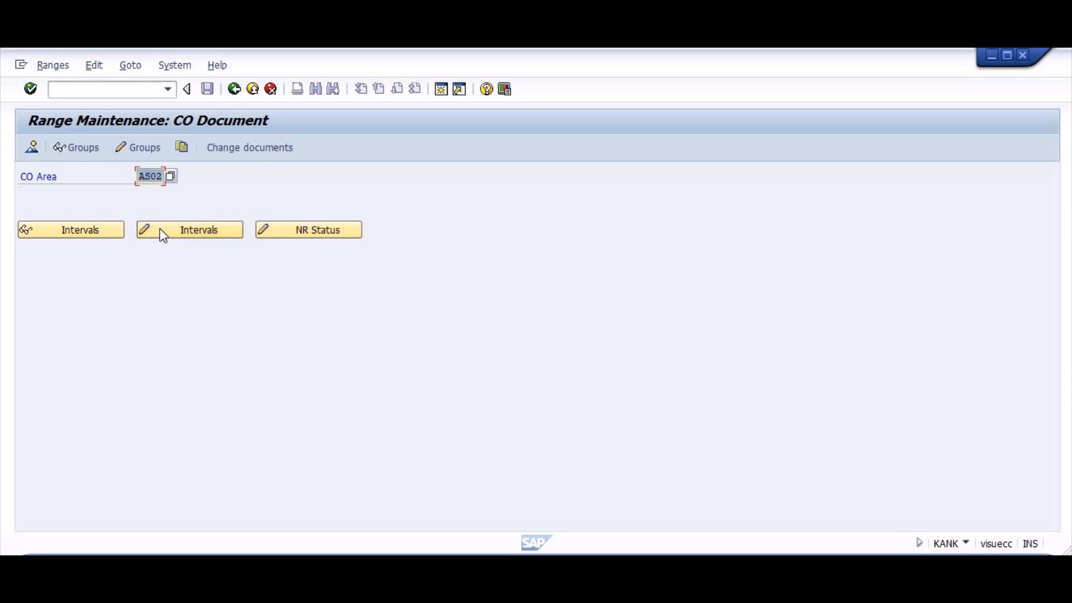
key(Return)
click(214, 229)
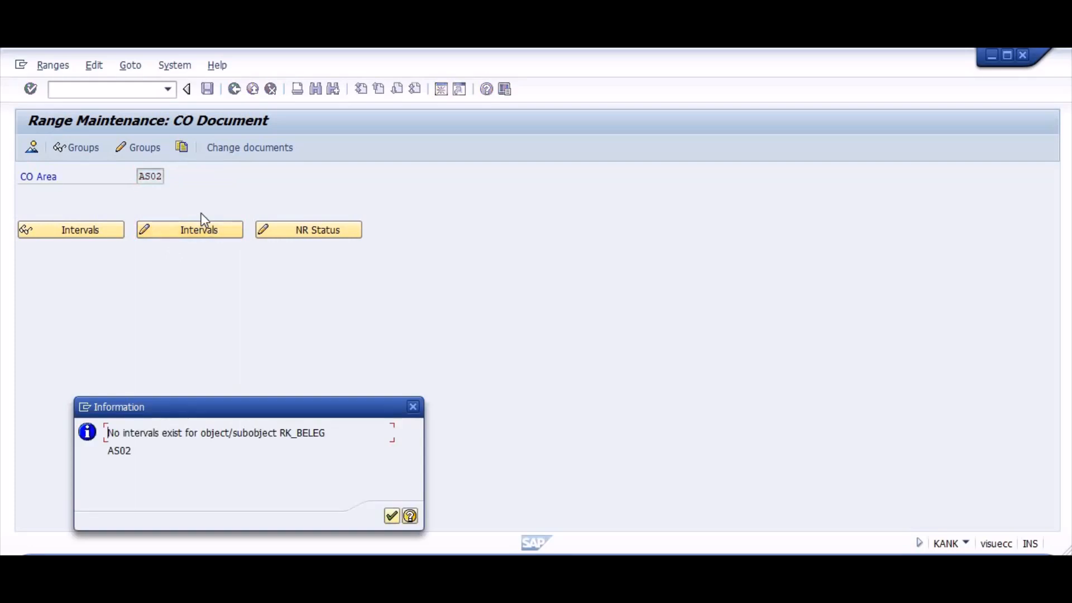
key(Return)
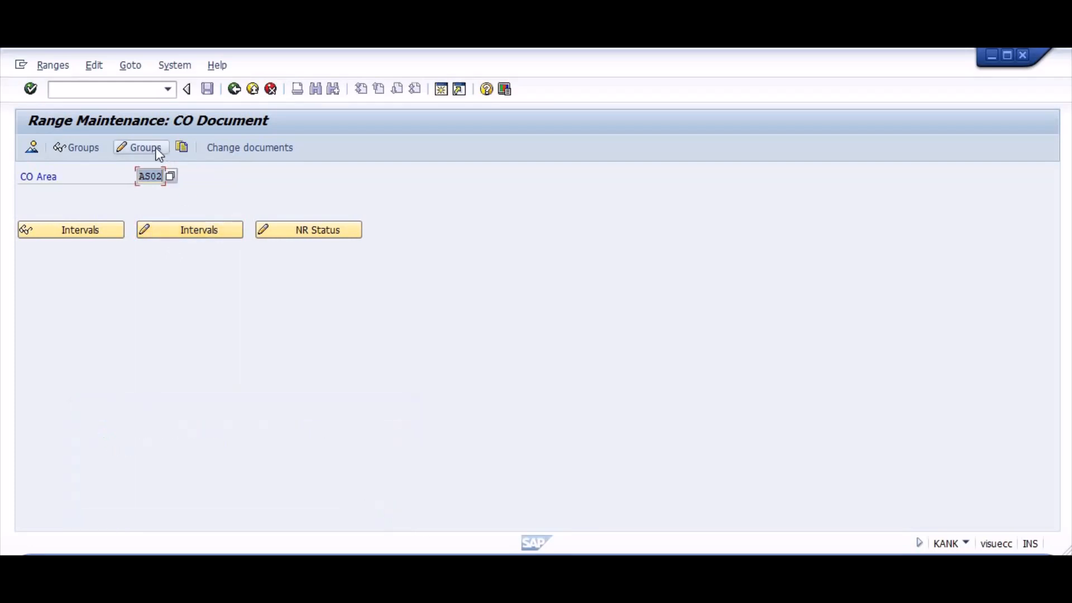
click(146, 149)
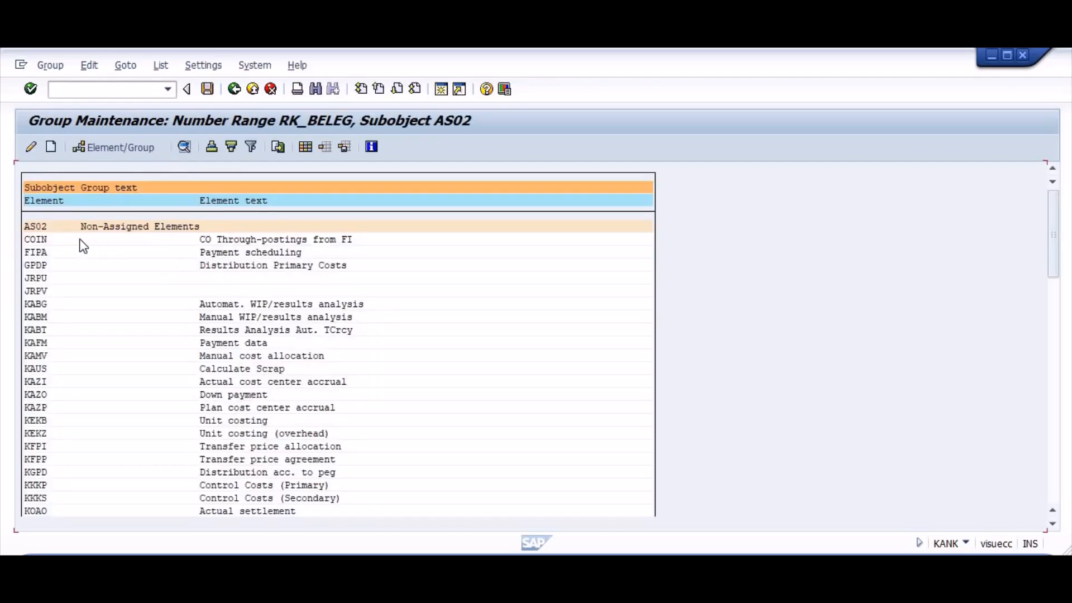
Start a new number range group for subobject AS02 and name it AS02
click(55, 241)
click(50, 148)
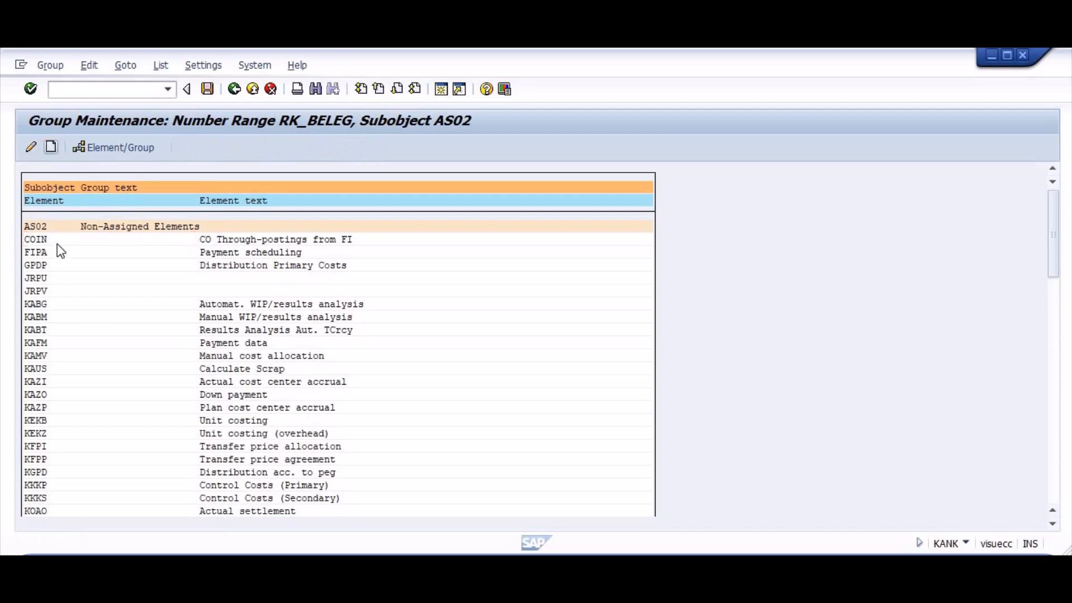
click(64, 300)
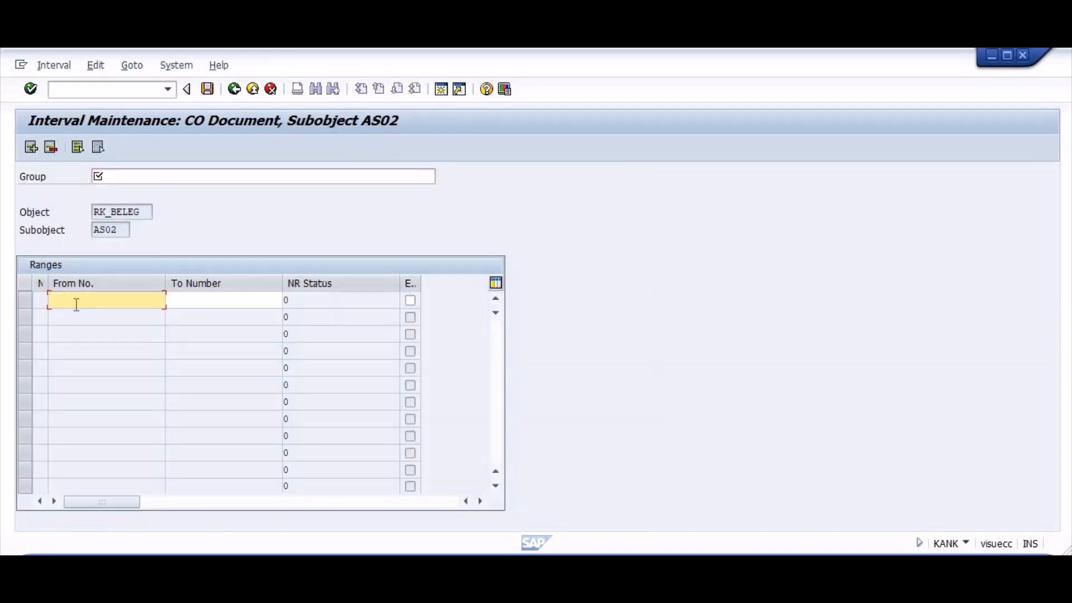
click(139, 183)
text(AS02)
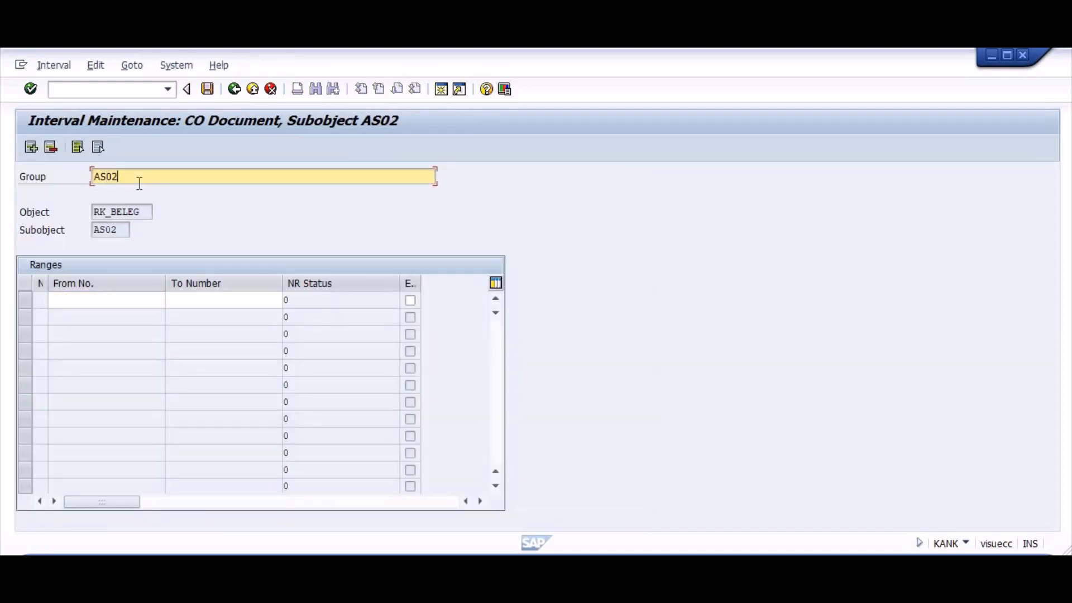
key(Return)
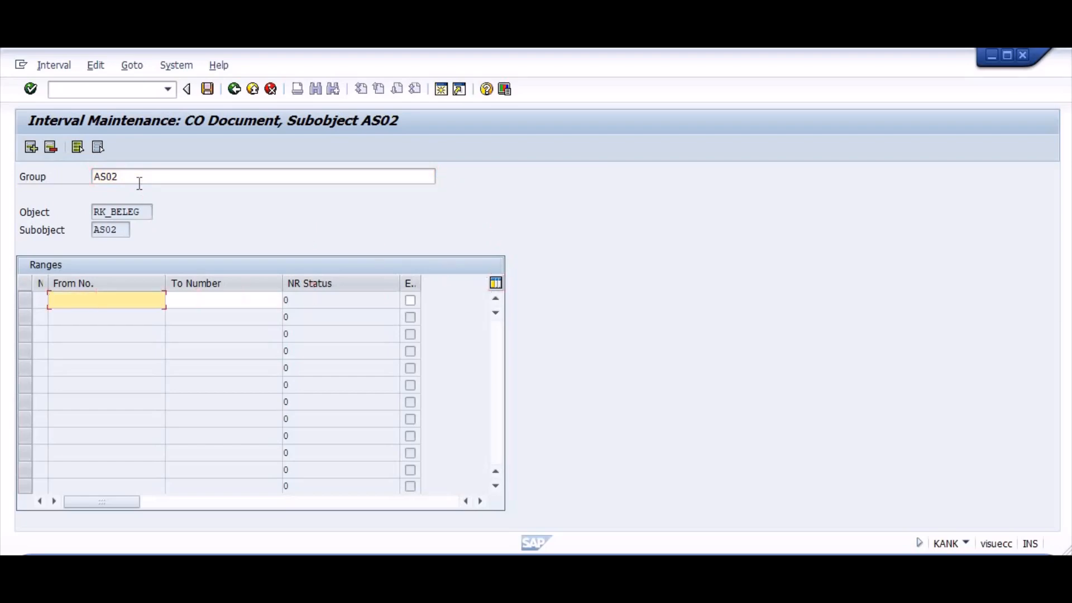
text(1000000000)
key(Tab)
text(1999999999)
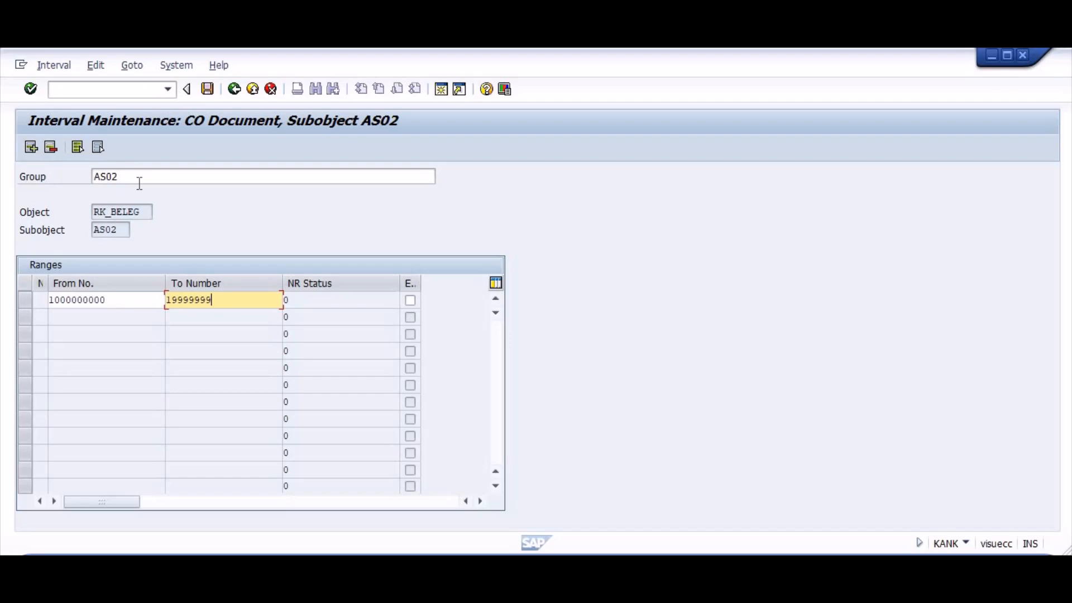
key(Return)
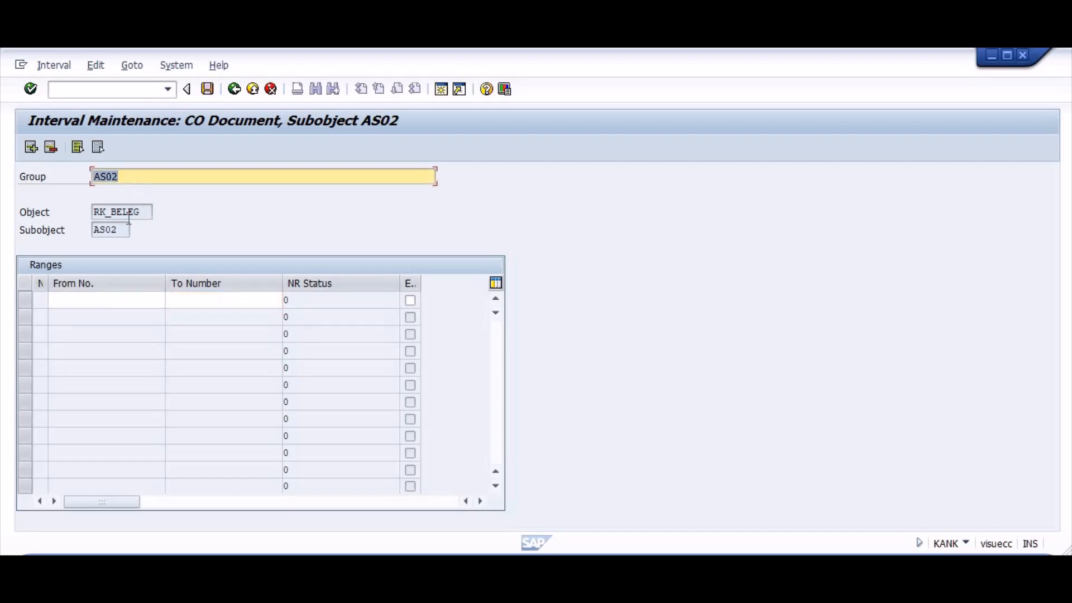
click(110, 310)
click(235, 89)
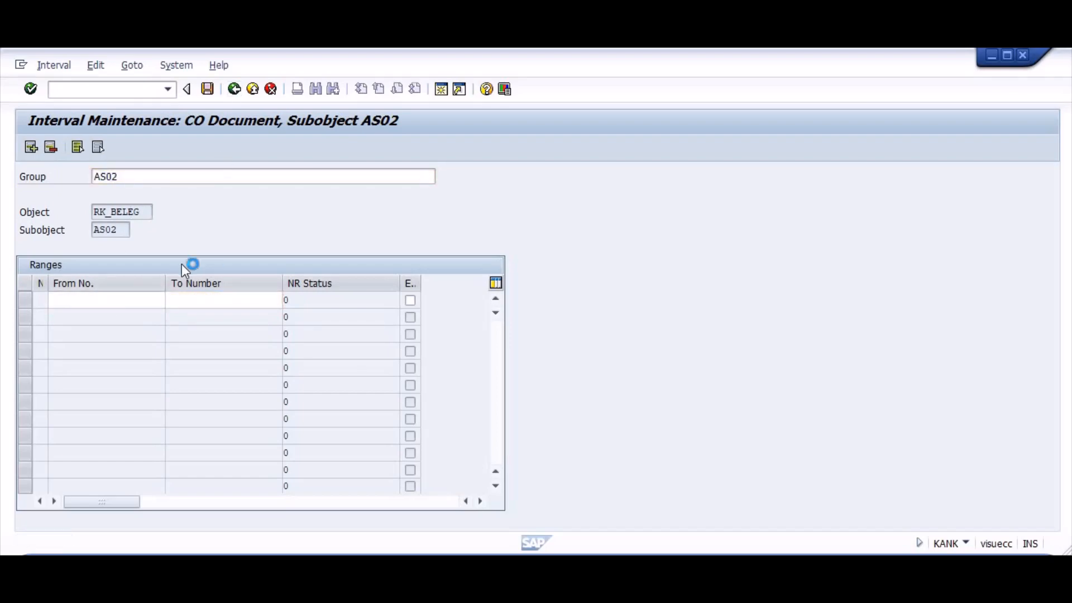
click(223, 359)
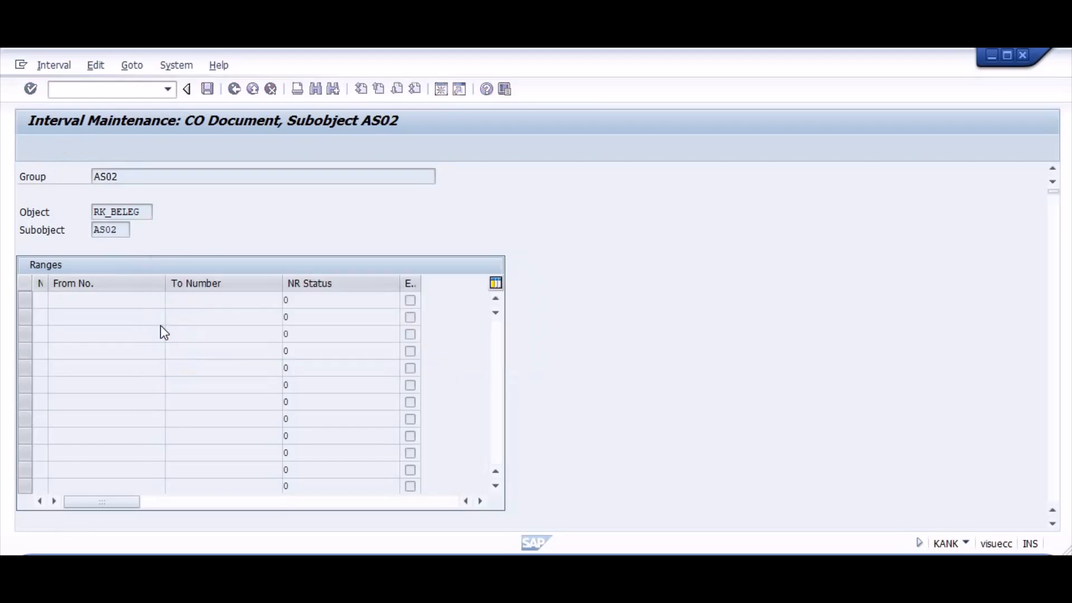
Try to assign the AS02 Non-Assigned Elements heading to a number range group
click(35, 229)
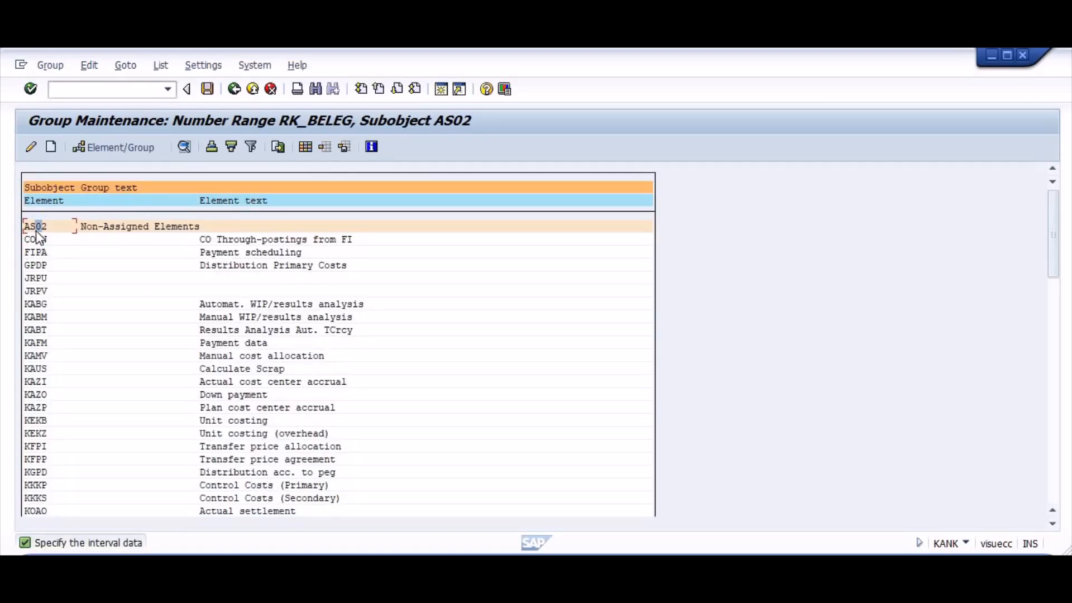
click(129, 147)
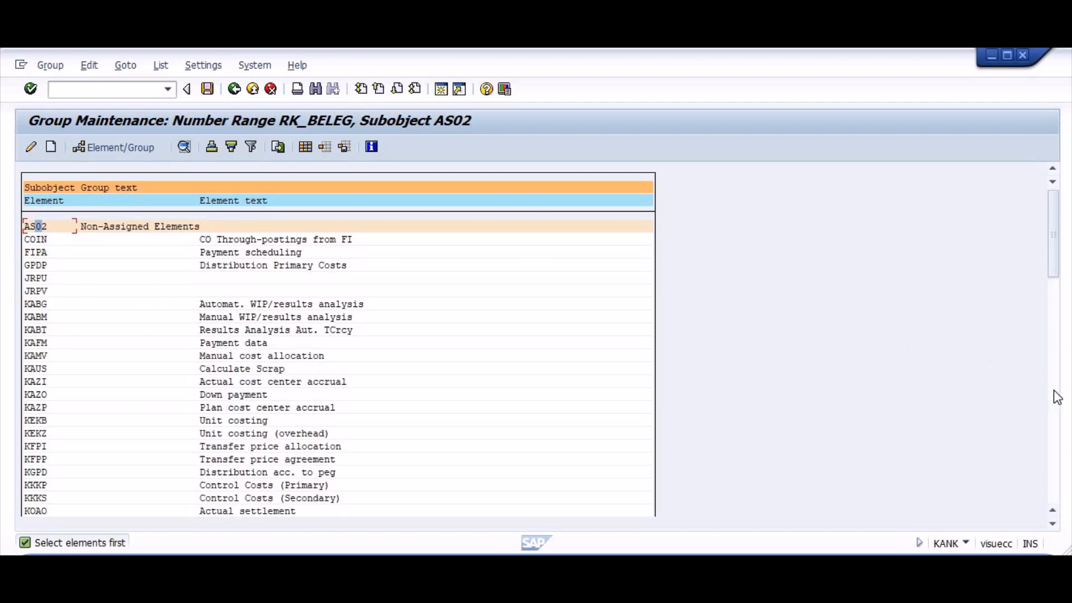
click(1051, 343)
drag(1066, 390, 1036, 239)
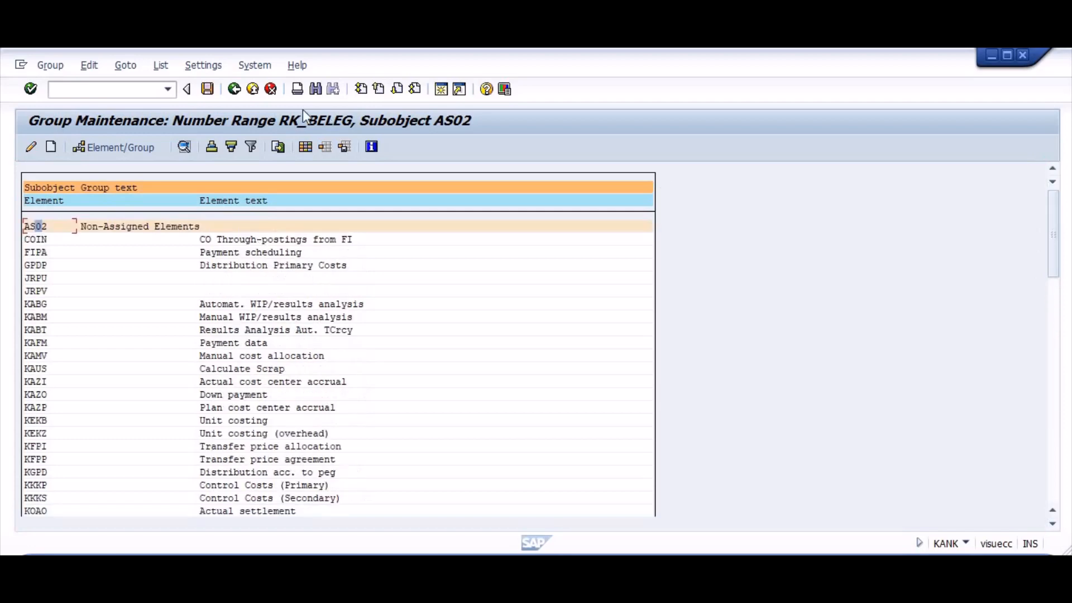
Try again to create number range group AS02, reusing the previously entered From and To numbers
click(51, 146)
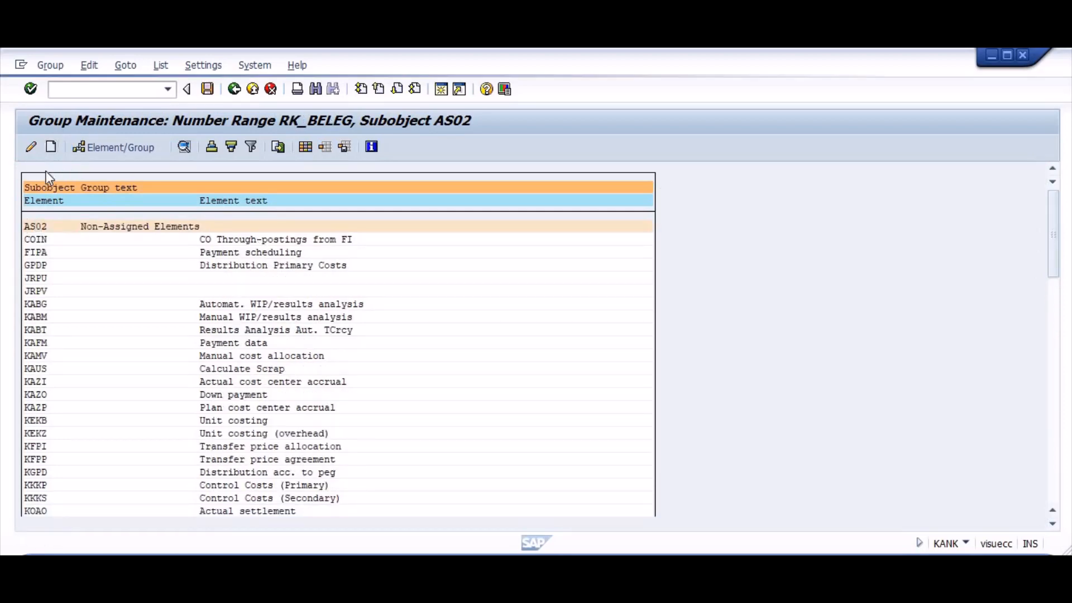
click(219, 336)
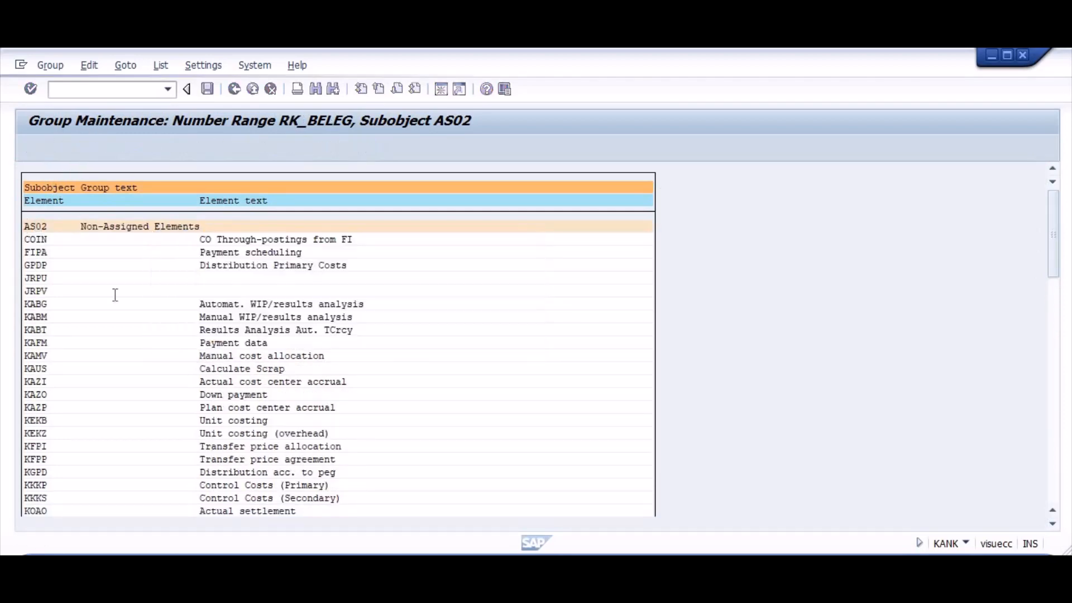
text(AS02)
click(78, 308)
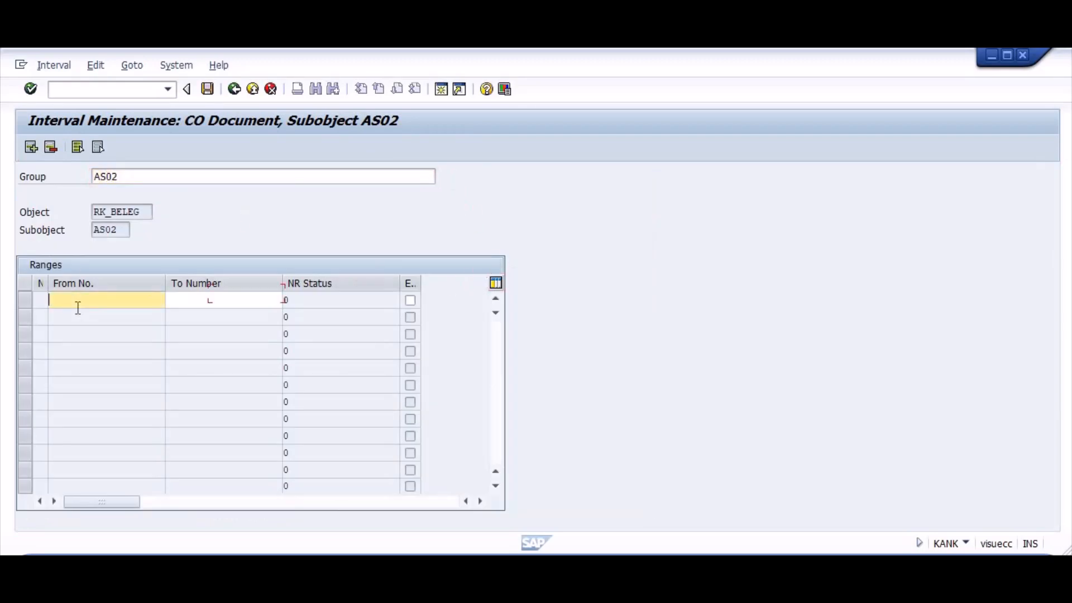
click(77, 306)
key(Down)
key(Tab)
key(BackSpace)
key(Down)
key(Return)
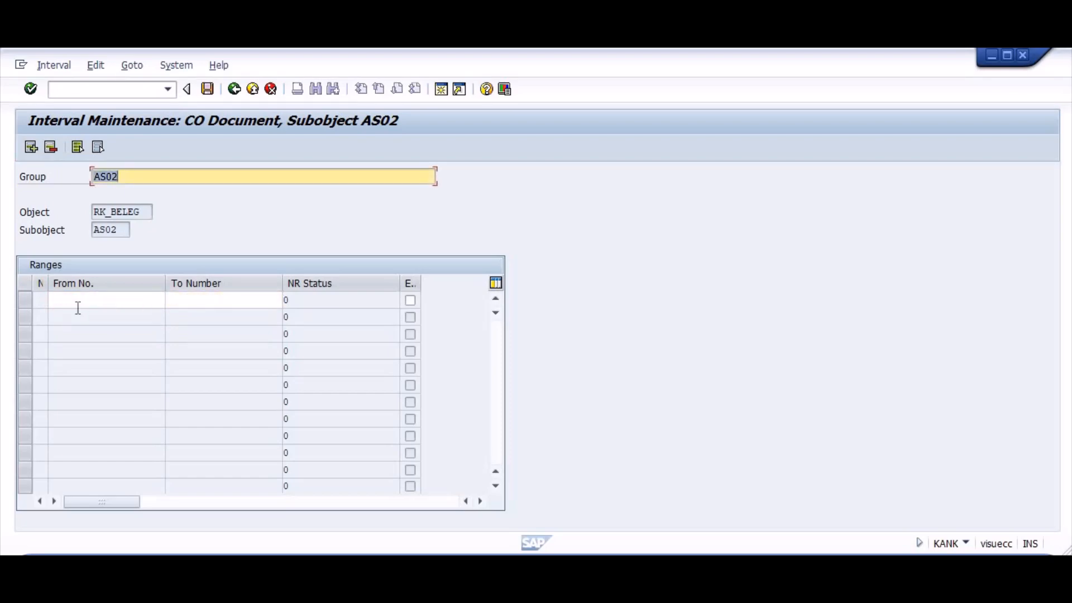
Try to insert additional interval rows for group AS02 and save them
click(105, 301)
click(106, 303)
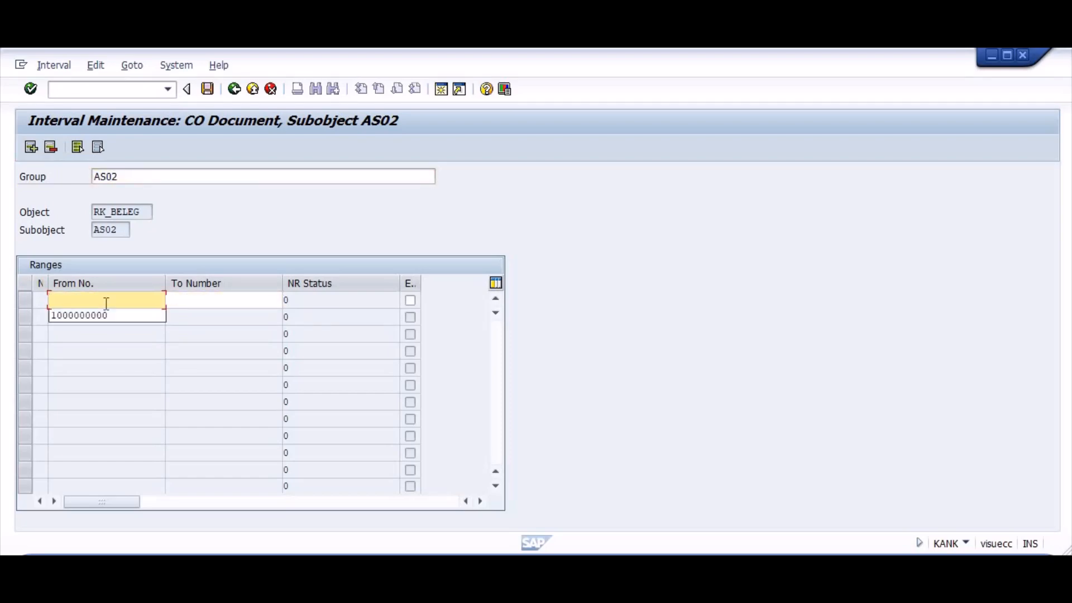
click(43, 302)
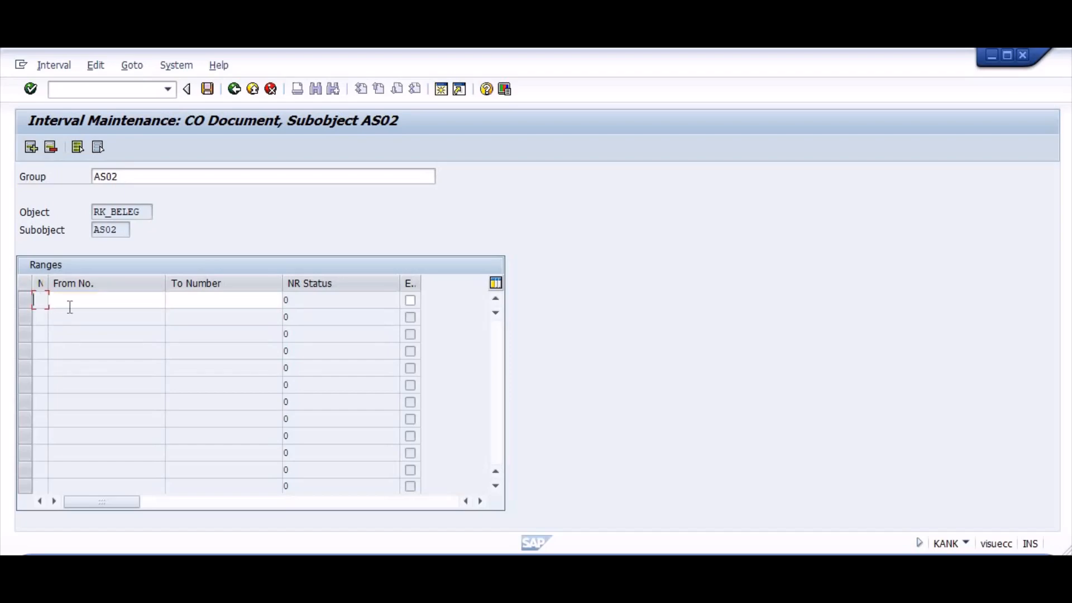
click(105, 302)
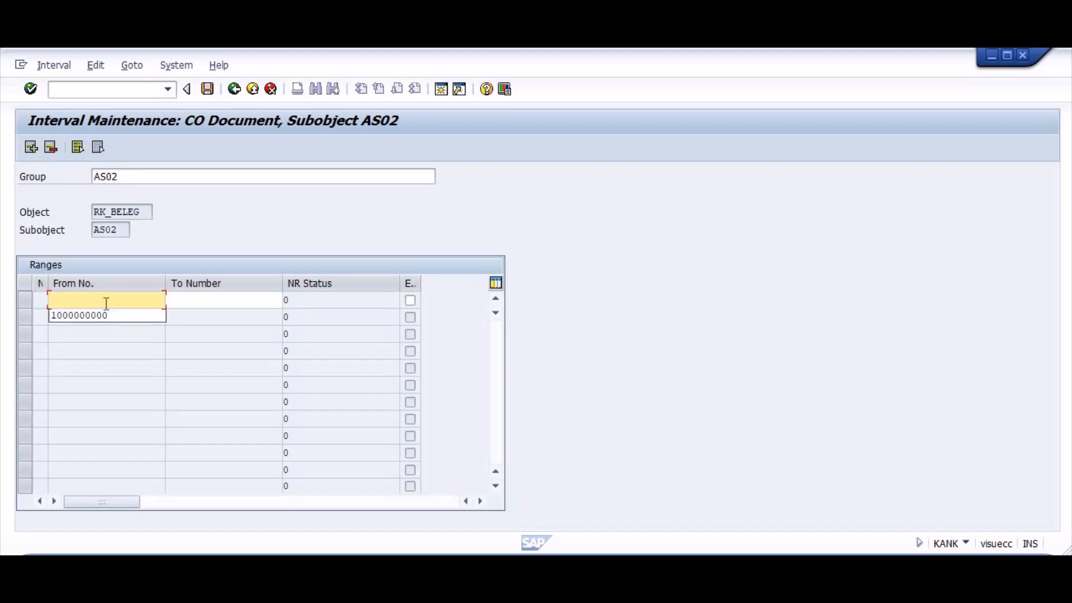
click(31, 146)
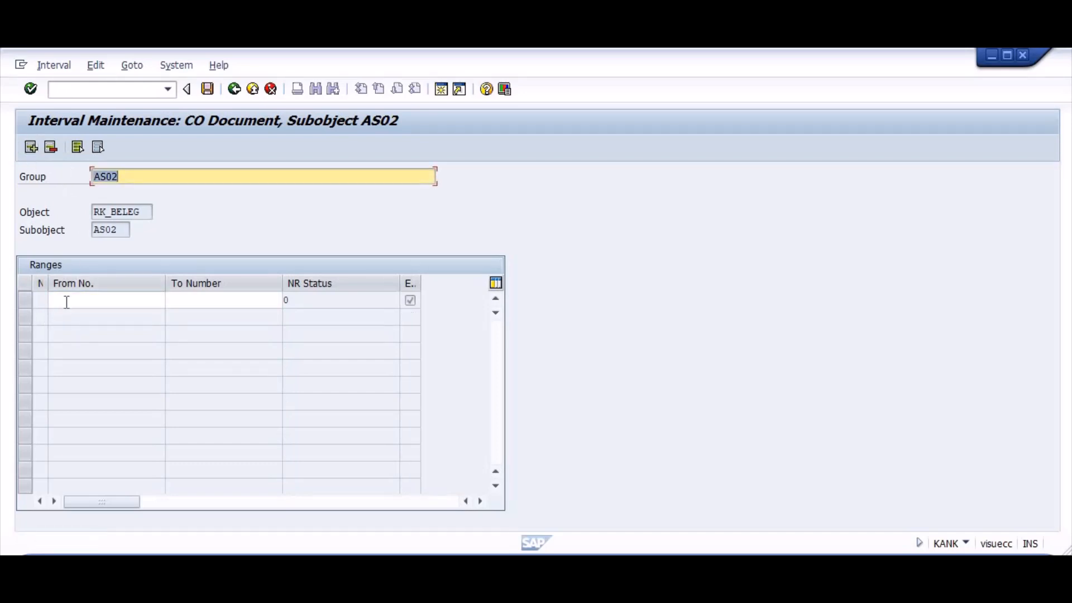
click(35, 148)
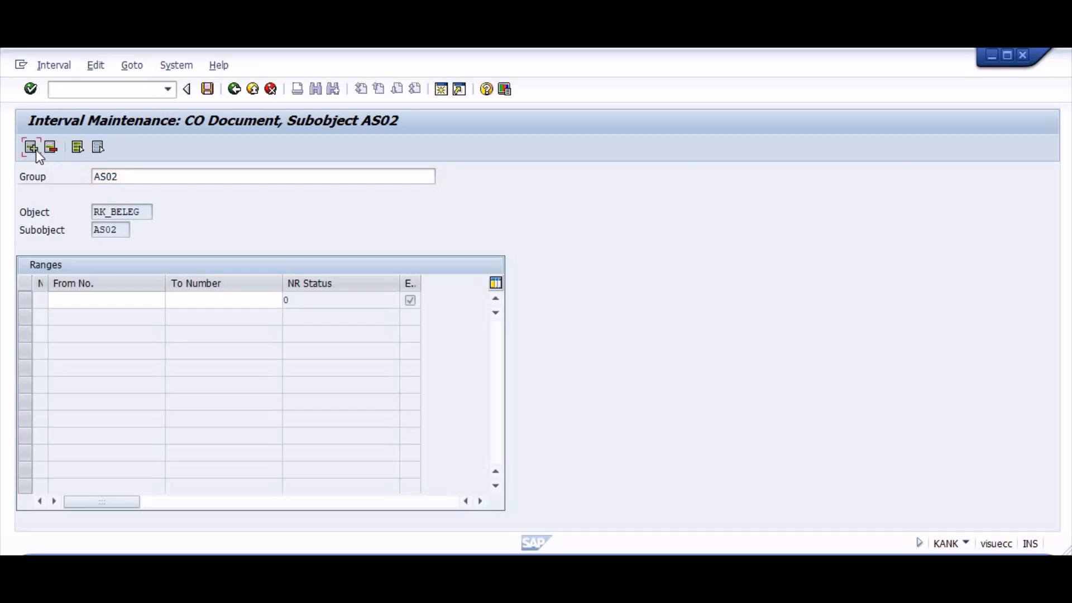
click(87, 298)
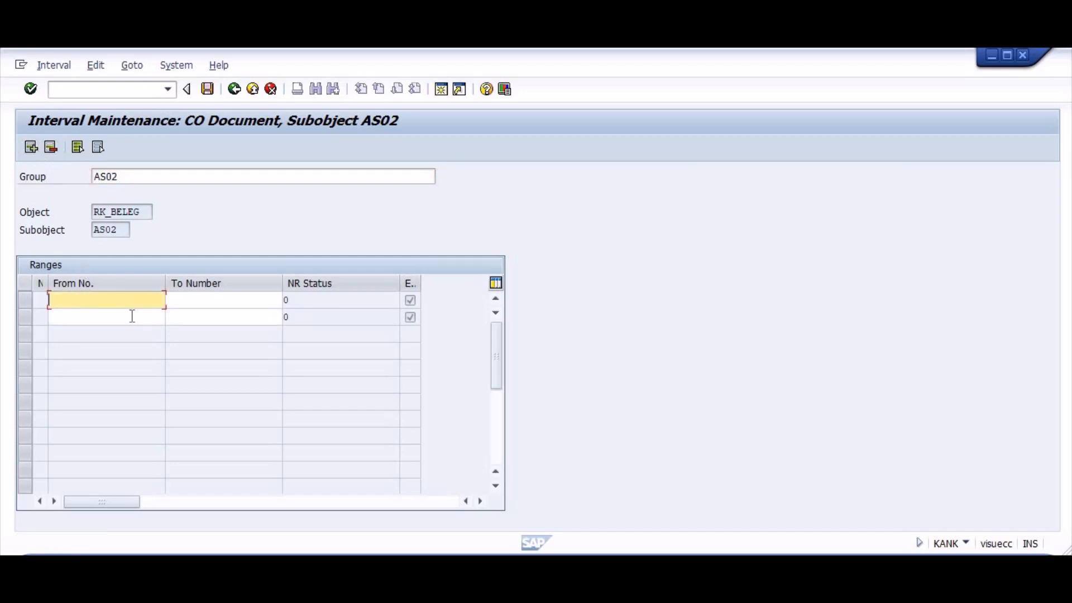
click(411, 301)
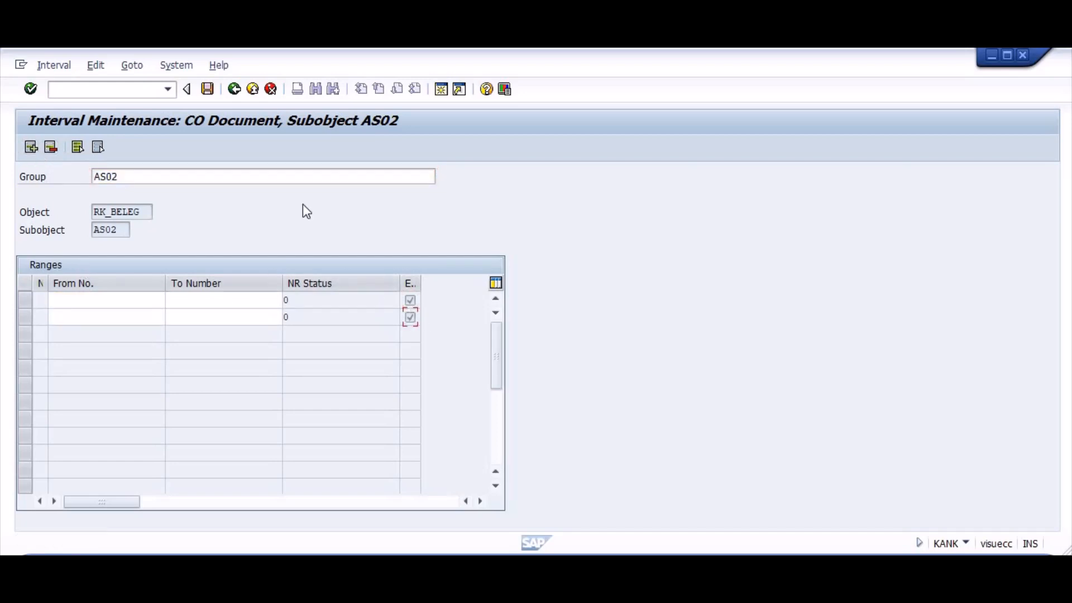
click(208, 89)
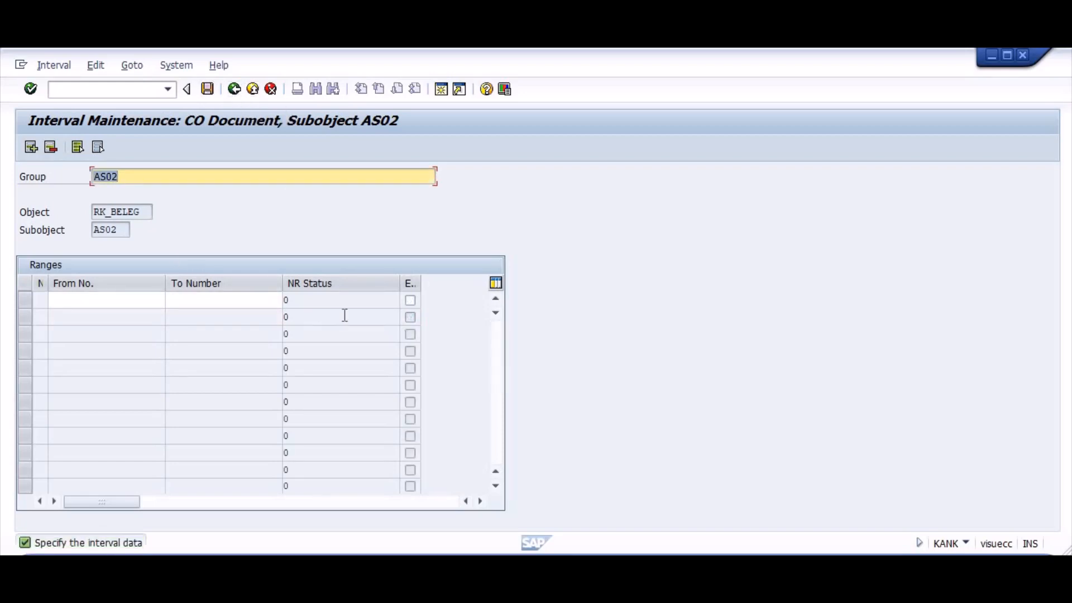
Mark the first AS02 interval as external, try to save it, and leave the interval screen
click(409, 301)
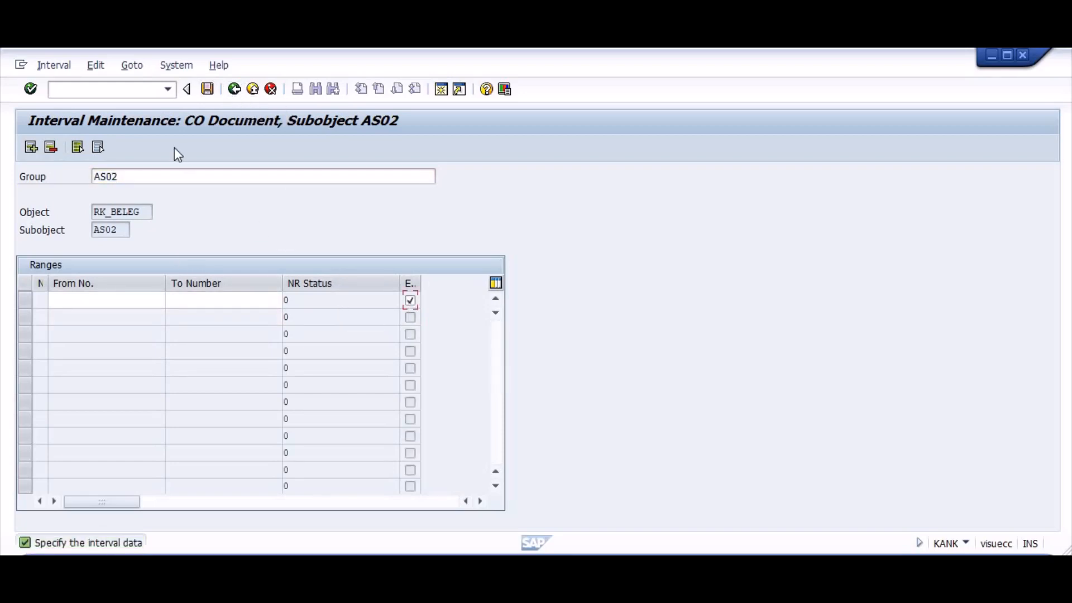
click(206, 90)
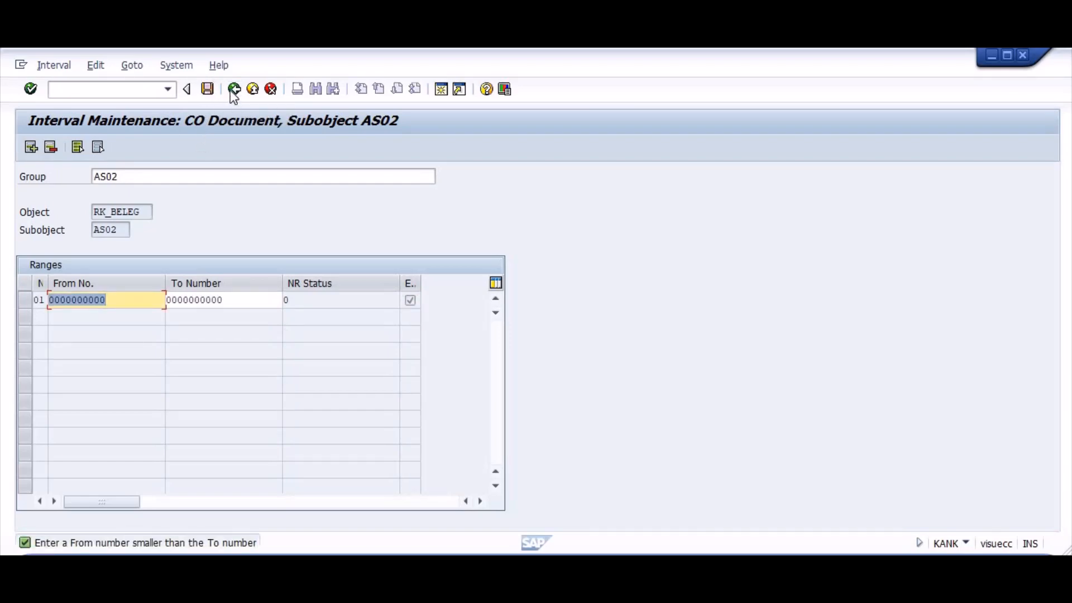
click(233, 90)
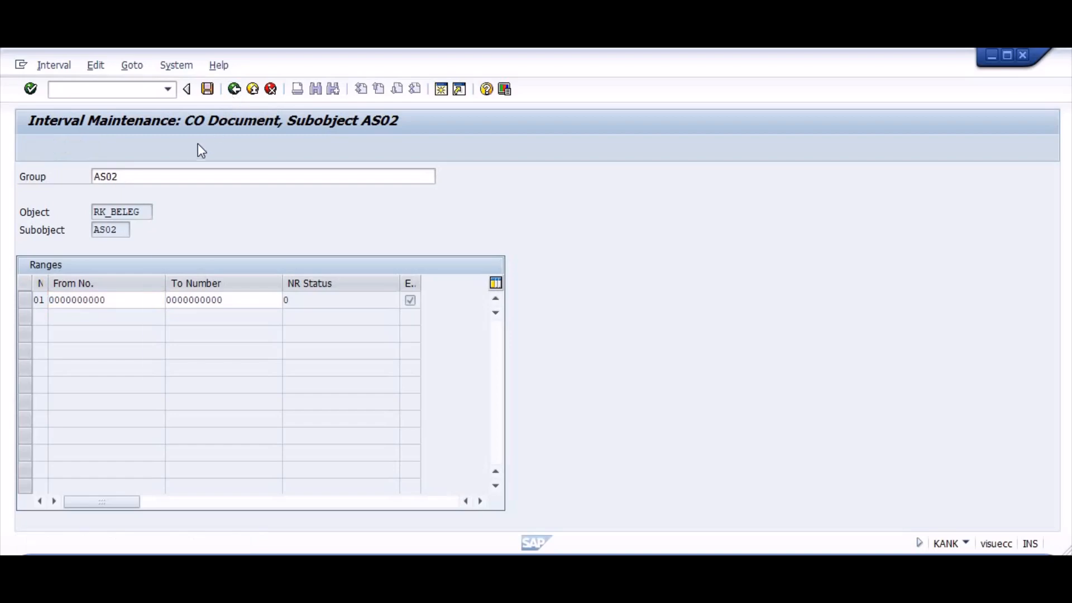
click(205, 364)
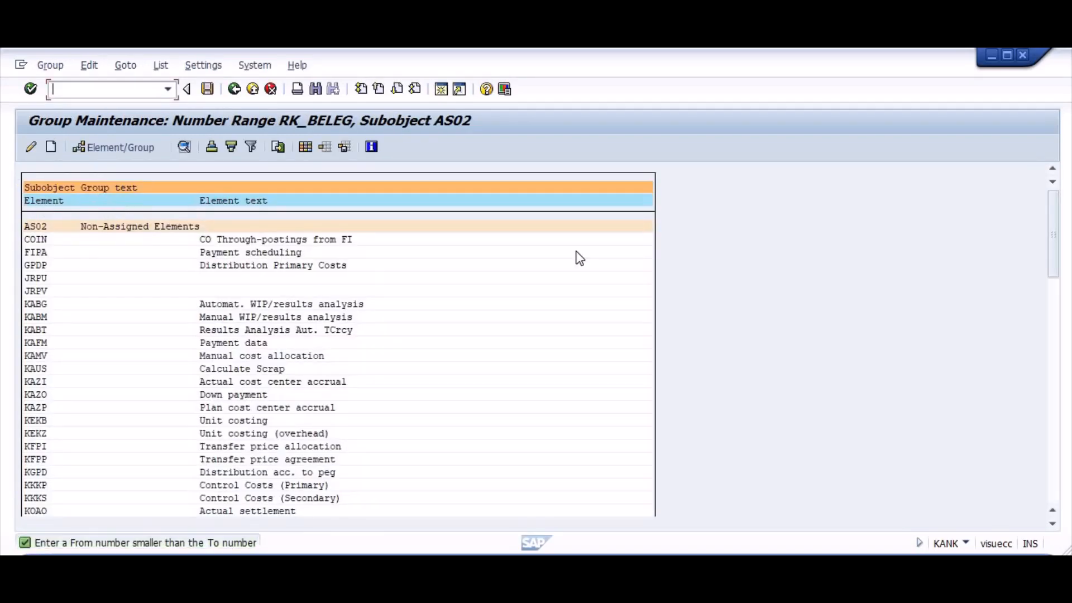
Review the non-assigned elements and try to create a number range group named AS03 with an interval
drag(1053, 240, 1059, 499)
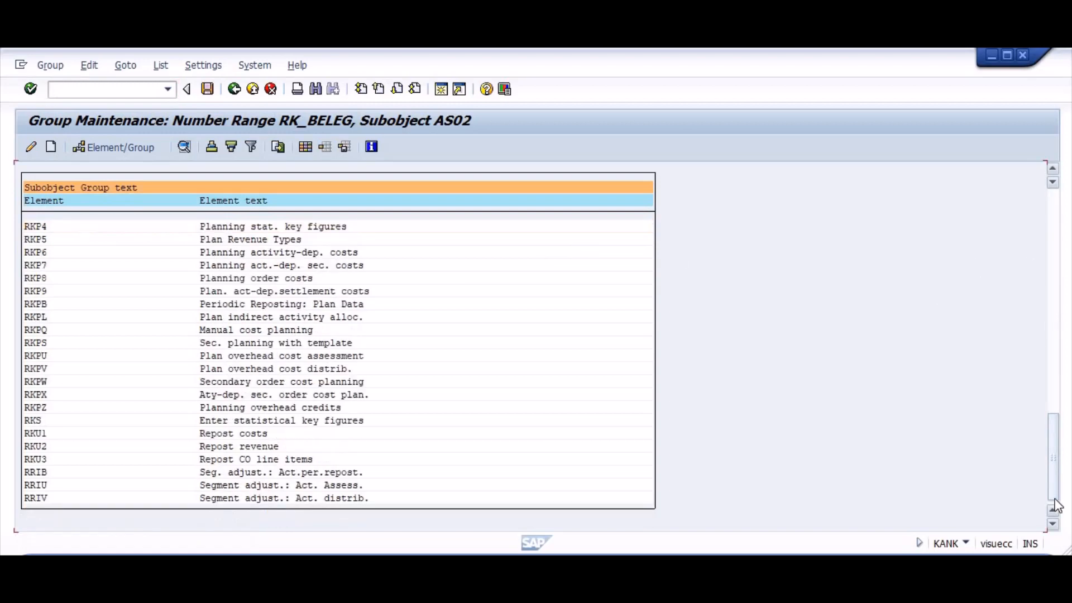
drag(1044, 449, 1047, 195)
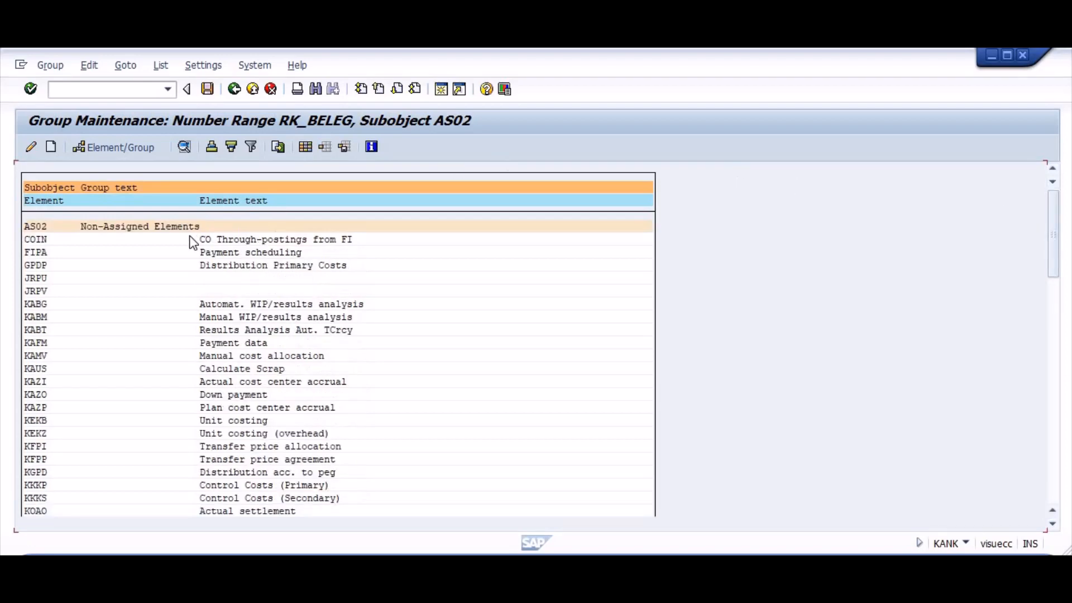
click(52, 147)
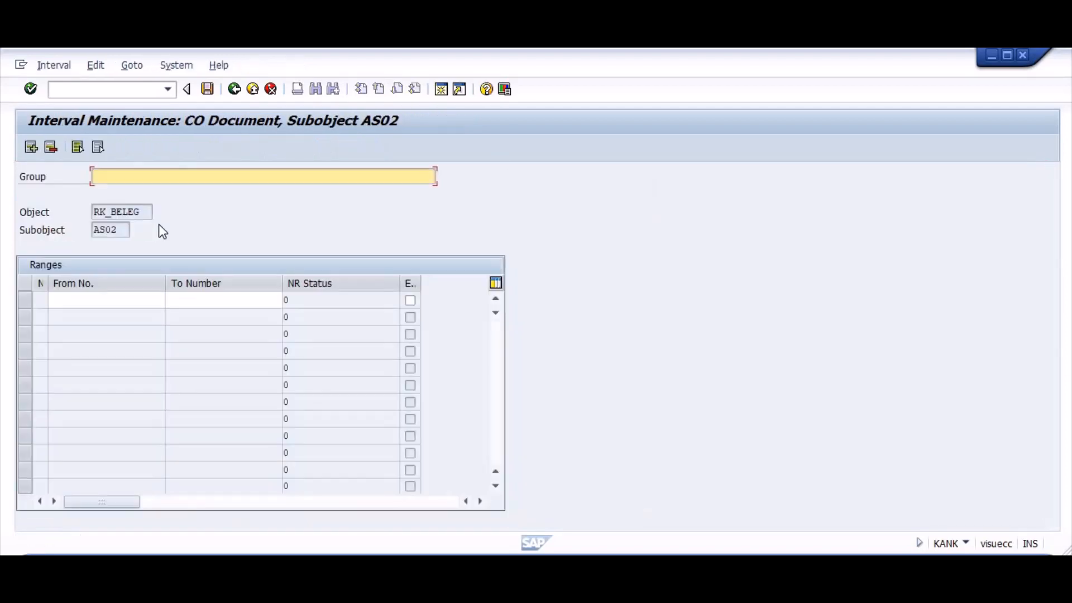
text(AS03)
key(Tab)
key(Down)
key(Tab)
key(Down)
key(Return)
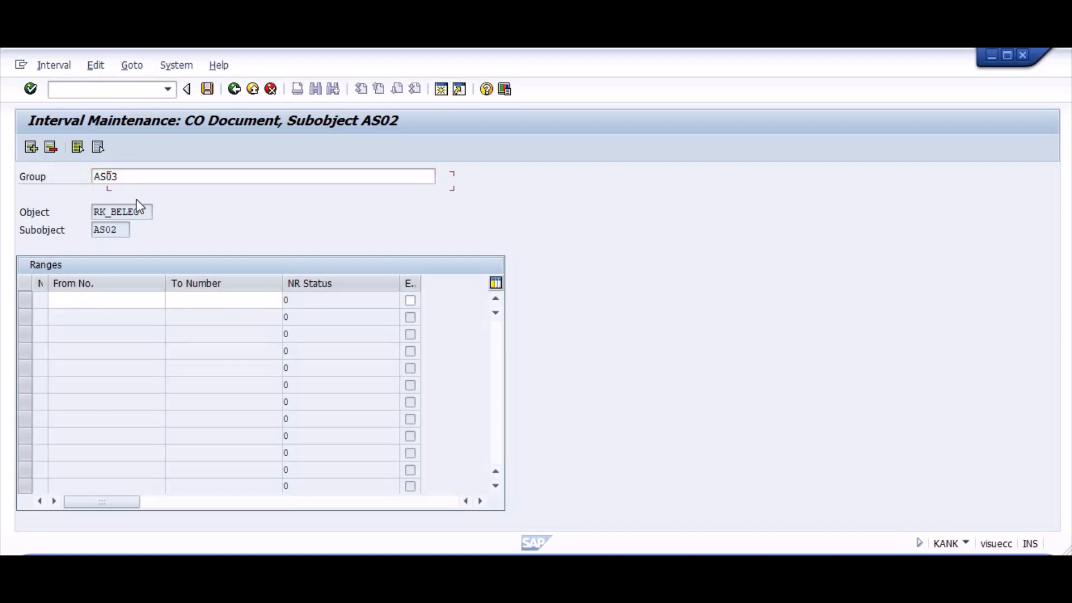
key(Tab)
key(Tab)
key(Return)
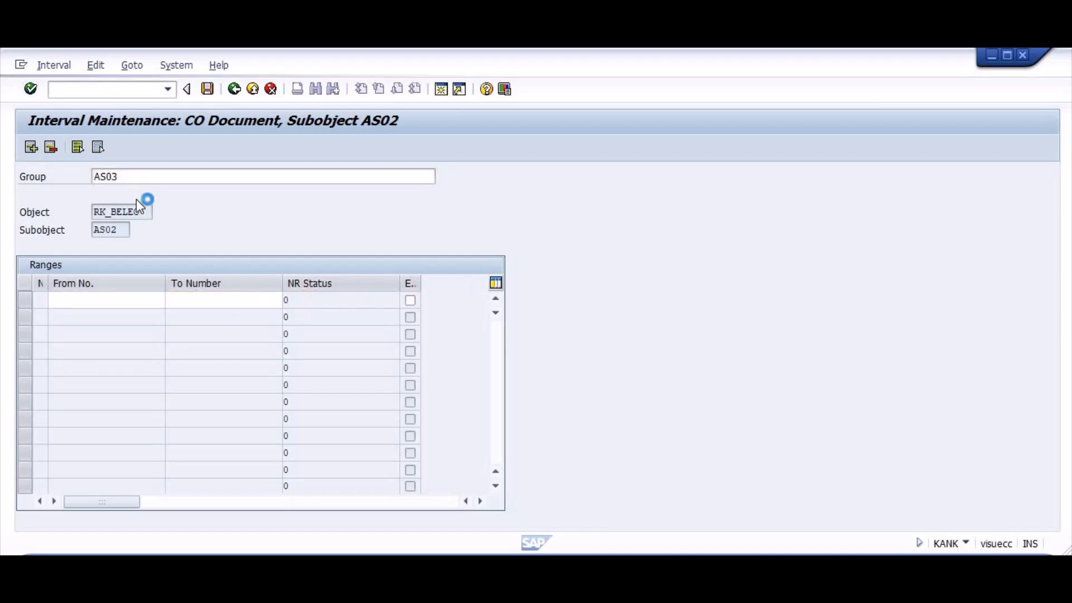
Leave the AS03 interval entry and exit group maintenance without saving the group changes
key(F3)
click(233, 361)
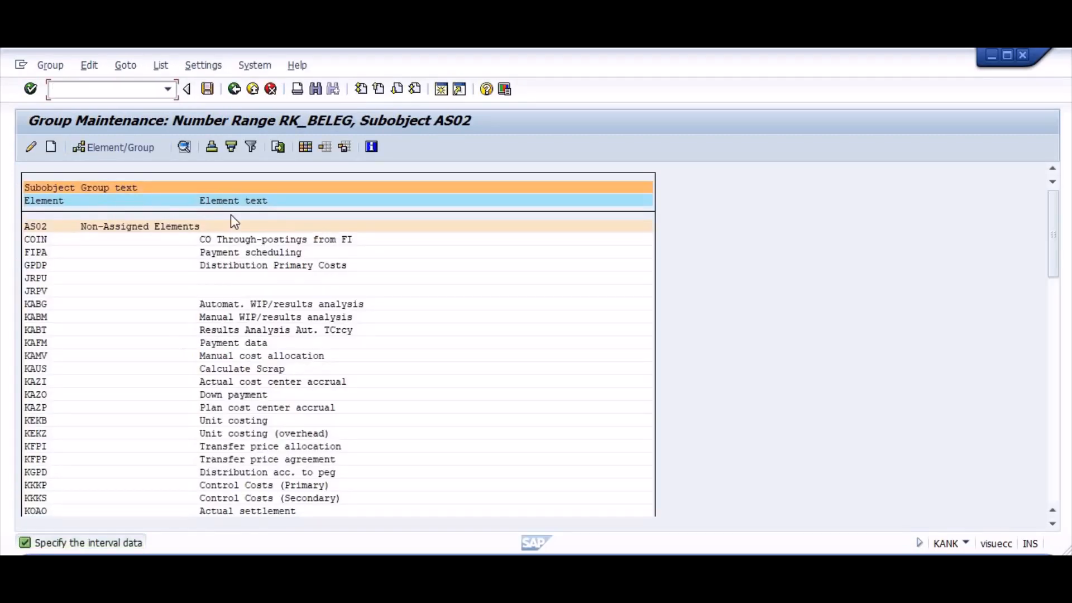
click(232, 88)
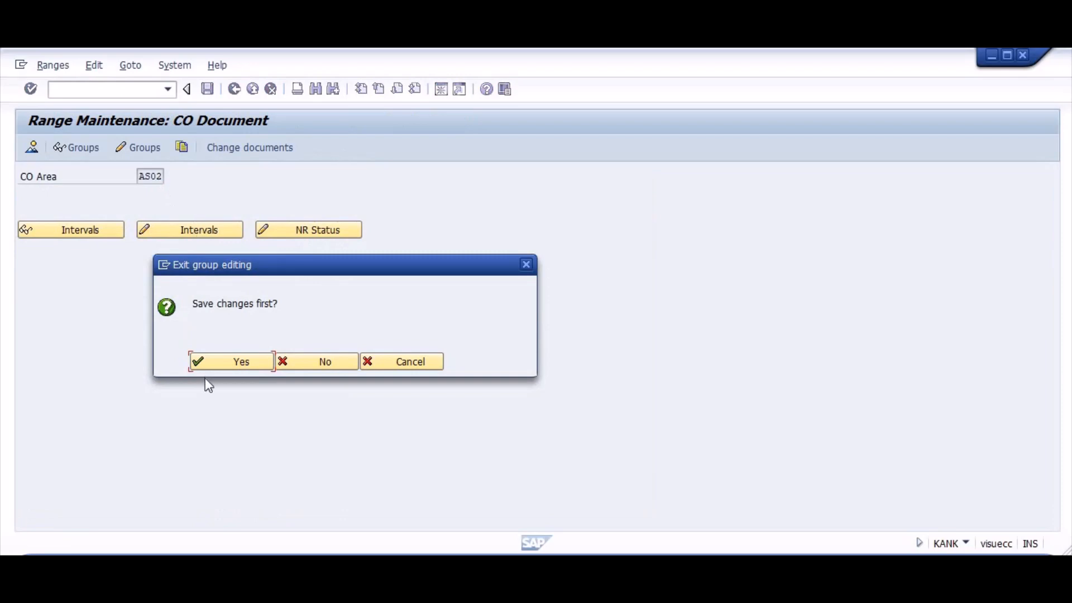
click(304, 362)
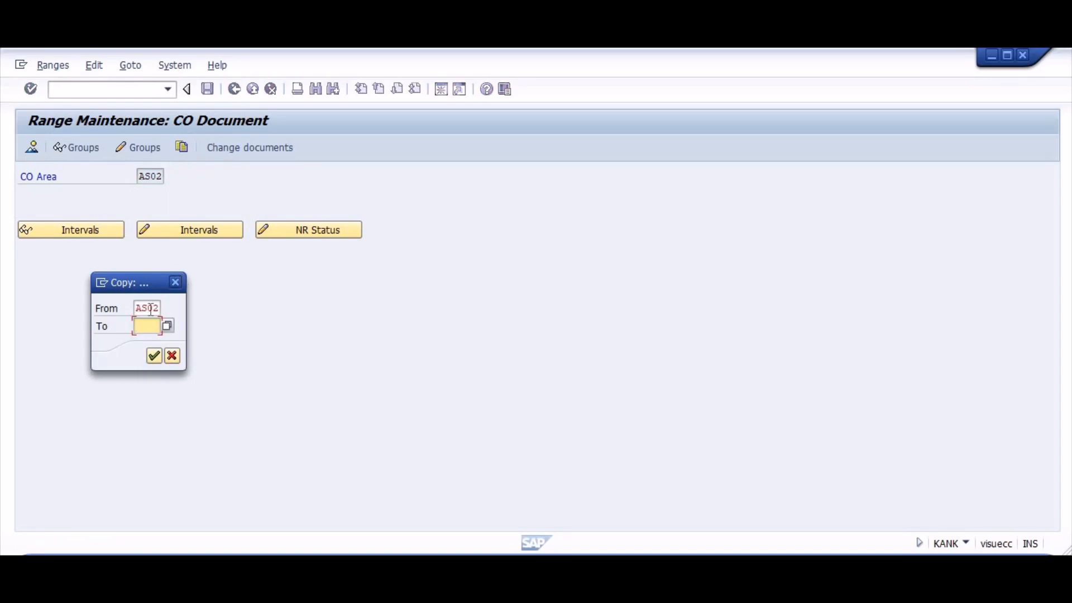
Copy the CO document number ranges from controlling area 0001 to AS02
double_click(150, 309)
key(BackSpace)
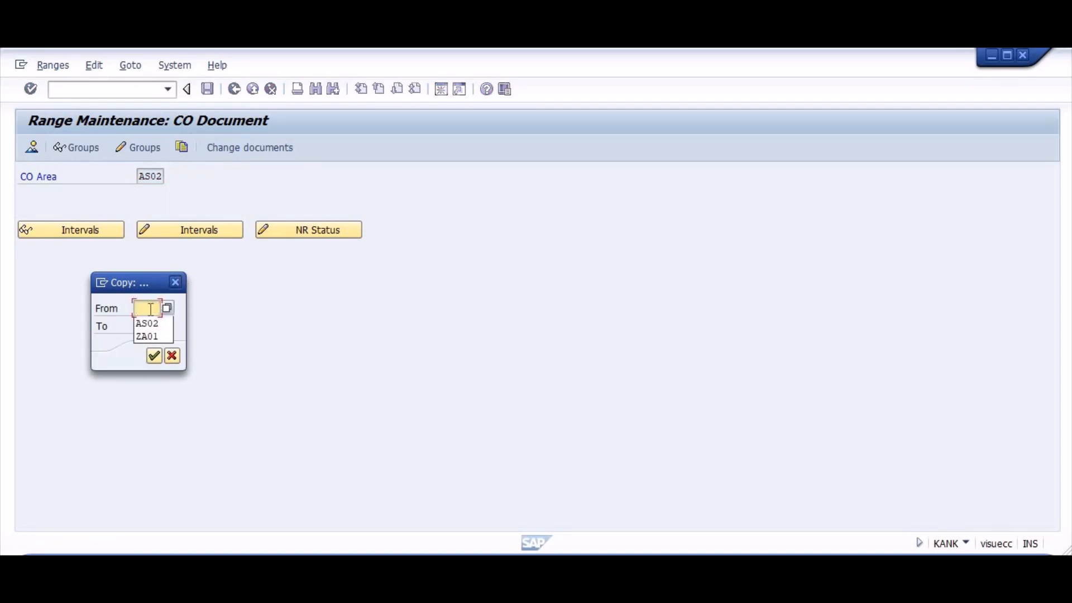
text(0001)
key(Tab)
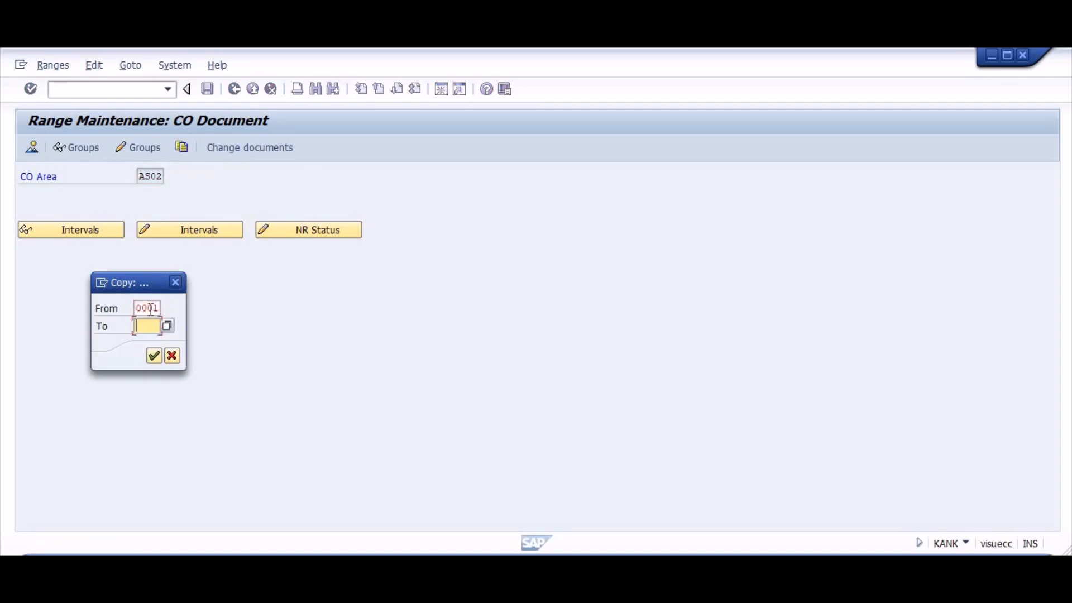
text(AS02)
key(Return)
key(Return)
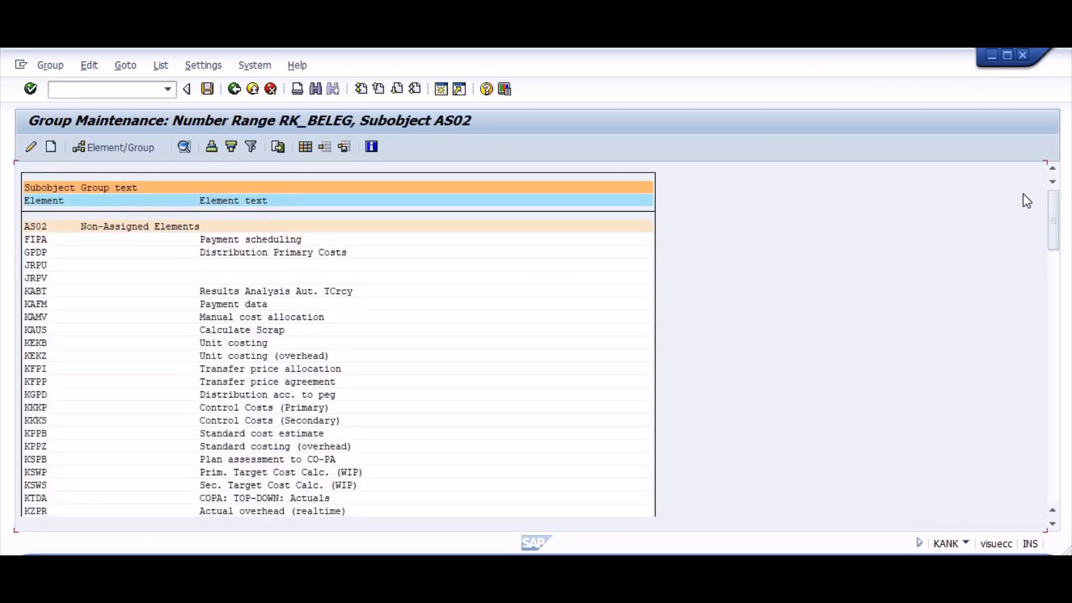
Review the number range groups and assigned elements of AS02 and leave group maintenance
drag(1053, 226, 1061, 487)
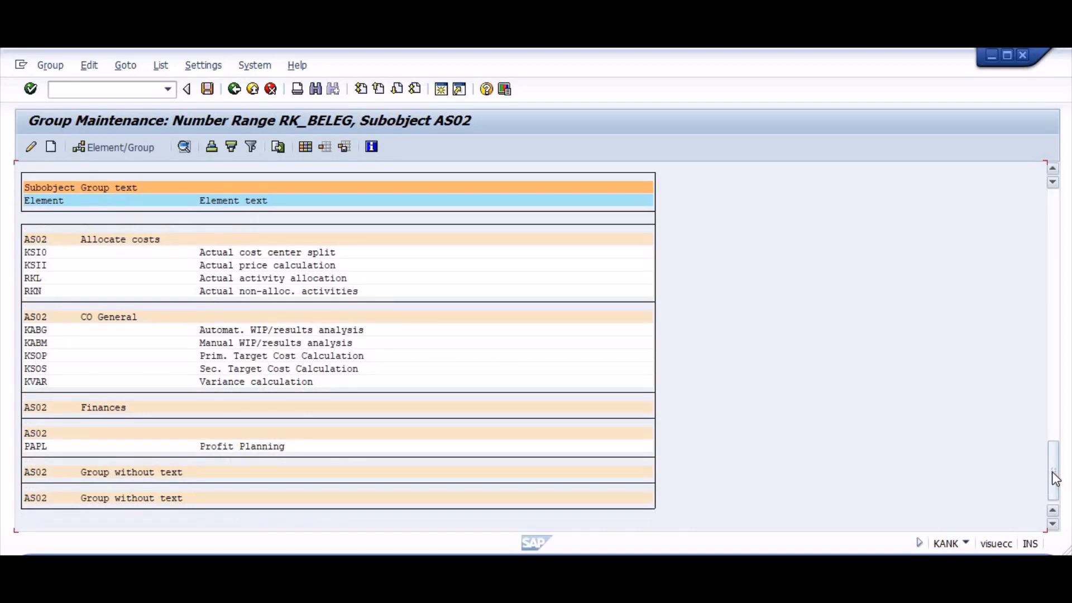
drag(1053, 479, 1053, 451)
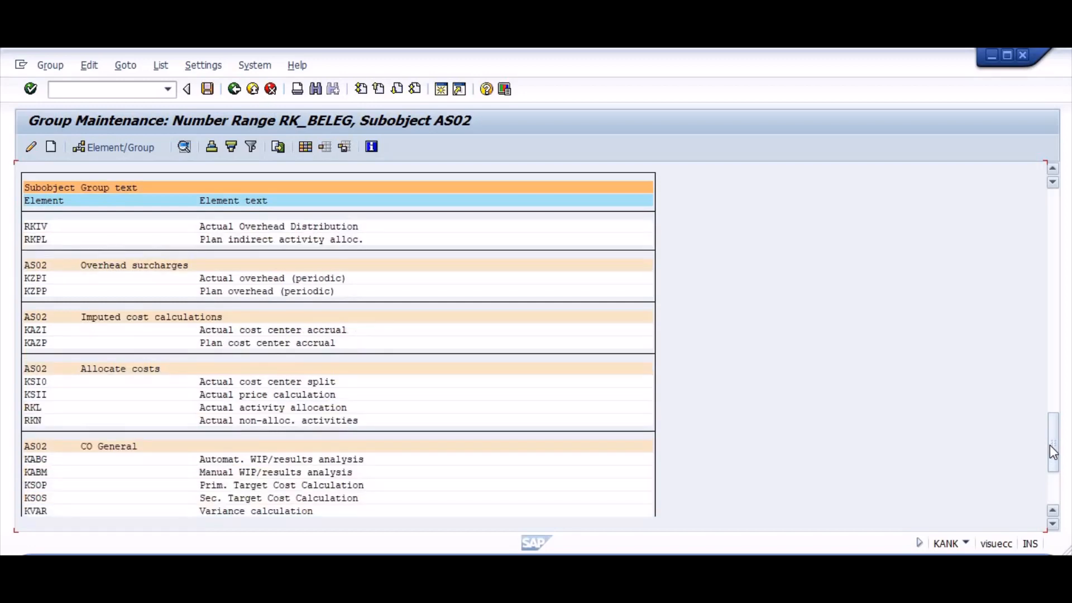
drag(1050, 445, 1046, 358)
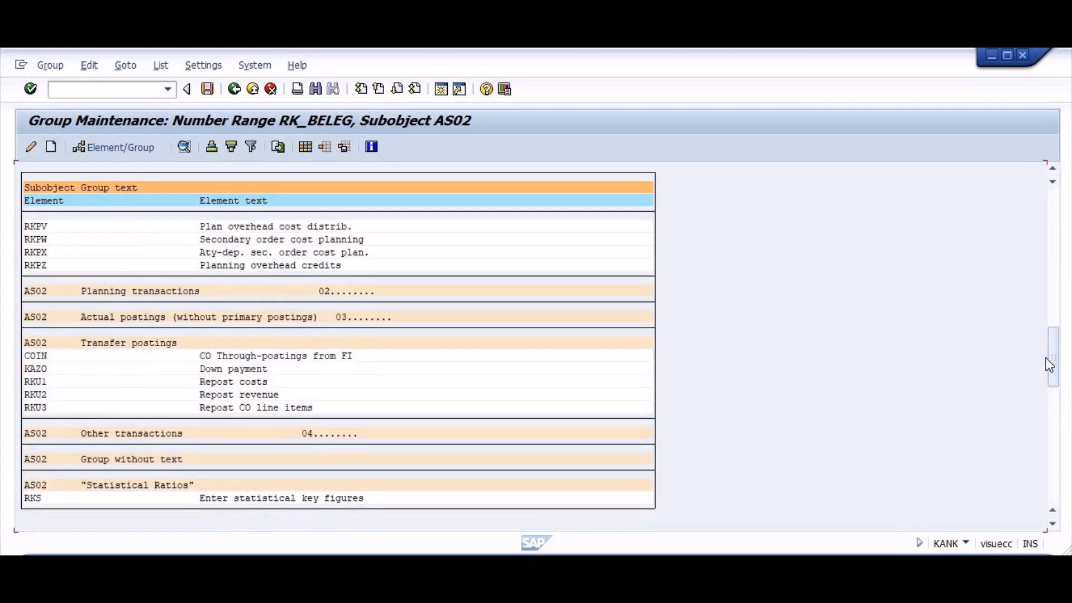
drag(1043, 342, 1052, 290)
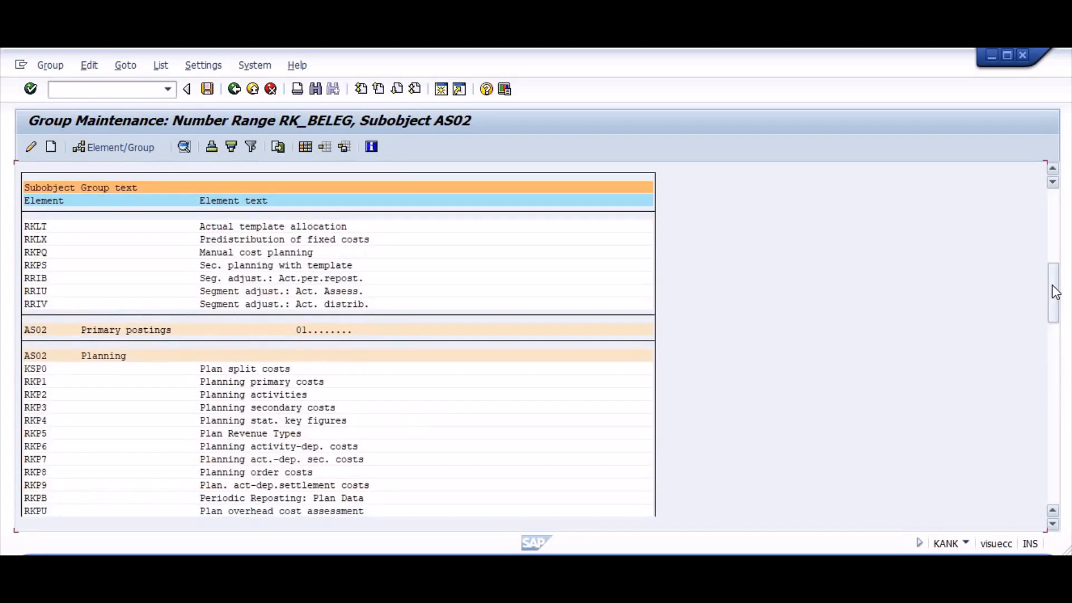
drag(1052, 288, 1055, 192)
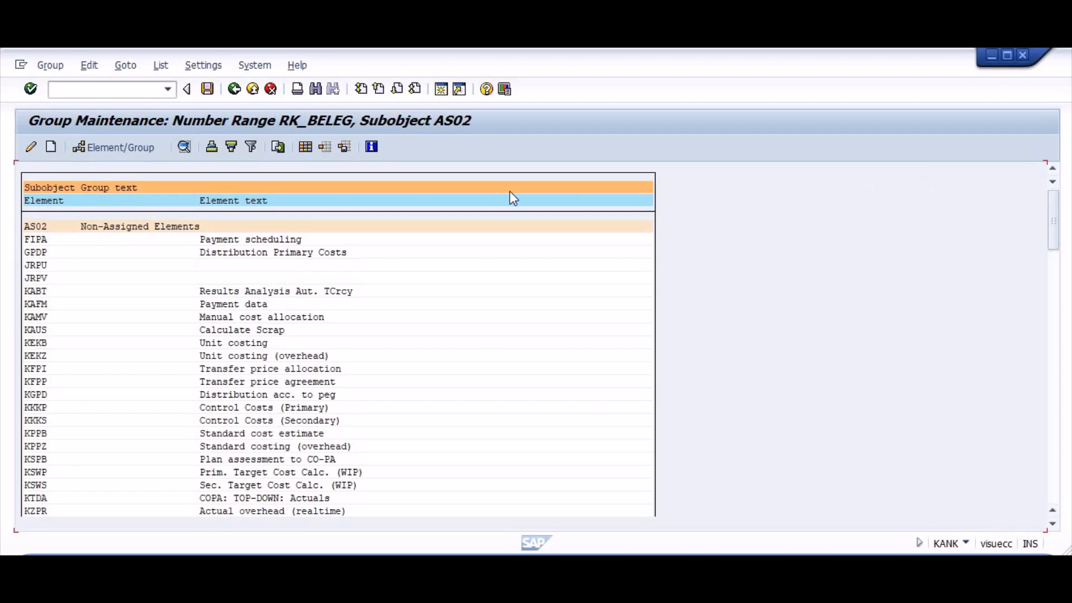
click(233, 90)
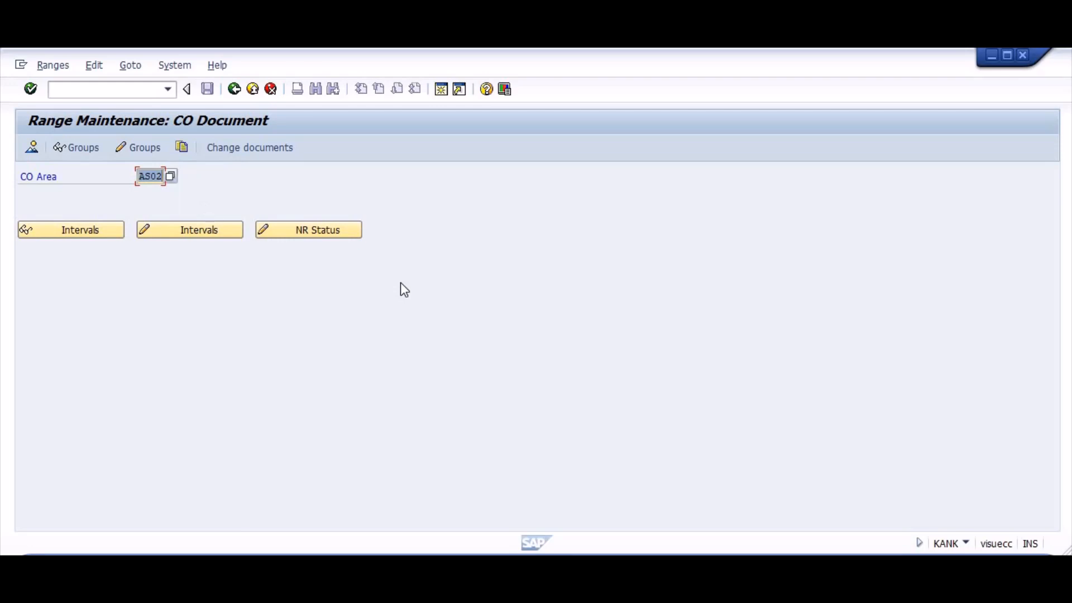
Check the version maintenance item in the Word guide and start transaction OKEQ in SAP
key(alt+Tab)
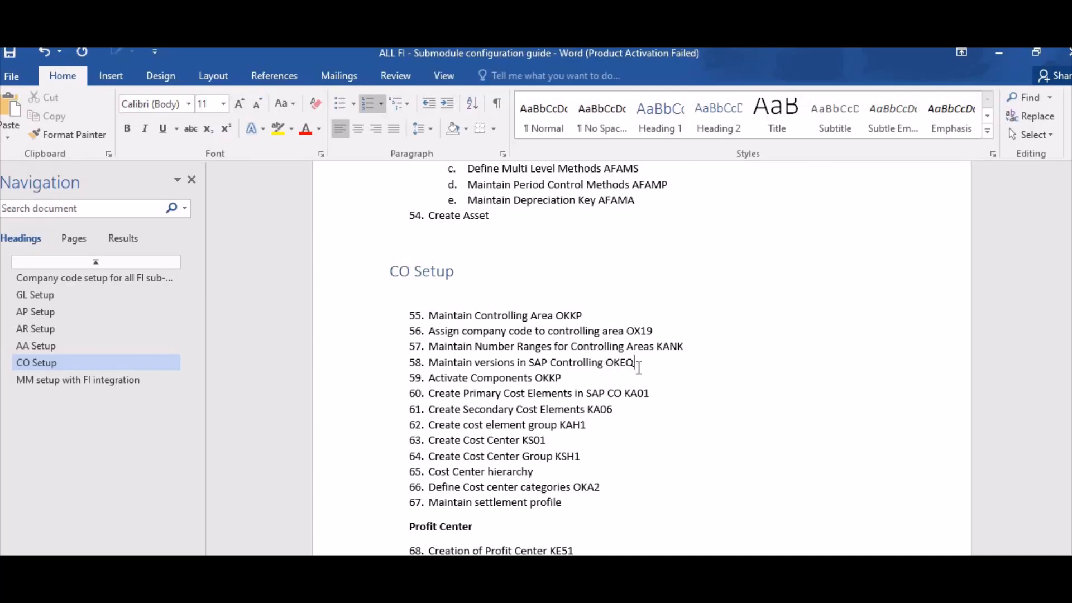
key(Down)
key(alt+Tab)
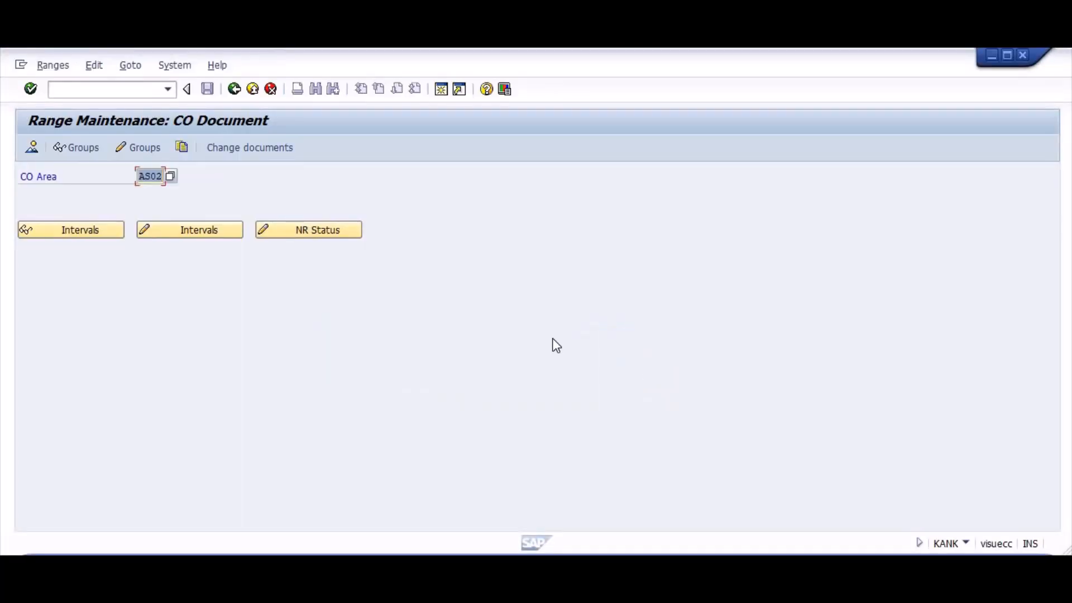
key(ctrl+slash)
text(/NOKEQ)
key(Return)
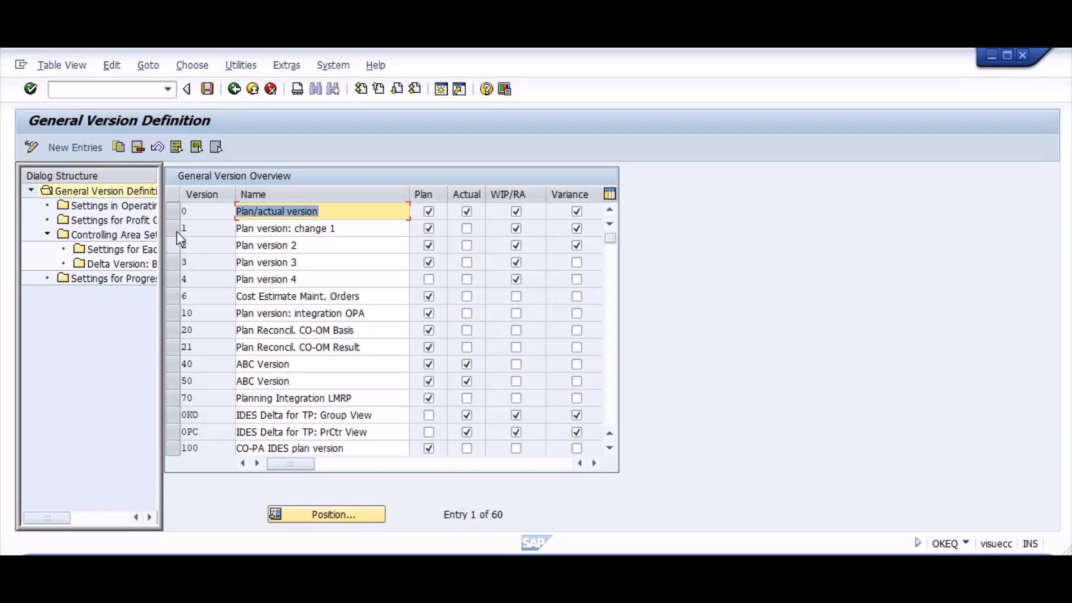
Display the fiscal year settings of plan/actual version 0 for controlling area AS02
click(172, 213)
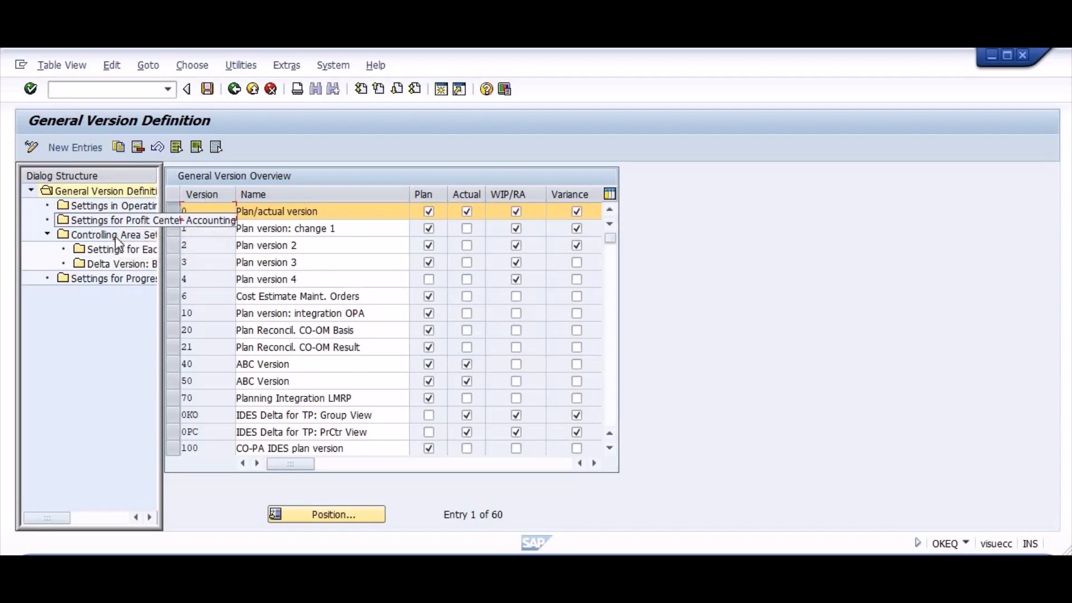
double_click(111, 250)
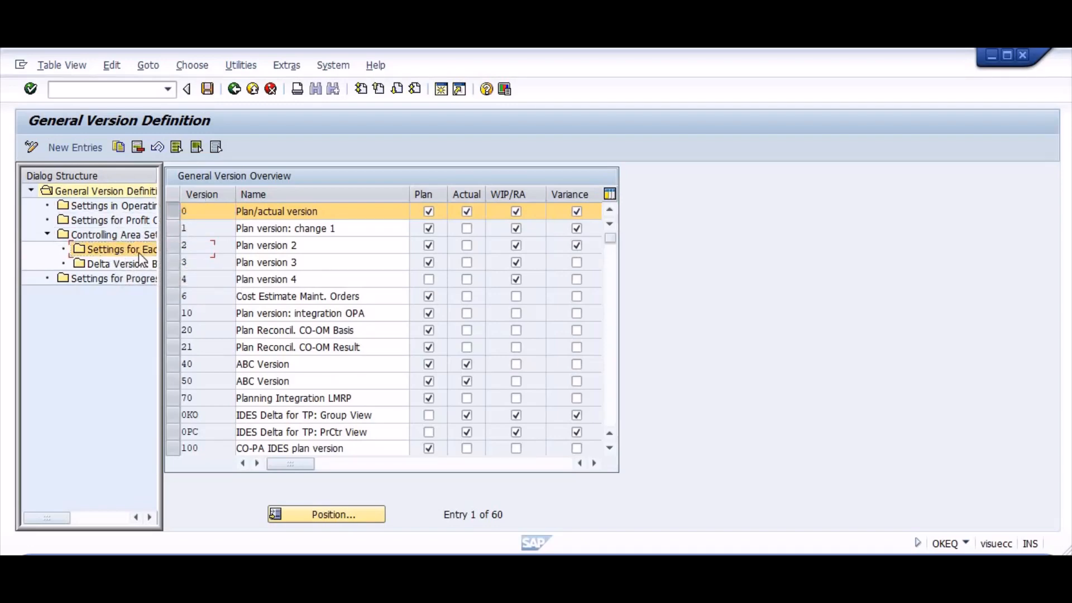
text(AS02)
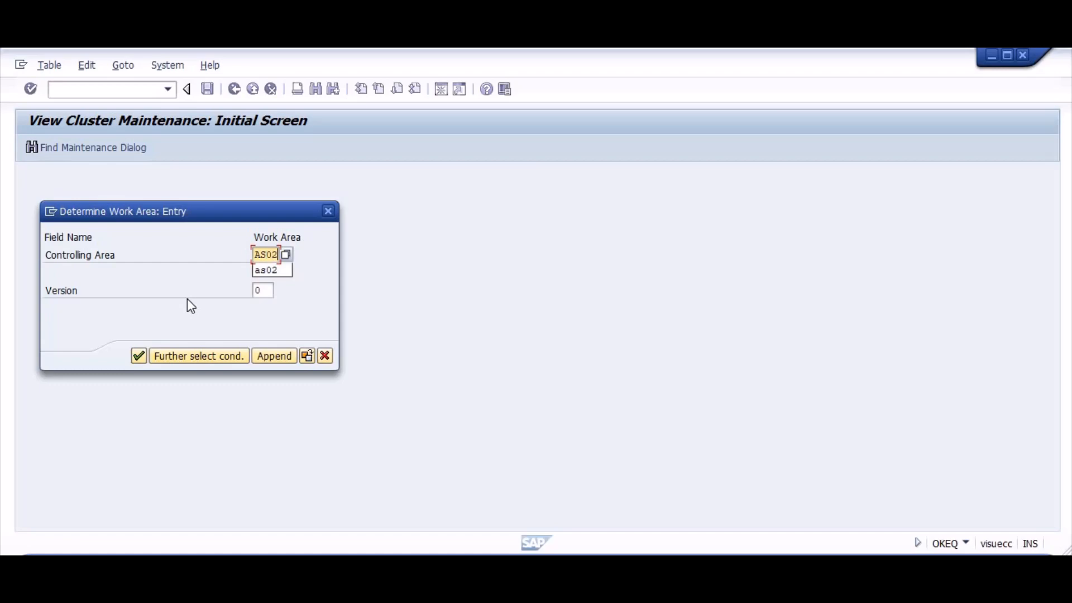
key(Return)
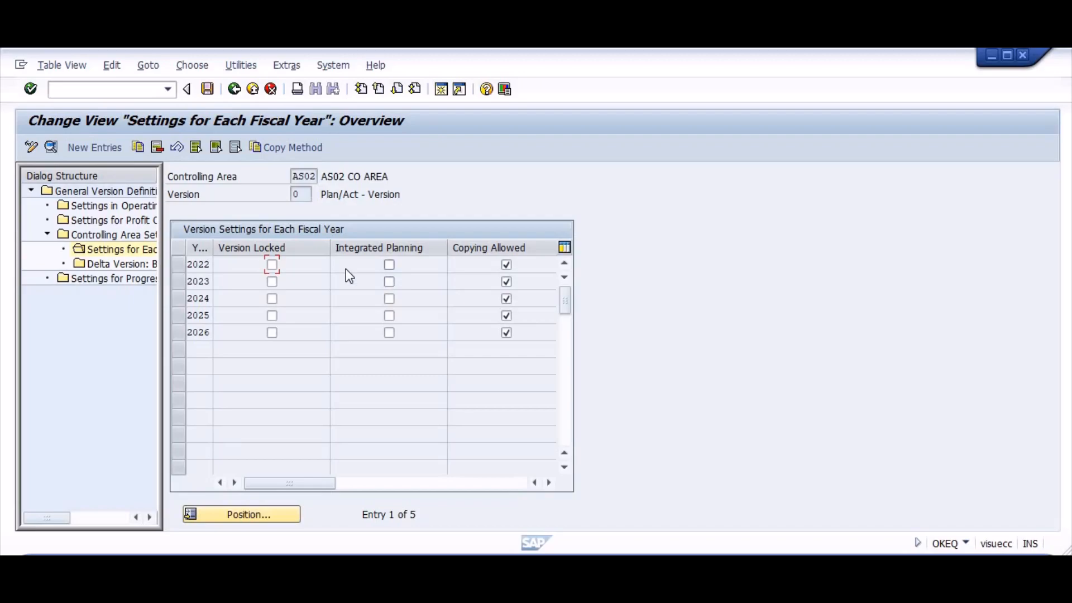
Check the component activation item in the Word guide and start transaction OKKP in another SAP session
key(alt+Tab)
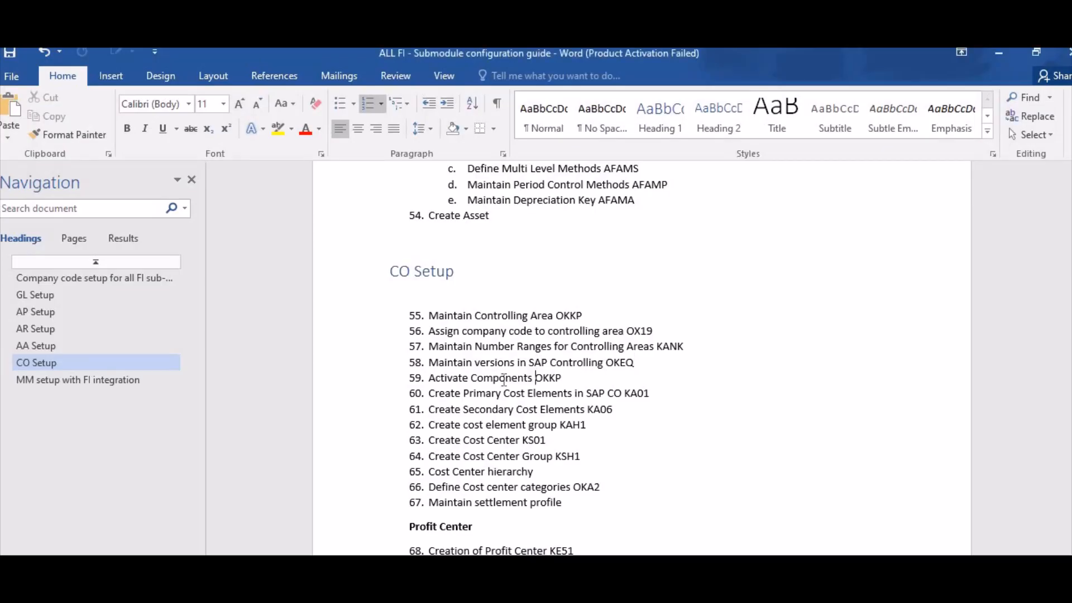
click(572, 380)
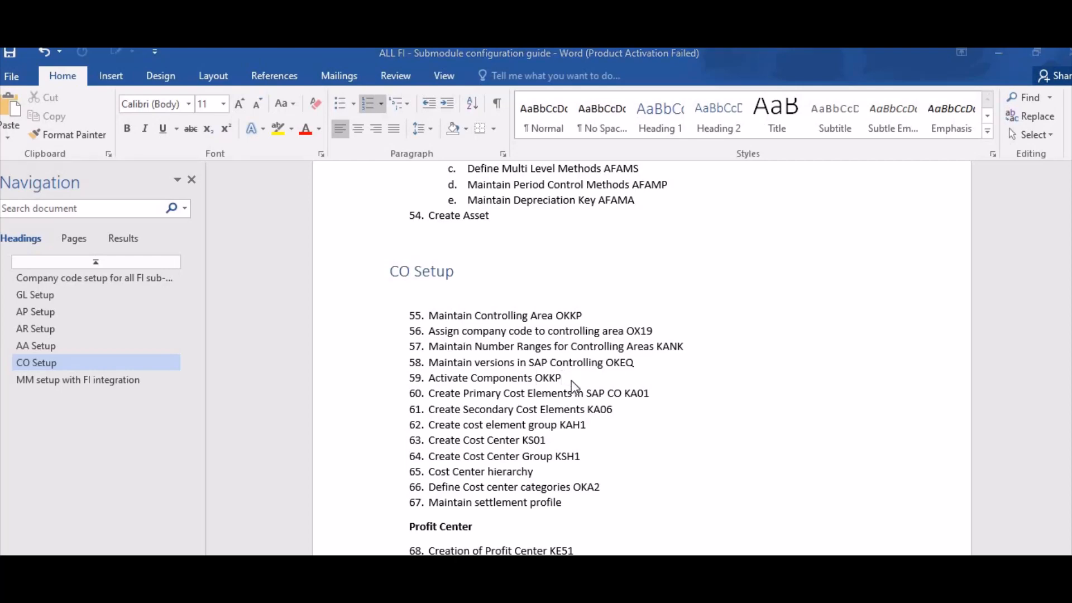
key(alt+Tab)
text(okkp)
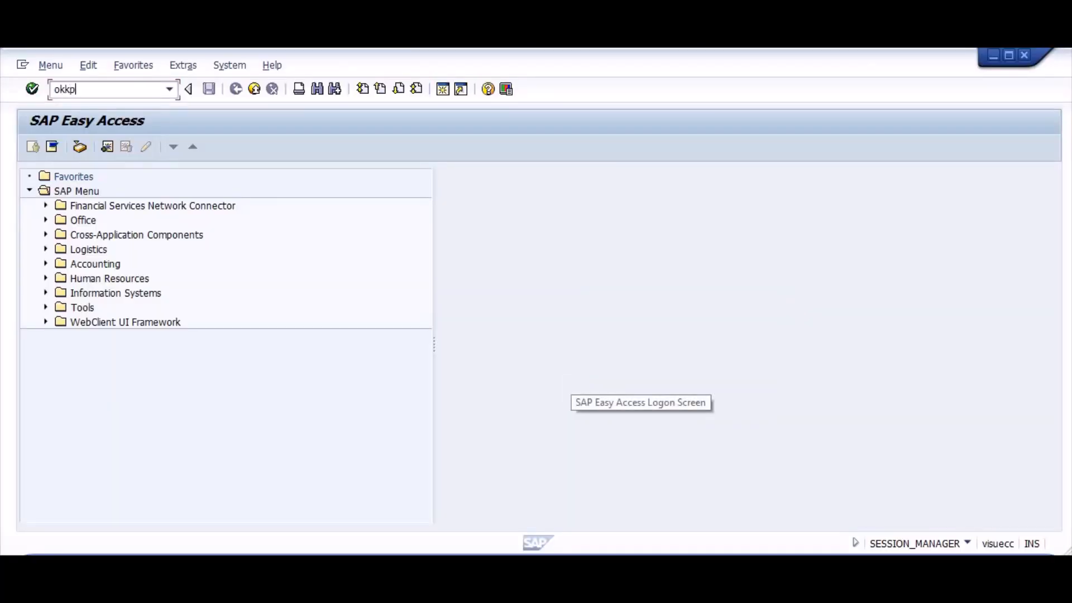
key(Return)
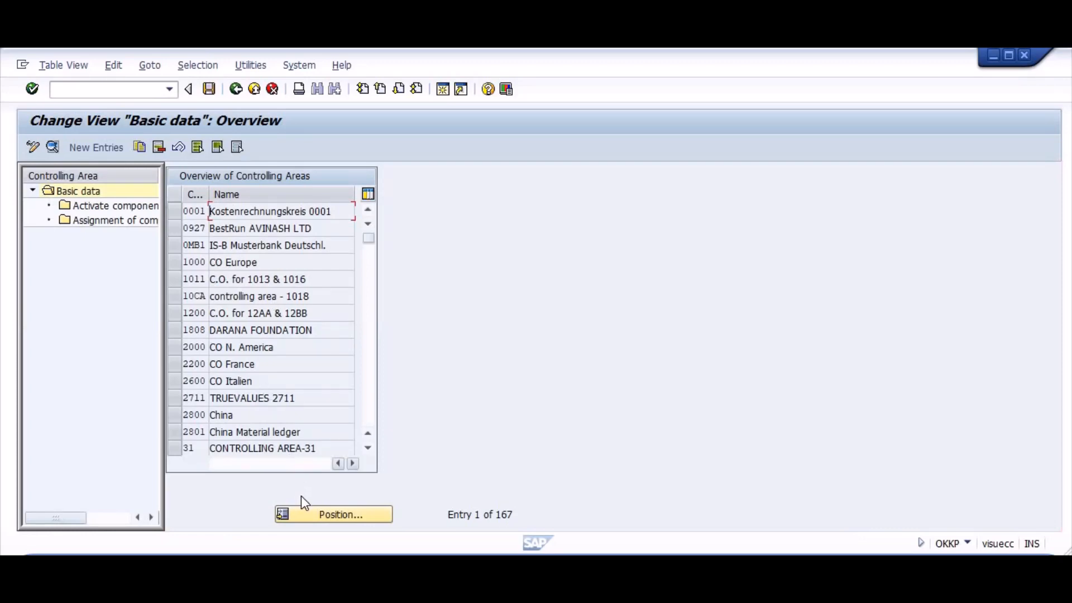
Find controlling area AS02 and create a new component activation entry starting in fiscal year 2022
click(309, 516)
text(as02)
key(Return)
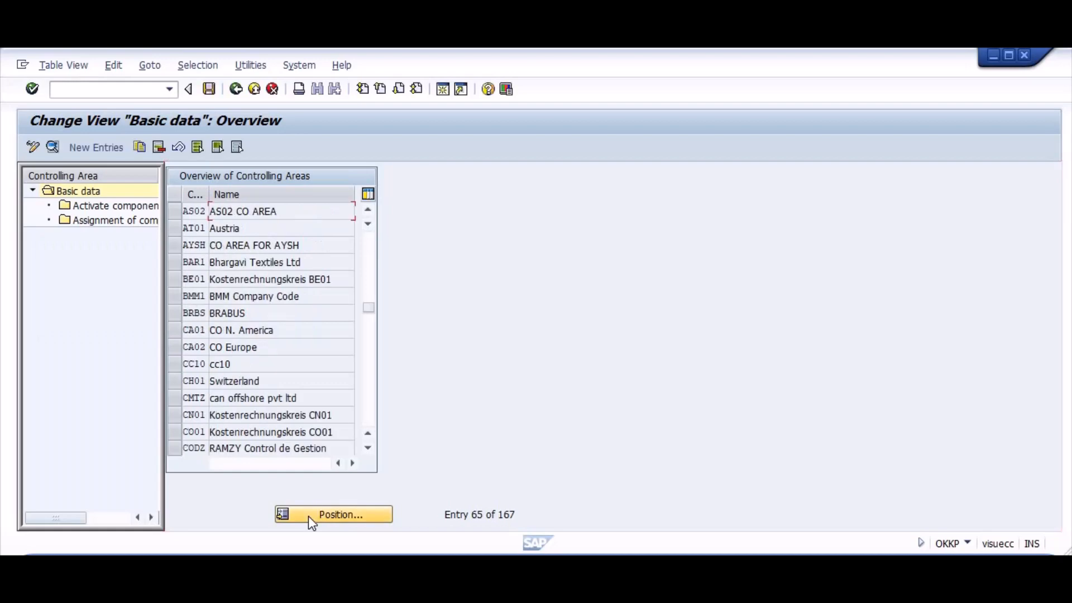
double_click(81, 207)
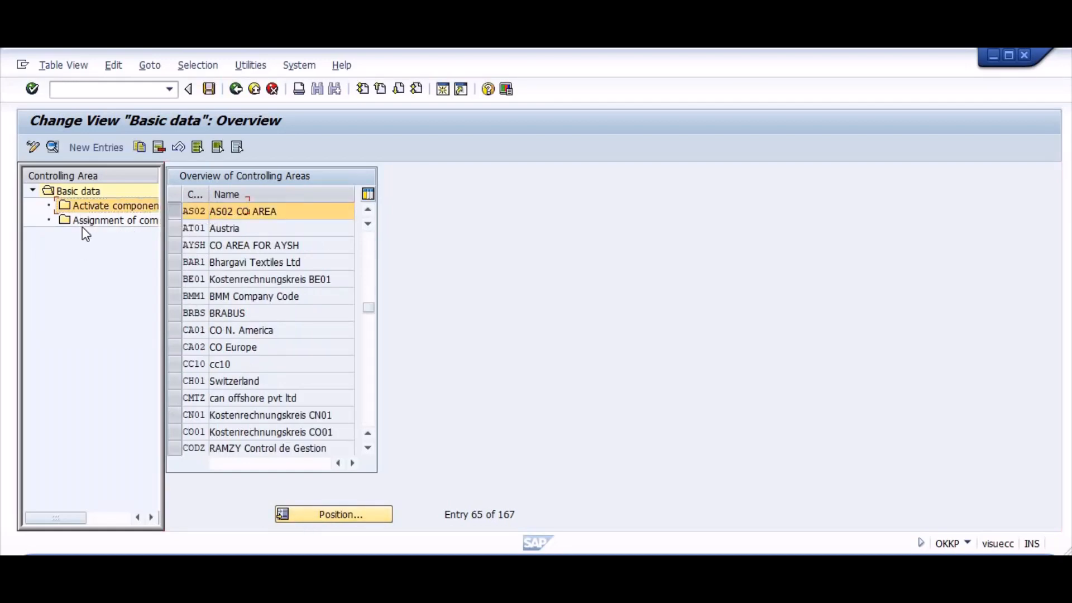
click(97, 148)
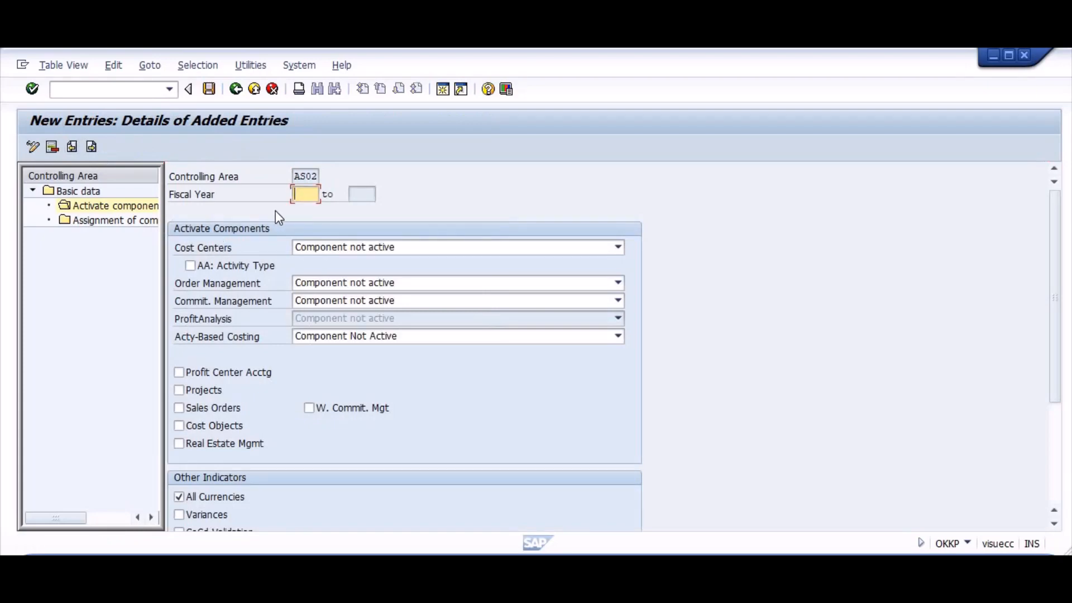
text(2022)
key(Tab)
Set Cost Centers, Order Management and Commitment Management to active, keeping Activity-Based Costing as Component Not Active
click(323, 247)
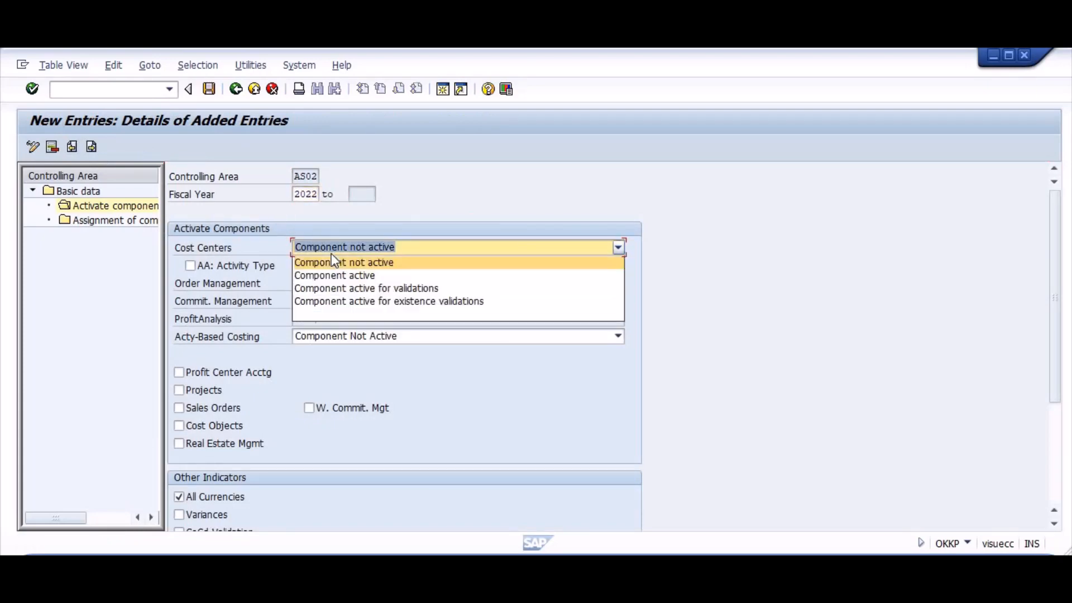
click(332, 274)
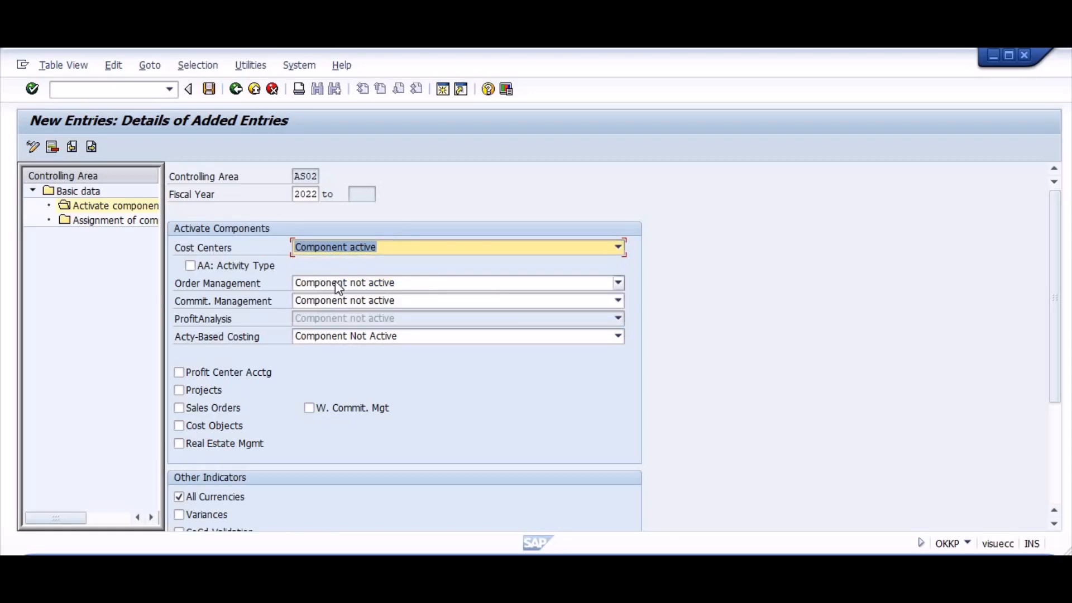
click(335, 280)
click(336, 310)
click(326, 302)
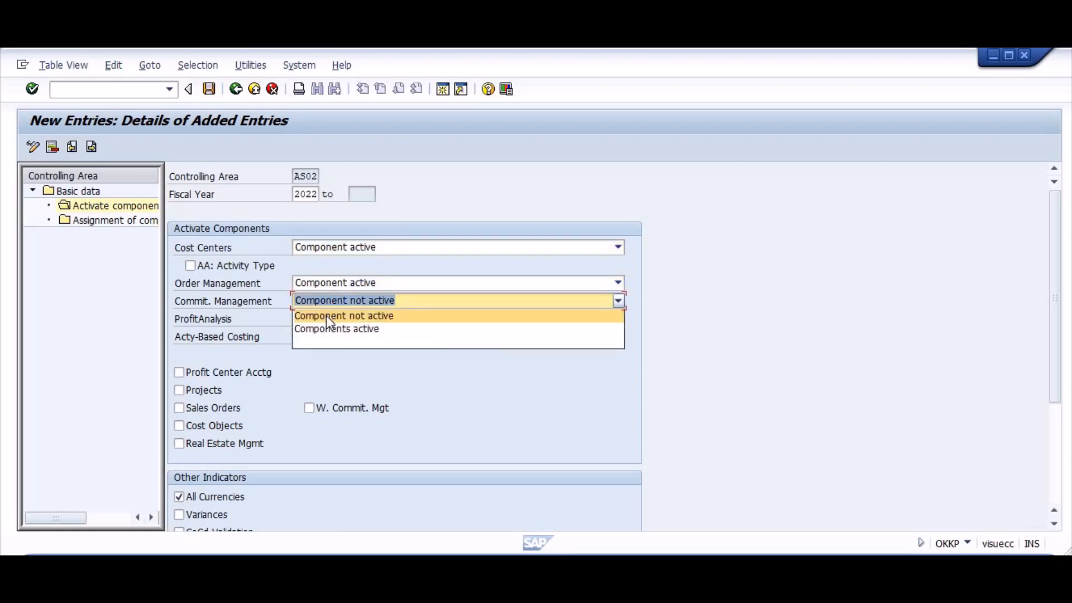
click(326, 326)
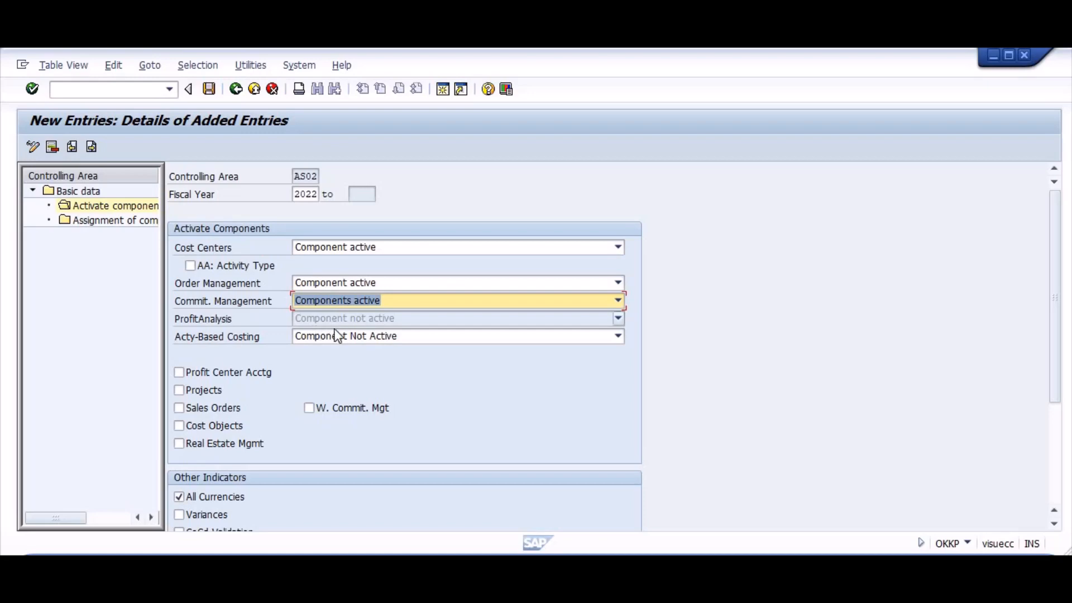
click(334, 340)
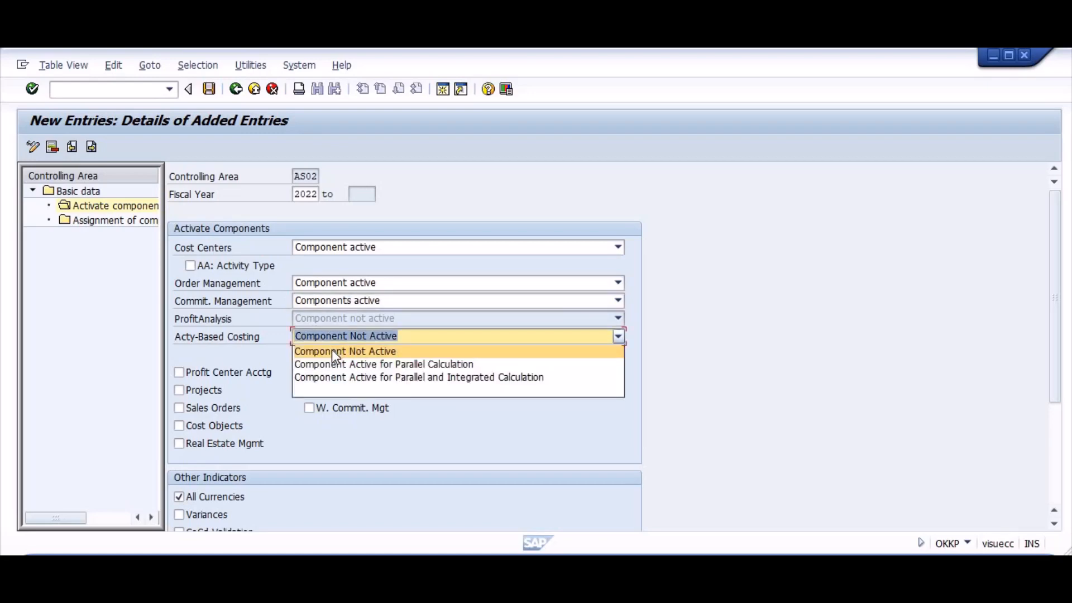
click(332, 349)
Activate Profit Center Accounting, Projects, Sales Orders and Cost Objects, and save the AS02 component entry
click(202, 373)
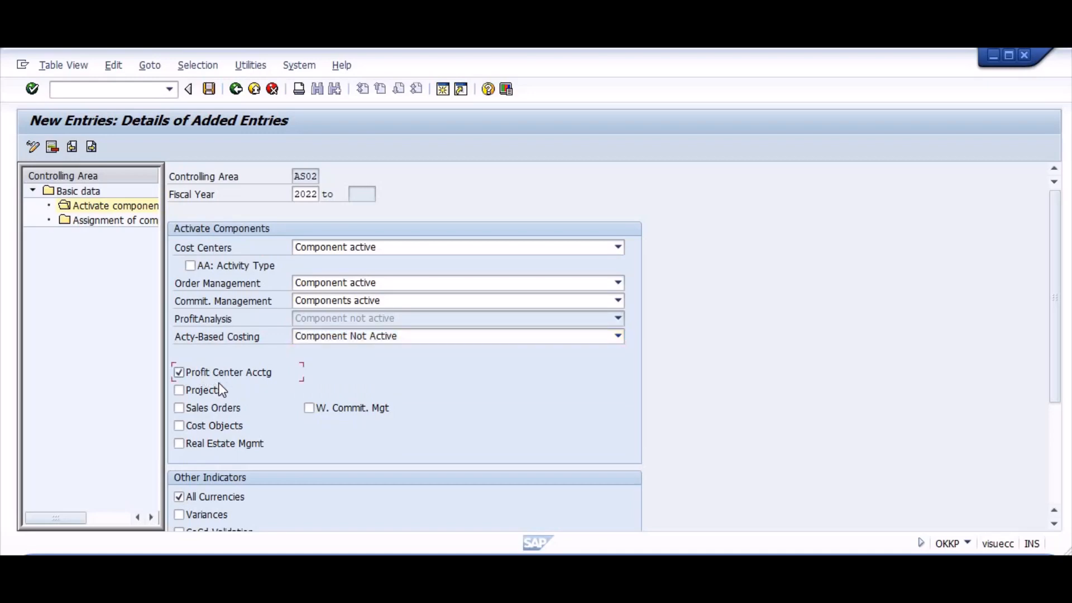
click(209, 411)
click(1054, 477)
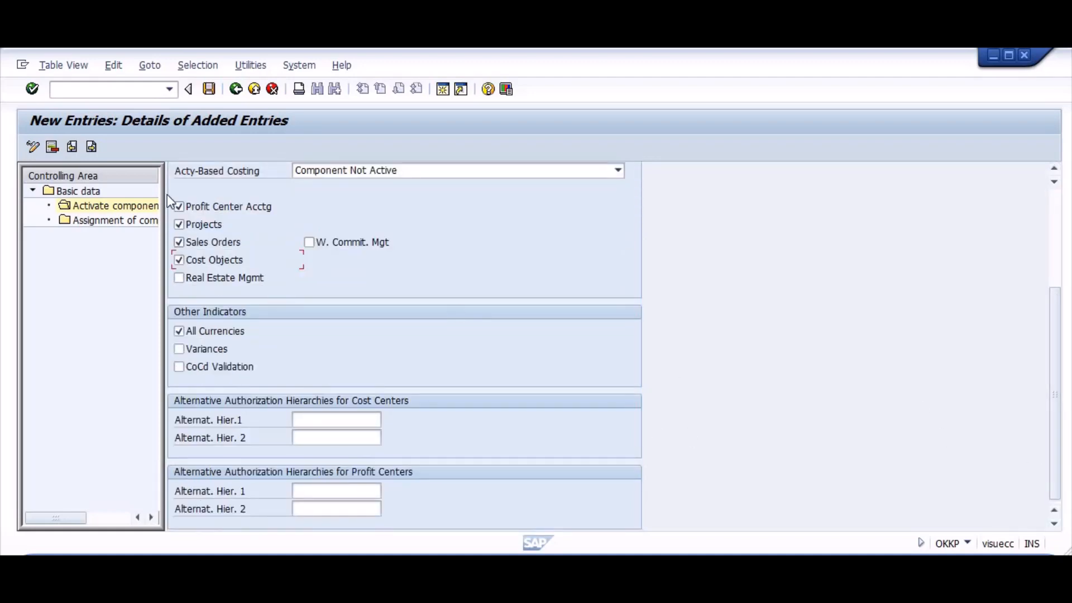
click(209, 89)
click(244, 320)
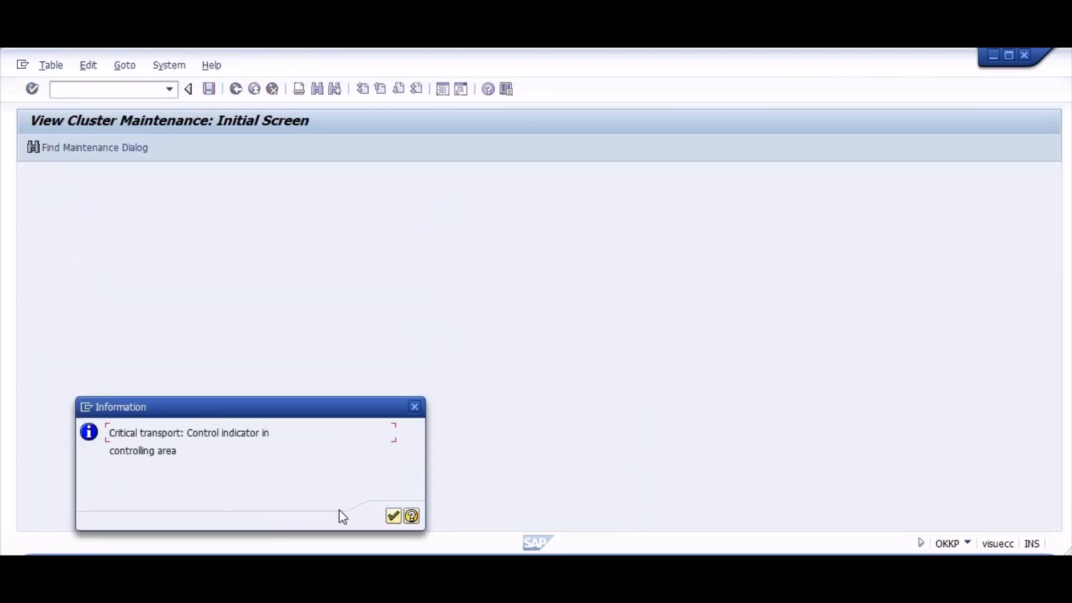
click(393, 516)
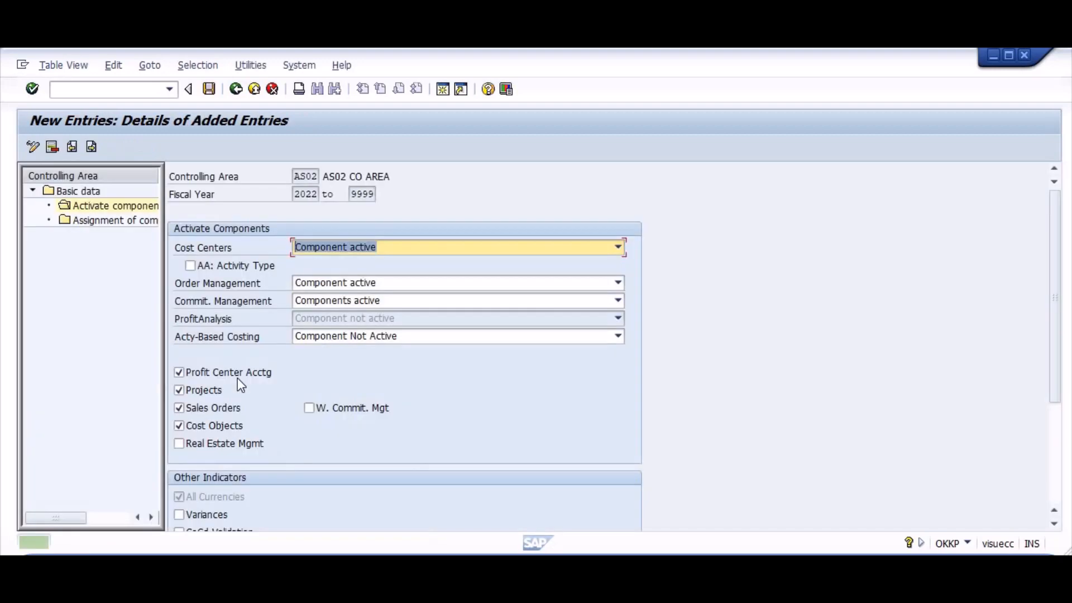
View the company codes assigned to controlling area AS02 and return to the SAP start screen
double_click(85, 220)
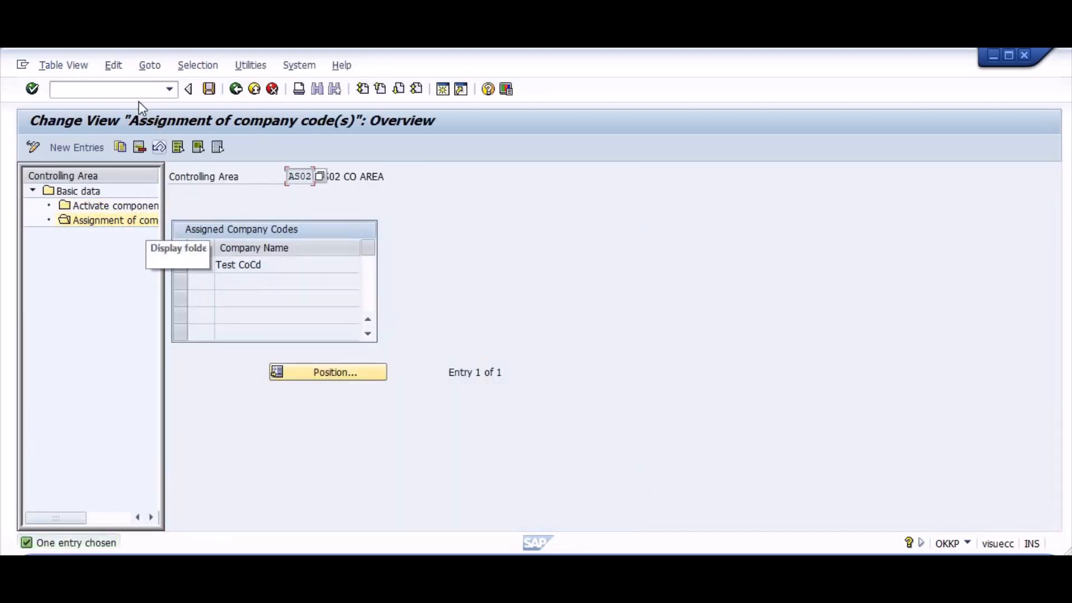
click(127, 89)
text(/n)
key(Return)
Look up the primary cost element (KA01) and cost center (KS01) items in the Word guide and return to SAP
key(alt+Tab)
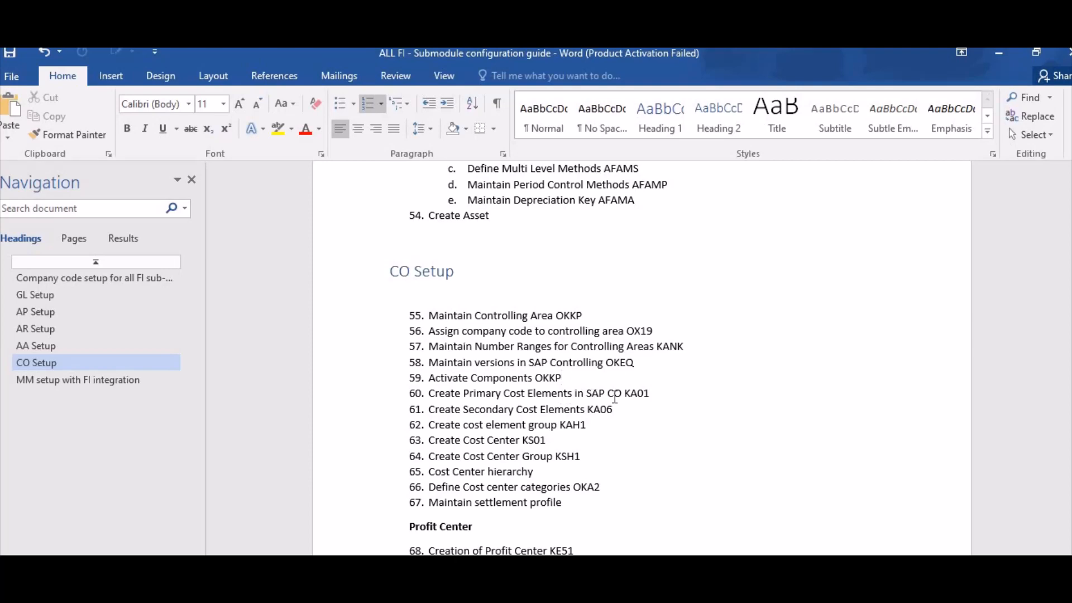
click(652, 394)
click(545, 440)
key(alt+Tab)
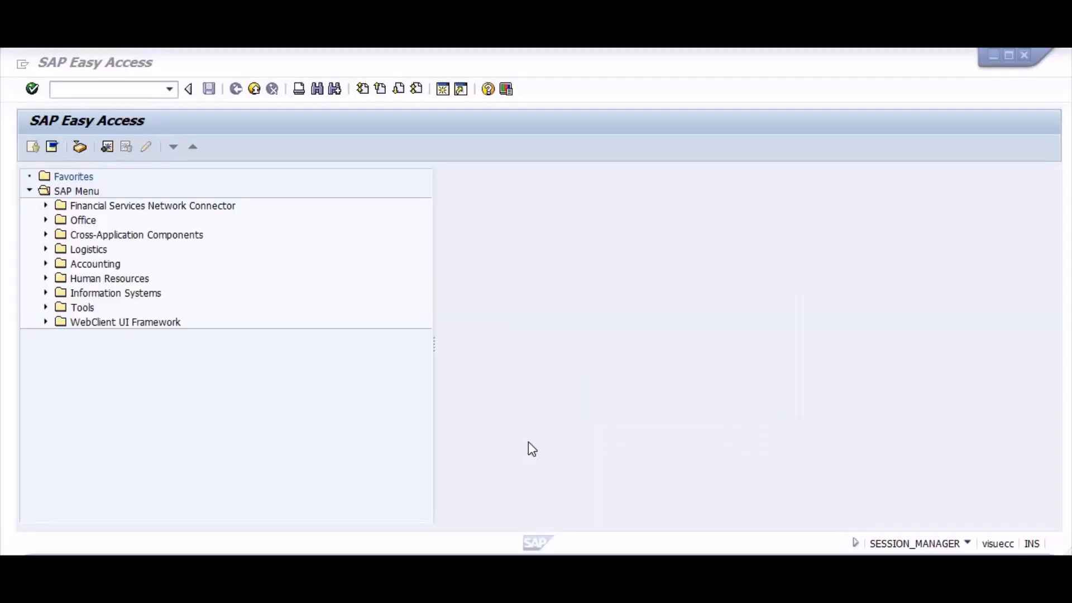
Start cost center creation with transaction KS01 and set the controlling area to AS02
text(ks01)
key(Return)
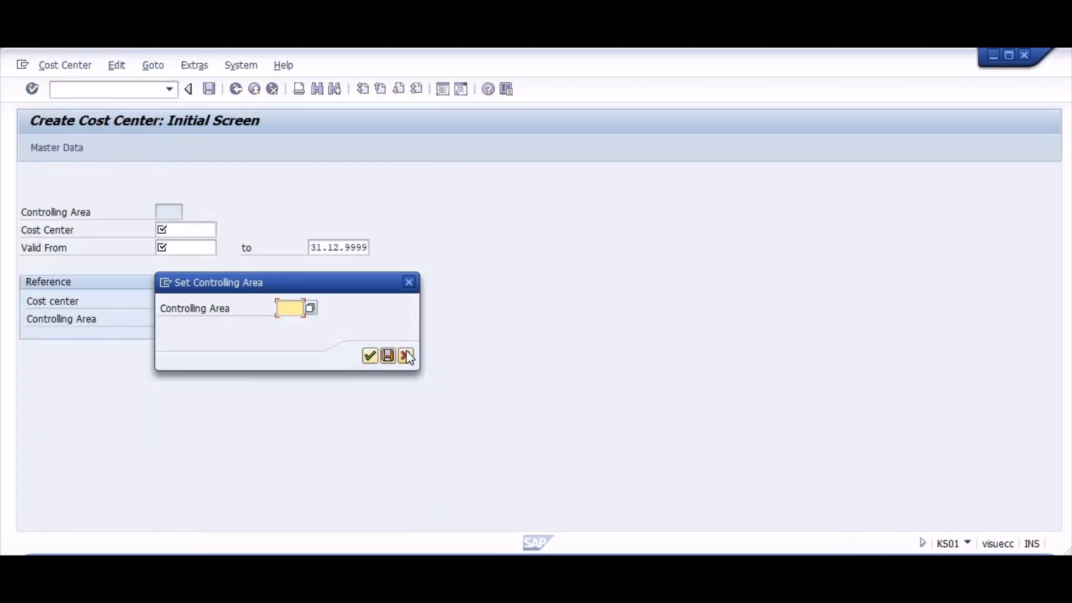
text(as02)
key(Return)
key(Tab)
key(shift+Tab)
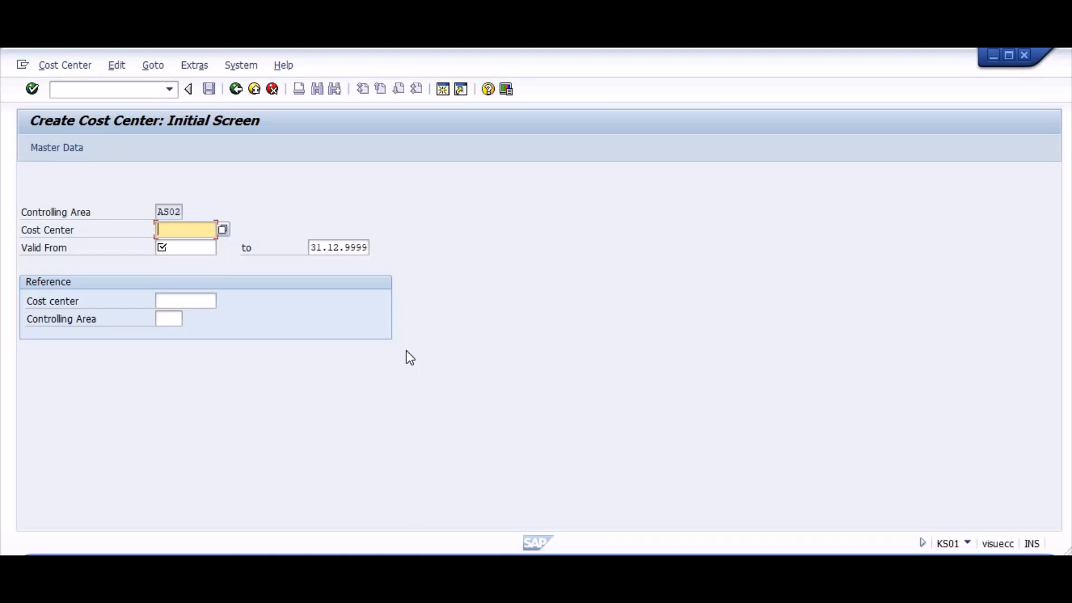
Enter cost center AS02IN01 with a validity start of 01.01.2022 and go to its basic data
key(Tab)
key(shift+Tab)
text(as02in01)
key(Tab)
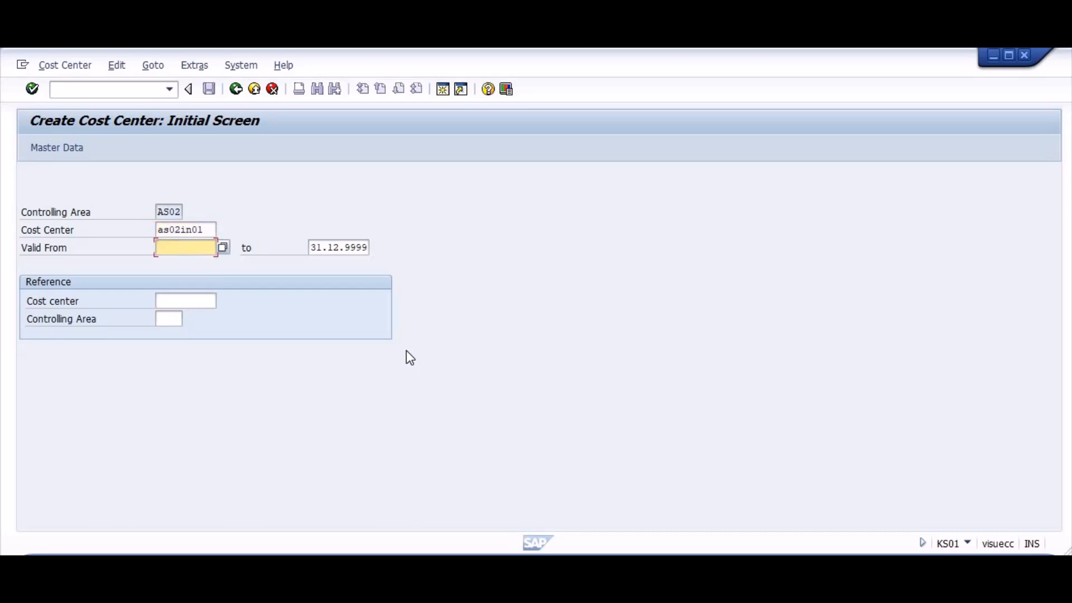
text(01.01.2022)
key(Return)
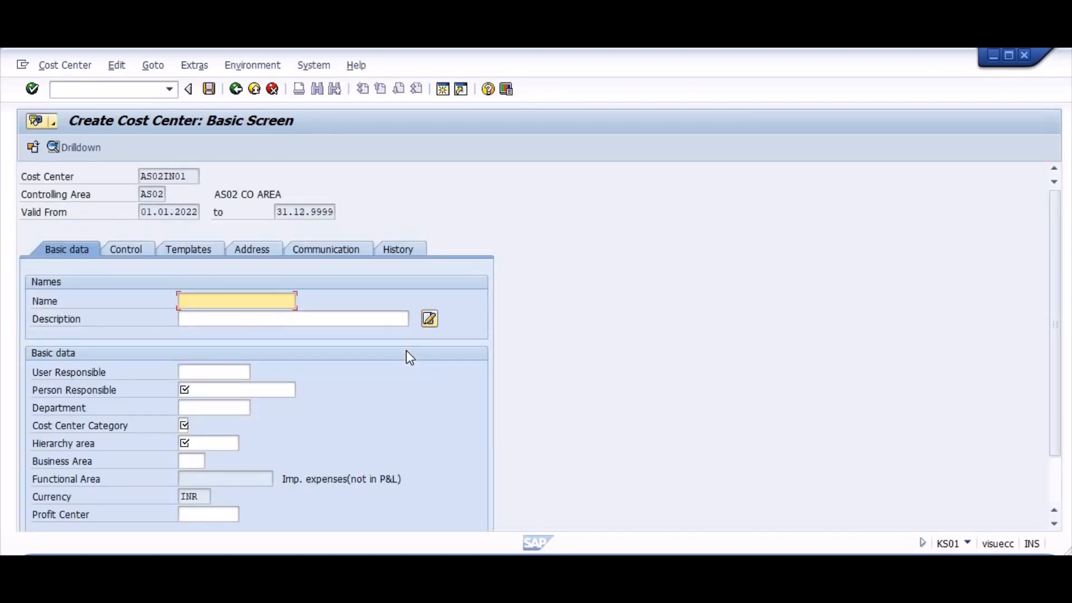
Fill in Test AS022 as both the name and the description of the cost center
text(Test AS022)
key(Tab)
key(shift+Tab)
key(ctrl+c)
key(Tab)
key(ctrl+v)
key(Tab)
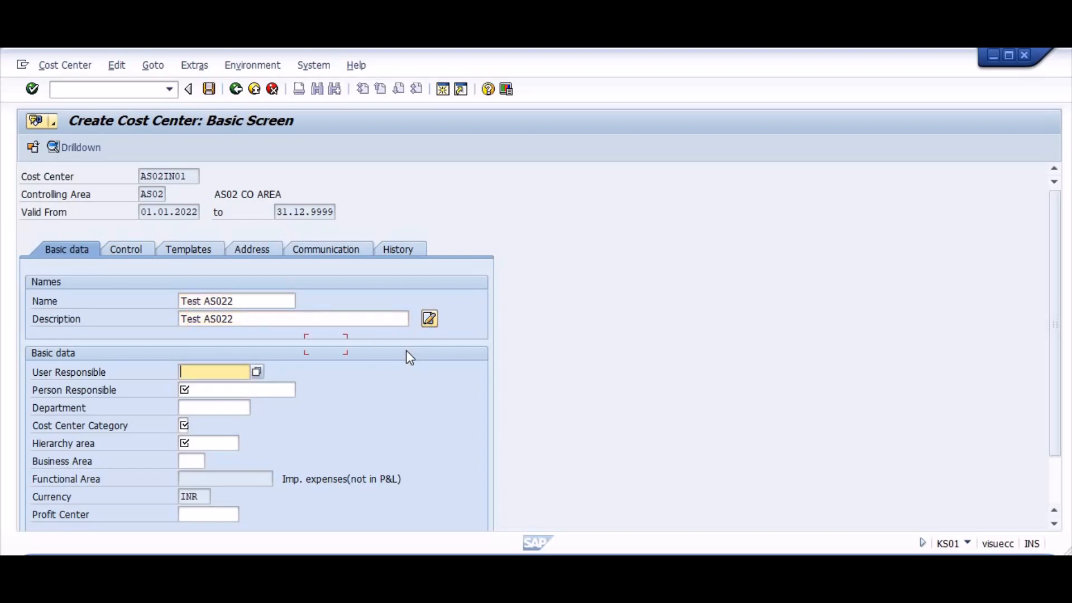
Set the person responsible to AS02, the cost center category to 1 and the hierarchy area to AS02
key(Tab)
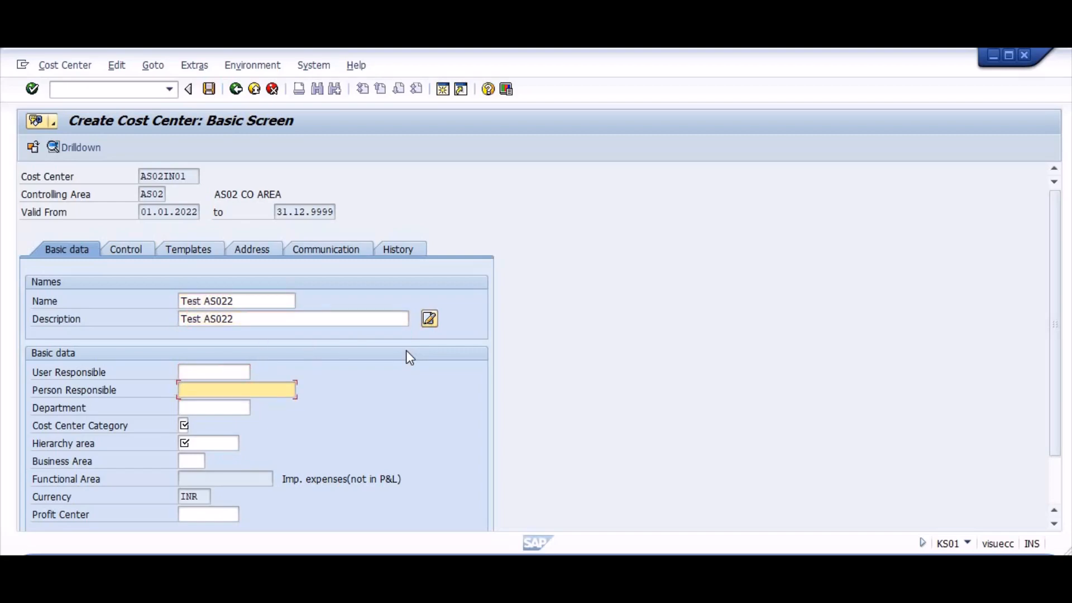
text(AS02)
key(Tab)
key(Tab)
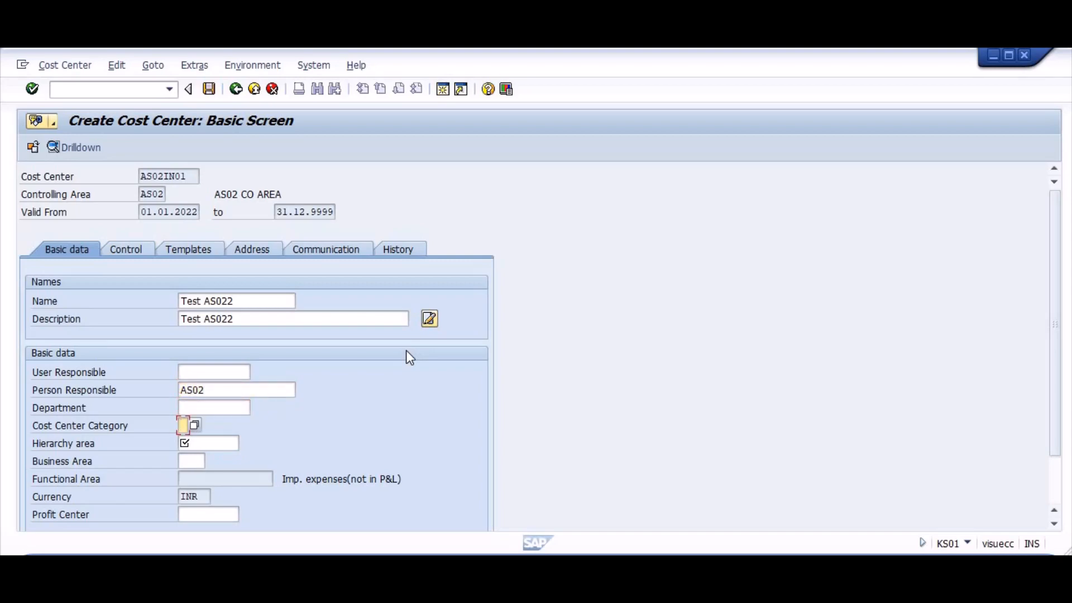
key(F4)
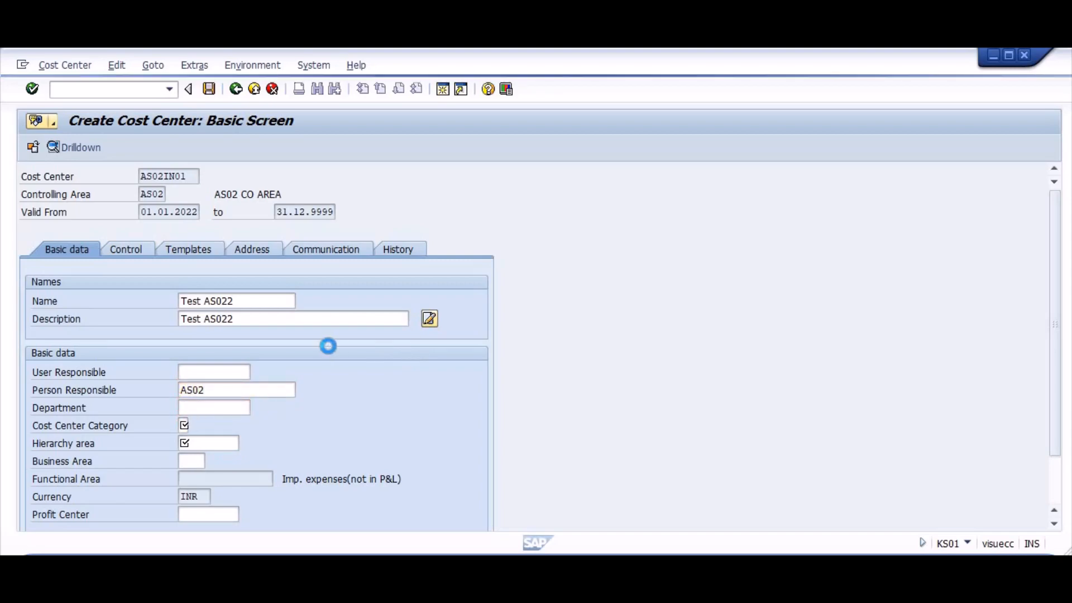
double_click(209, 318)
click(221, 446)
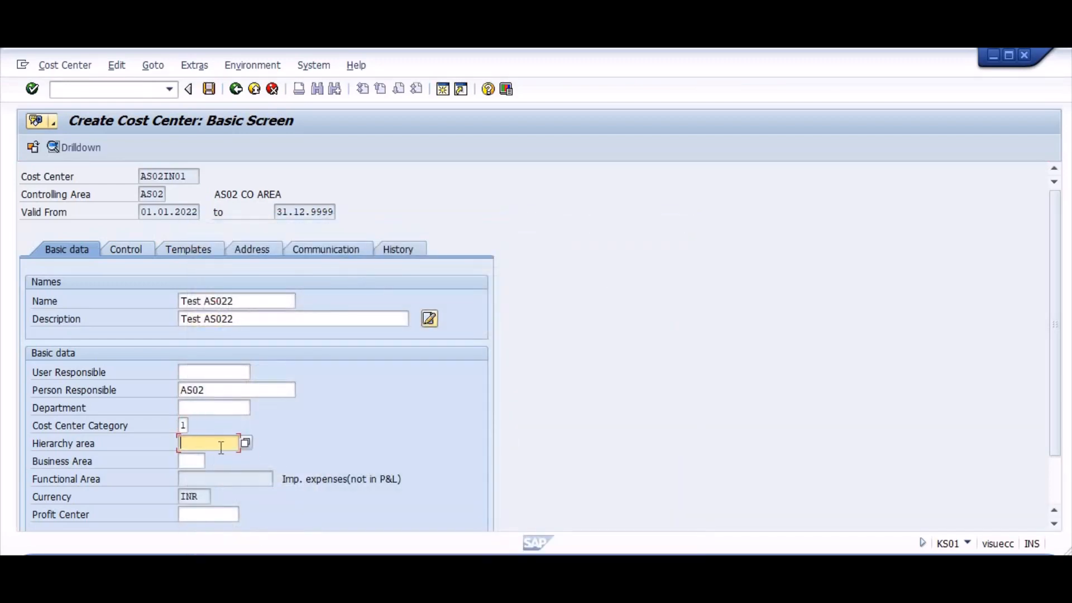
click(245, 444)
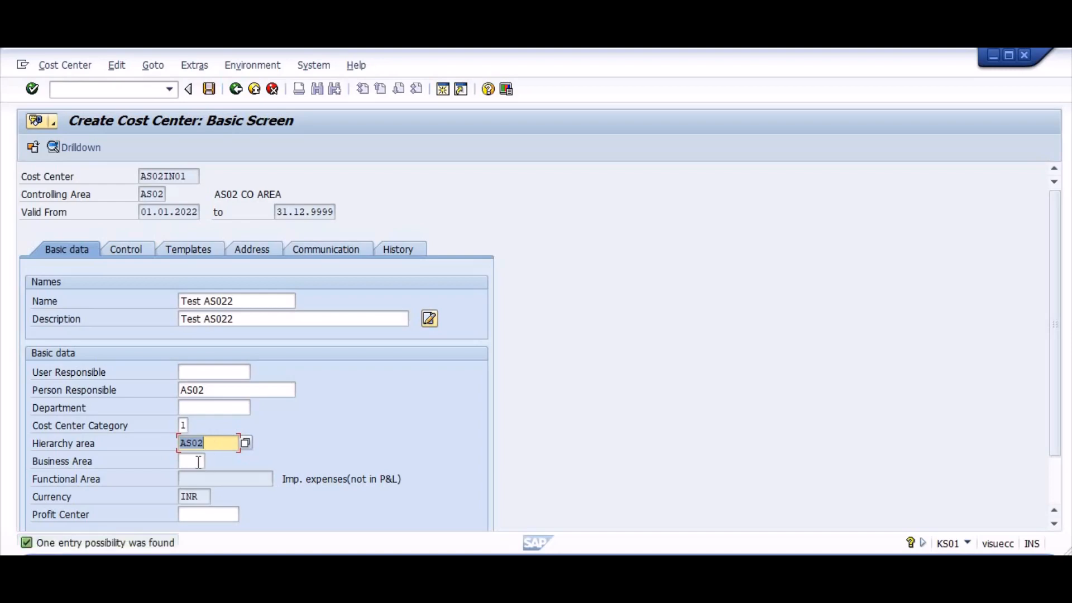
key(Return)
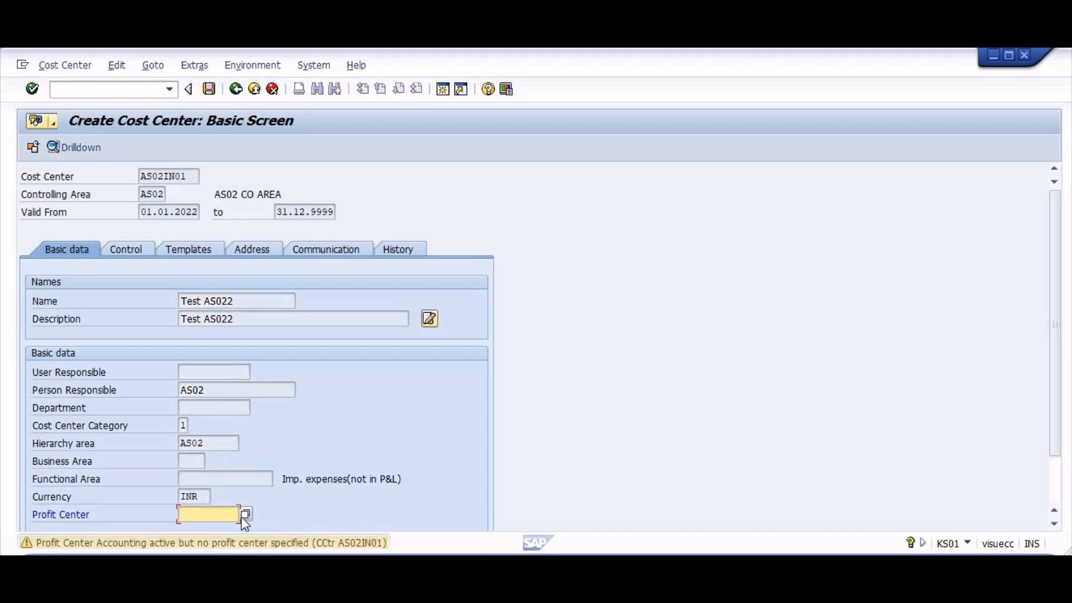
Check the profit center search help, leave the profit center blank, and save the cost center
click(245, 514)
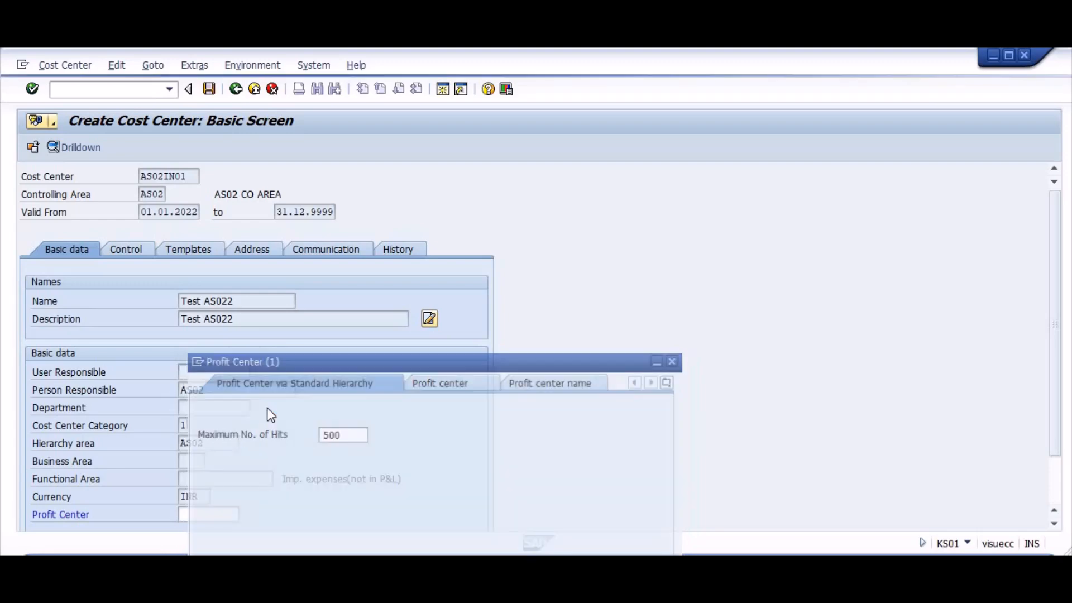
key(Return)
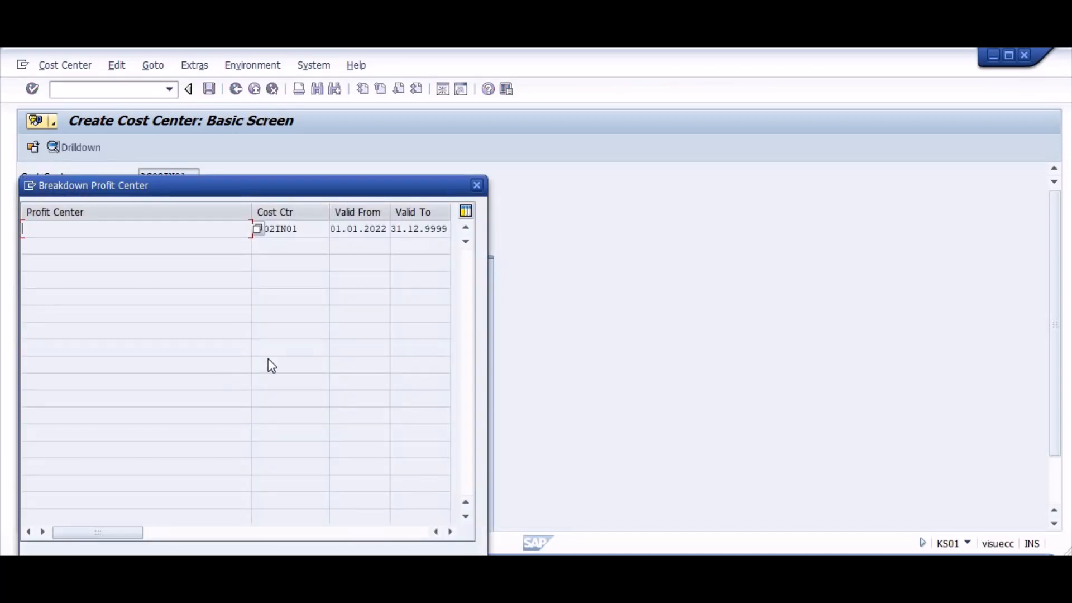
key(Escape)
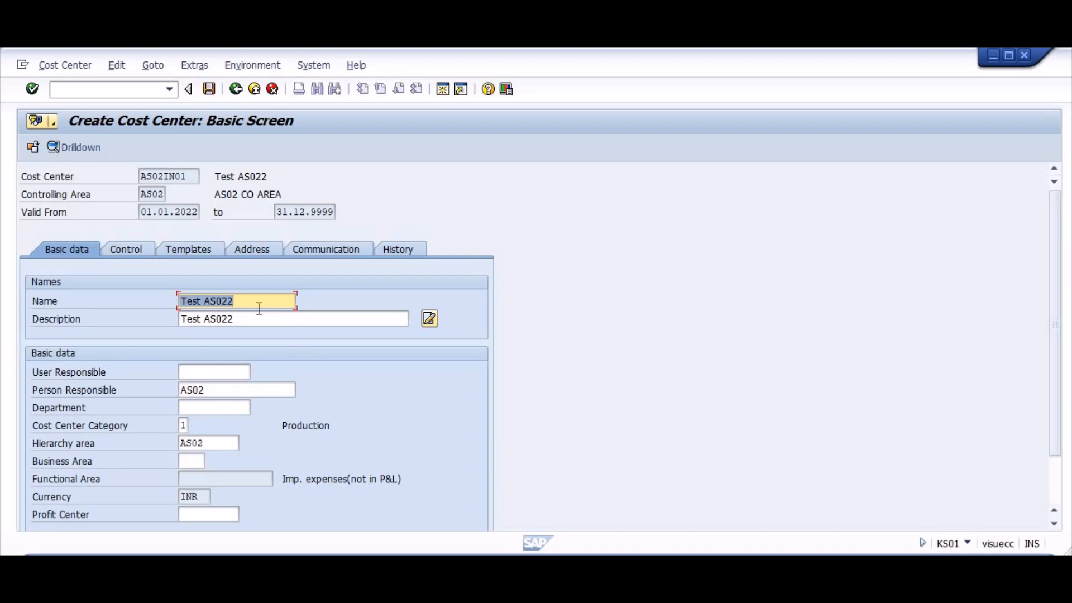
key(F3)
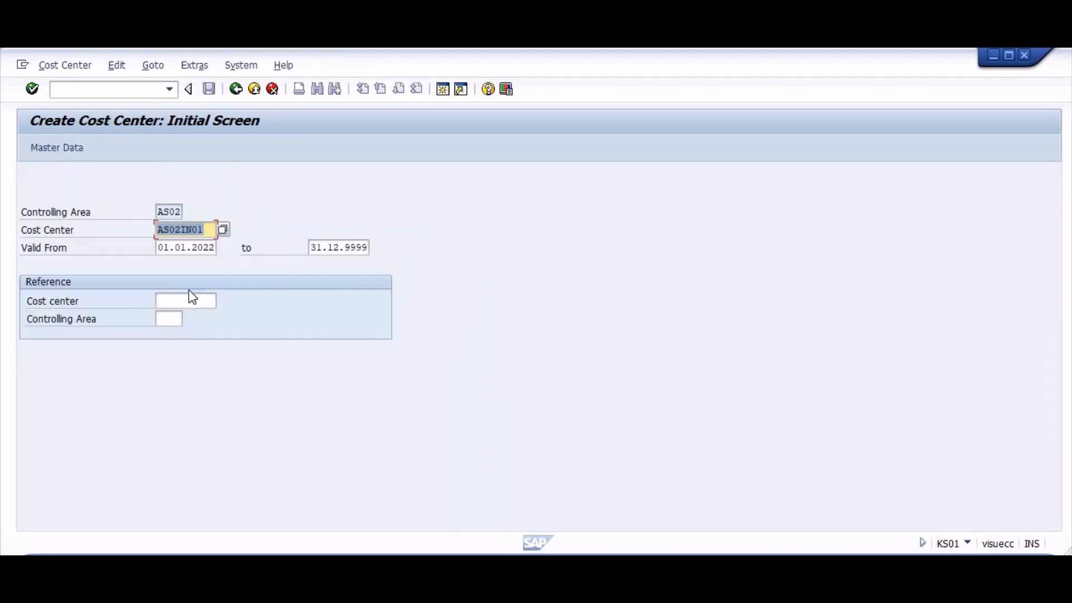
key(Return)
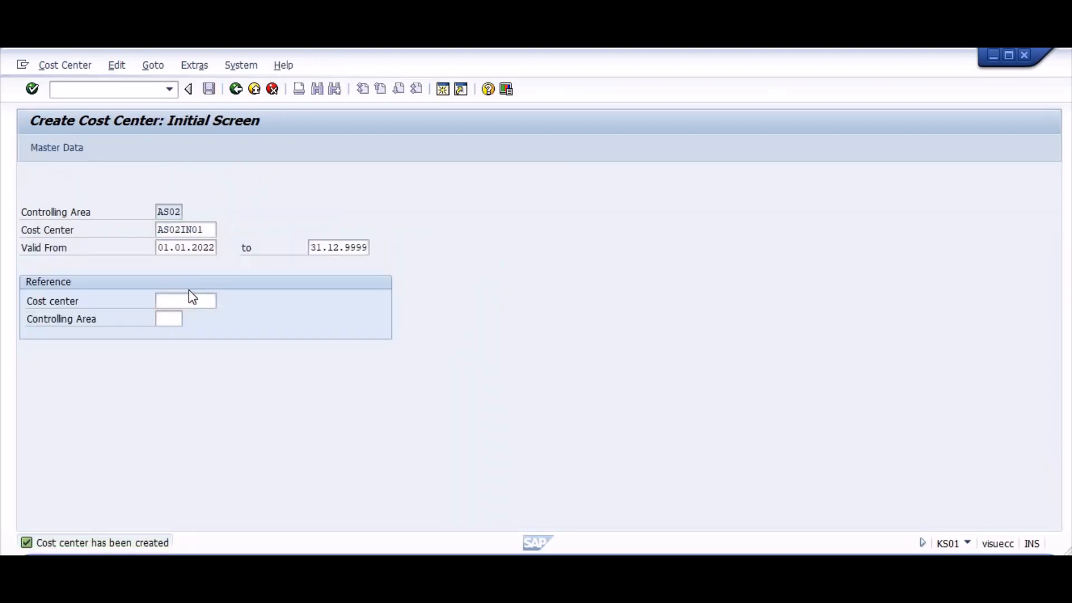
Open cost center AS02IN01 in change mode with transaction KS02
key(Return)
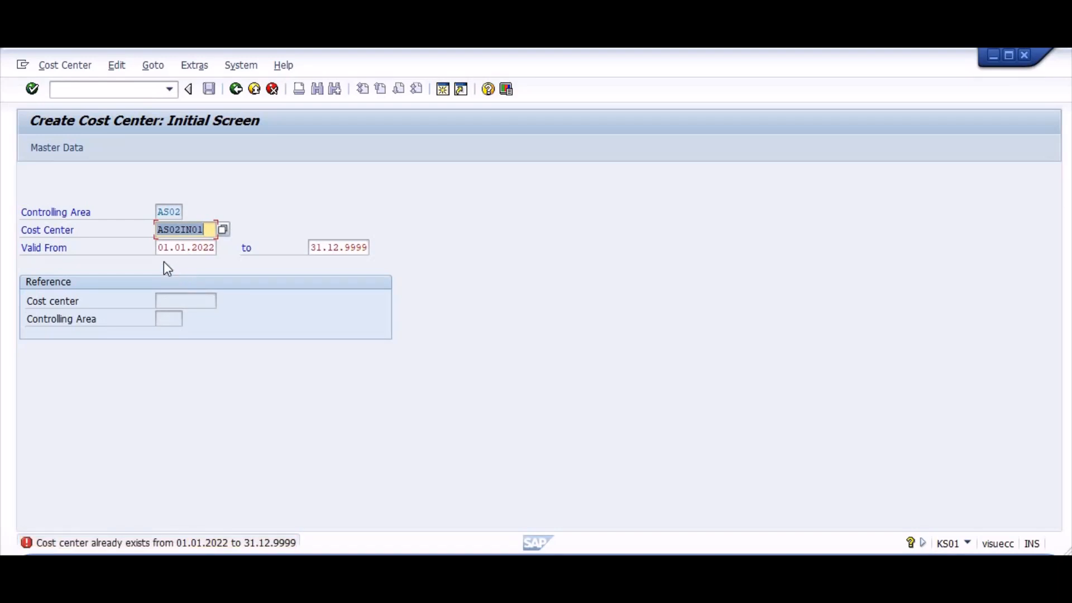
key(ctrl+slash)
text(/NA)
key(BackSpace)
text(KS02)
key(Return)
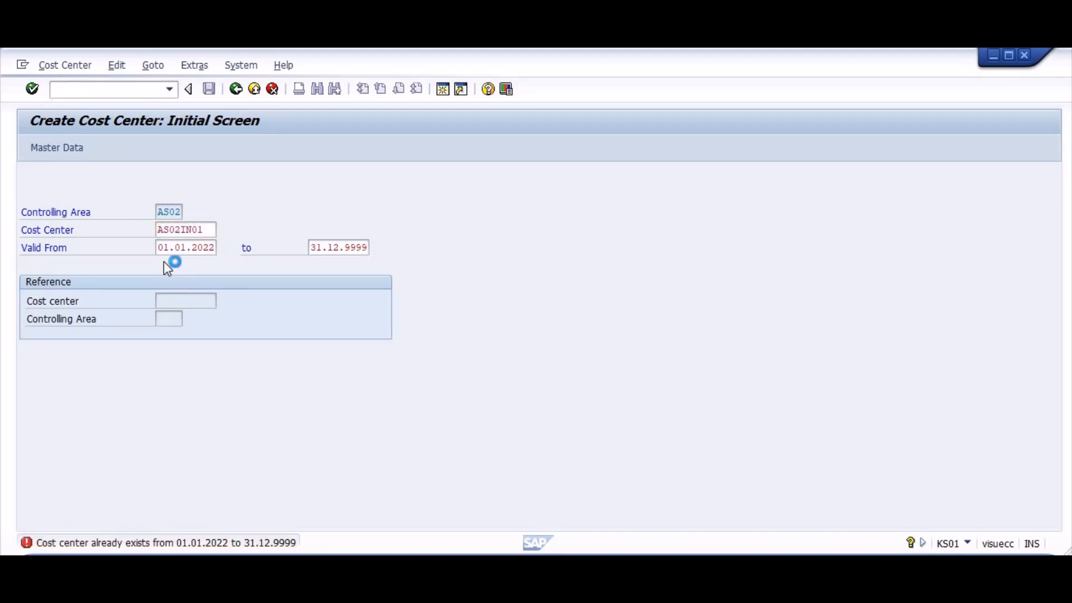
key(Return)
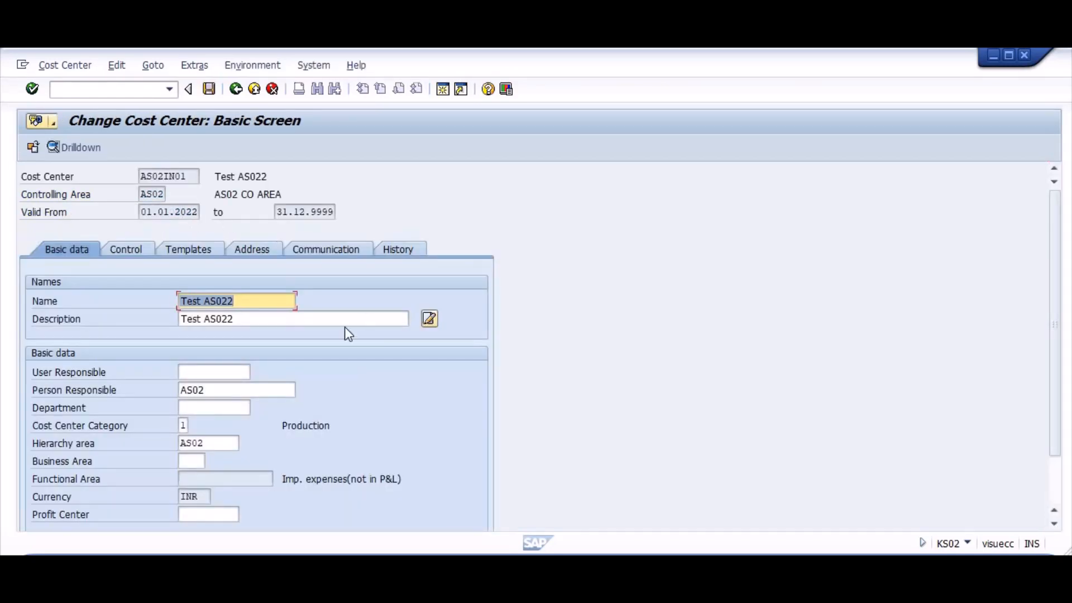
Copy the cost center code AS02IN01 and return to the SAP start screen
click(324, 320)
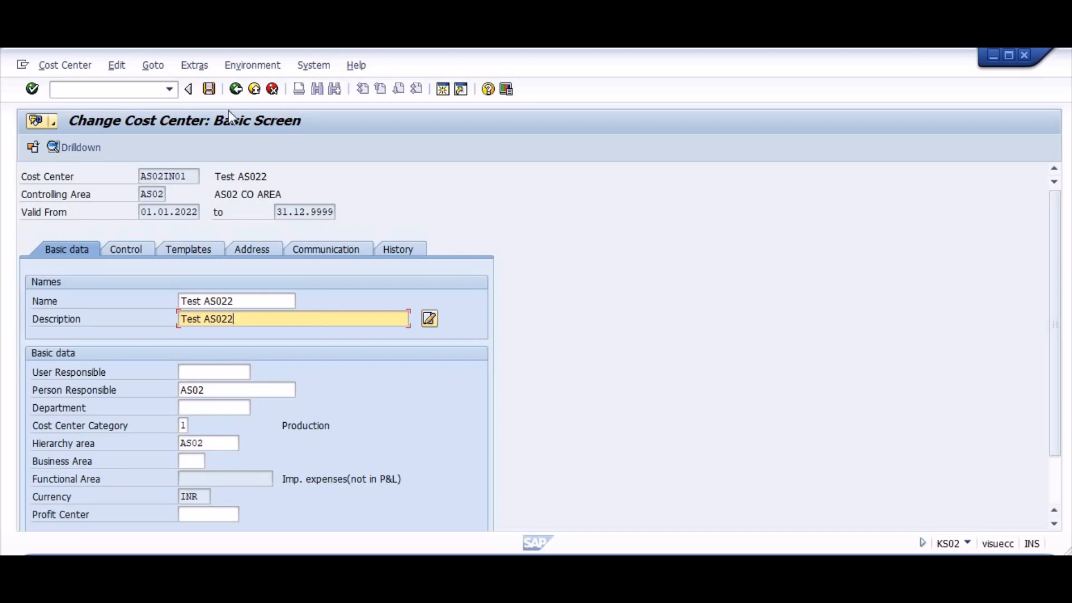
drag(191, 177, 140, 176)
key(ctrl+c)
click(129, 93)
text(/n)
key(Return)
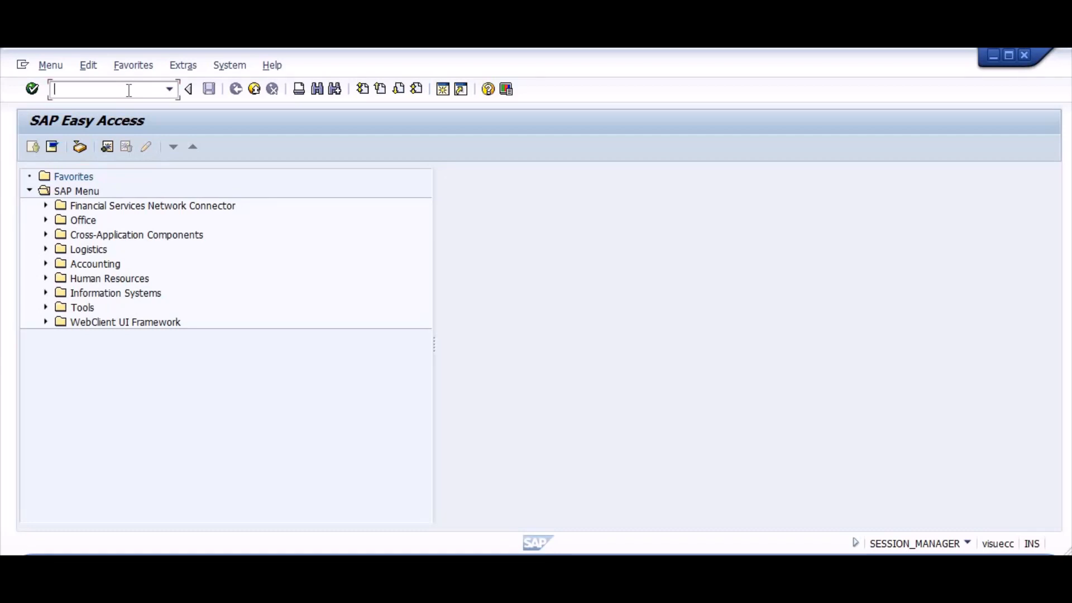
Start asset creation with transaction AS01 for asset class AS02 in company code AS02 and proceed to the master data
text(AS01)
key(Return)
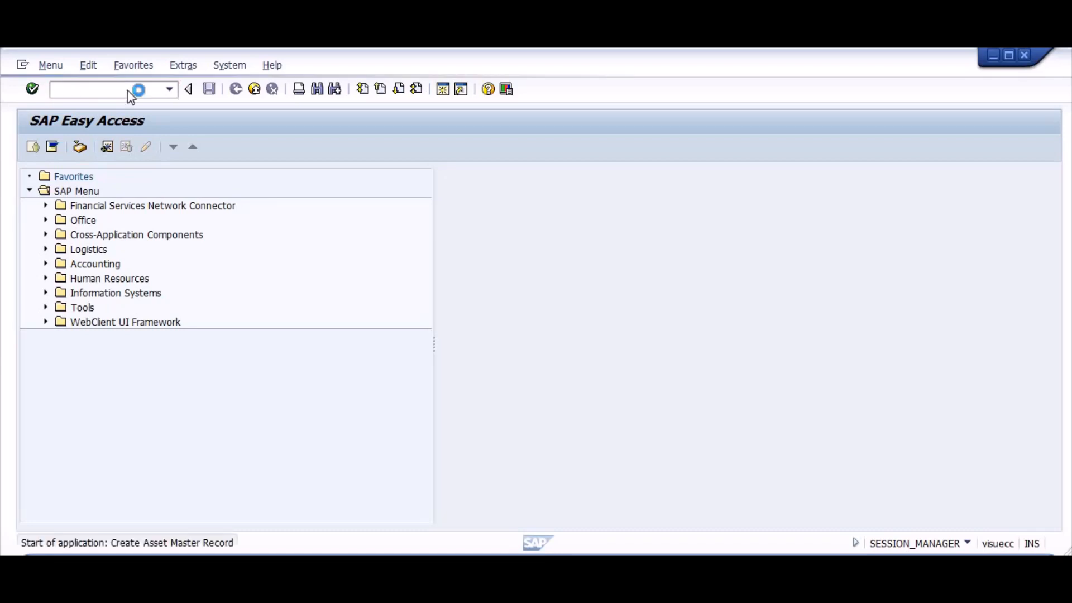
text(AS)
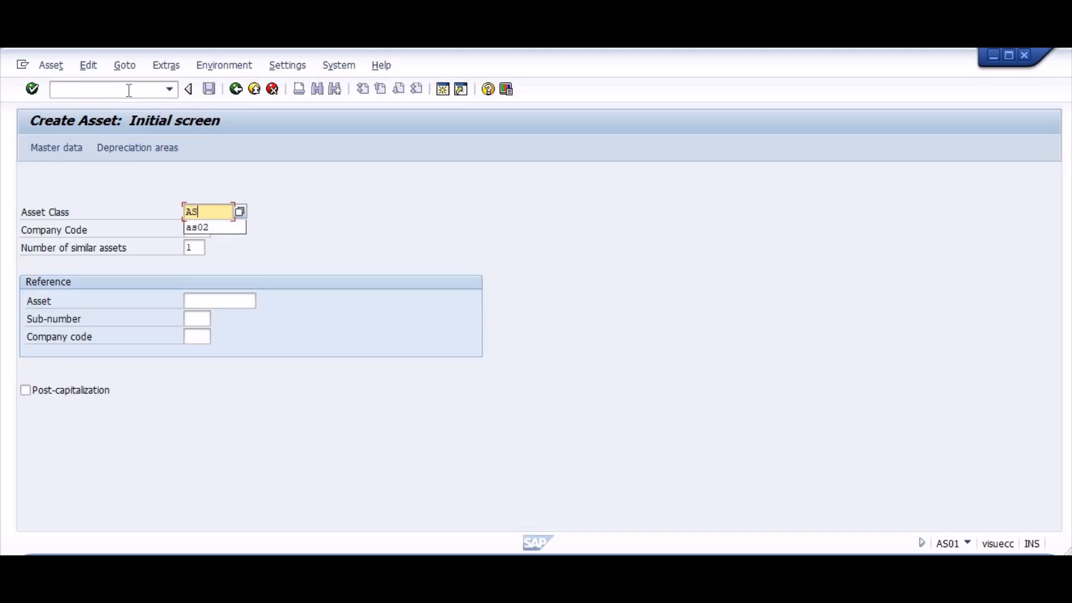
key(Down)
key(Tab)
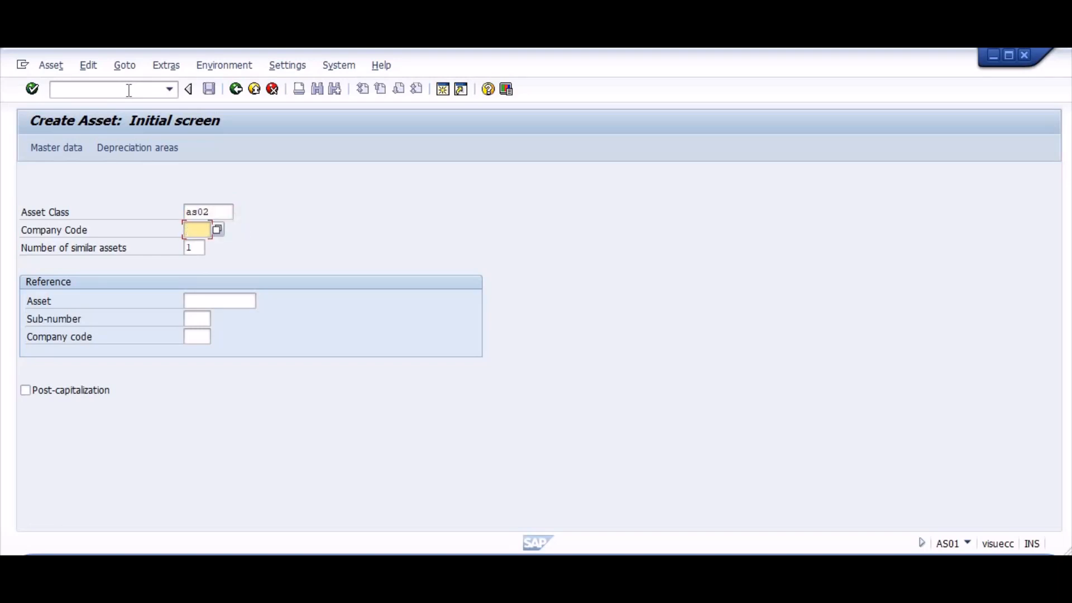
text(AS02)
key(Return)
key(BackSpace)
key(Down)
key(Return)
key(Return)
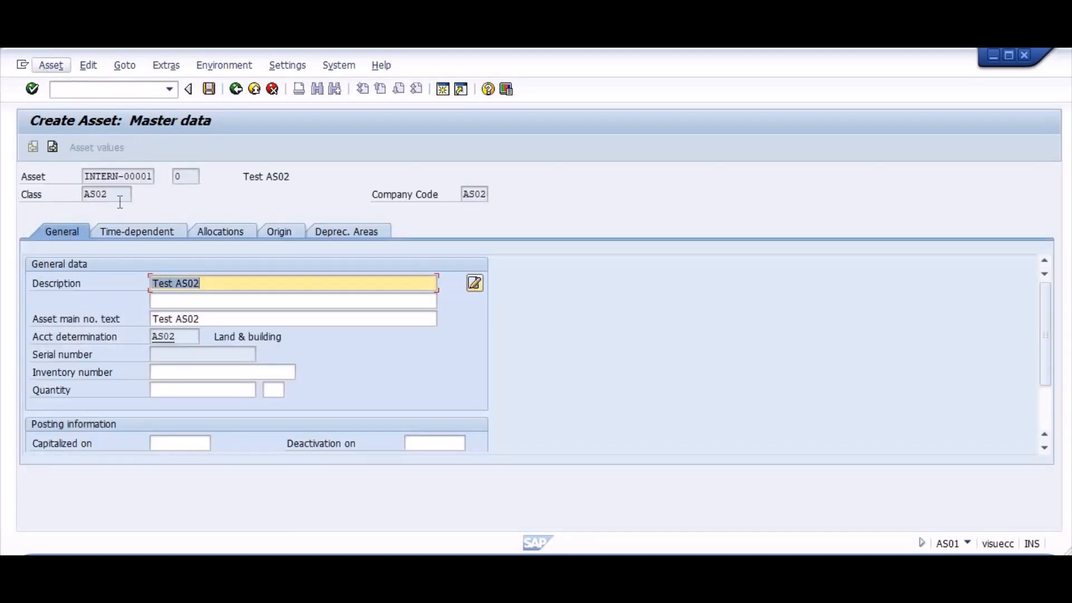
Assign cost center AS02IN01 in the asset's time-dependent data
click(133, 231)
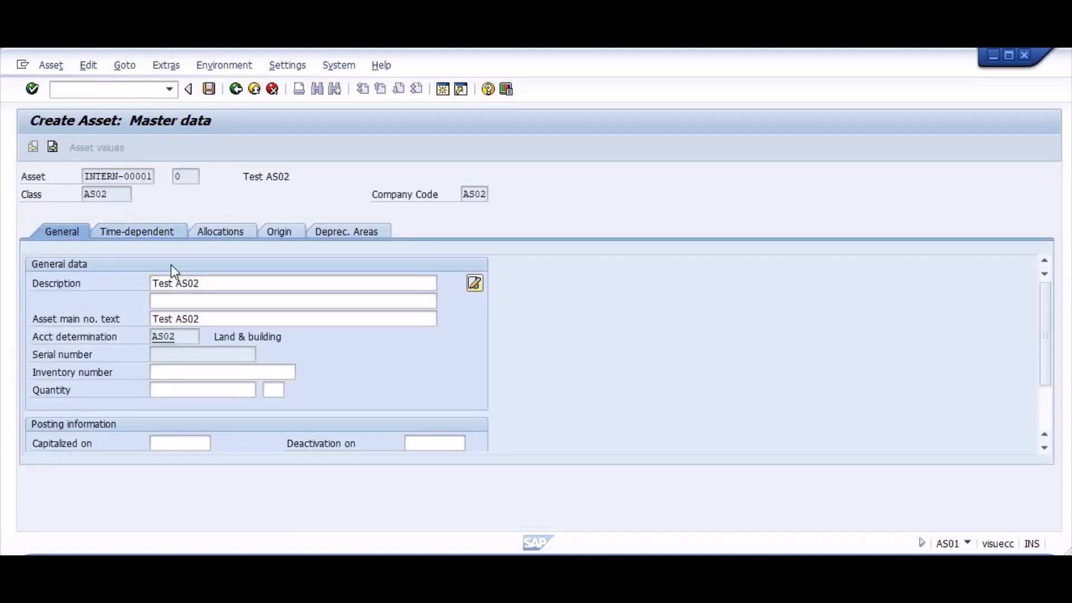
key(Tab)
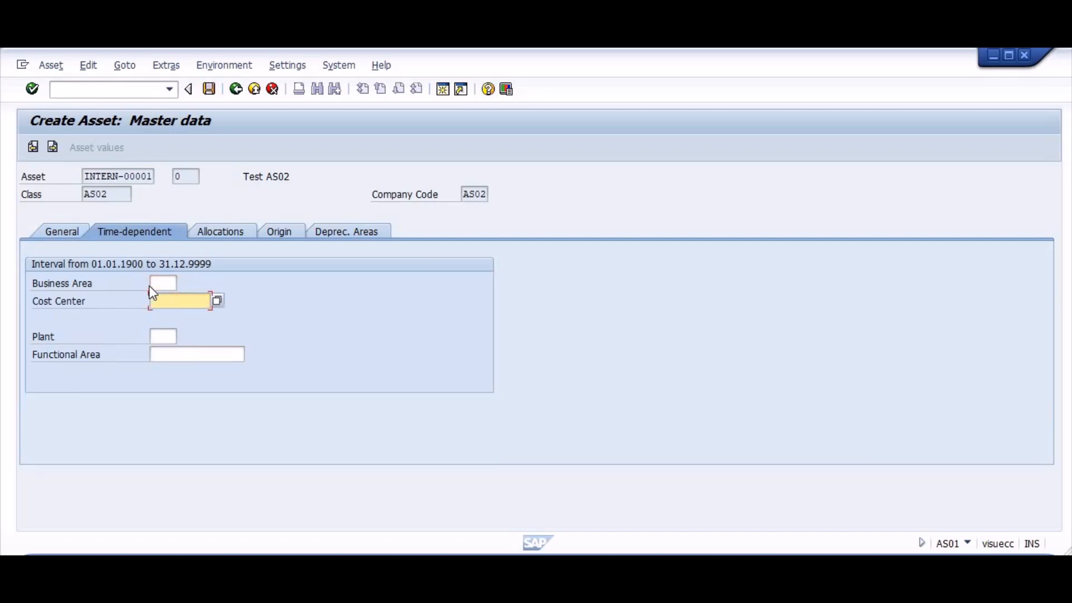
text(AS02IN01)
key(Return)
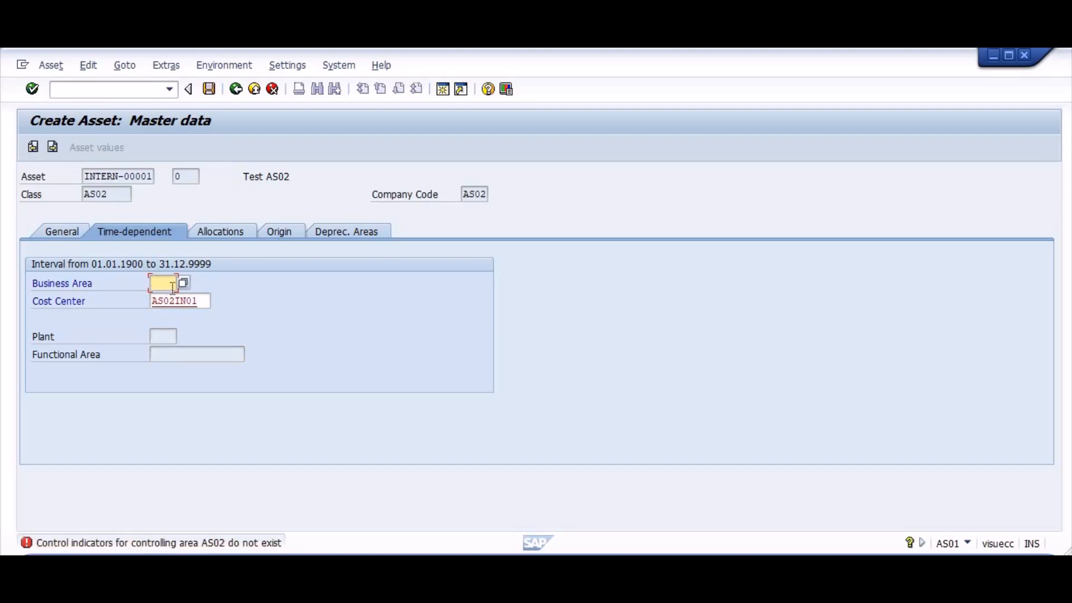
Read the long text of the control indicators error for controlling area AS02
double_click(158, 542)
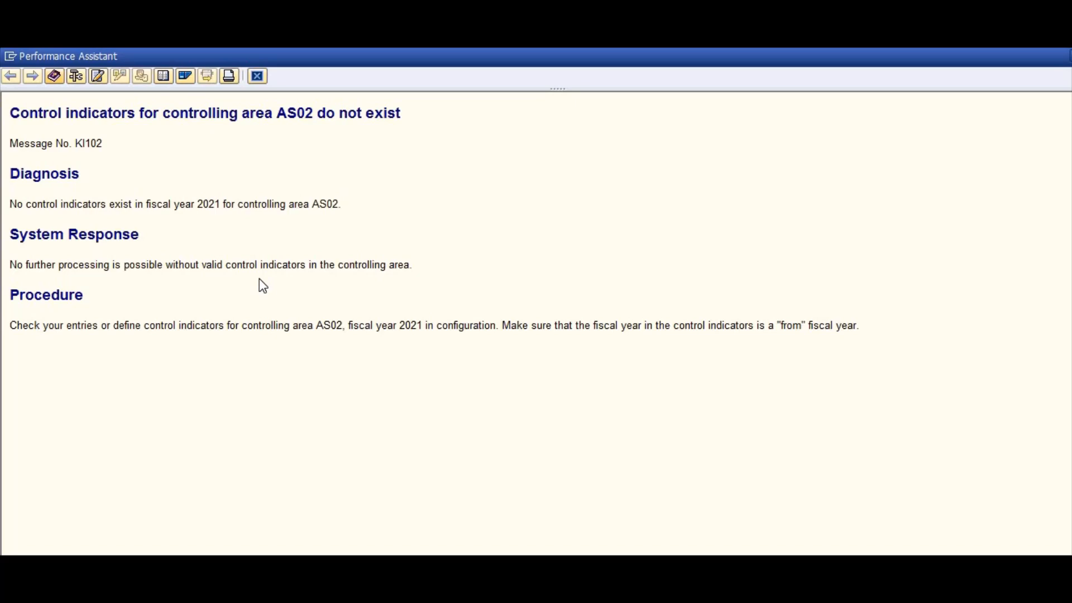
drag(405, 325, 394, 325)
click(258, 77)
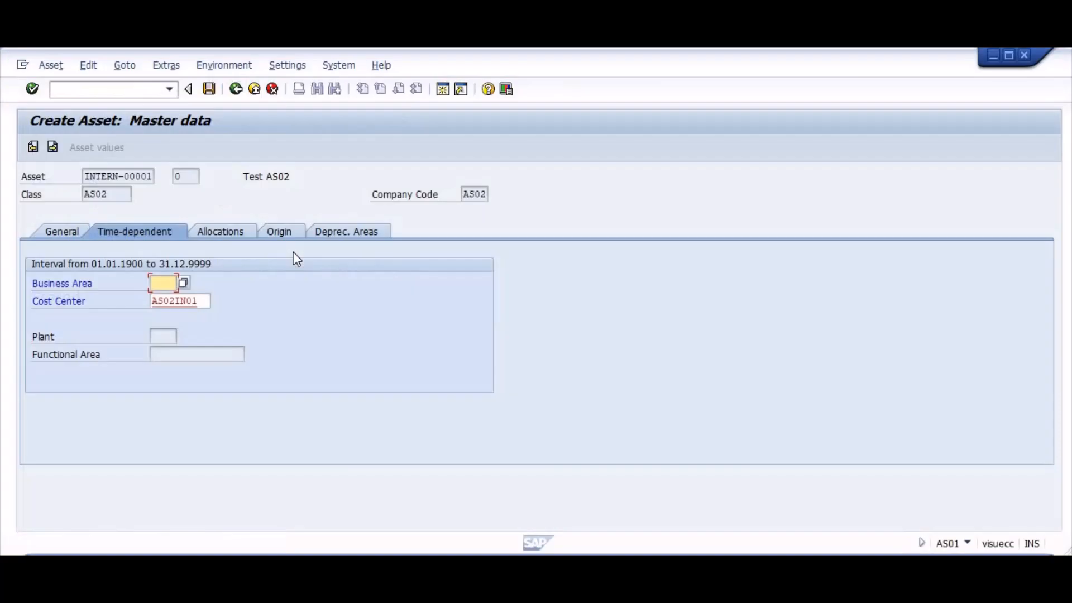
Start transaction OKKP to maintain the controlling area's control indicators
key(ctrl+slash)
text(/n)
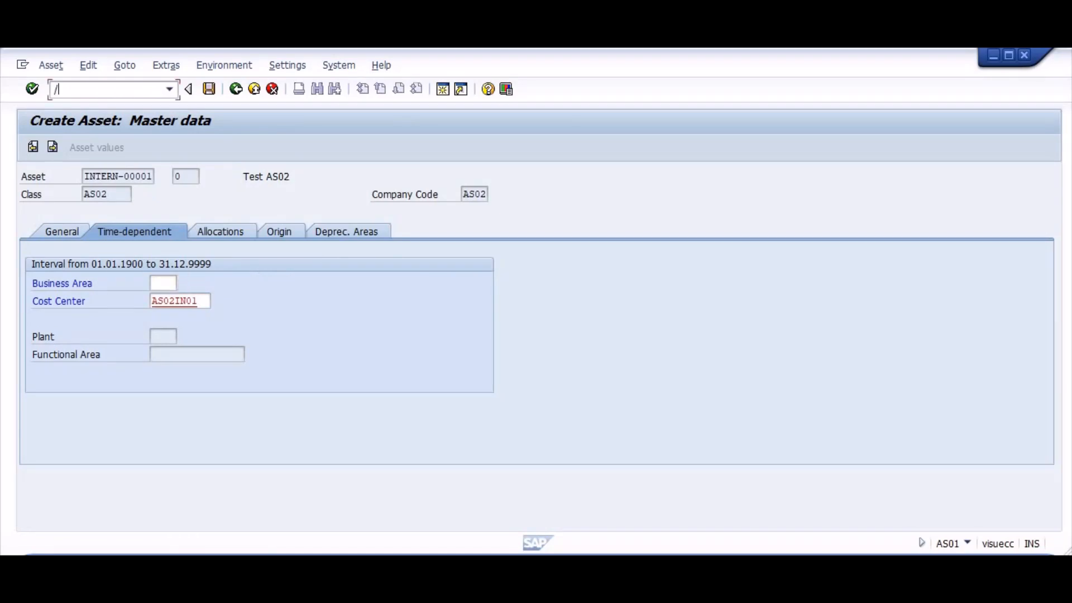
key(BackSpace)
text(OSPR)
key(BackSpace)
key(BackSpace)
key(BackSpace)
text(OKKP)
key(Return)
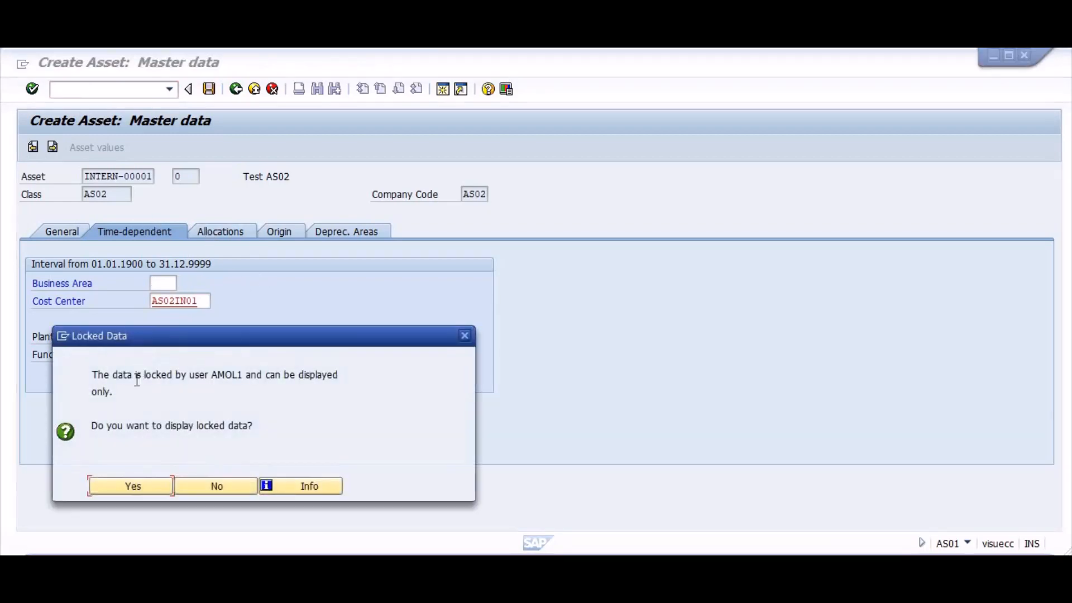
Select the locking user's name in the locked data dialog, decline displaying the data, and open Select Lock Entries from a new session
drag(212, 374, 242, 375)
key(ctrl+n)
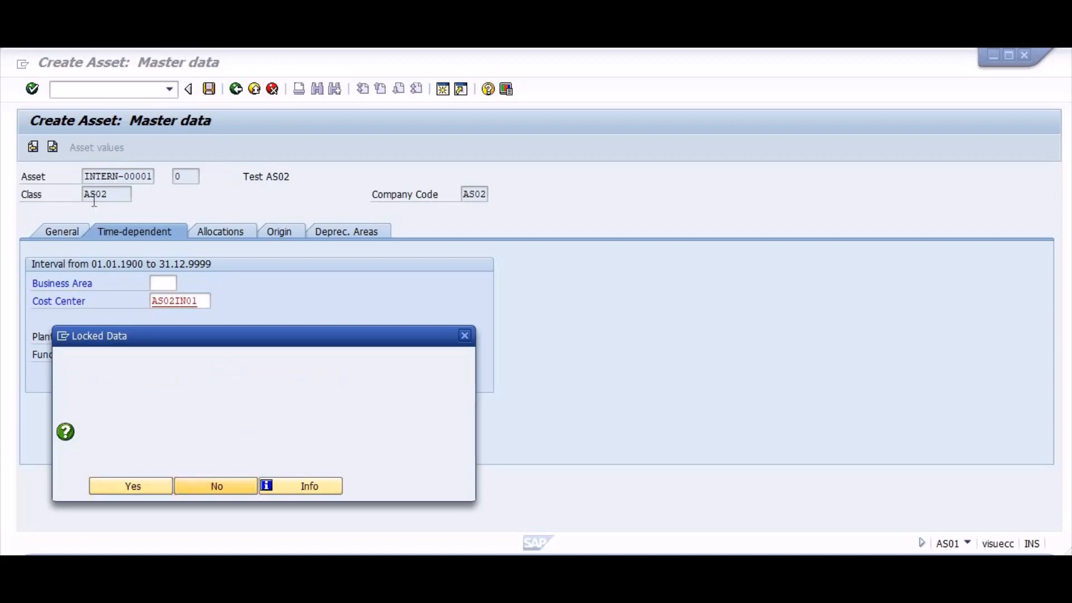
click(74, 104)
text(SM13)
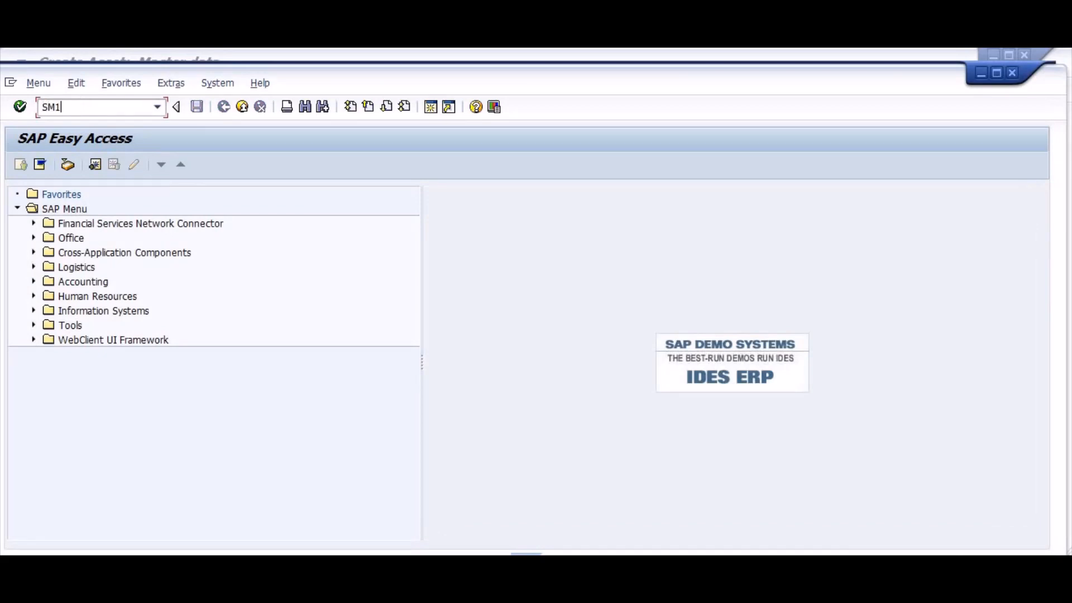
key(Return)
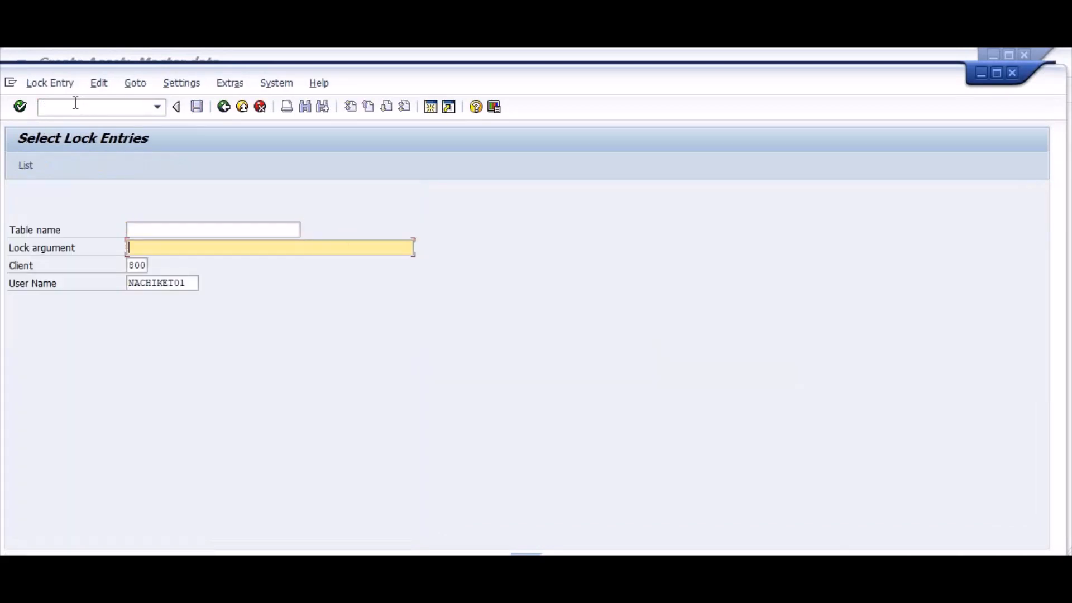
List the lock entries held by the locking user, delete the T001 table lock, and close the help text
text(AMOL1)
key(Return)
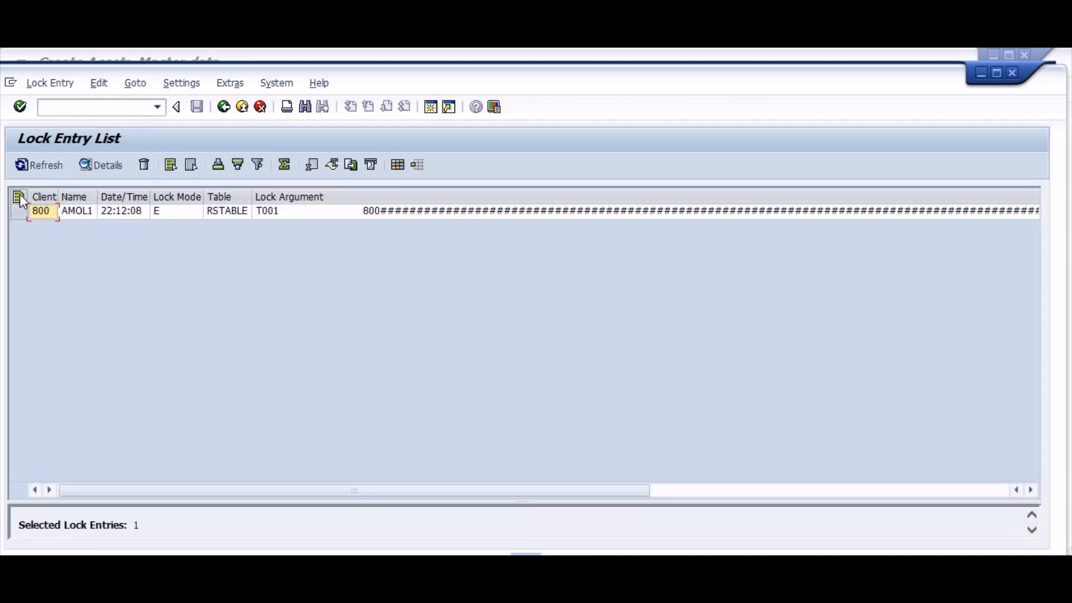
click(19, 211)
click(150, 164)
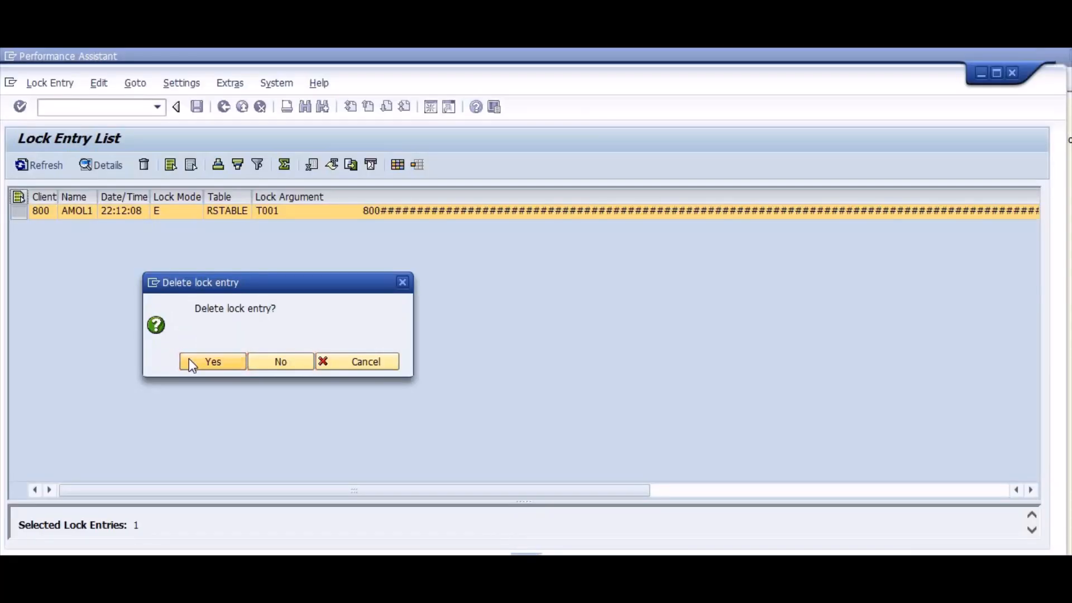
click(190, 360)
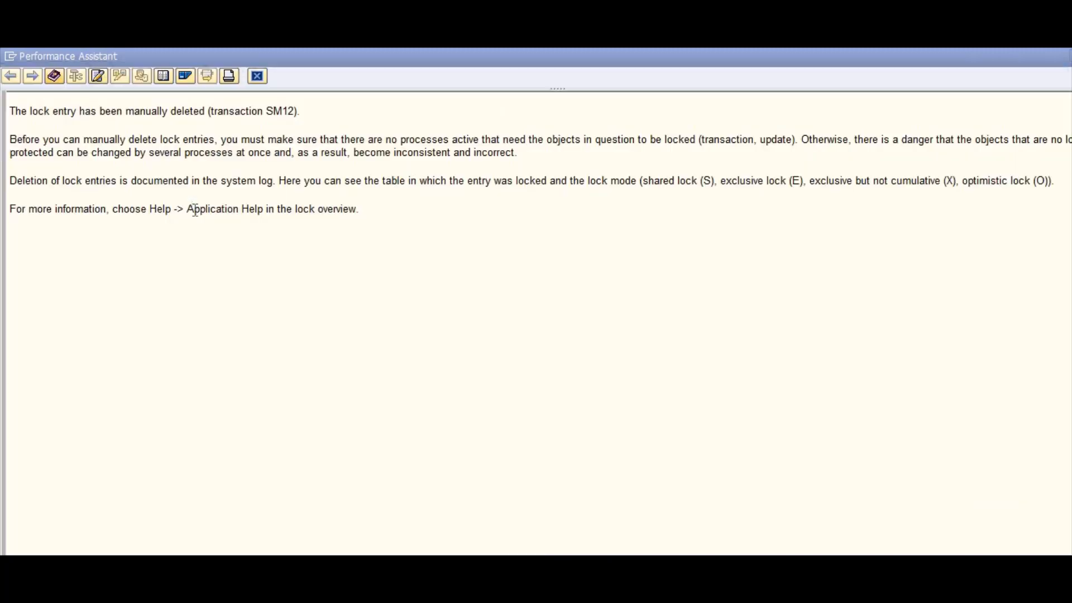
click(256, 76)
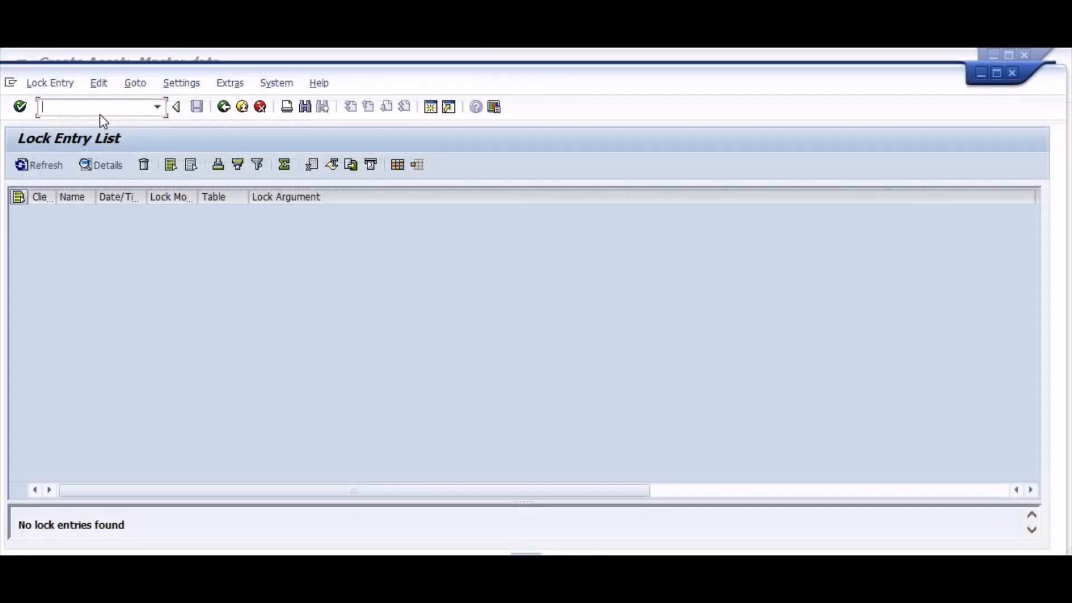
Reopen controlling area maintenance, find controlling area AS02, and open its Activate components/control indicators data
text(/NOB52)
key(Return)
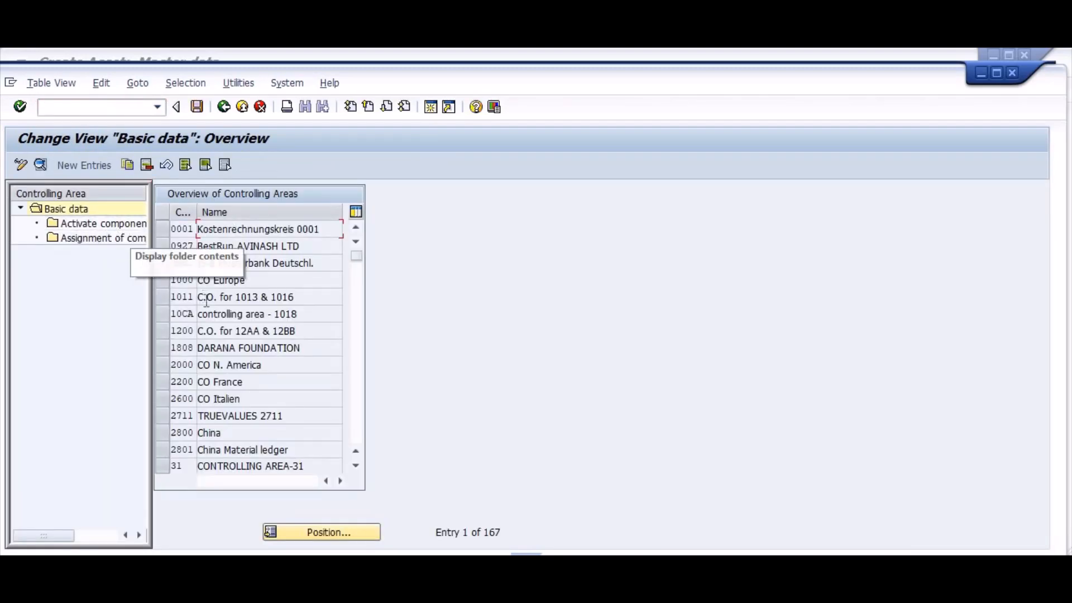
click(335, 527)
text(AS02)
key(Return)
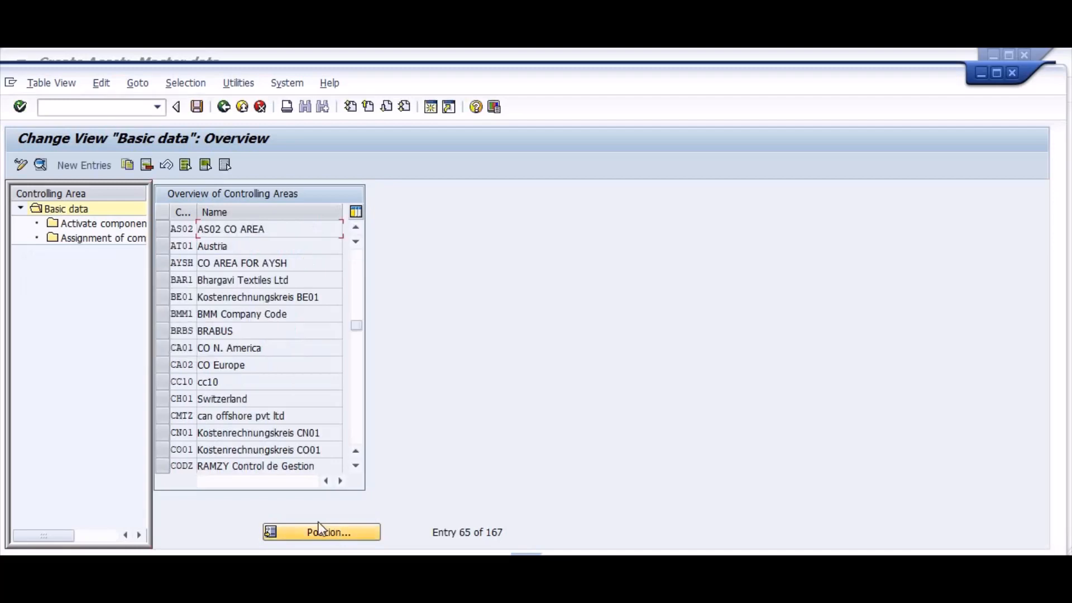
click(165, 230)
double_click(103, 223)
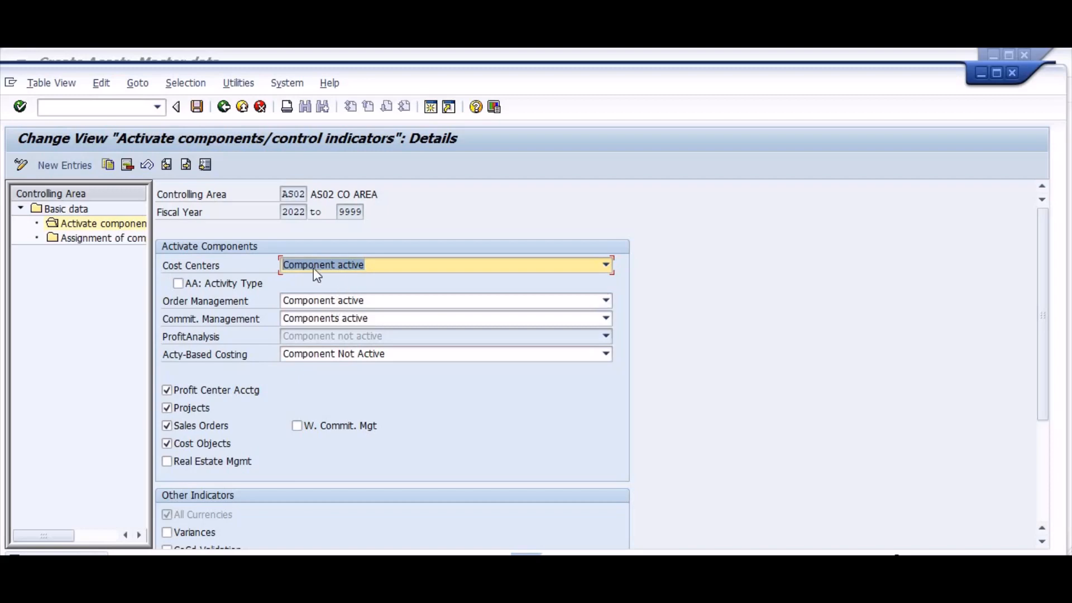
Create a control indicator entry for fiscal year 2021 with cost centers, order management and commitment management active, and activity-based costing not active
click(66, 162)
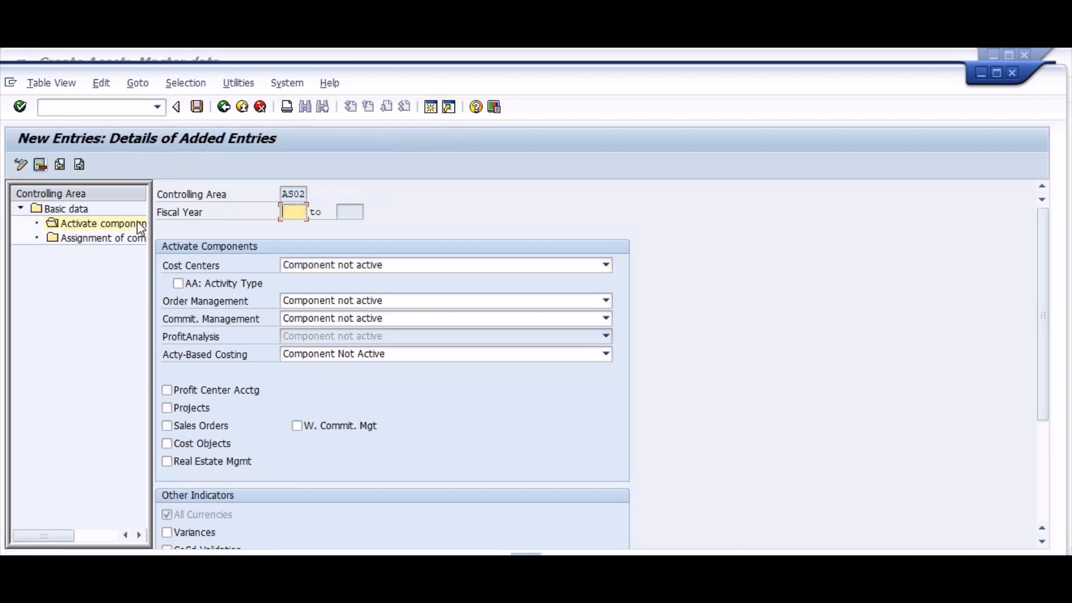
text(2021)
click(413, 266)
click(371, 291)
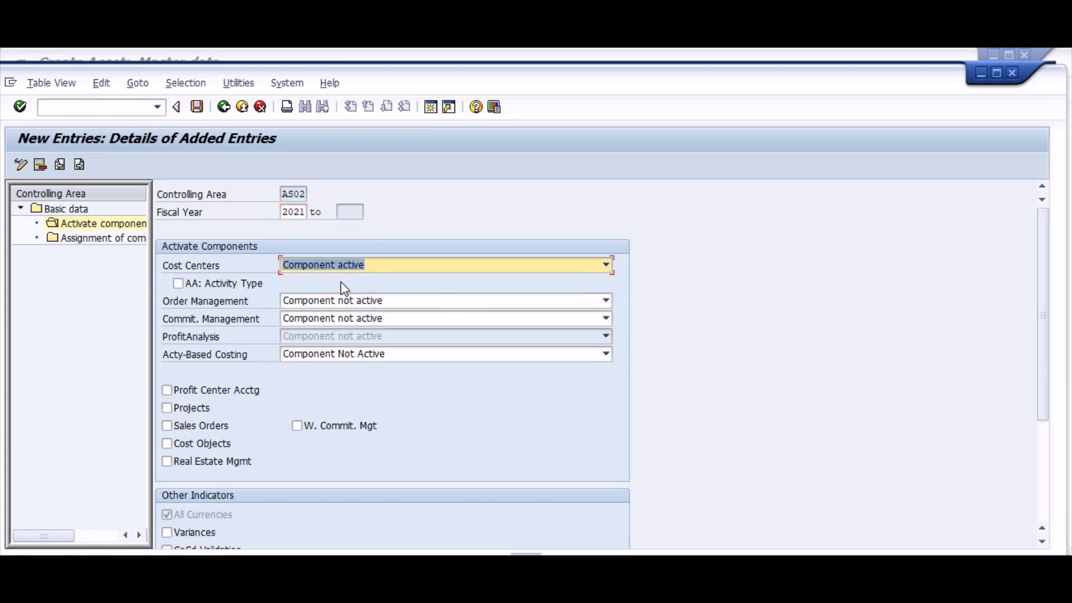
click(346, 305)
click(327, 332)
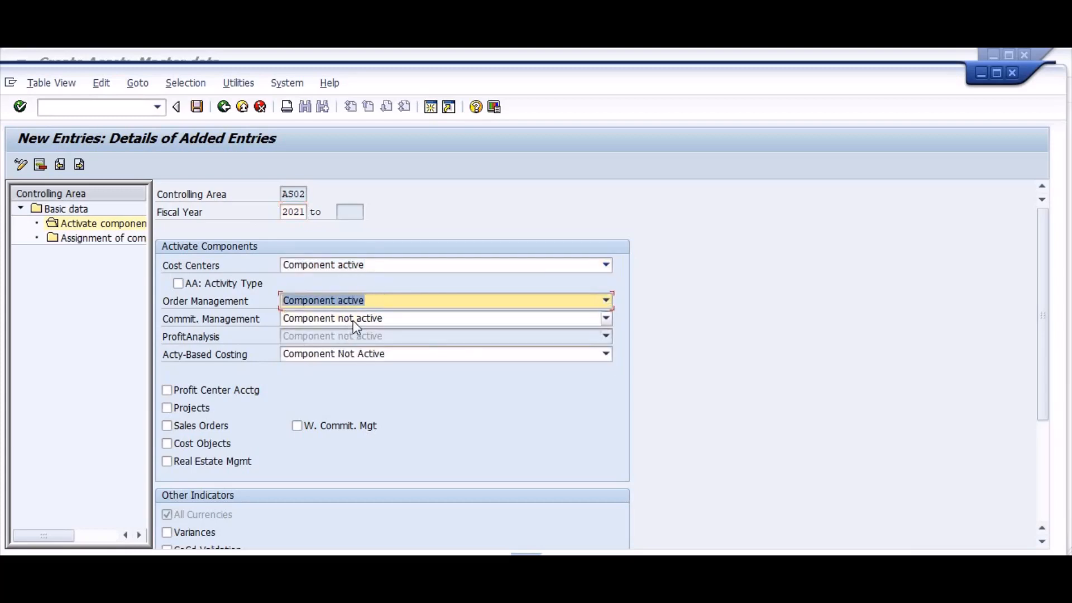
click(353, 319)
click(333, 347)
click(347, 354)
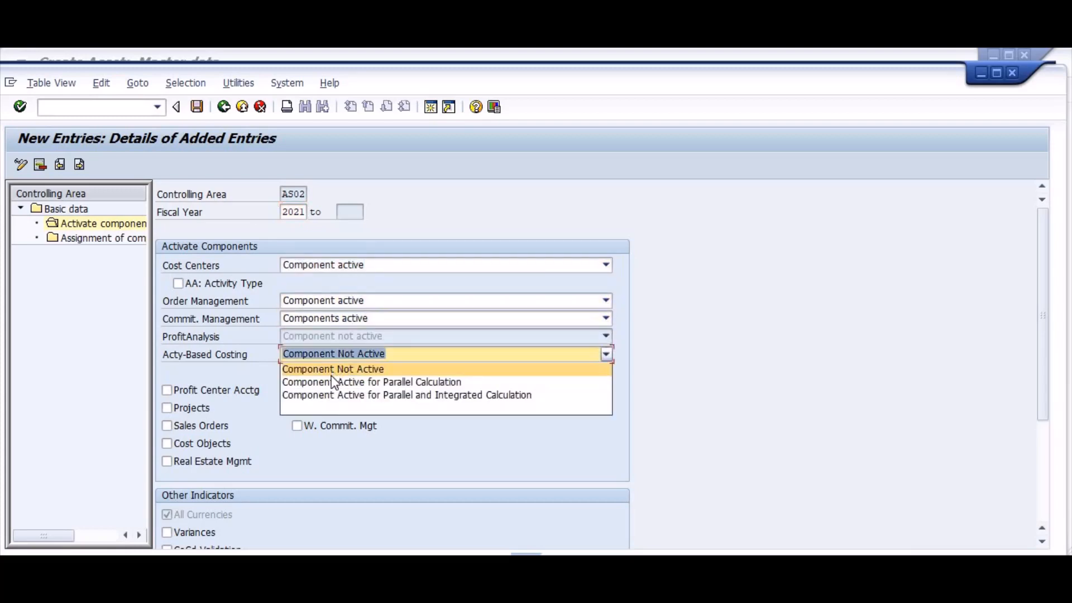
click(337, 370)
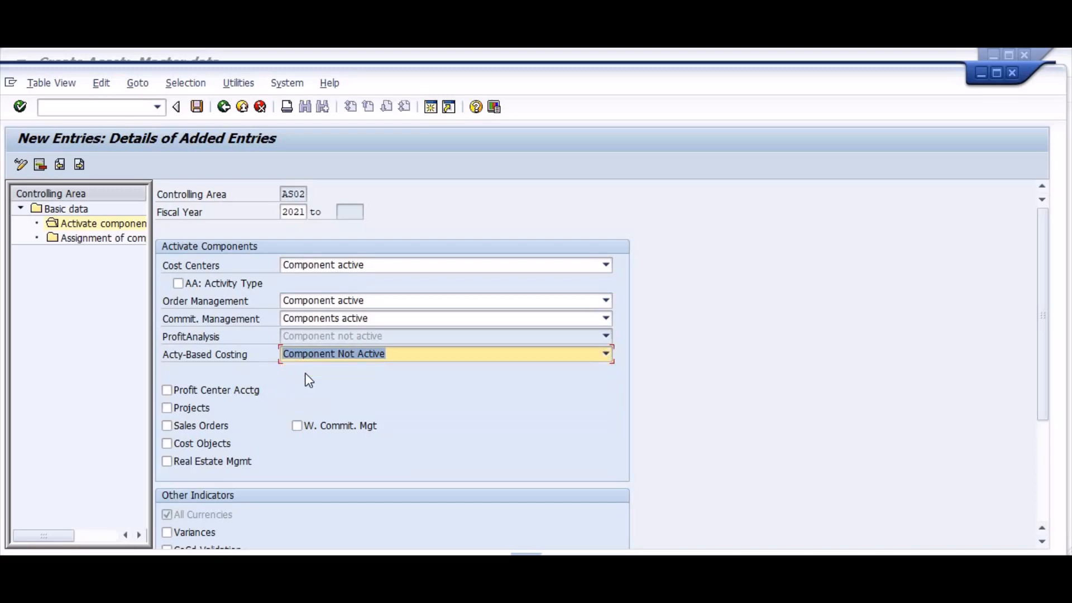
Activate Profit Center Acctg, Projects, Sales Orders and Cost Objects in the 2021 entry and save it
click(201, 390)
click(186, 430)
click(188, 447)
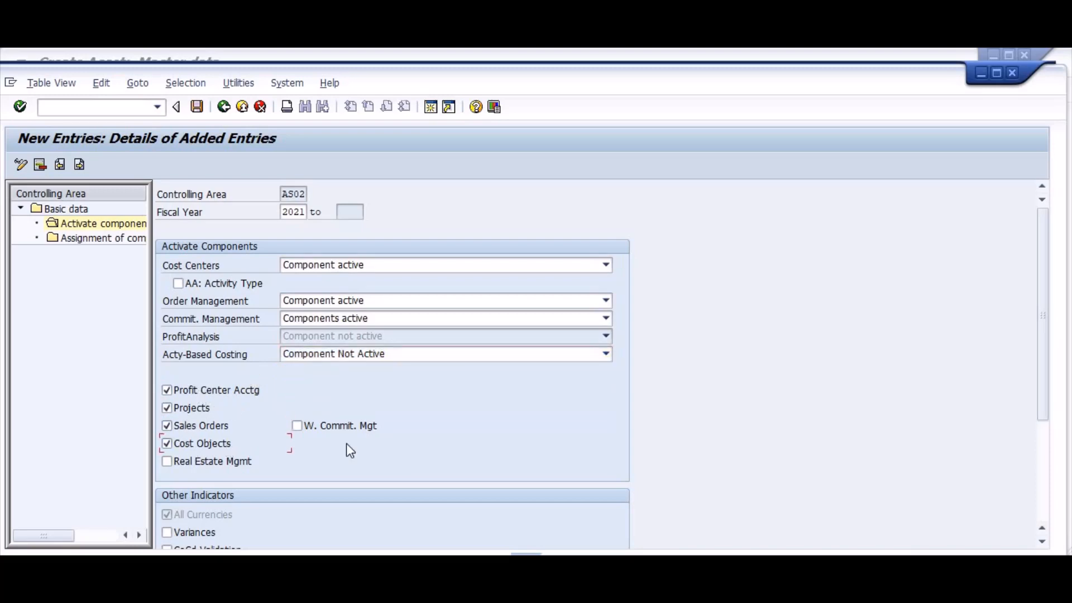
click(196, 107)
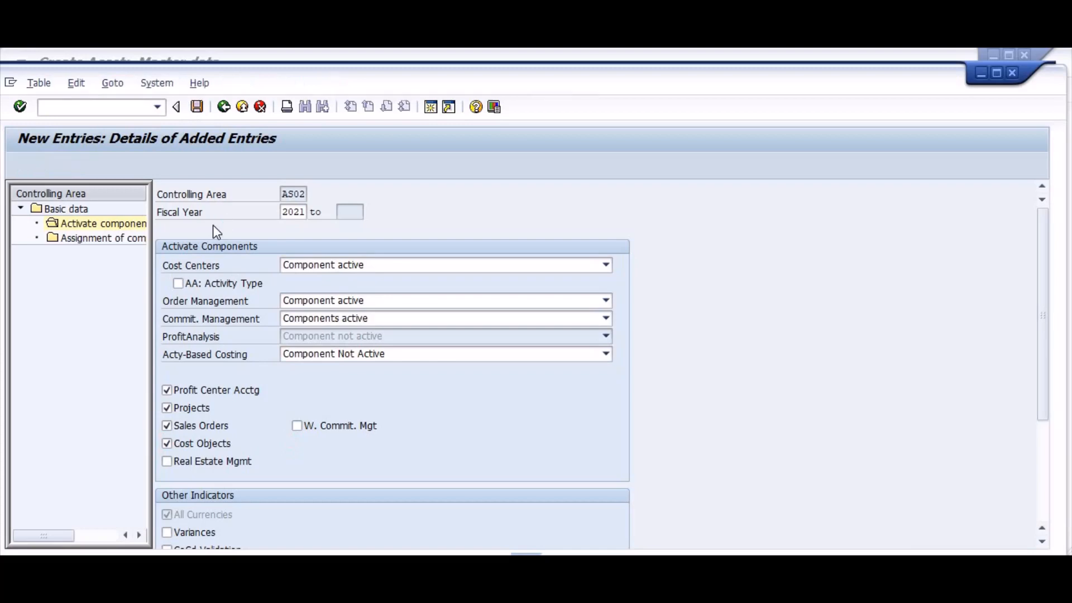
key(Return)
key(Return)
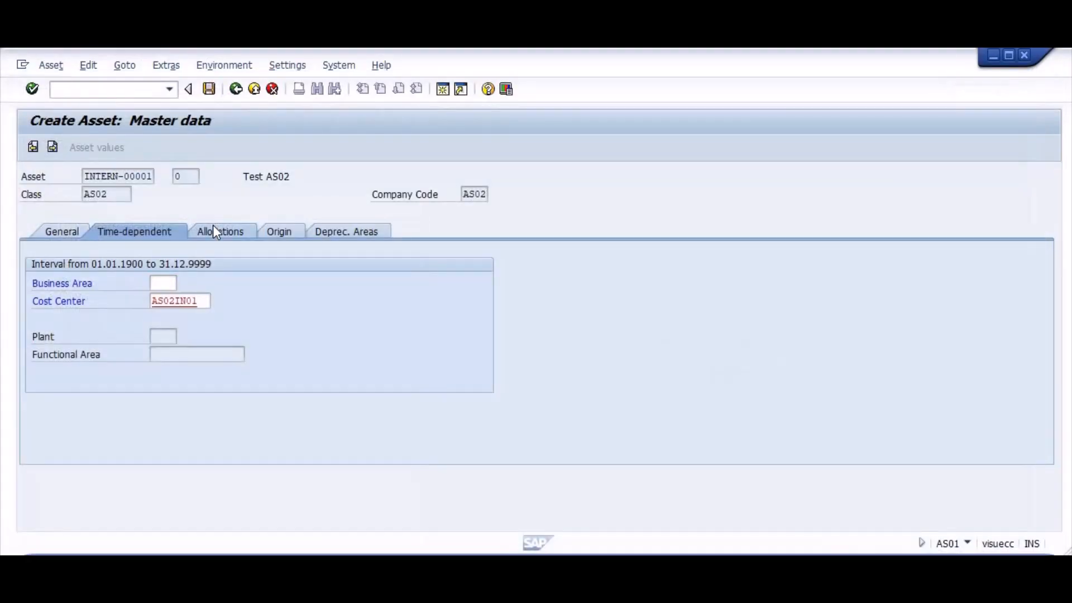
Recheck the cost center in the open asset record and restart asset creation with transaction AS01 for class and company code AS02
click(212, 225)
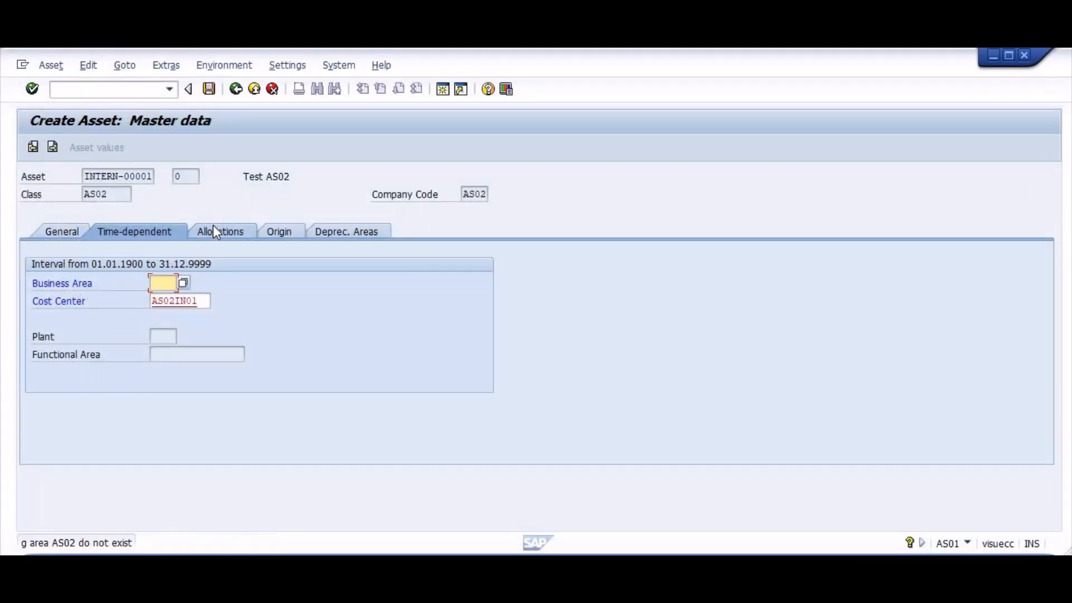
click(124, 90)
key(Return)
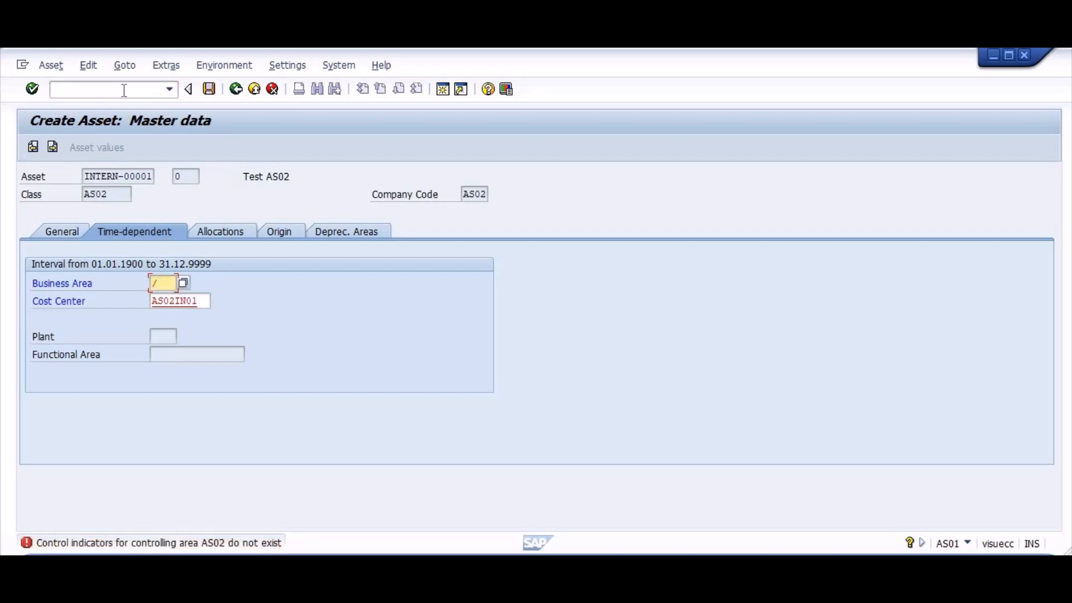
click(124, 90)
text(/NAS01)
key(Return)
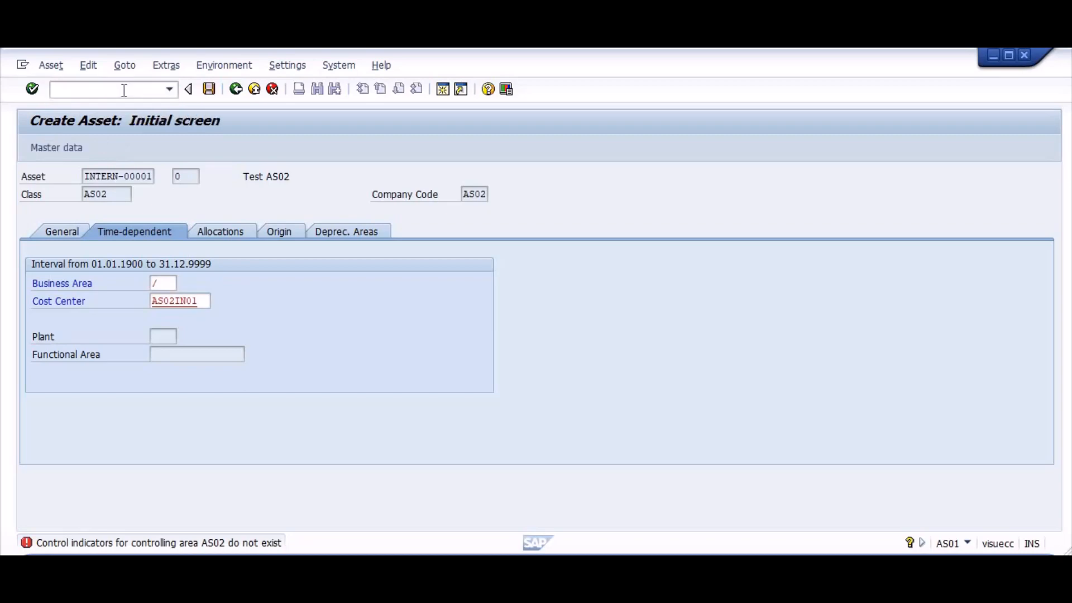
key(Return)
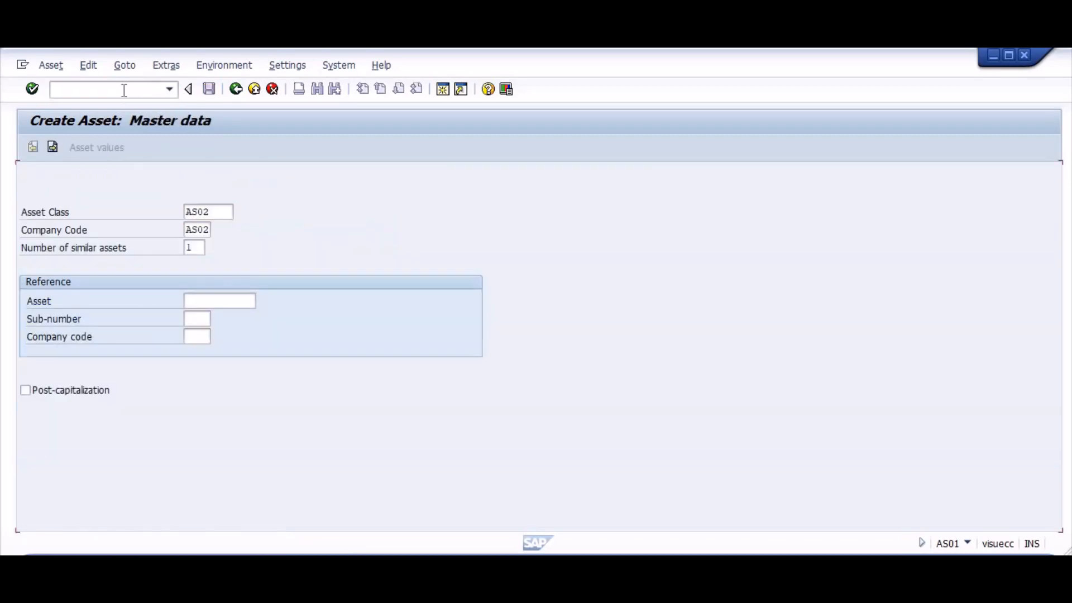
Enter Test AS02 as the asset description and proceed to the time-dependent data
key(BackSpace)
key(Down)
key(Return)
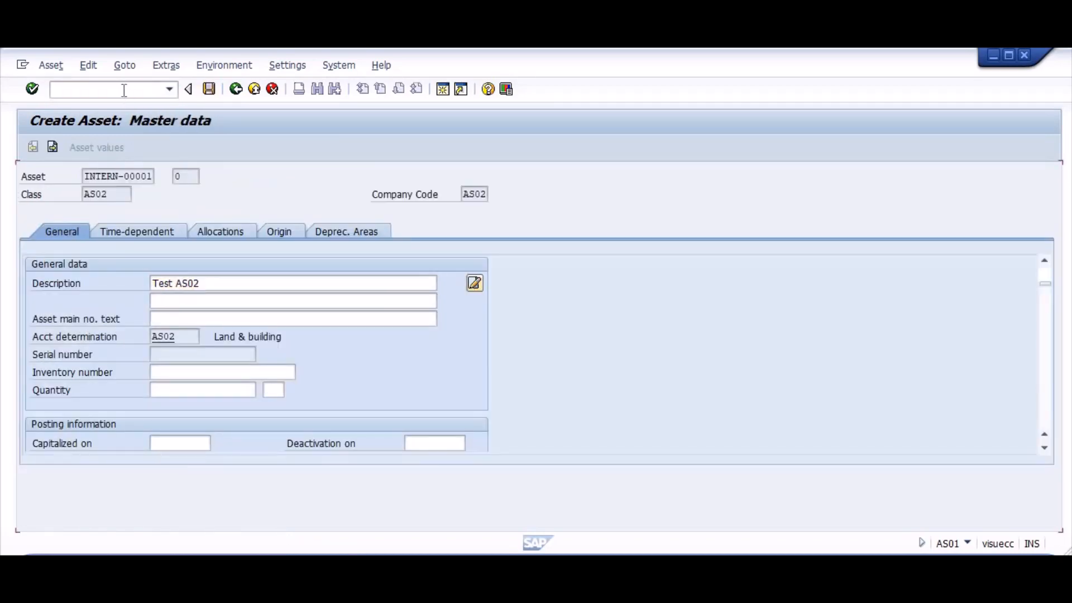
key(Return)
key(F8)
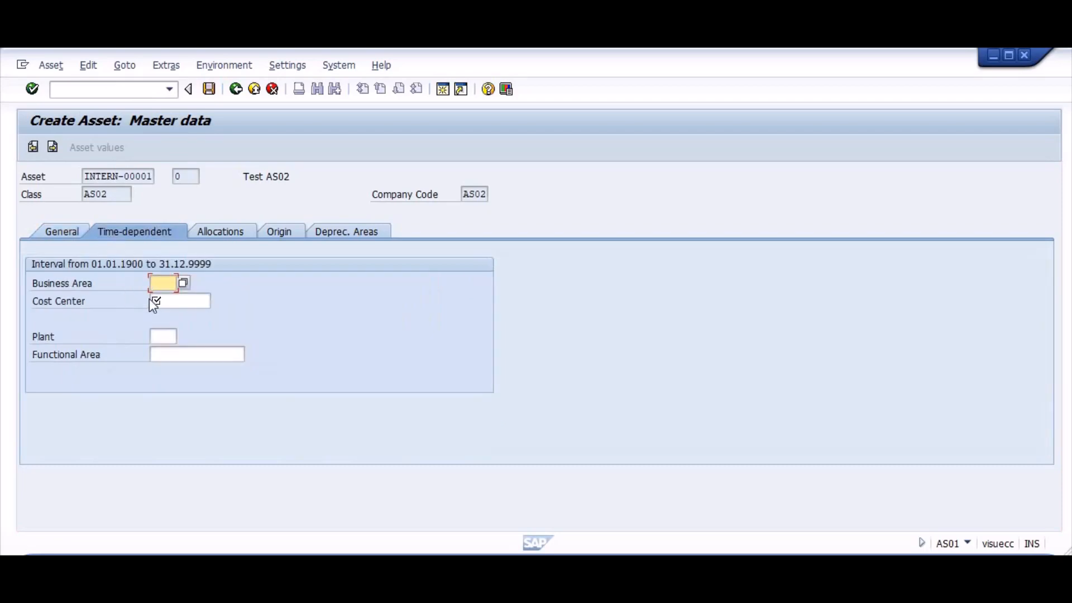
Assign cost center AS02IN01 to the new asset
click(149, 299)
key(BackSpace)
key(Down)
key(Return)
key(Return)
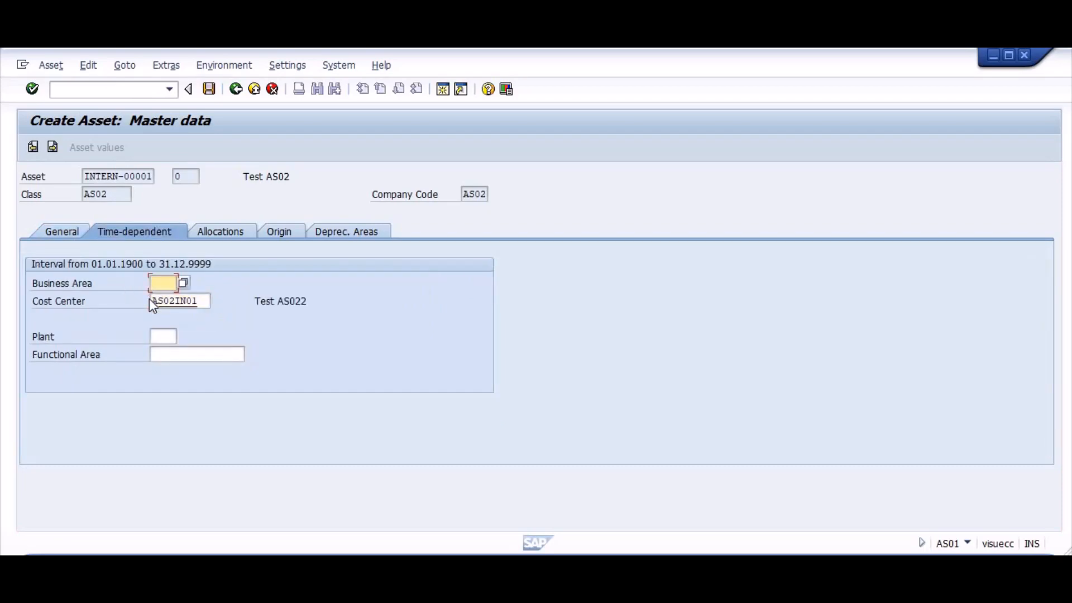
Go through the new asset's depreciation areas and save the asset
click(336, 226)
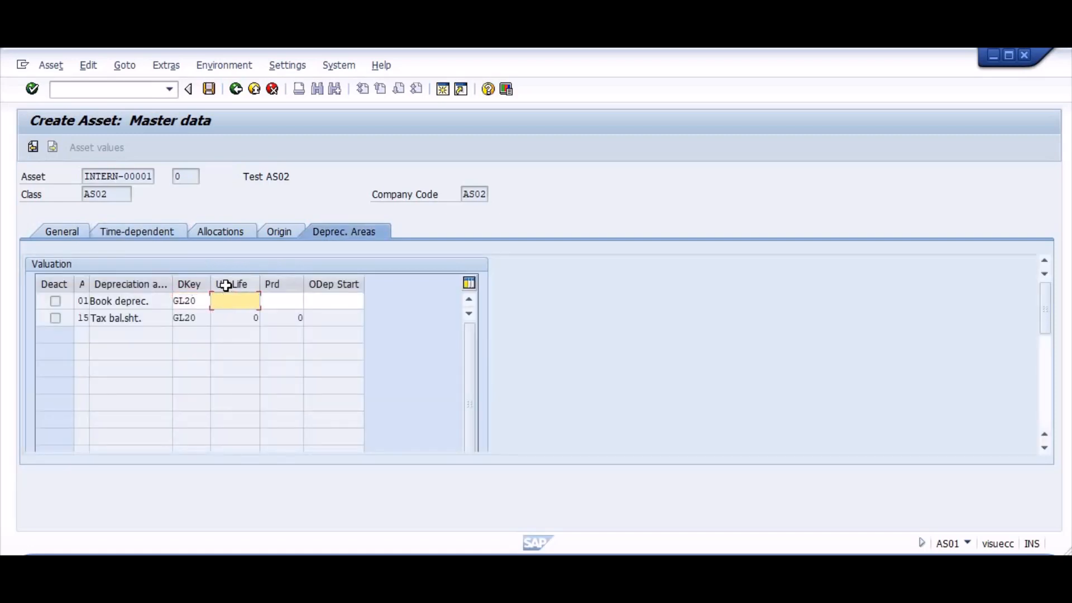
key(Return)
key(ctrl+s)
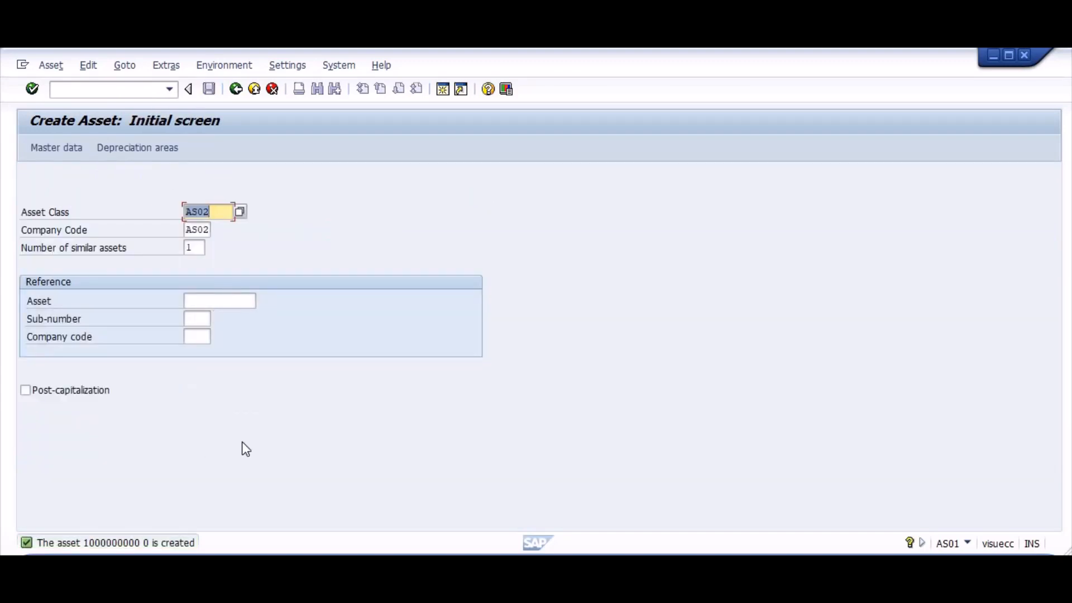
Switch to the configuration guide in Word and add the list item "Acquire Asset" below "Create Asset"
key(alt+Tab)
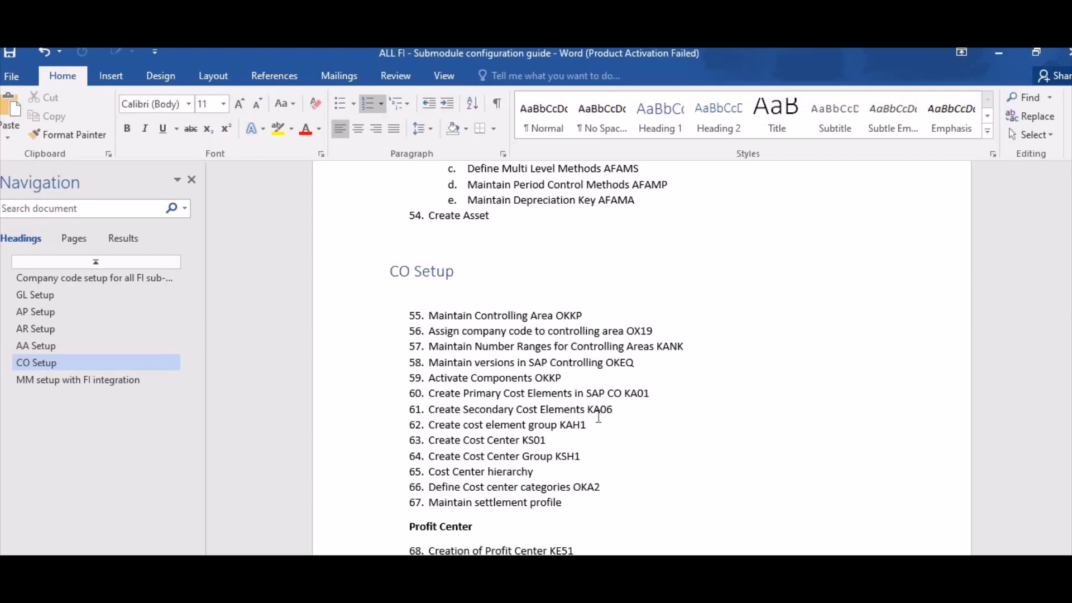
click(497, 216)
scroll(498, 218, up, 5)
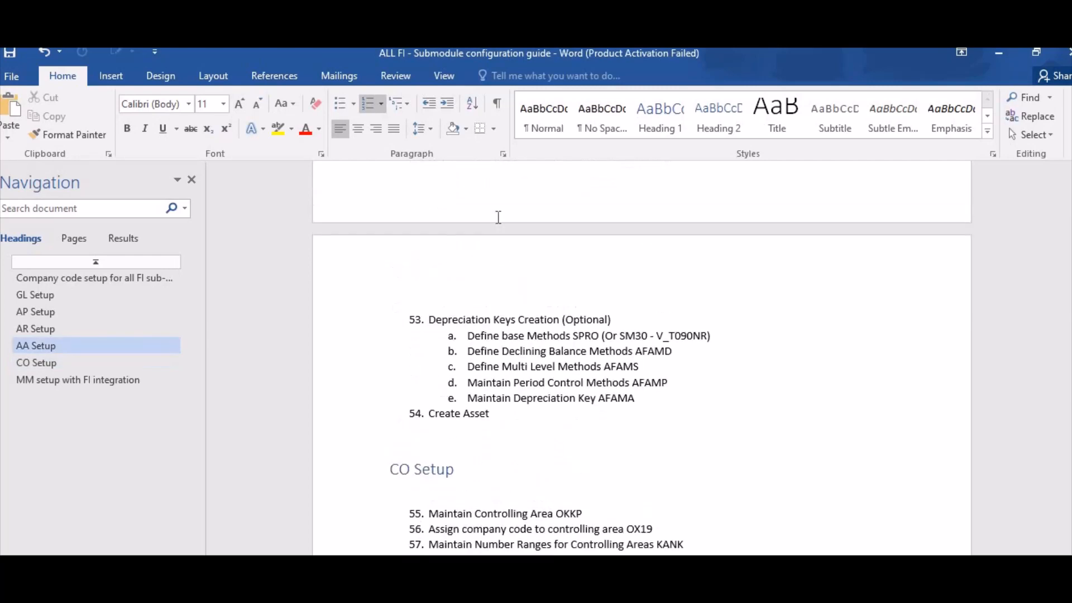
scroll(499, 217, down, 2)
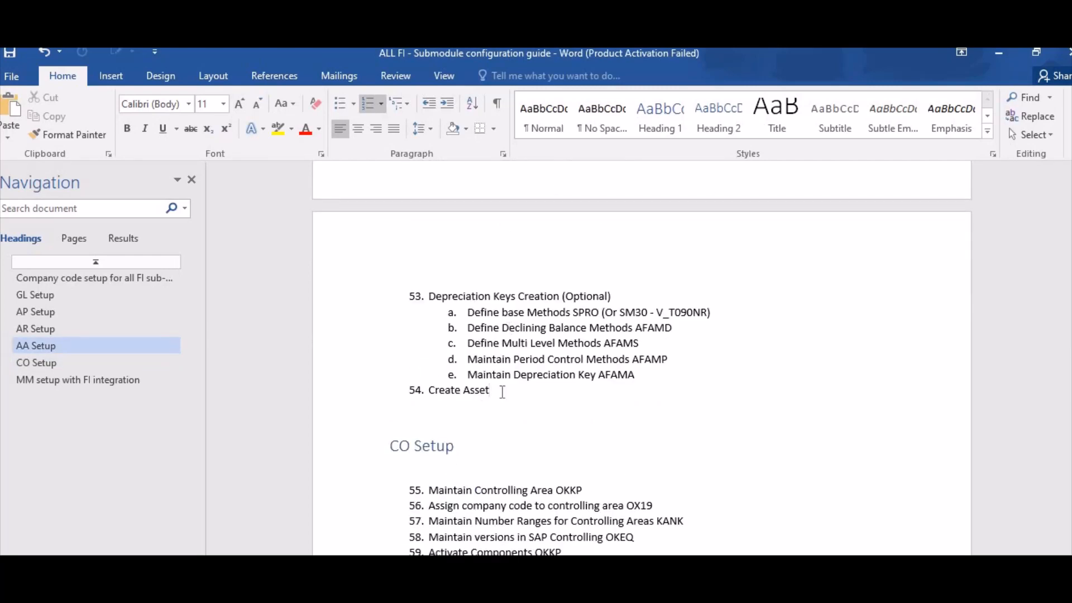
key(Return)
text(p)
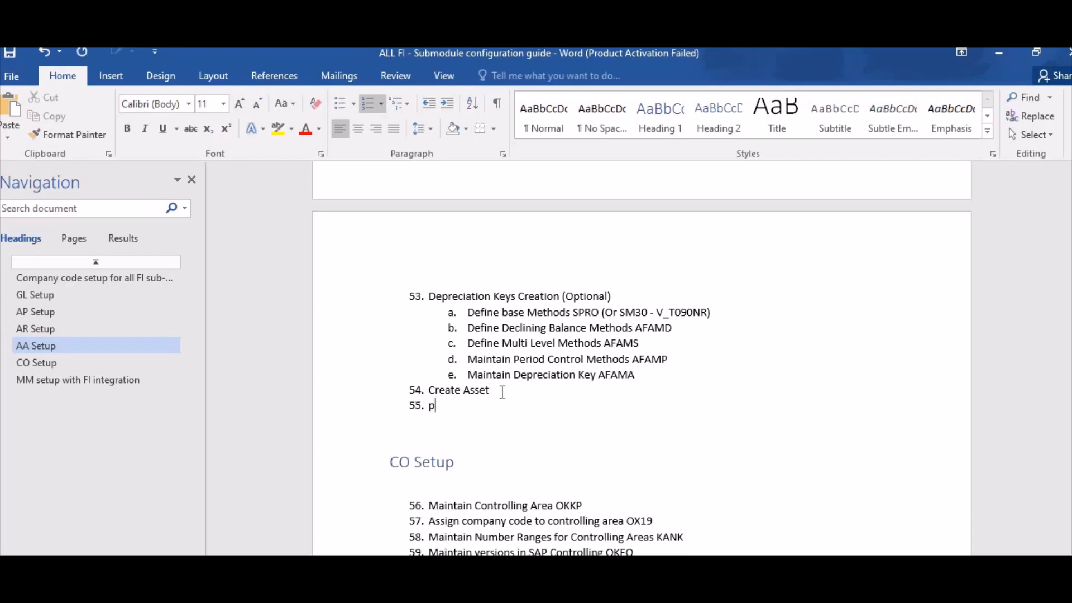
key(BackSpace)
text(Procure Asset)
key(ctrl+shift+Left)
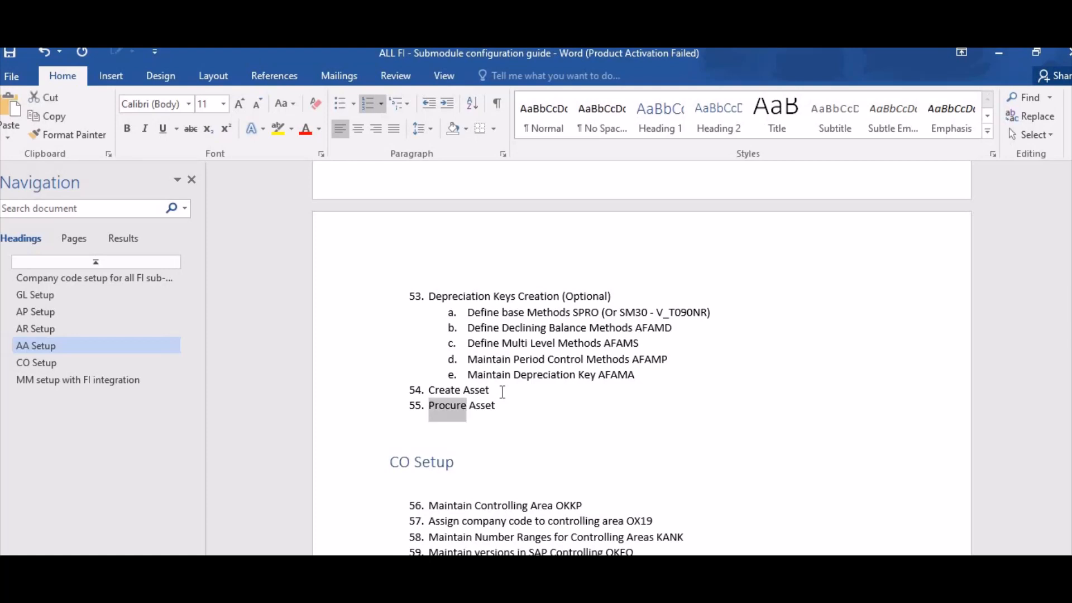
text(Acquire)
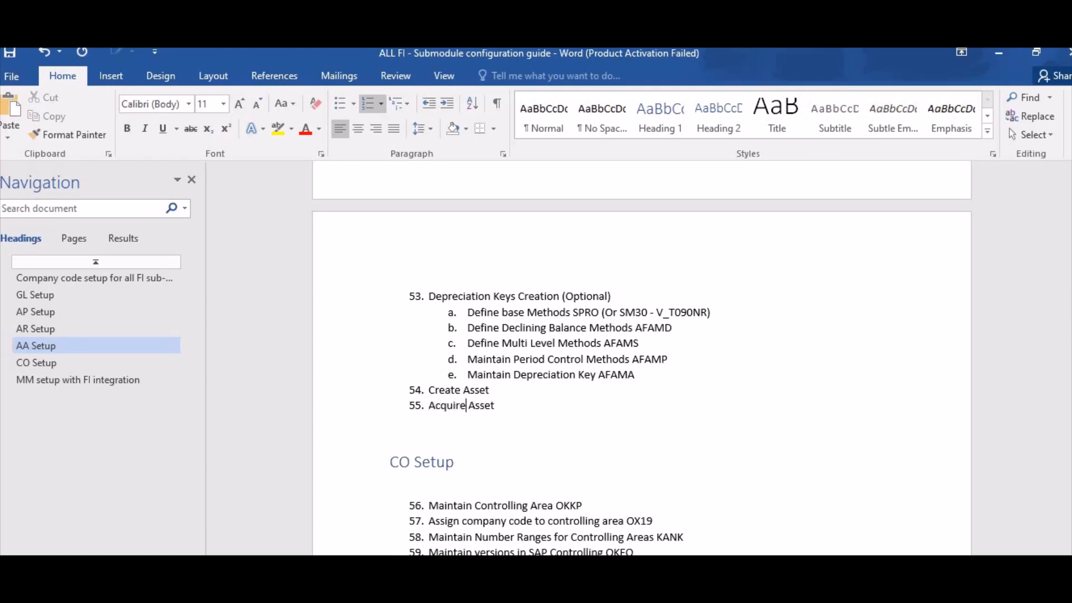
Switch back to SAP and start transaction F-91 to post the asset acquisition with a clearing account
key(alt+Tab)
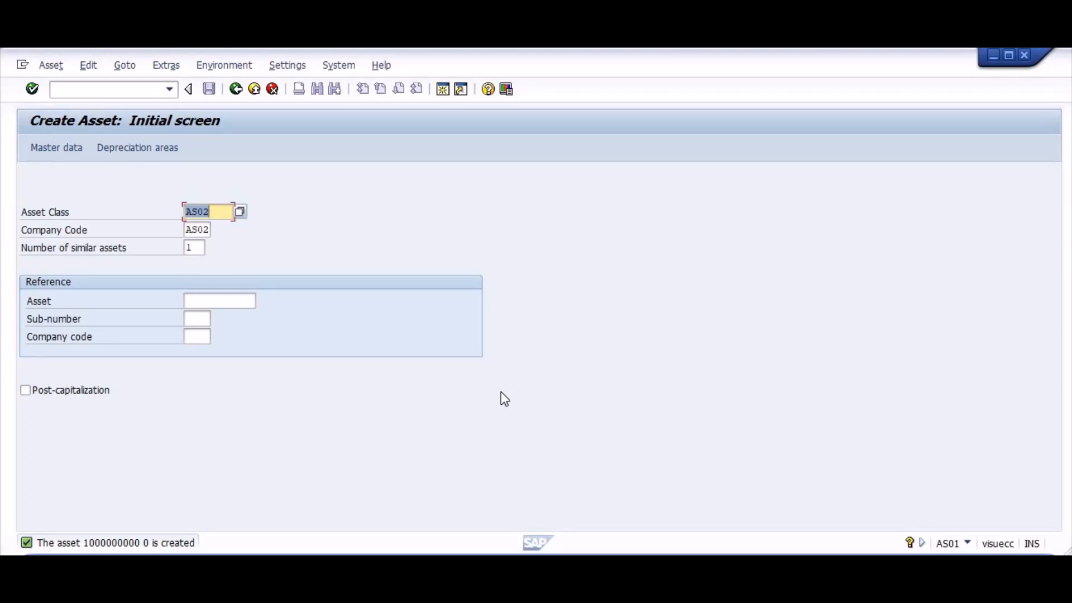
key(ctrl+slash)
text(/nf-91)
key(Return)
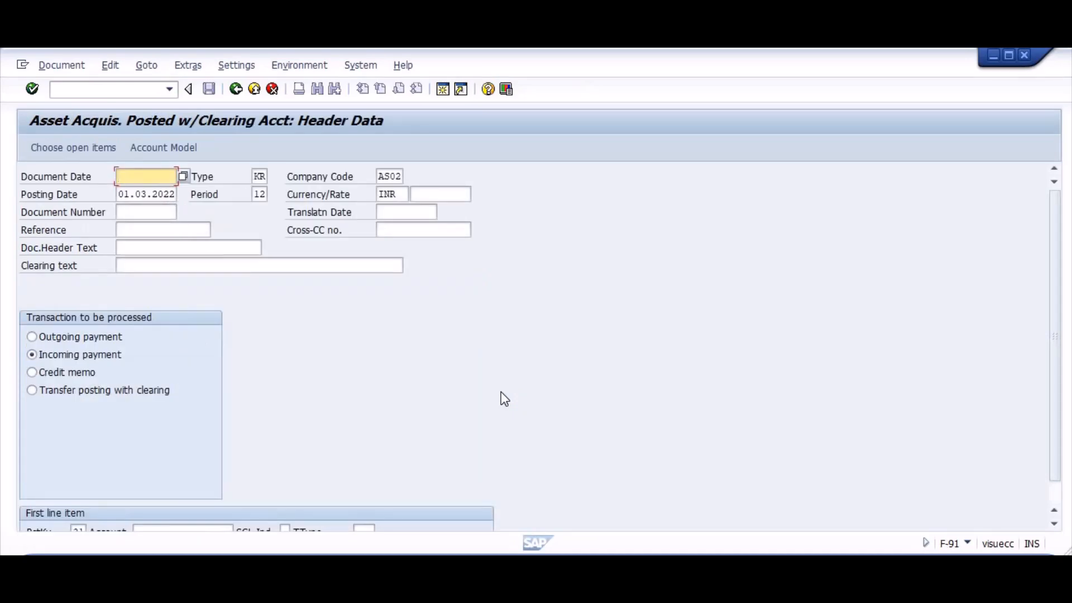
Set the document date of the asset acquisition posting to 01.01.2022 and go through the remaining header fields
text(01.01.2022)
key(Tab)
key(Tab)
key(Tab)
key(Tab)
key(Tab)
key(Tab)
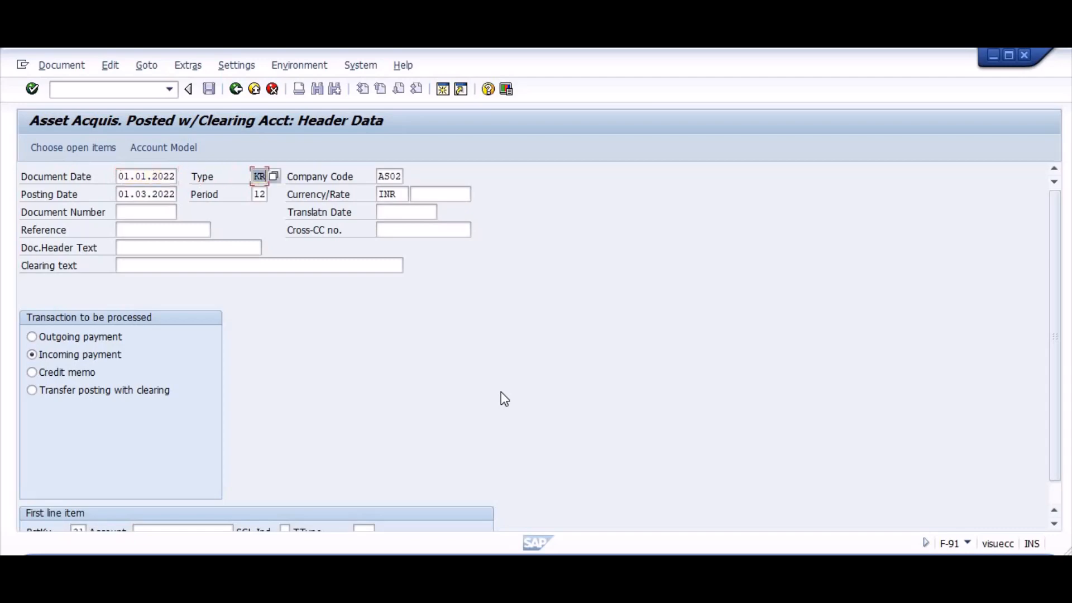
key(Tab)
key(Tab)
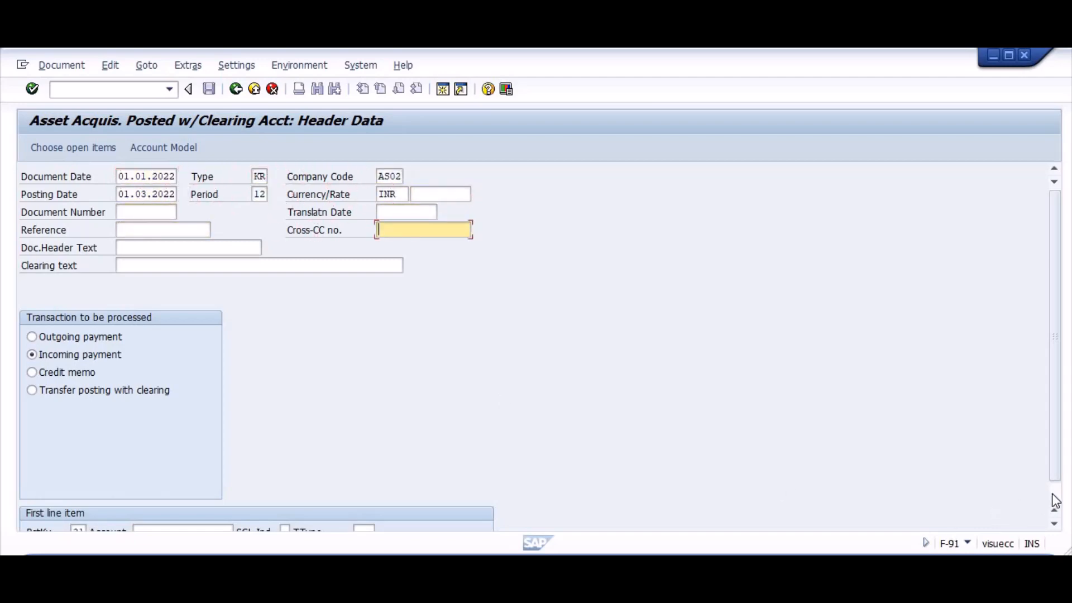
Choose AS02 Vendor as the account of the first line item with posting key 31 and enter an amount of 100000 INR
scroll(1054, 494, down, 1)
click(227, 508)
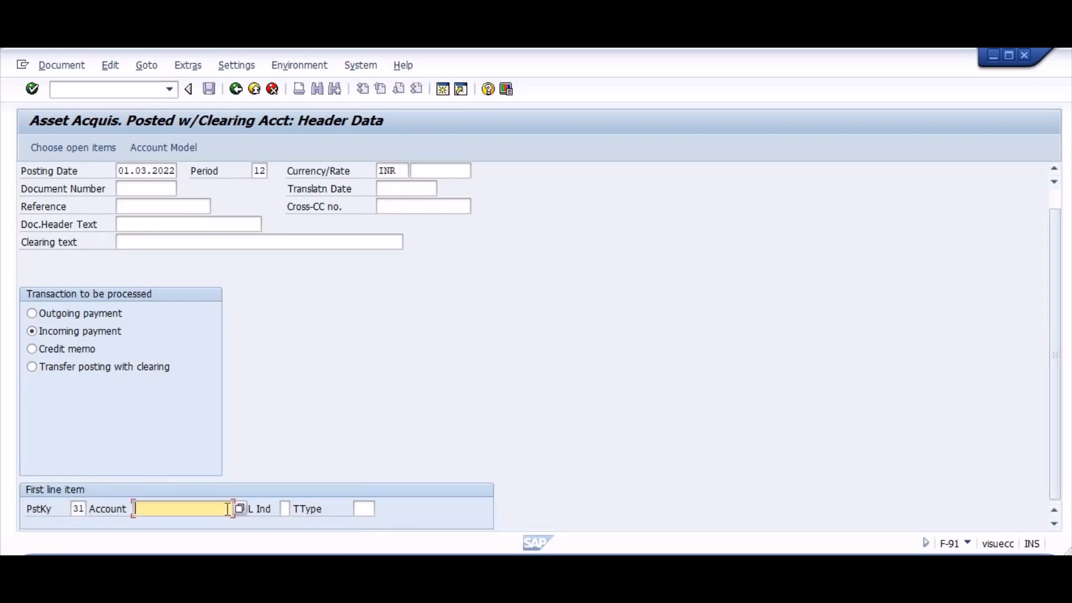
key(F4)
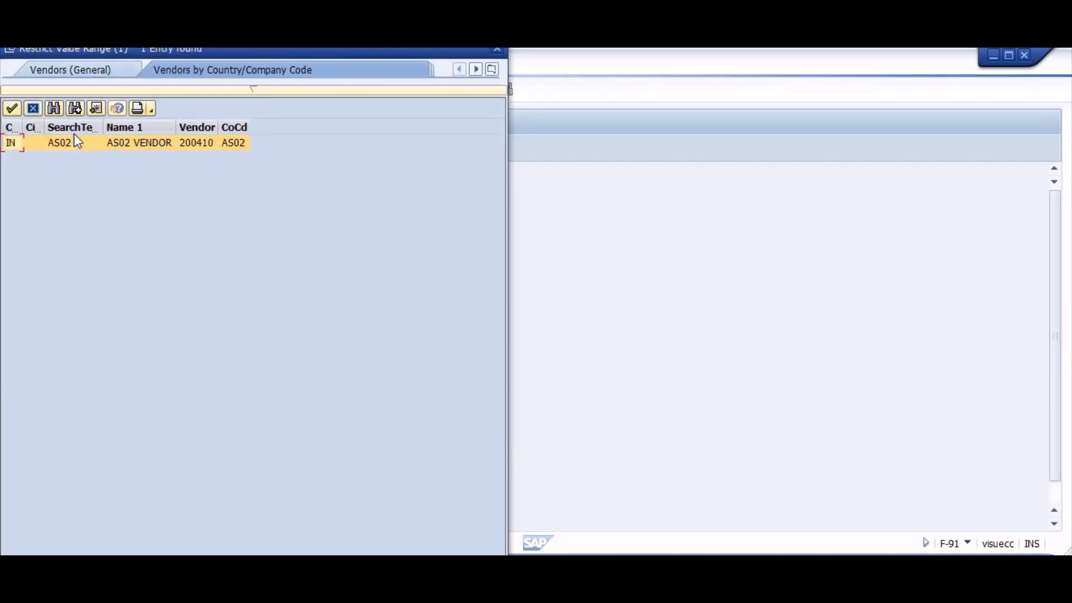
double_click(74, 144)
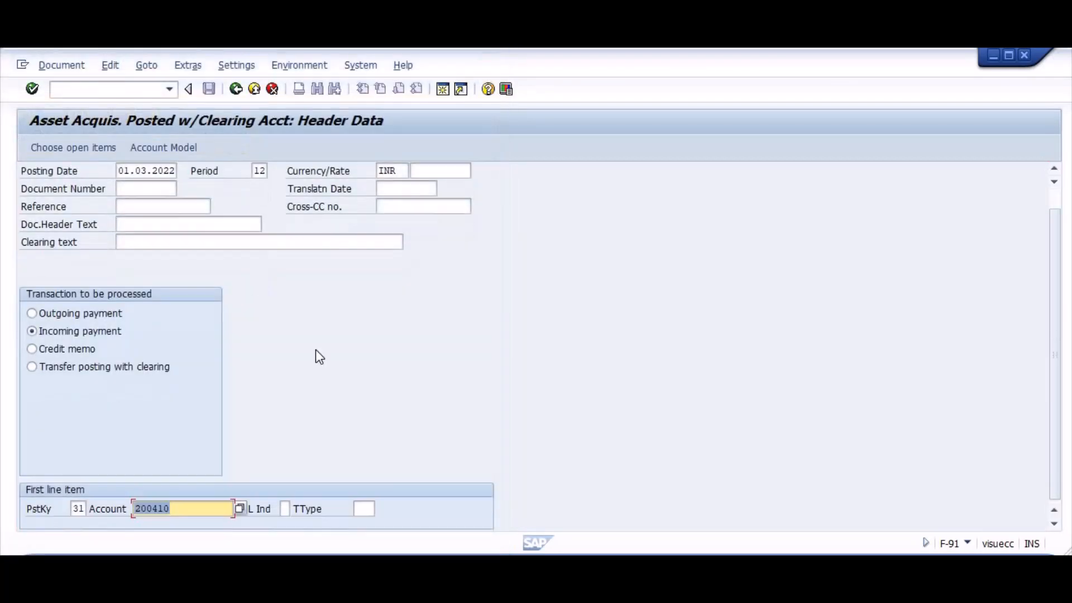
key(Return)
text(100000)
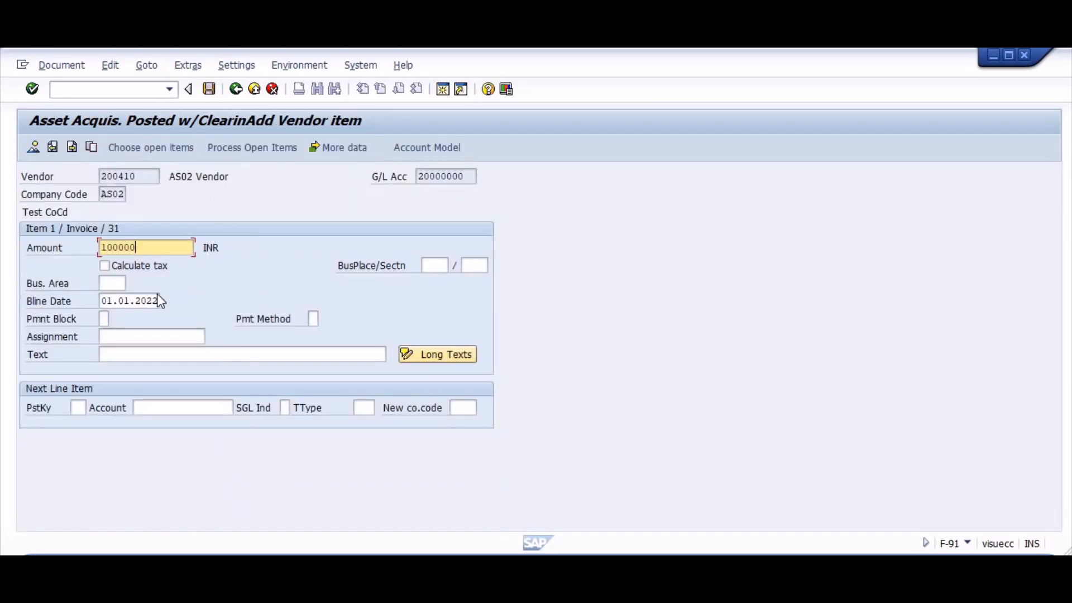
Add a second line item with posting key 70 for asset Test AS02 and transaction type 100
click(81, 407)
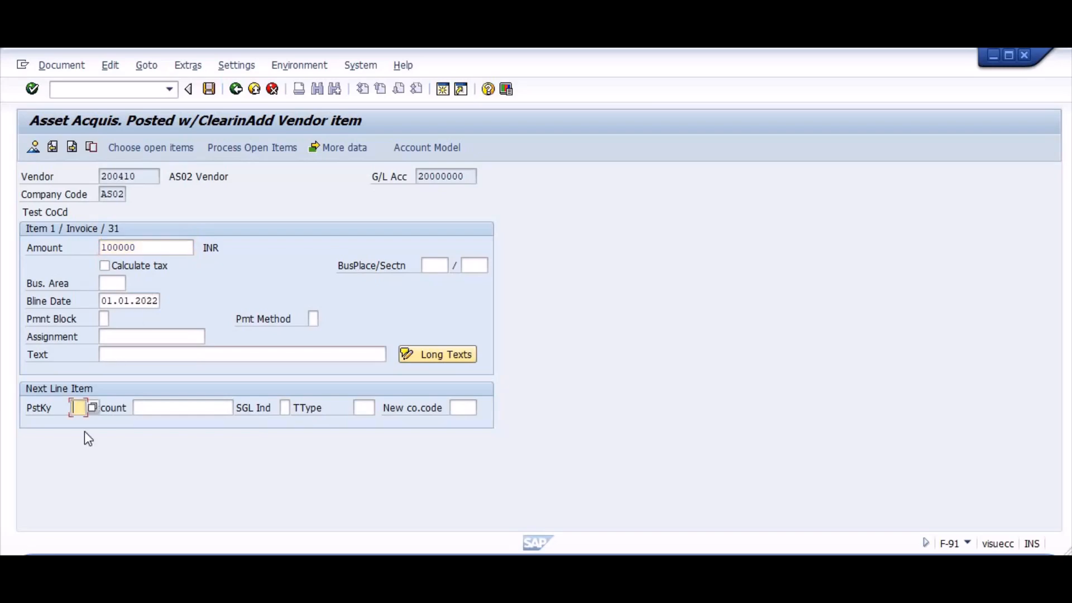
text(70)
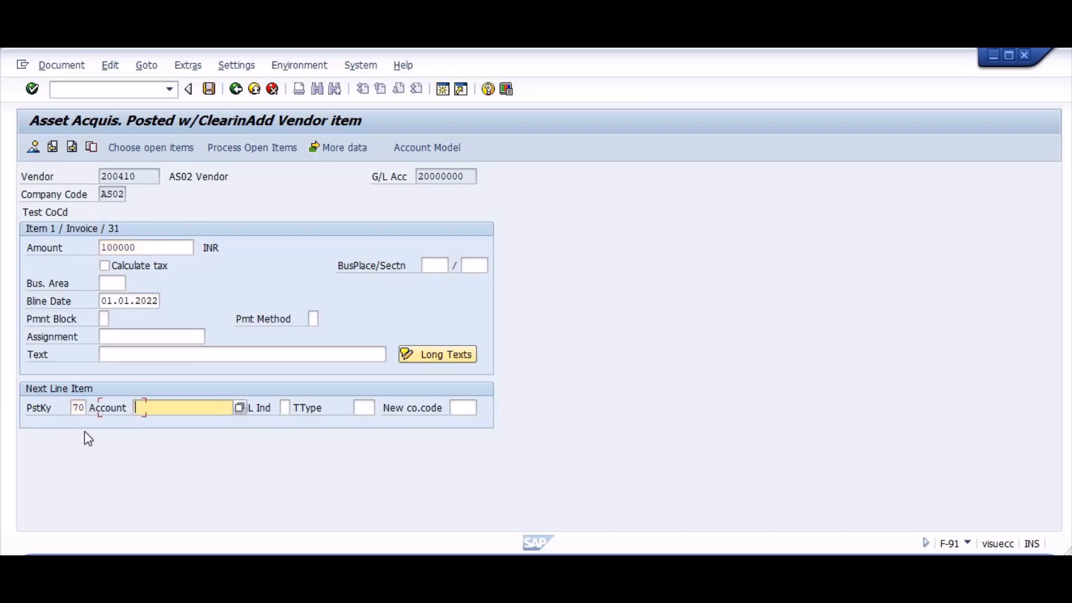
key(Return)
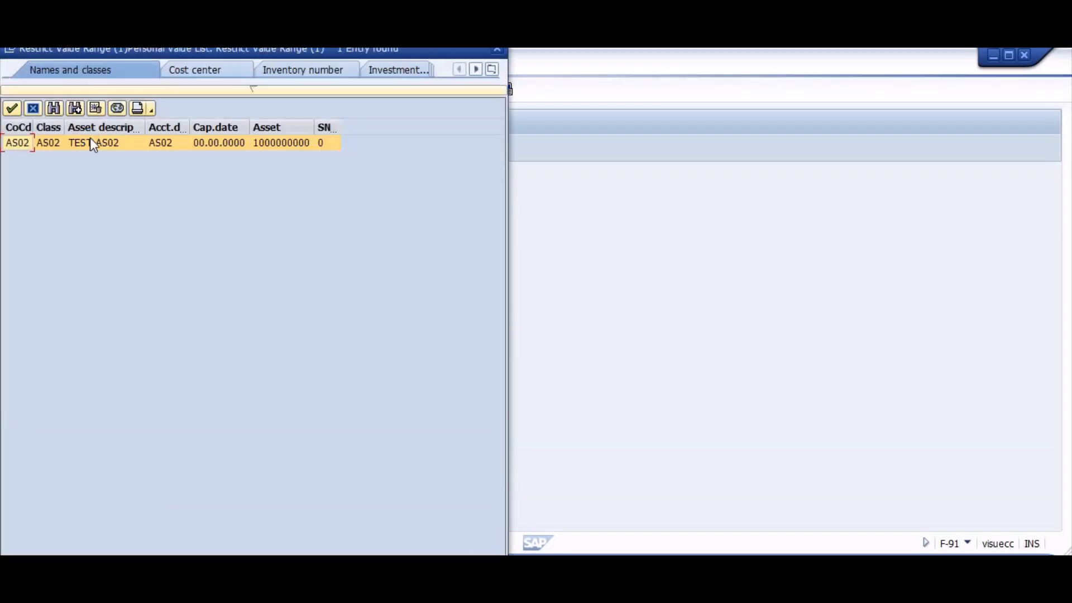
double_click(39, 142)
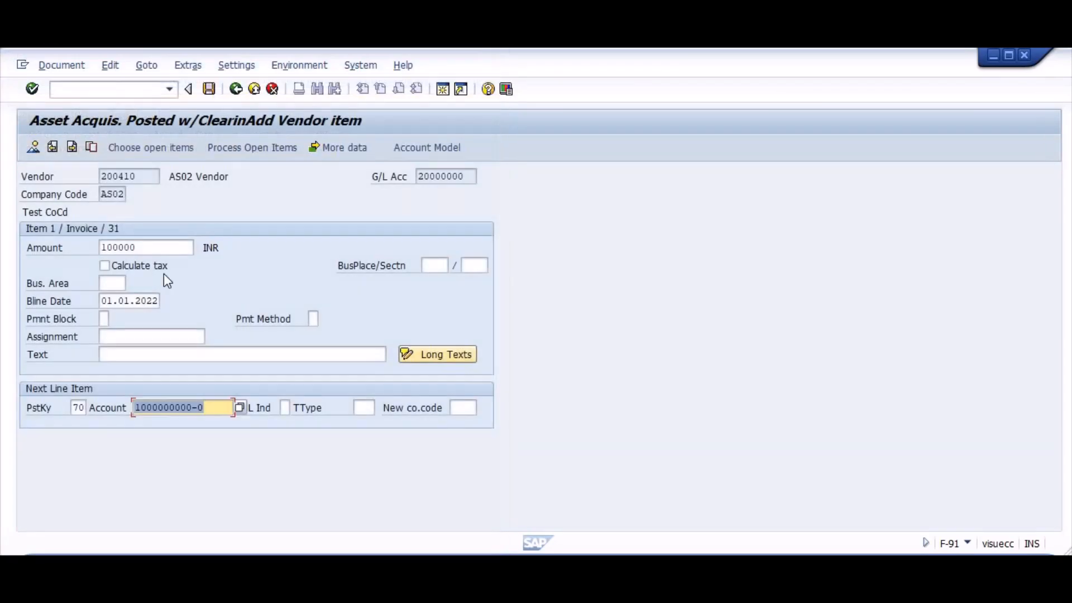
click(361, 408)
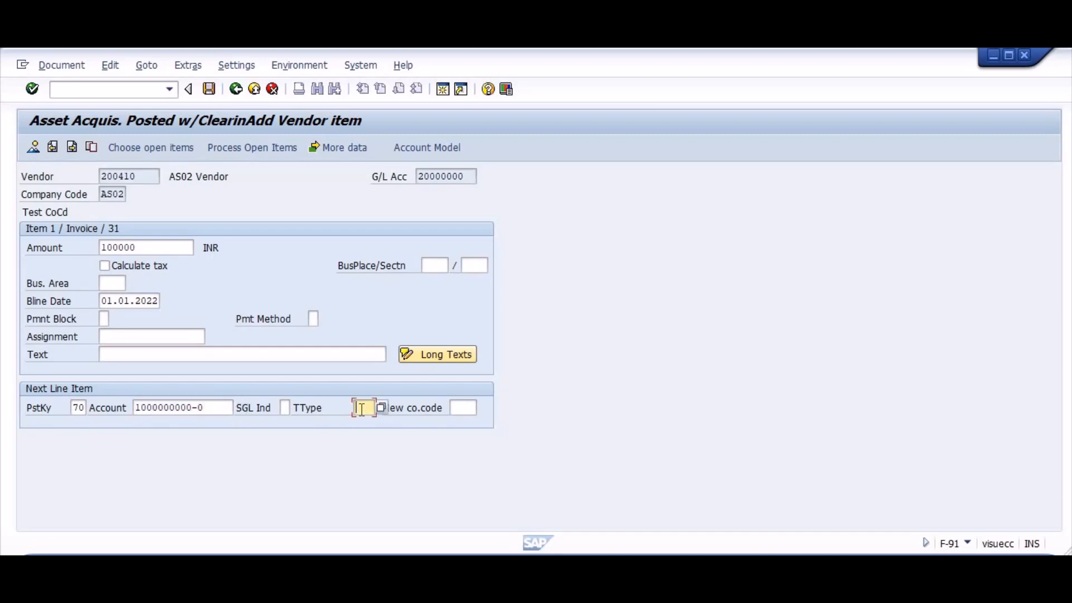
text(100)
key(Return)
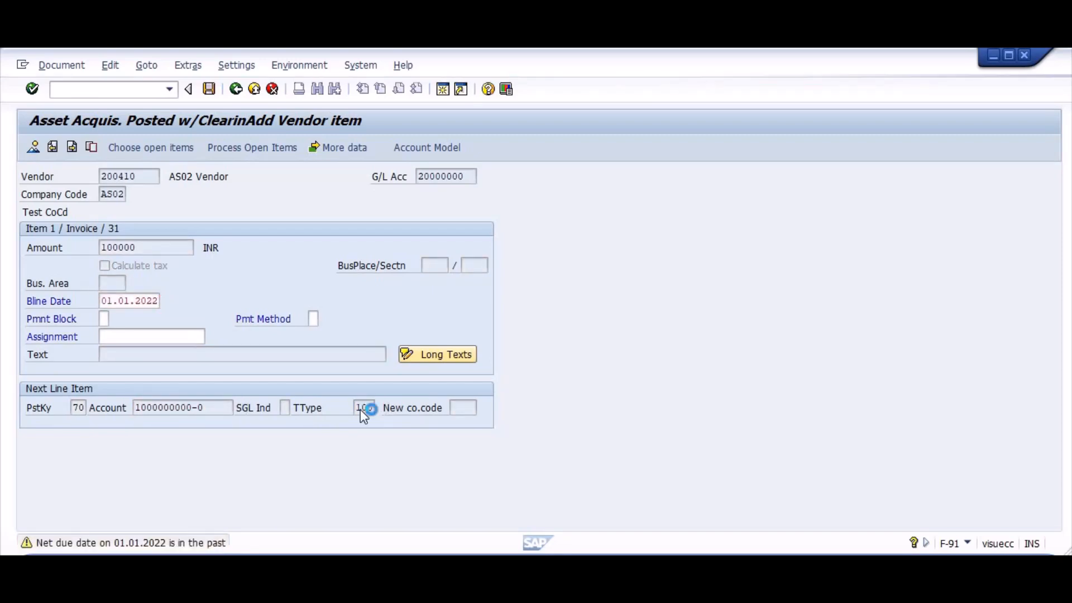
key(Return)
Enter 100.000,00 INR as the asset line item's amount, display the document overview and post the document
key(BackSpace)
key(Down)
key(Return)
key(Return)
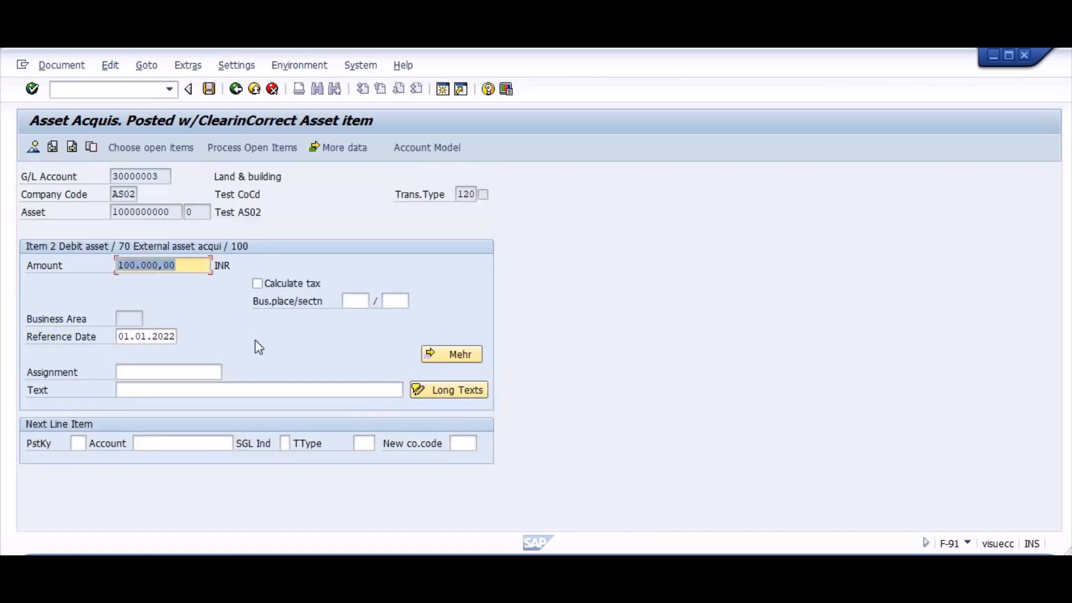
click(43, 146)
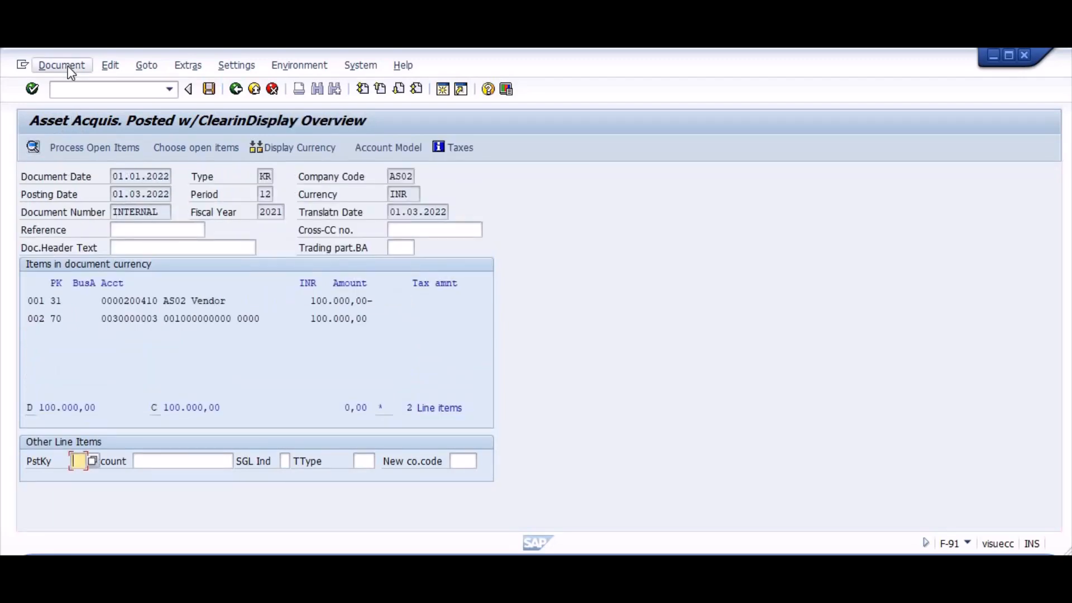
click(209, 89)
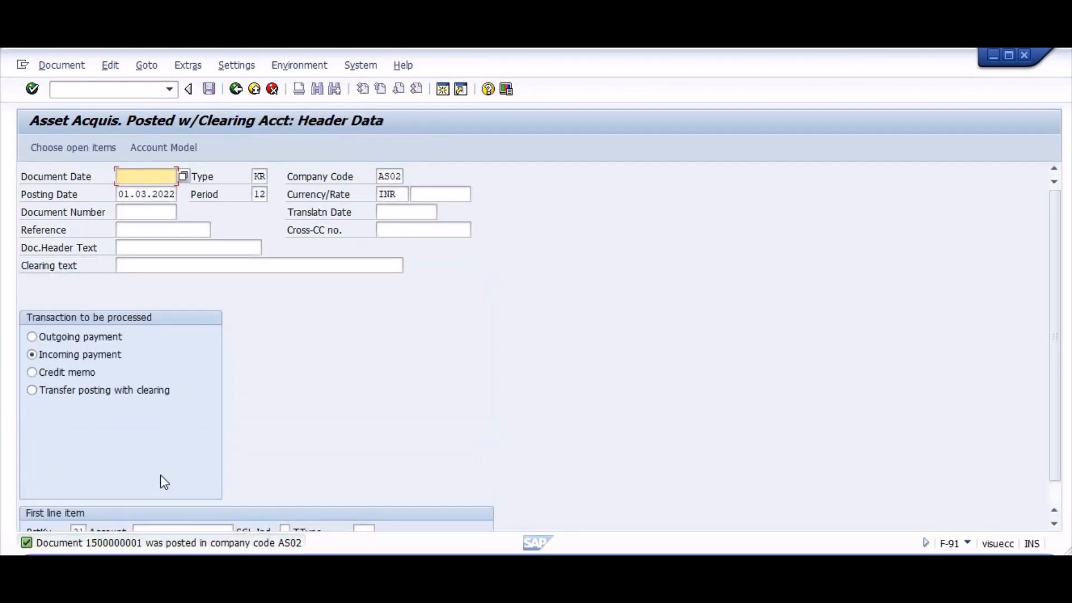
Open Asset Explorer (AW01N) for asset Test AS02 and examine its planned values and the posted and planned depreciation for each period
key(ctrl+slash)
text(/naw0)
key(Return)
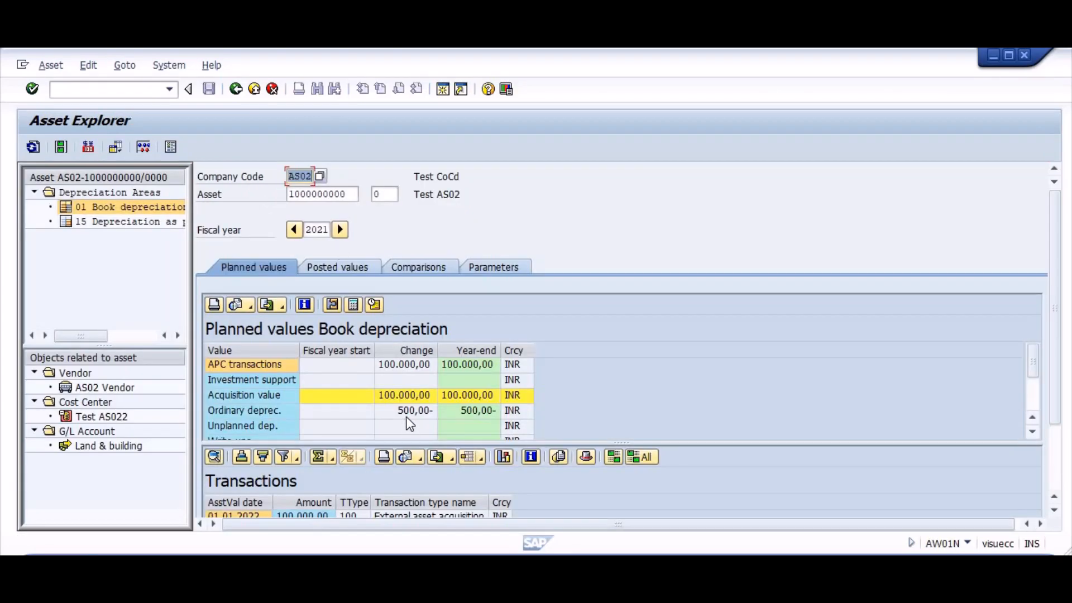
click(354, 266)
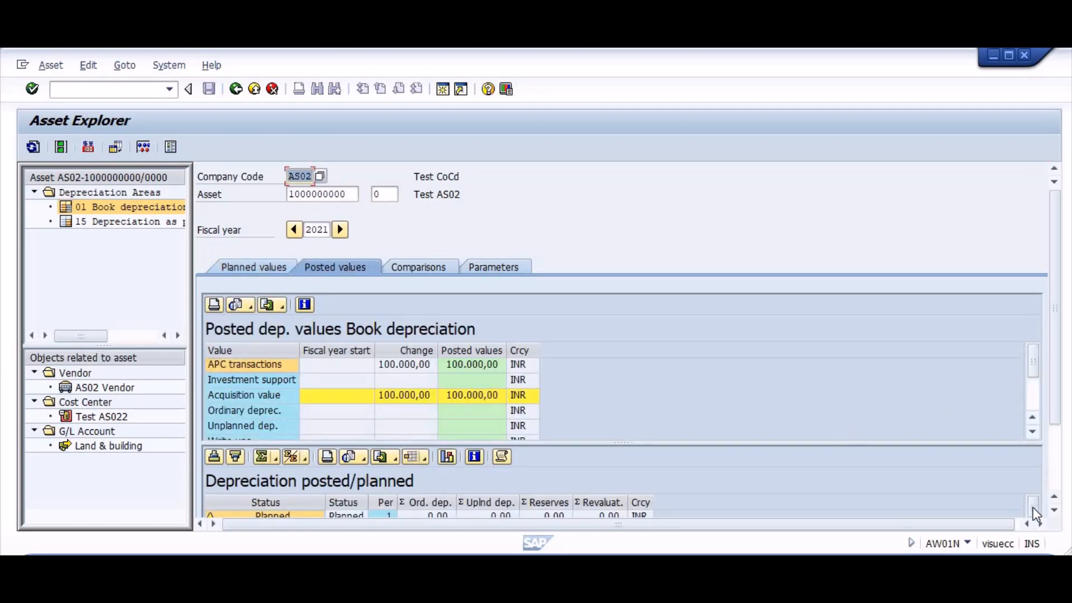
scroll(1052, 505, down, 3)
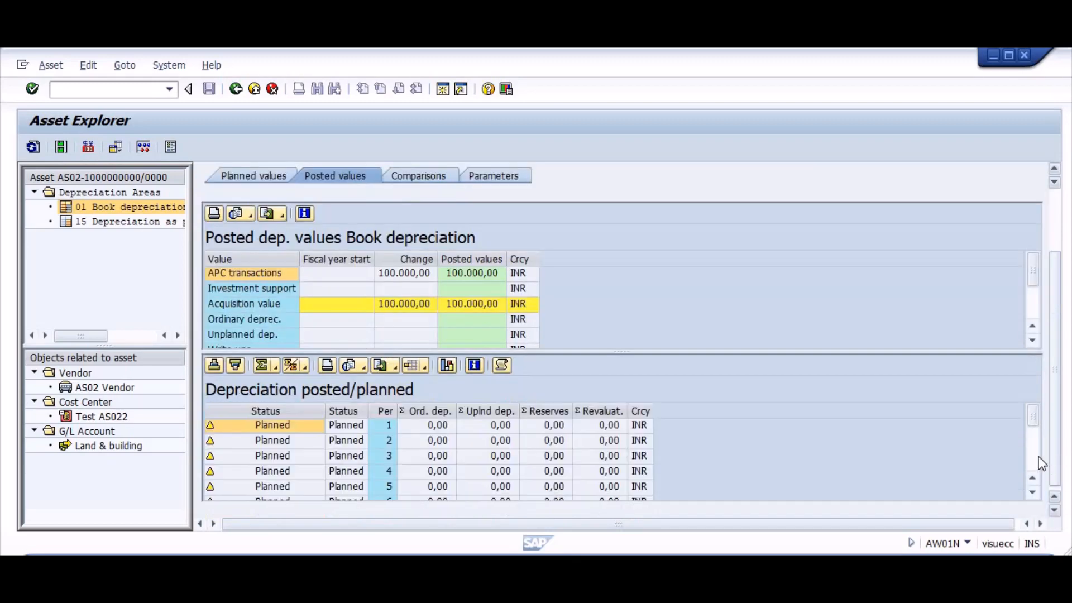
click(595, 471)
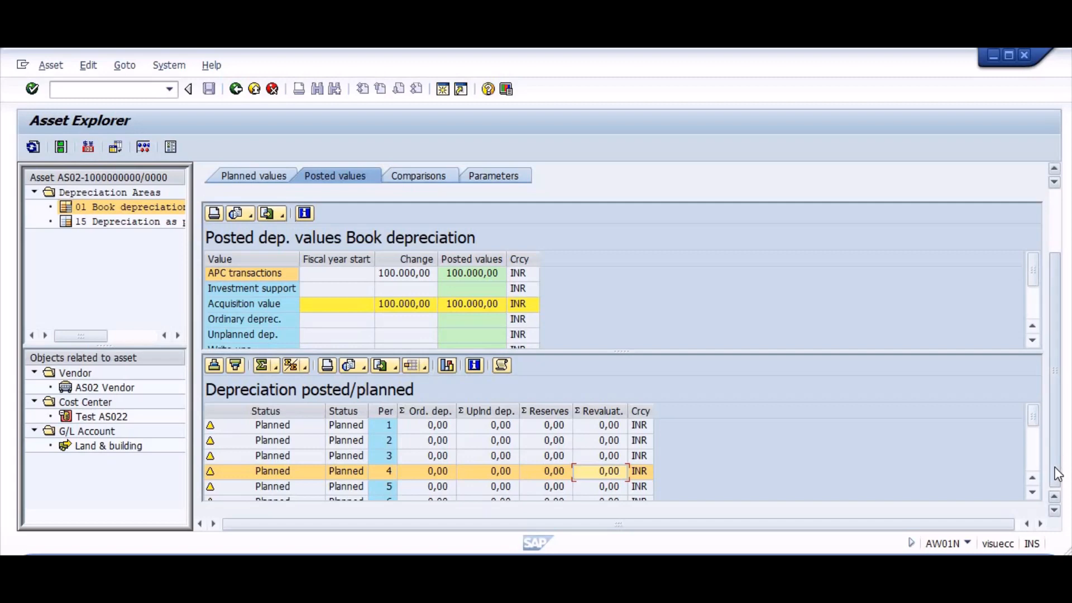
click(1036, 457)
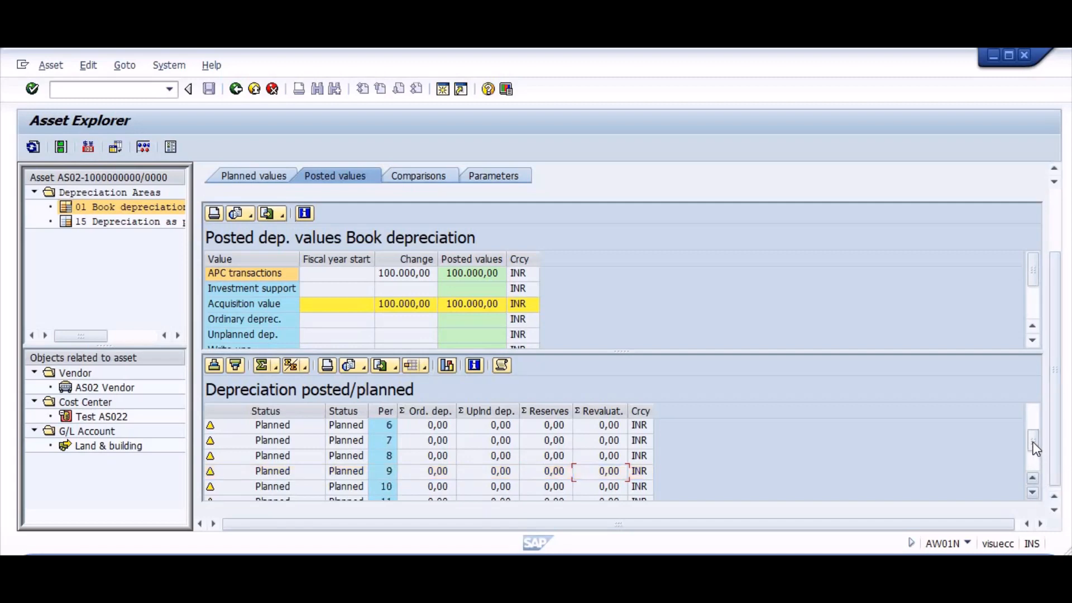
click(1032, 481)
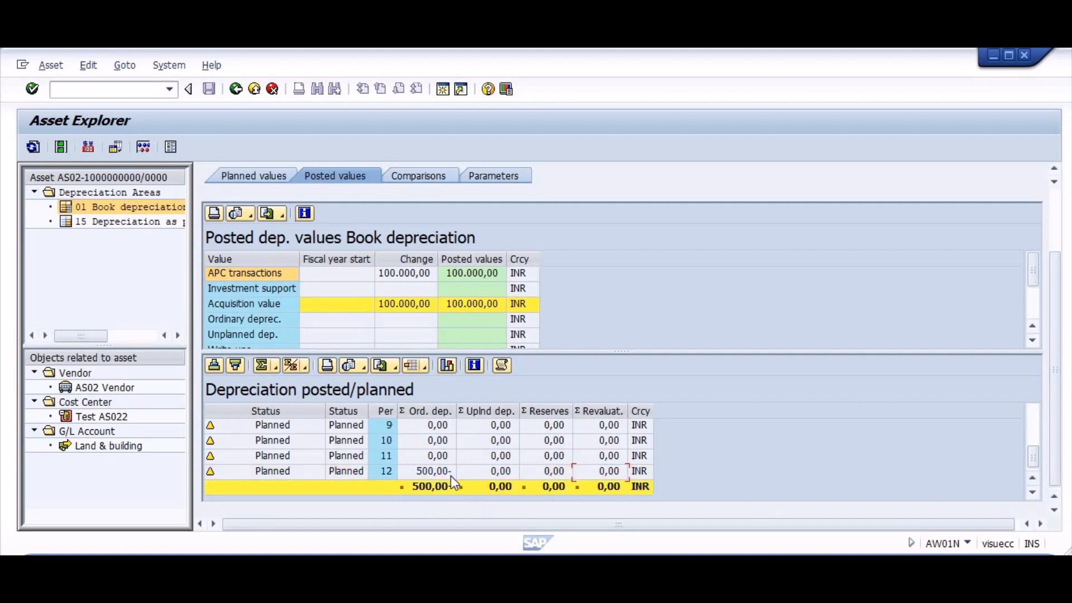
click(385, 456)
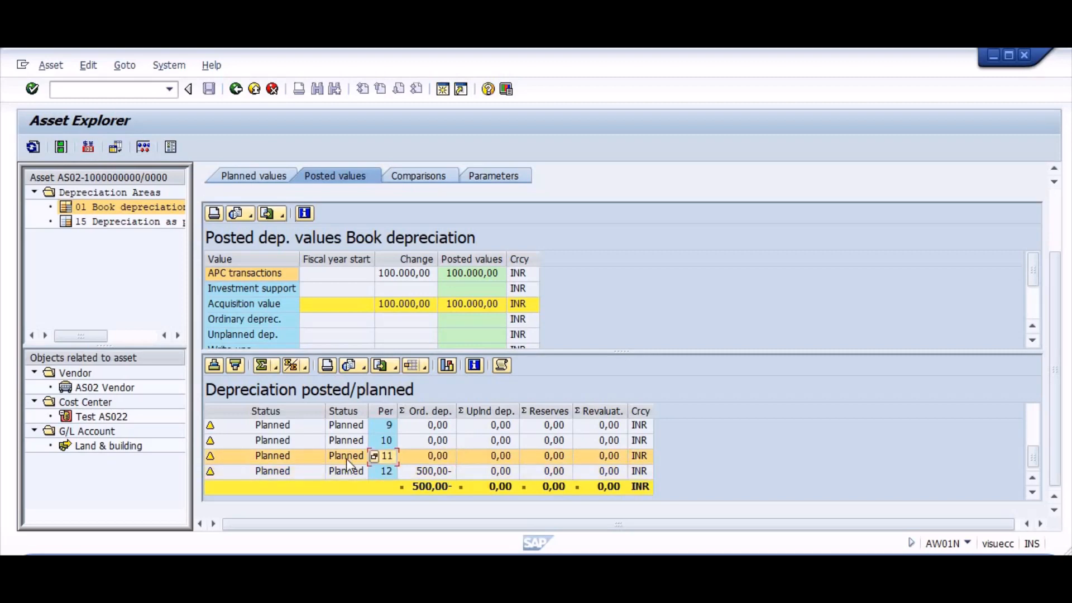
Start the depreciation posting run with AFAB as a test run for company code AS02, fiscal year 2021, period 12
click(72, 95)
text(/nafab)
key(Return)
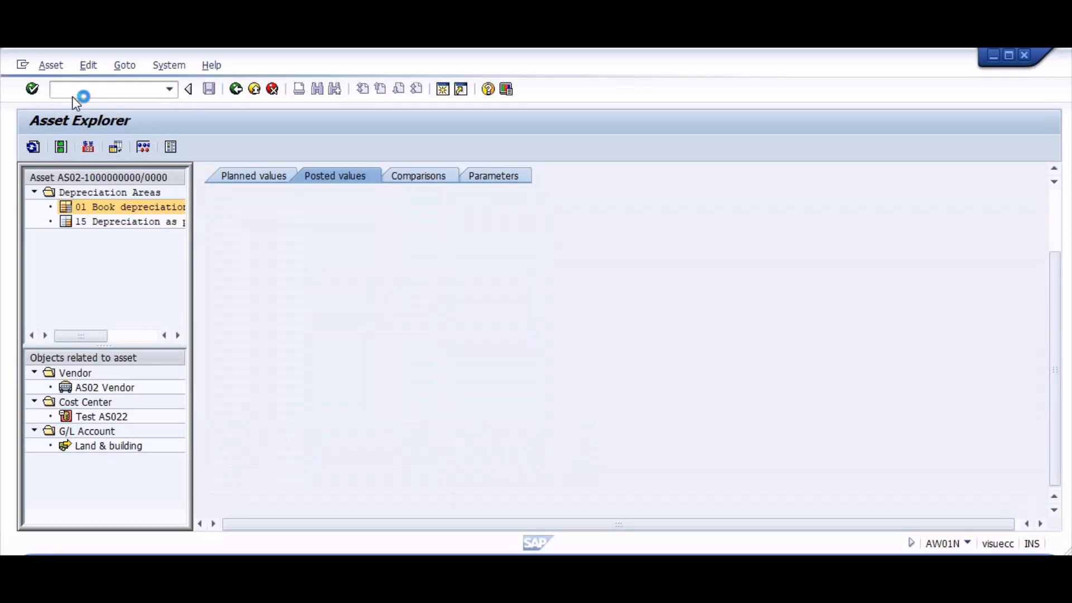
key(Tab)
key(Tab)
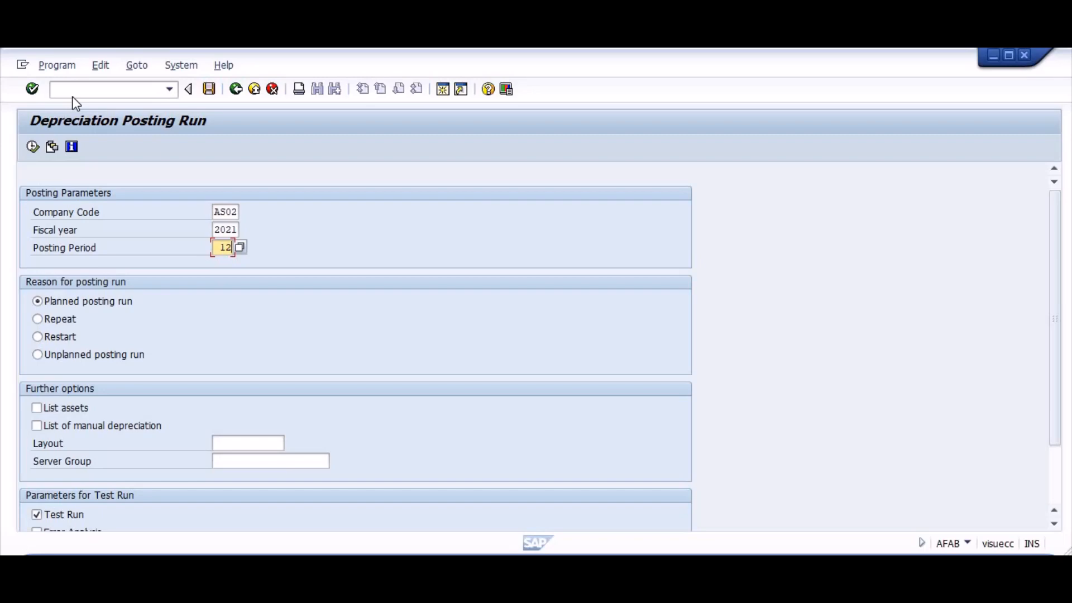
key(F8)
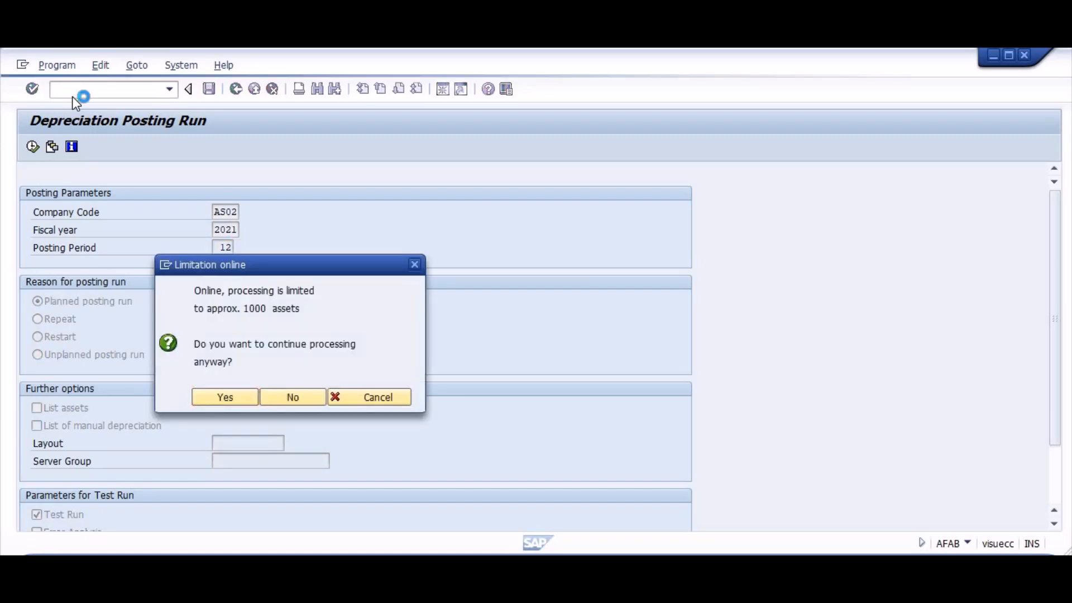
key(Return)
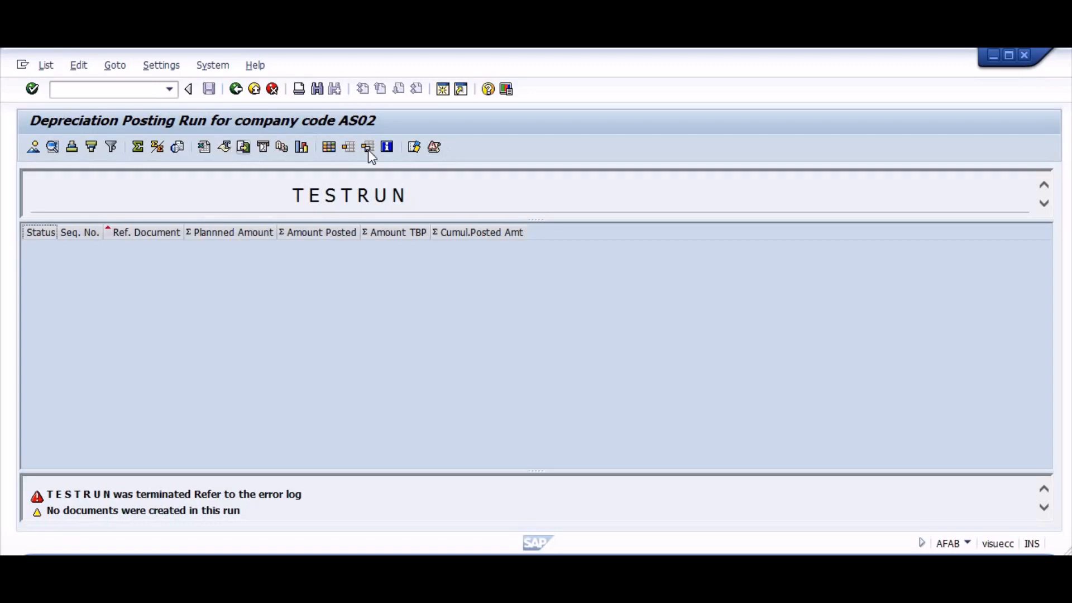
Read the error log of the depreciation test run and close it
click(434, 147)
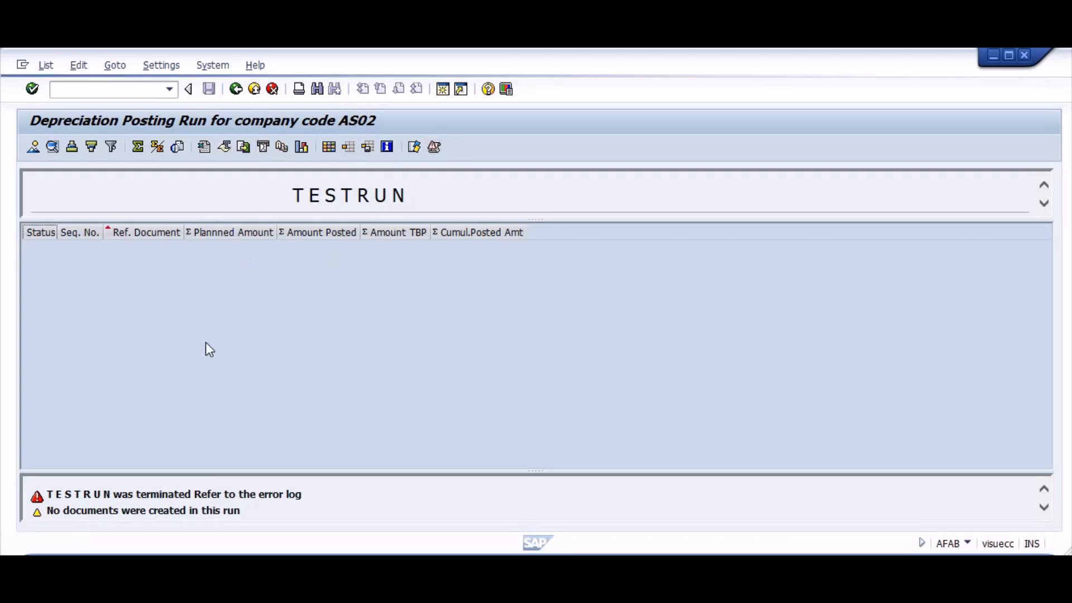
click(179, 293)
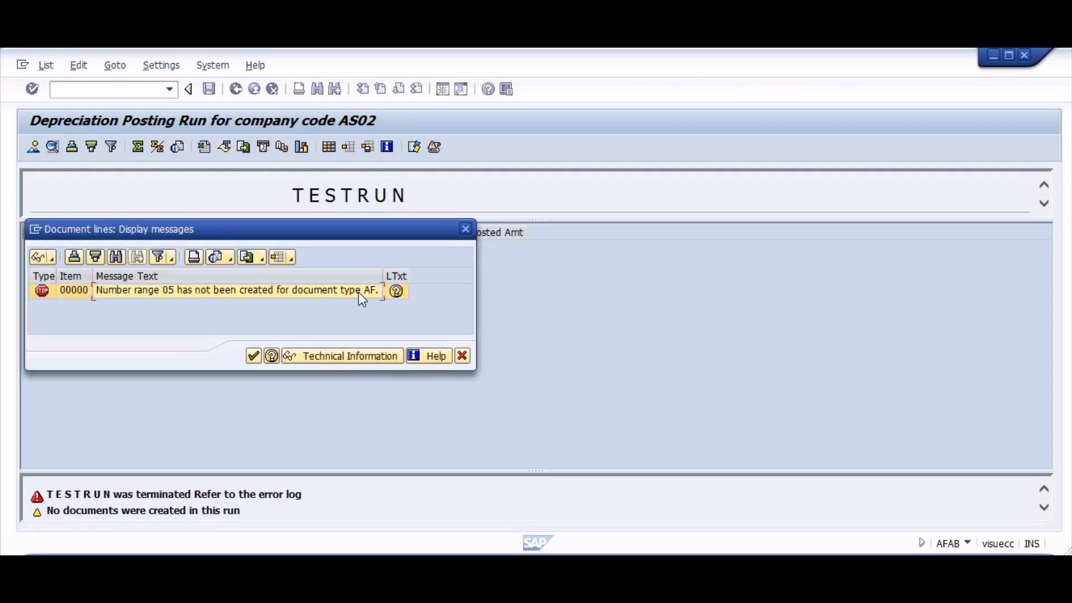
click(466, 230)
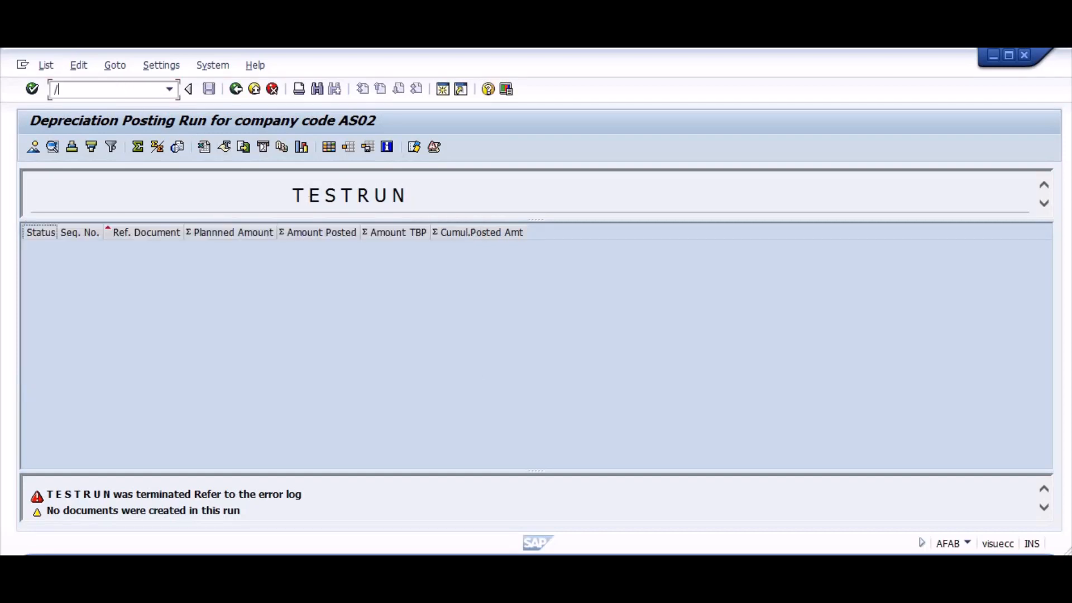
Start transaction FBN1 and open the accounting document number range intervals of company code AS02 for editing
text(n1)
key(Return)
text(AS02)
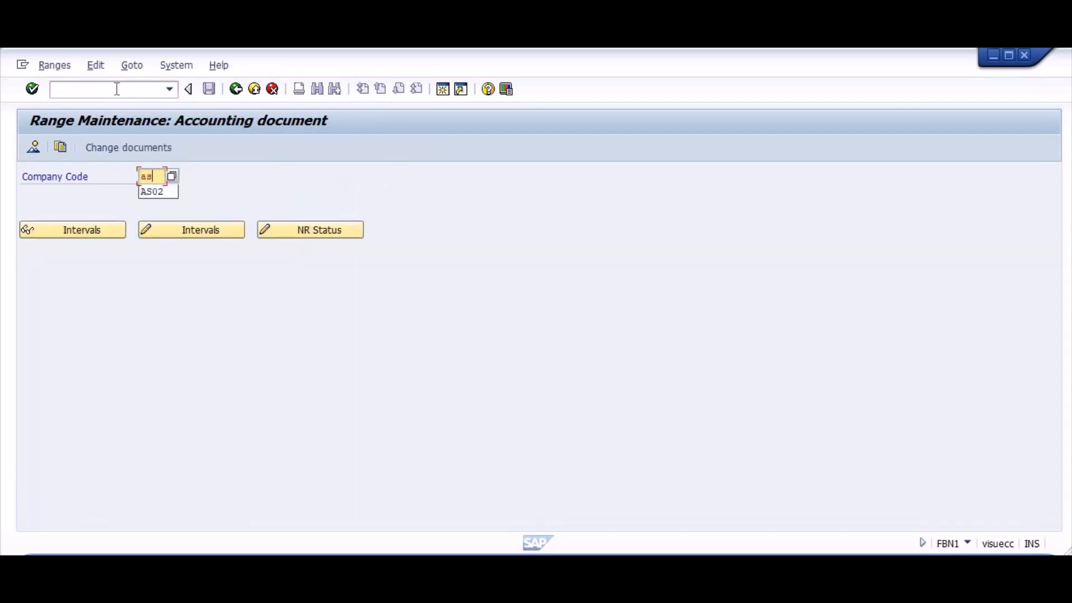
key(Return)
click(196, 230)
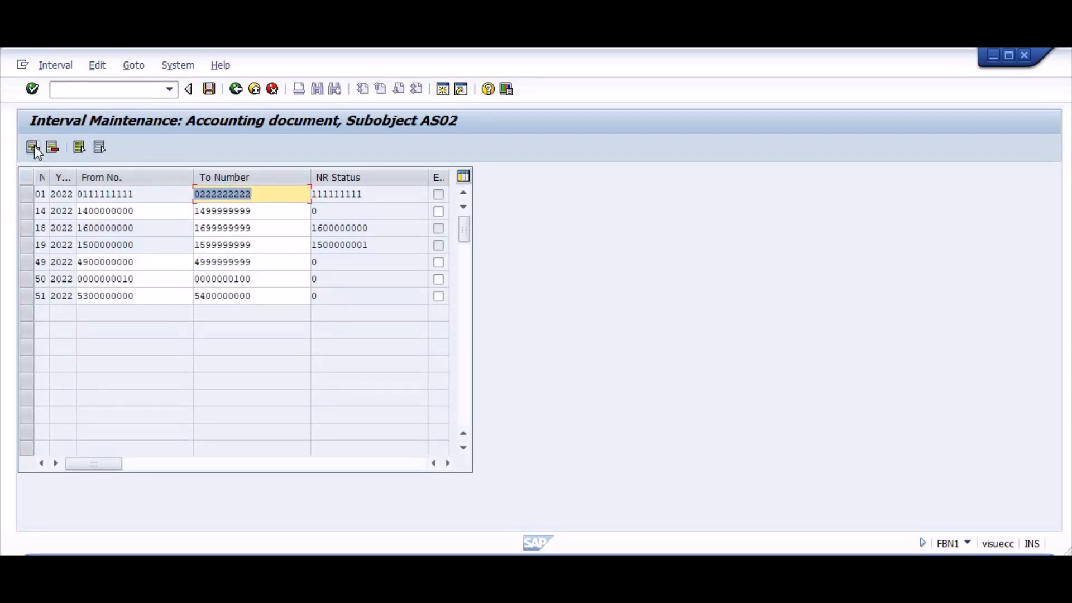
Insert a new number range interval with number 05 and year 2022
click(34, 146)
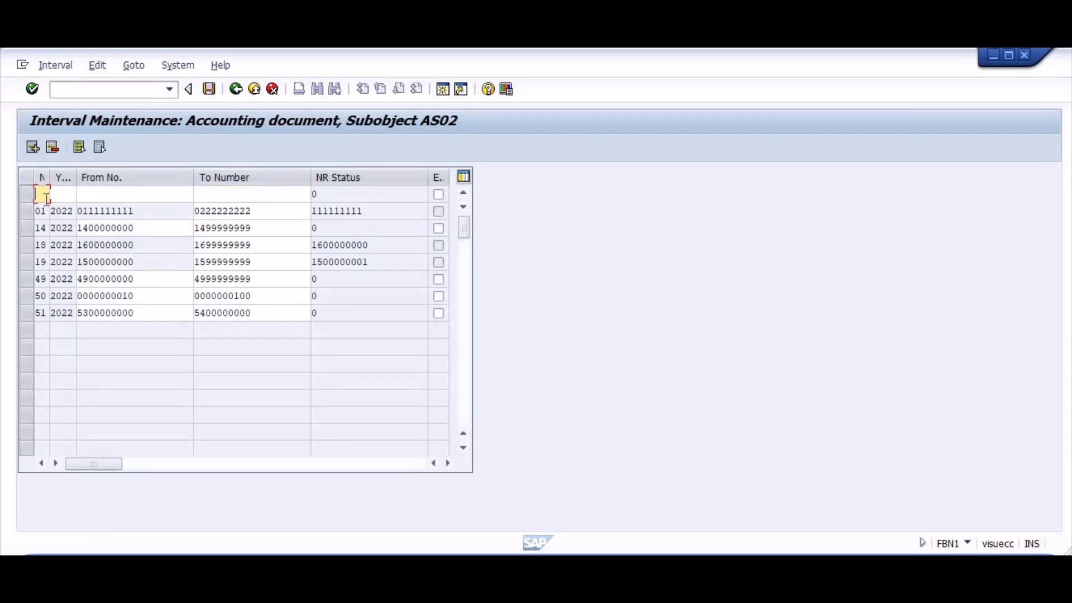
text(05)
key(Tab)
text(2022)
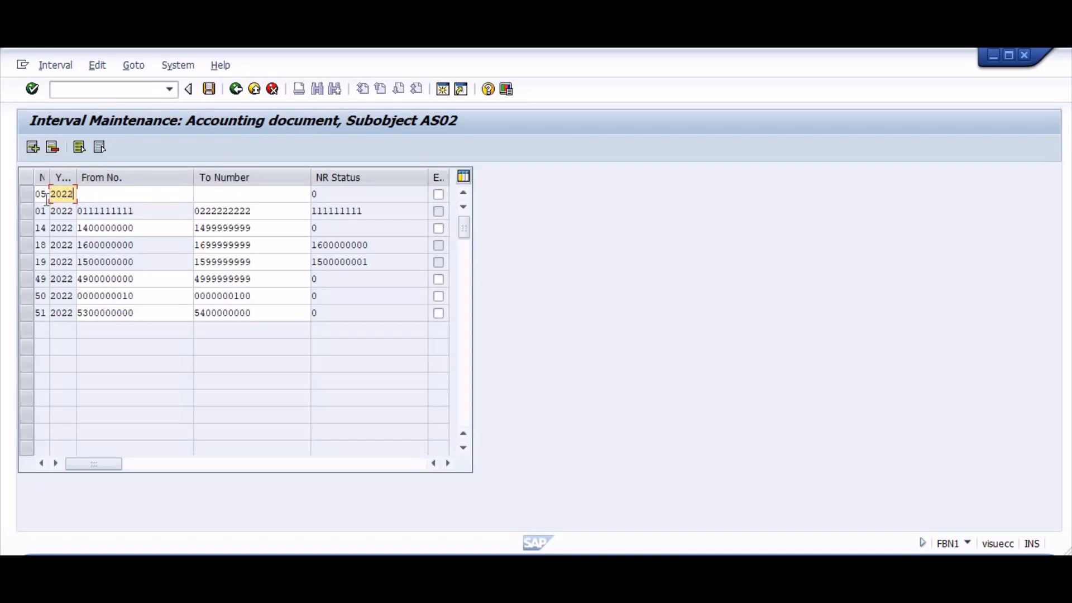
key(Tab)
text(1000)
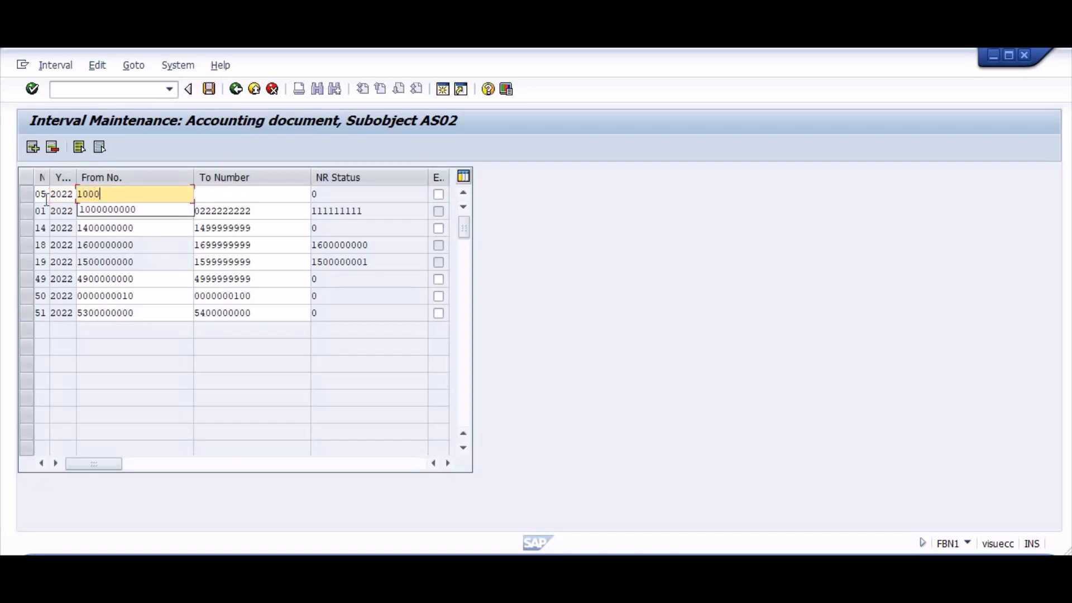
key(BackSpace)
key(BackSpace)
key(BackSpace)
key(BackSpace)
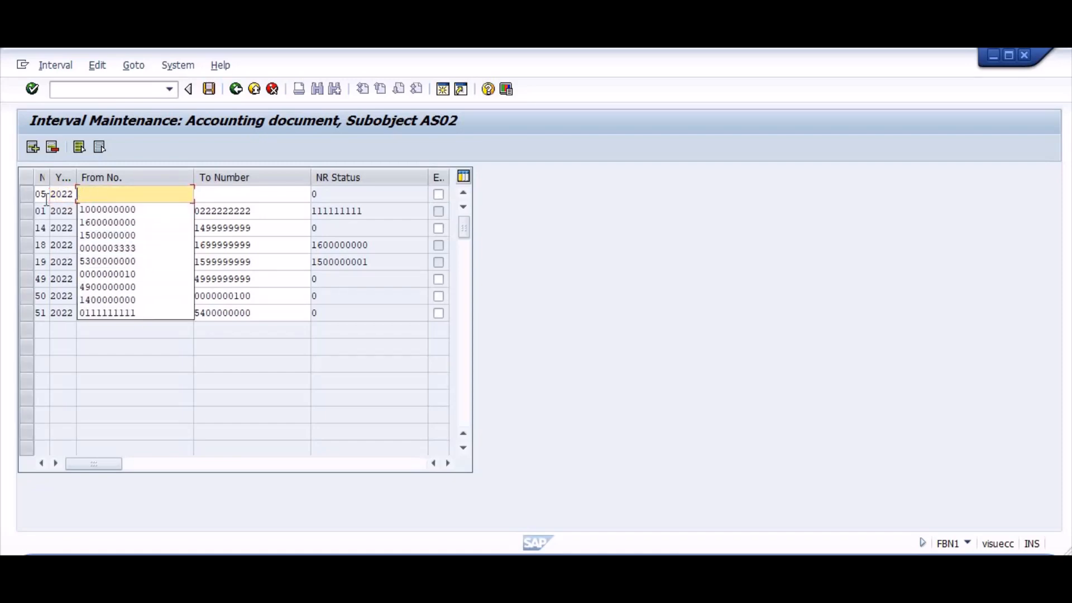
key(Tab)
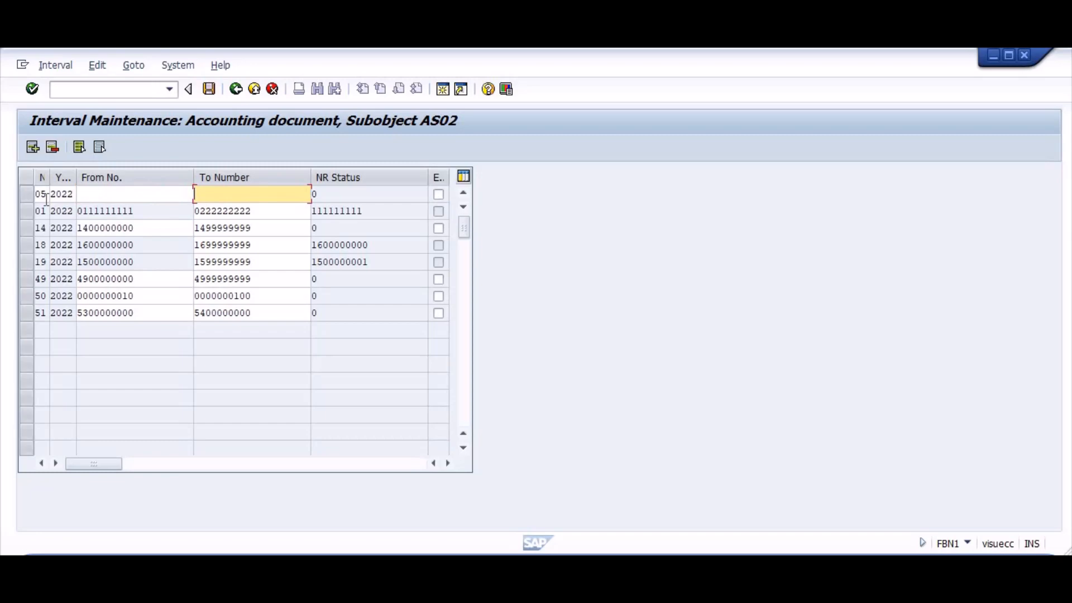
key(shift+Tab)
text(17)
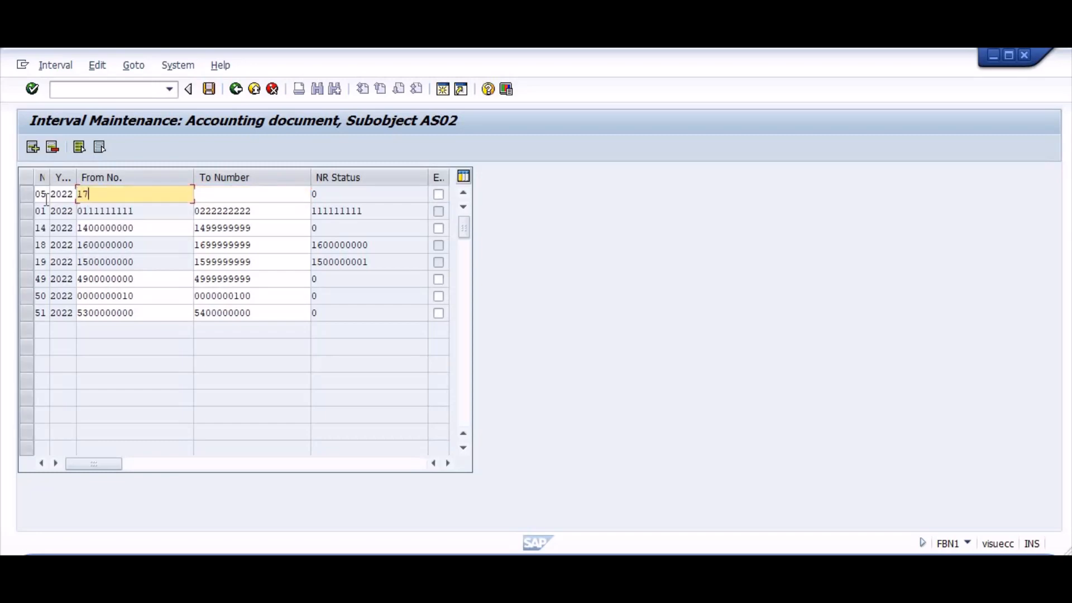
text(00000000)
key(Tab)
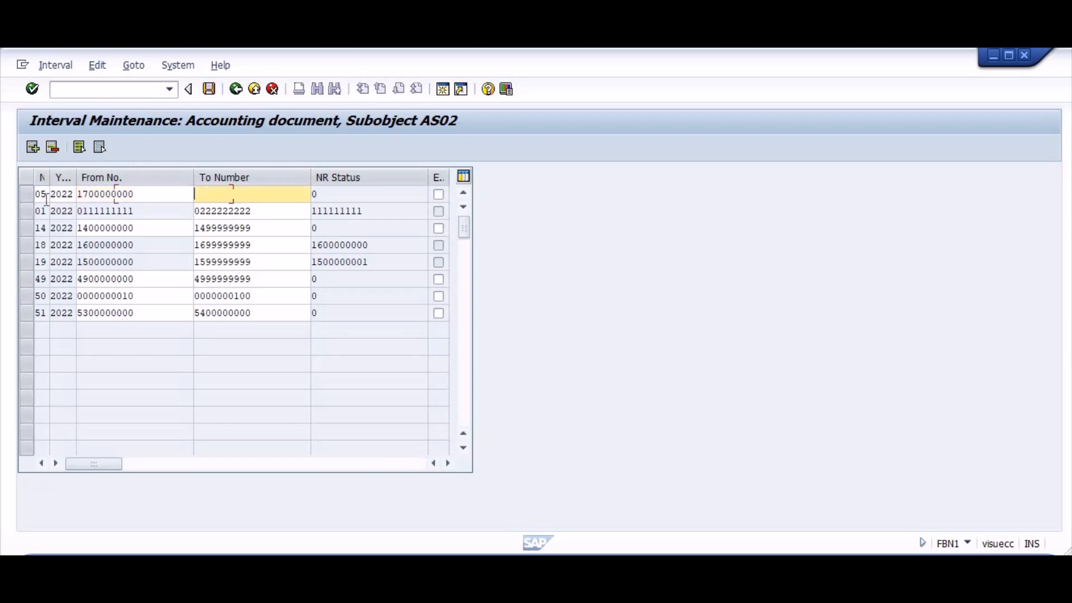
text(1799999999)
key(Return)
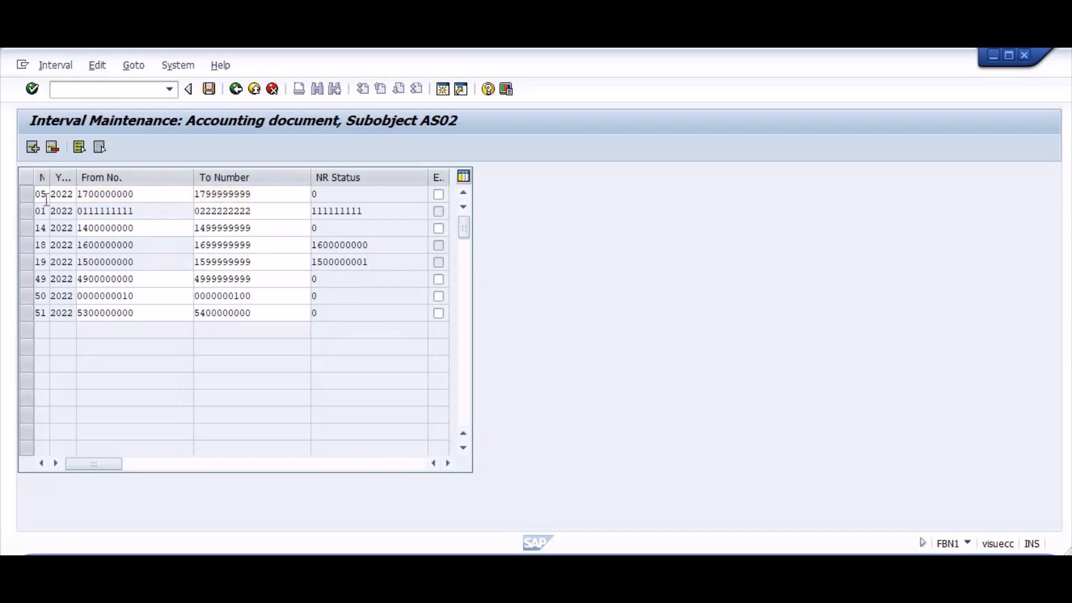
key(ctrl+s)
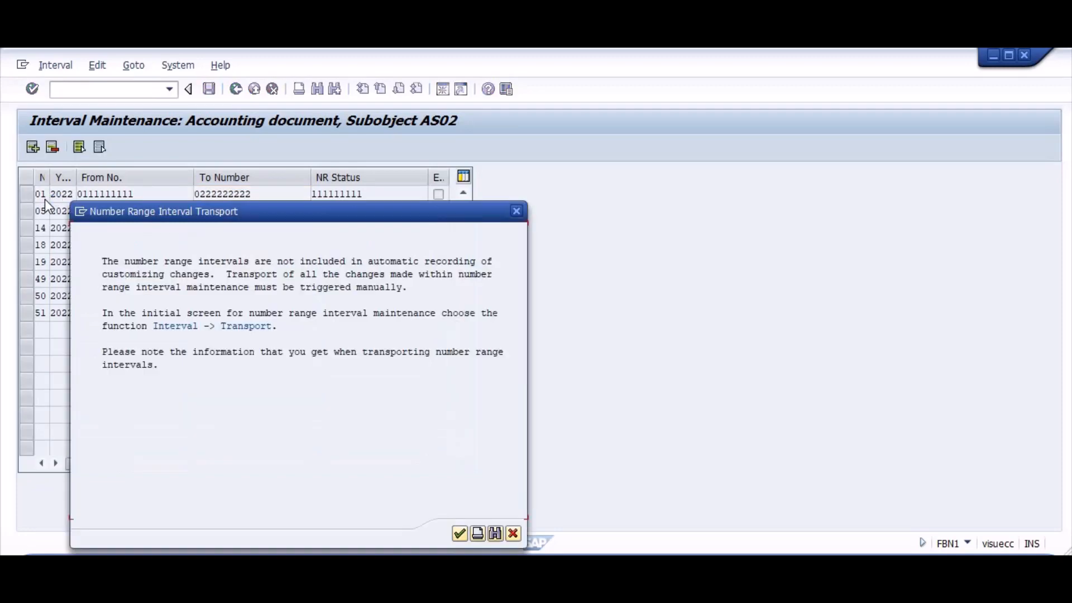
key(Return)
Start transaction AFAB and execute the depreciation test run for company code AS02, fiscal year 2021, period 12
key(ctrl+/)
text(/)
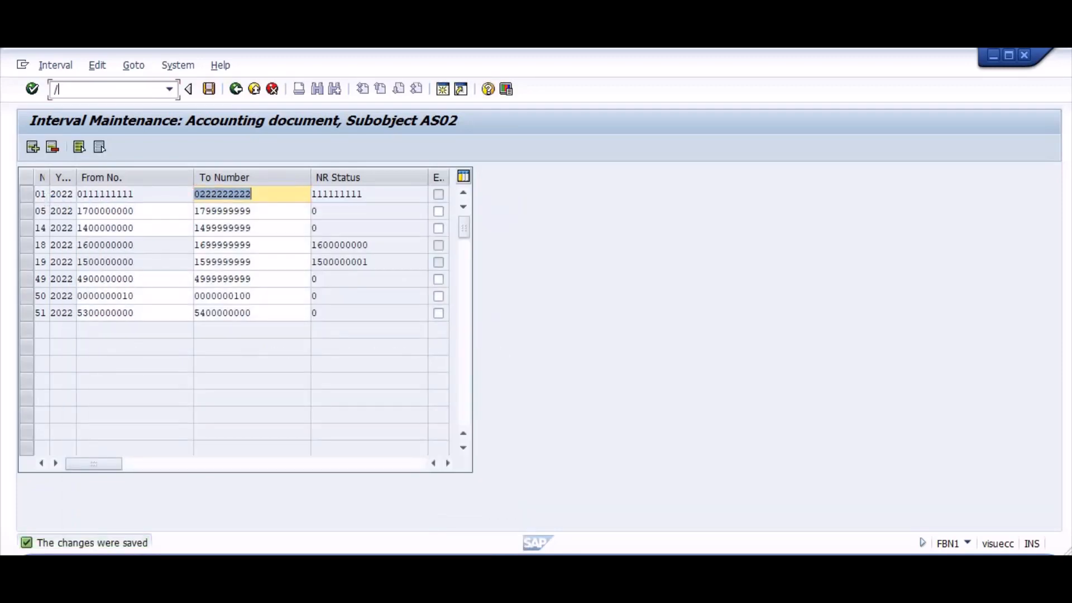
text(nafab)
key(Return)
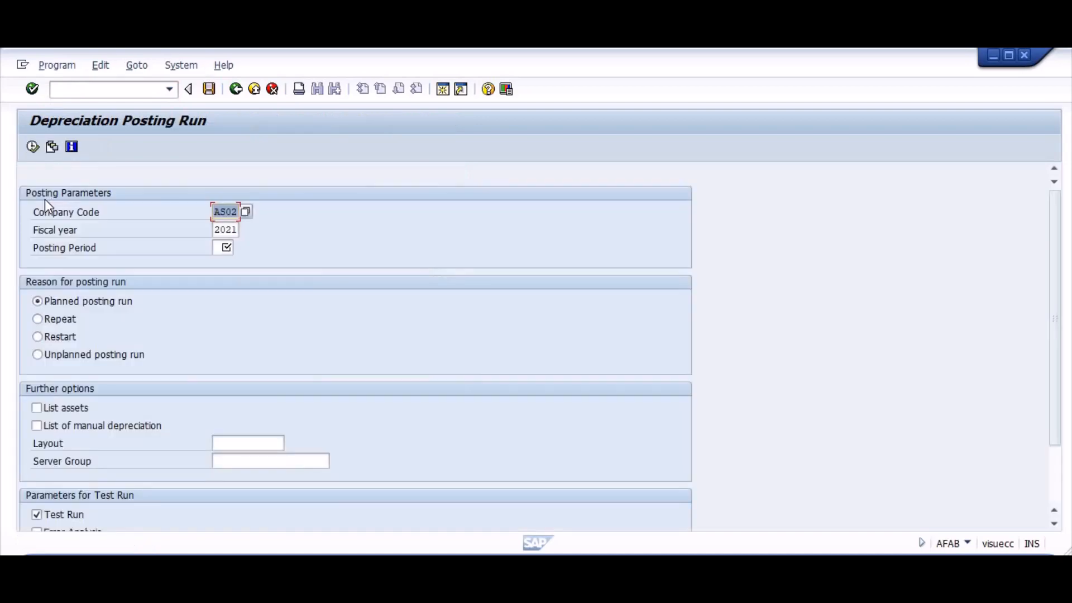
key(Tab)
key(Tab)
text(12)
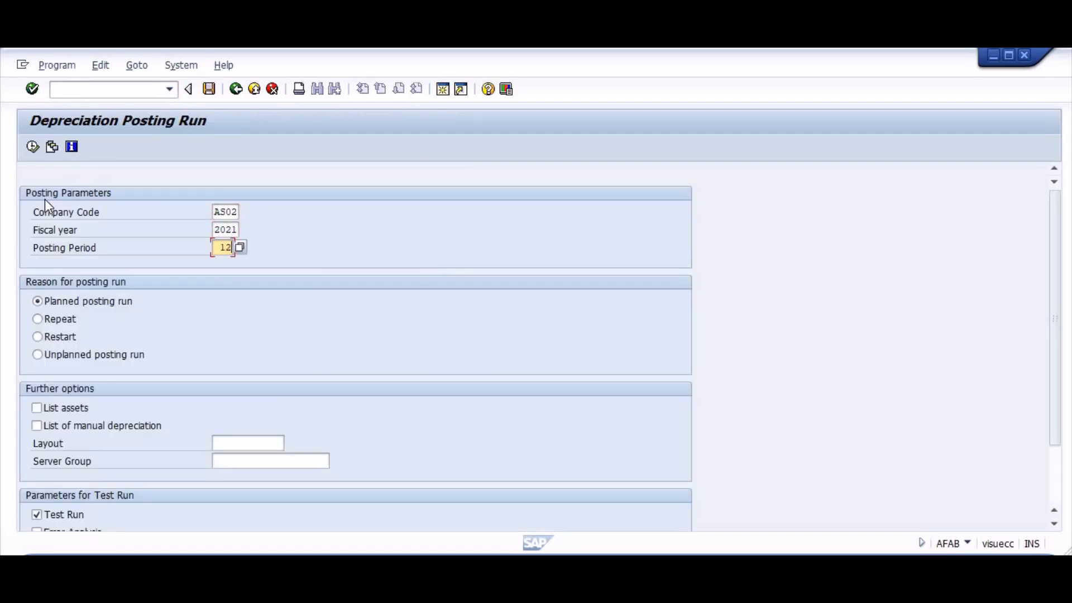
key(F8)
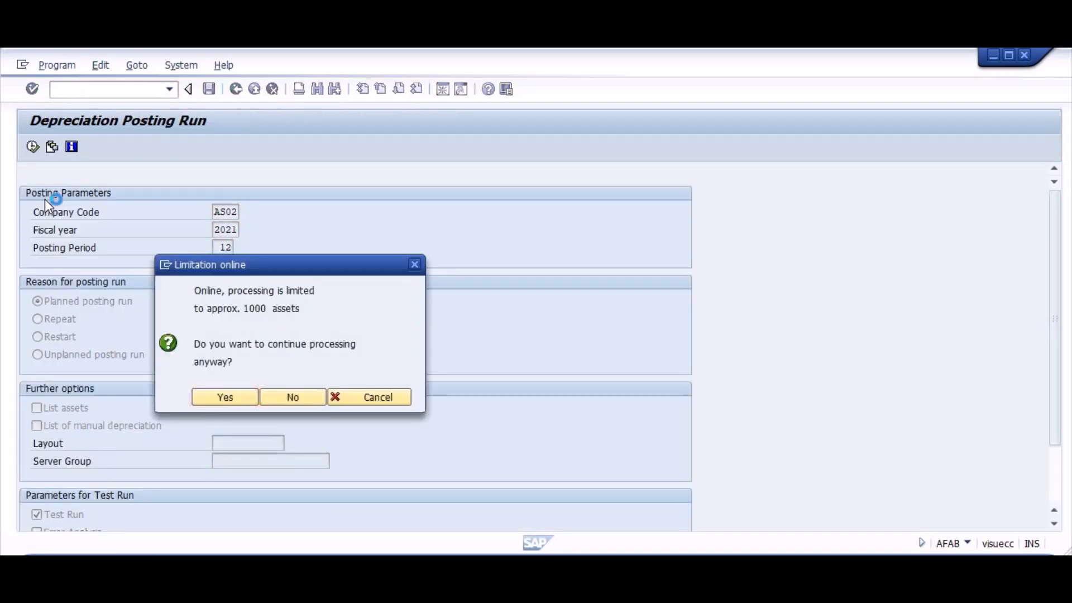
key(Return)
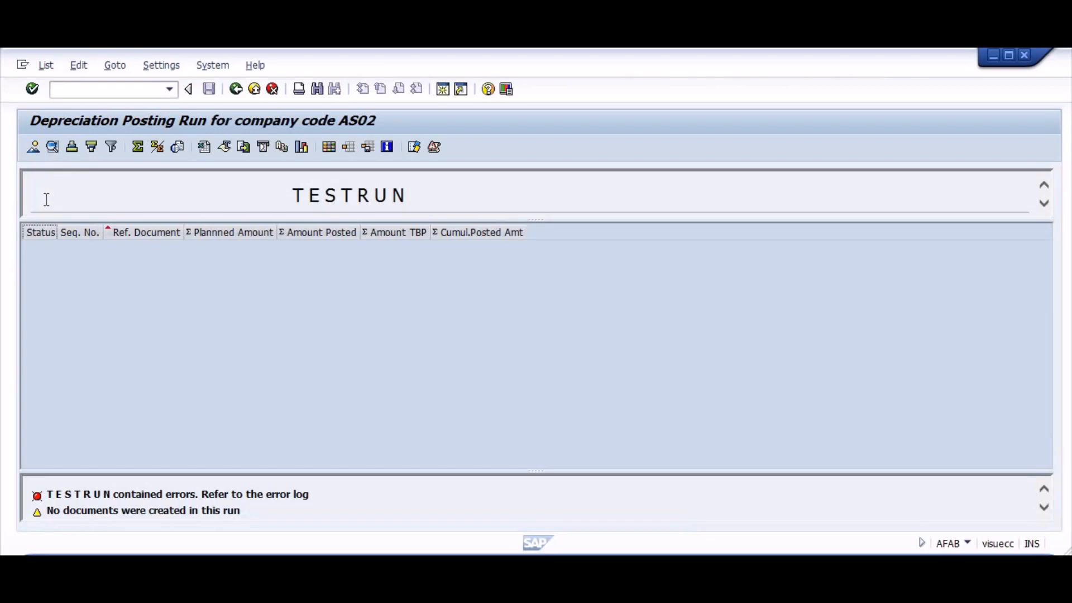
Read the error log of the period 12 test run and return to the posting parameters
click(435, 148)
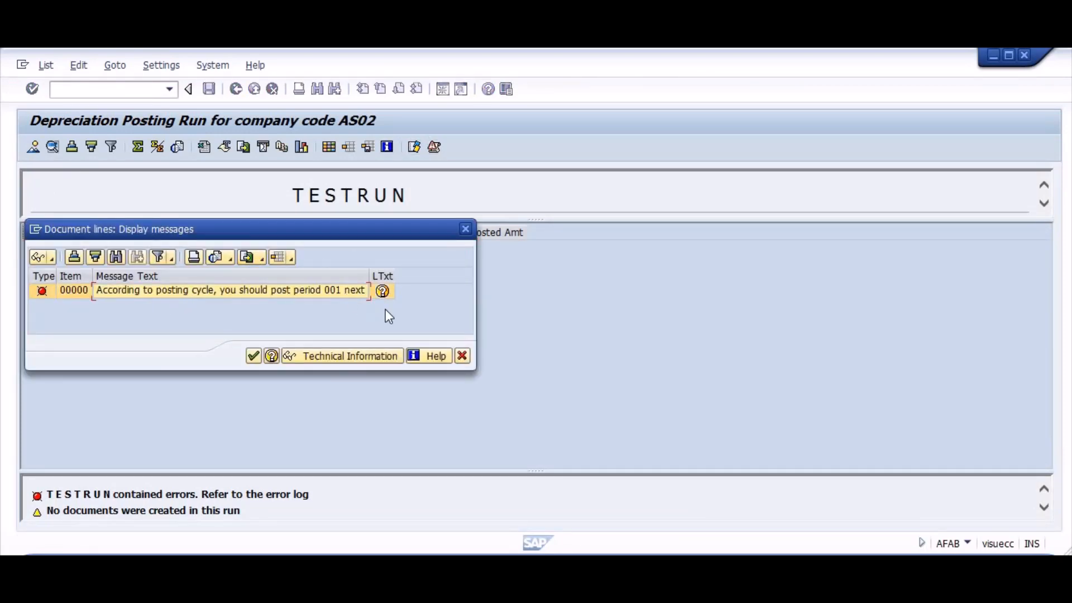
click(461, 356)
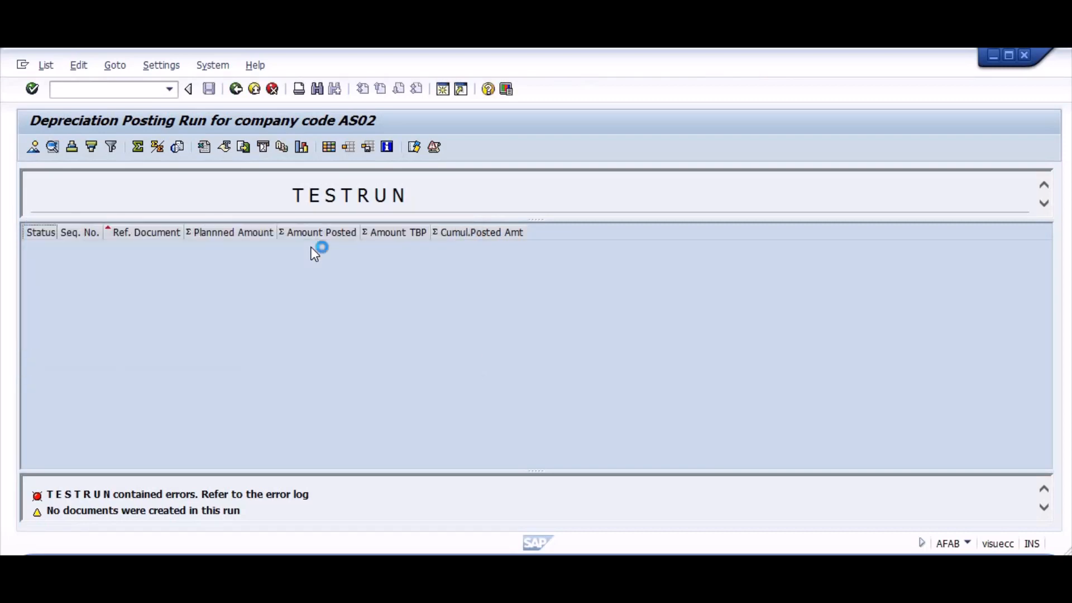
key(F3)
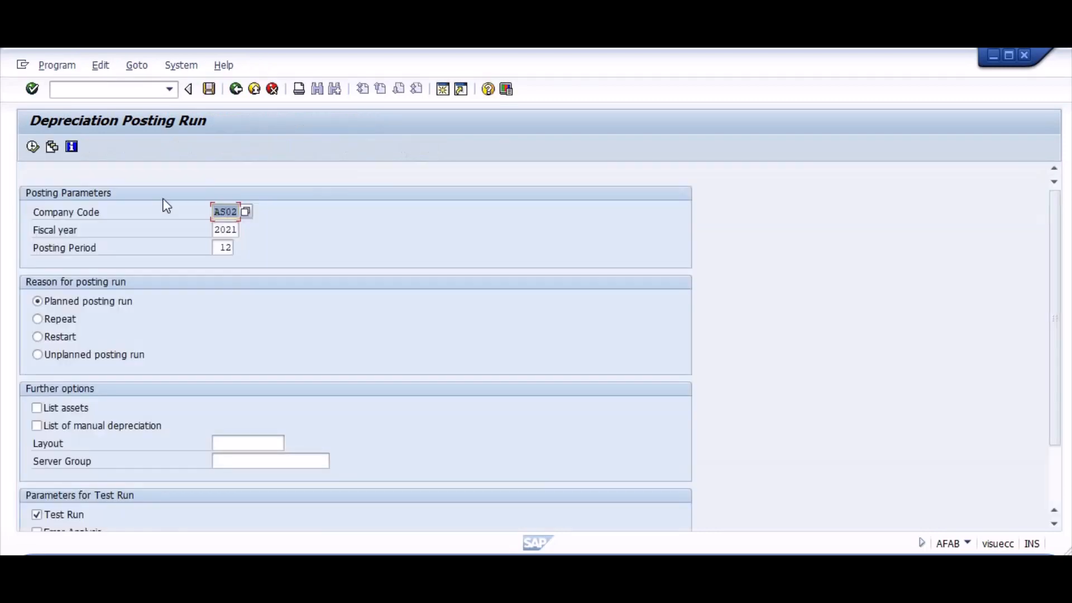
Set the posting period to 01, execute the depreciation test run again and leave its result
key(Tab)
key(Tab)
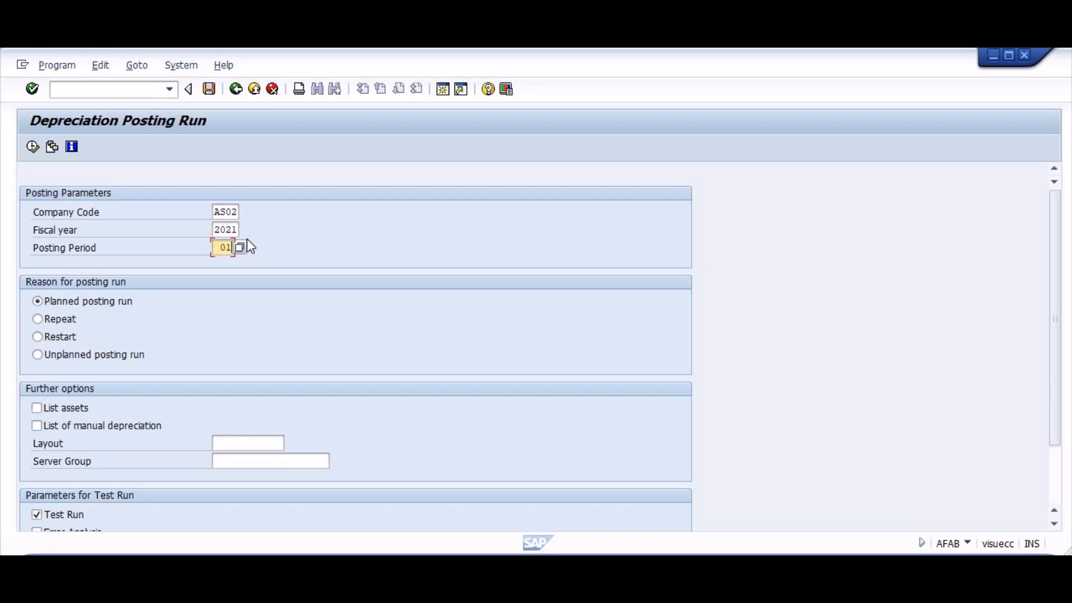
key(F8)
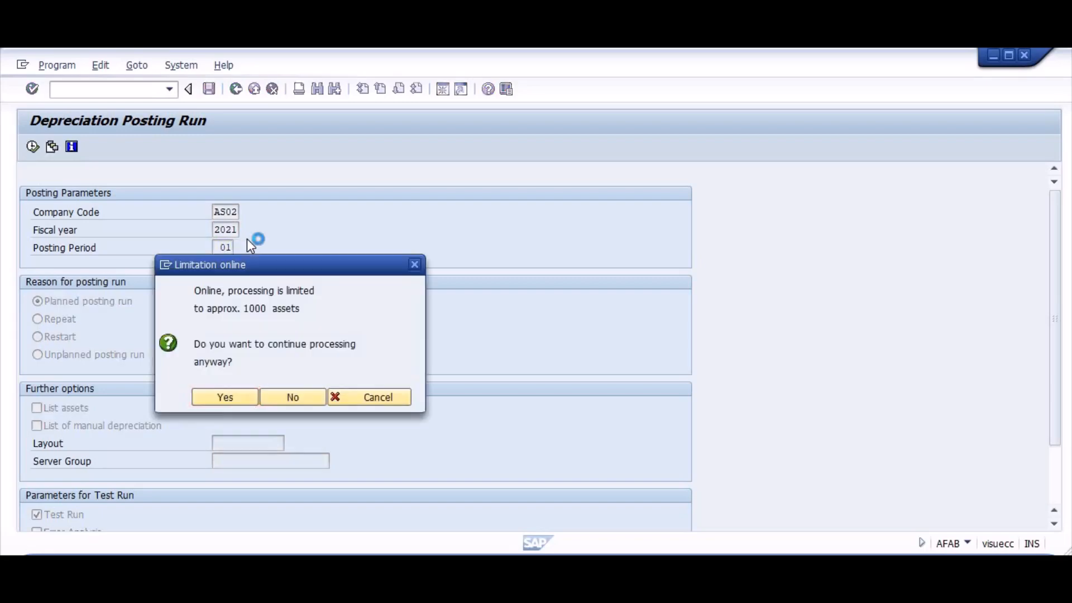
key(Return)
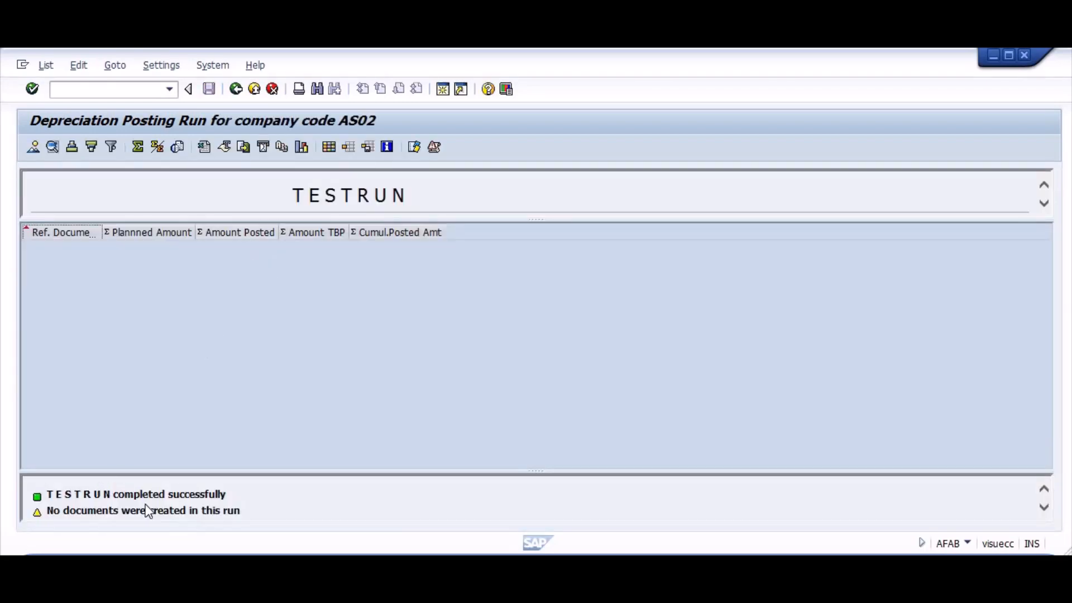
key(F3)
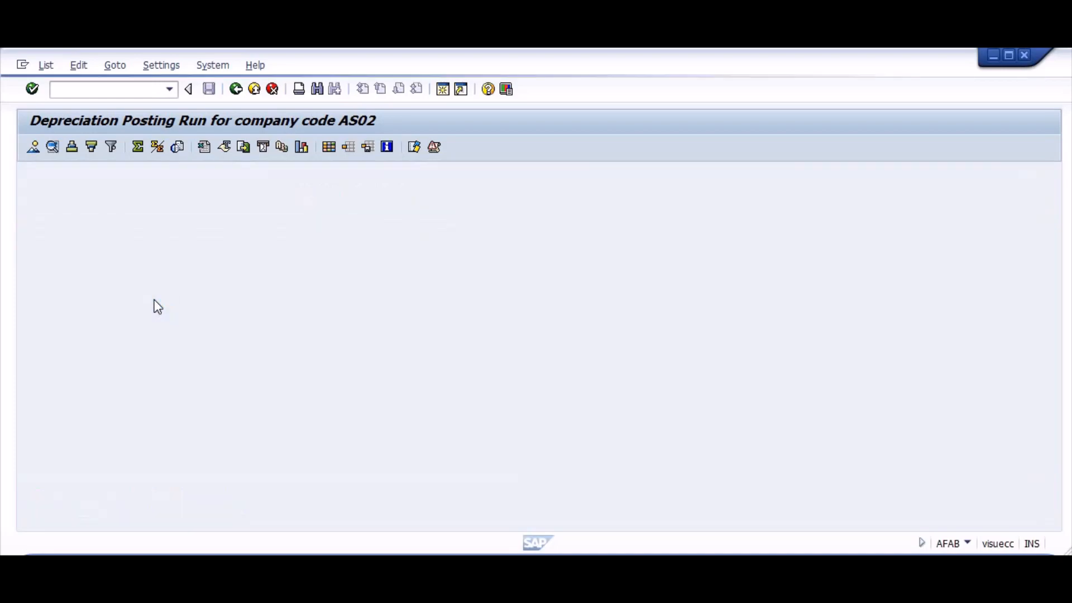
key(F3)
Switch to the Word configuration guide and add the numbered item "Depreciation run" below "Acquire Asset"
key(alt+Tab)
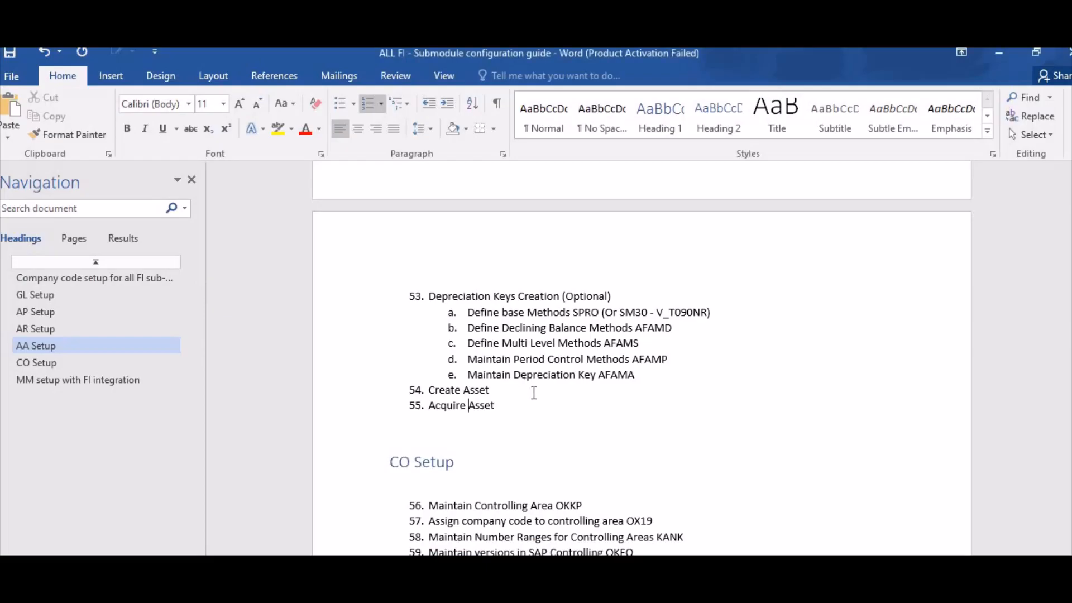
click(502, 410)
key(Return)
text(P)
key(BackSpace)
text(Ru)
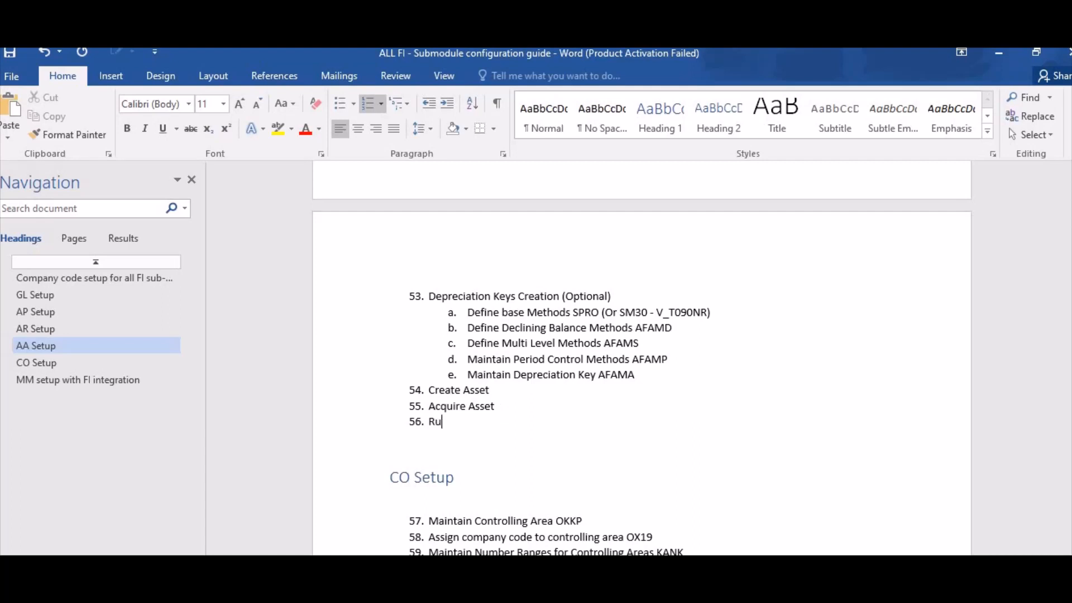
key(BackSpace)
key(BackSpace)
text(Depreciation run)
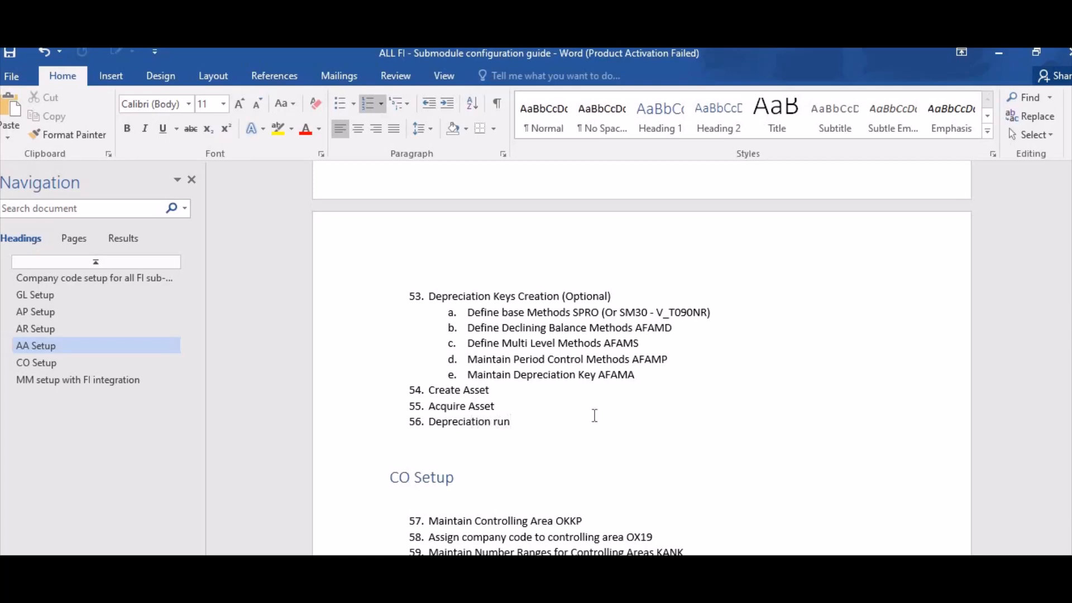
Look through the CO Setup list in the guide, from the controlling area items to the settlement profile
scroll(595, 415, down, 3)
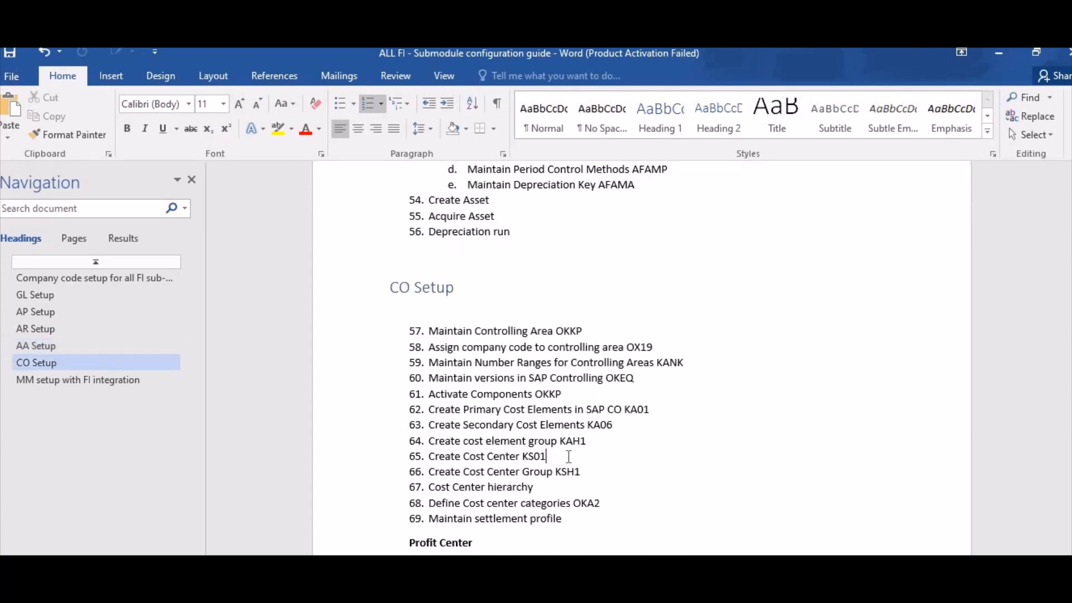
drag(546, 456, 464, 459)
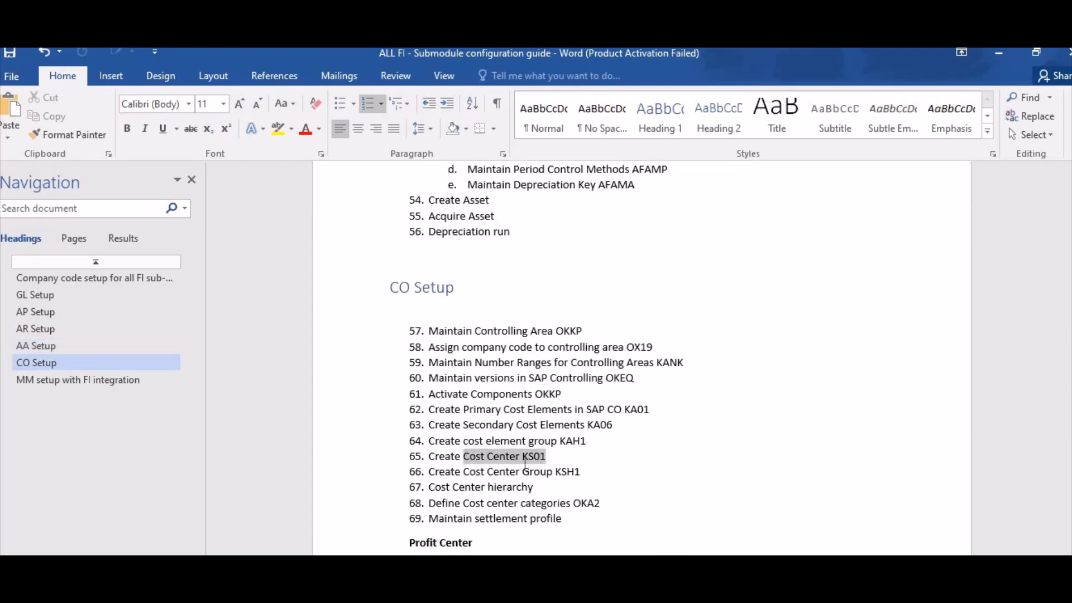
click(525, 466)
click(521, 504)
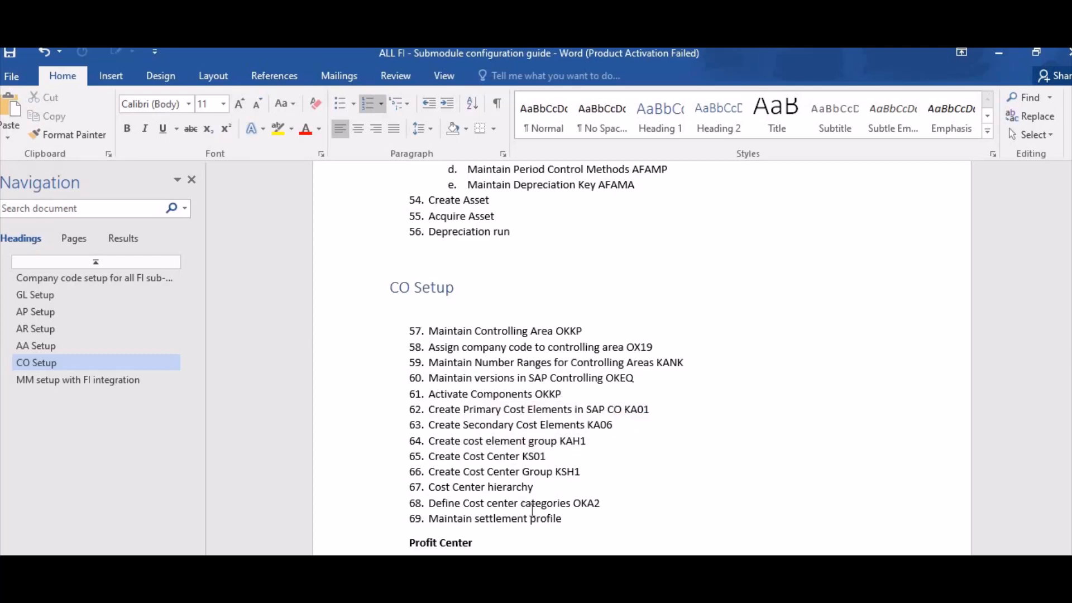
click(563, 520)
scroll(568, 473, down, 2)
scroll(568, 470, up, 2)
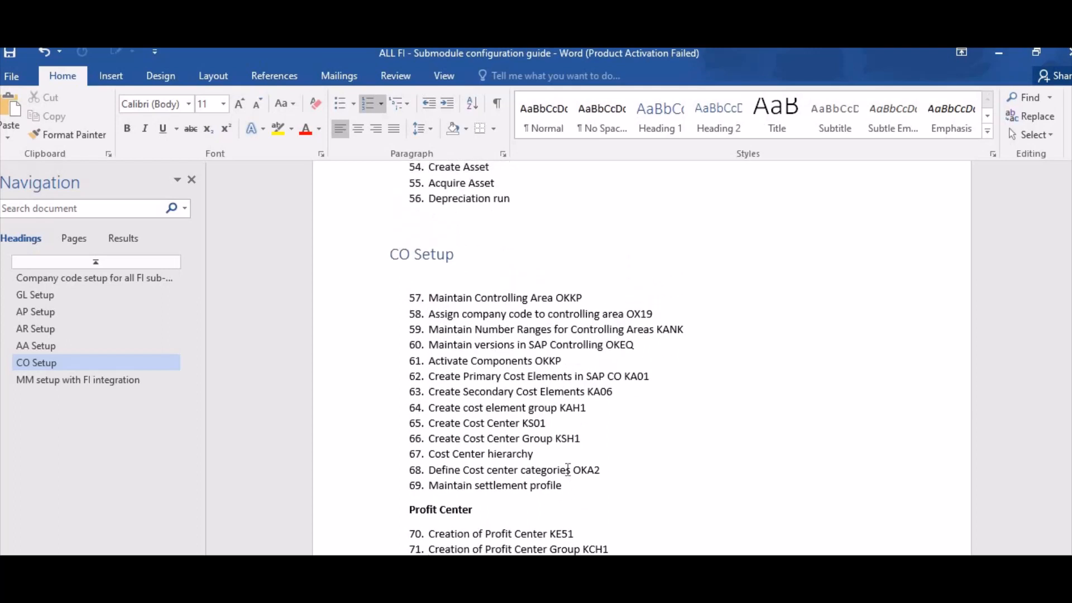